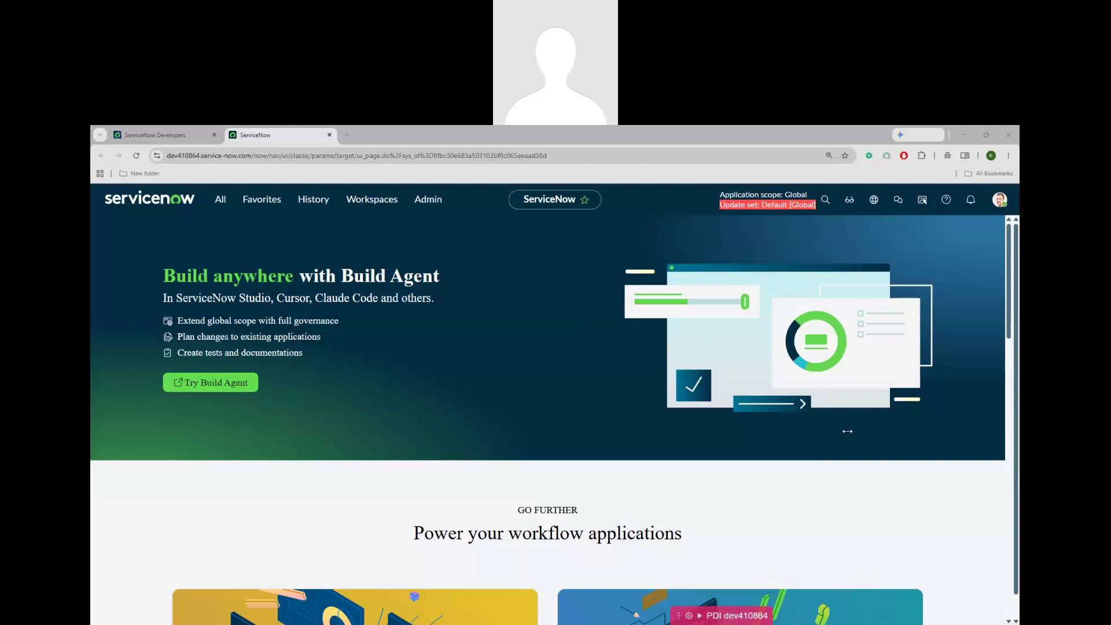
Step: Switch to the ACL notes in Notepad and start a new paragraph below the "3. script" line
{"action": "left_click", "coordinate": [975, 212]}
{"action": "key", "text": "alt+Tab"}
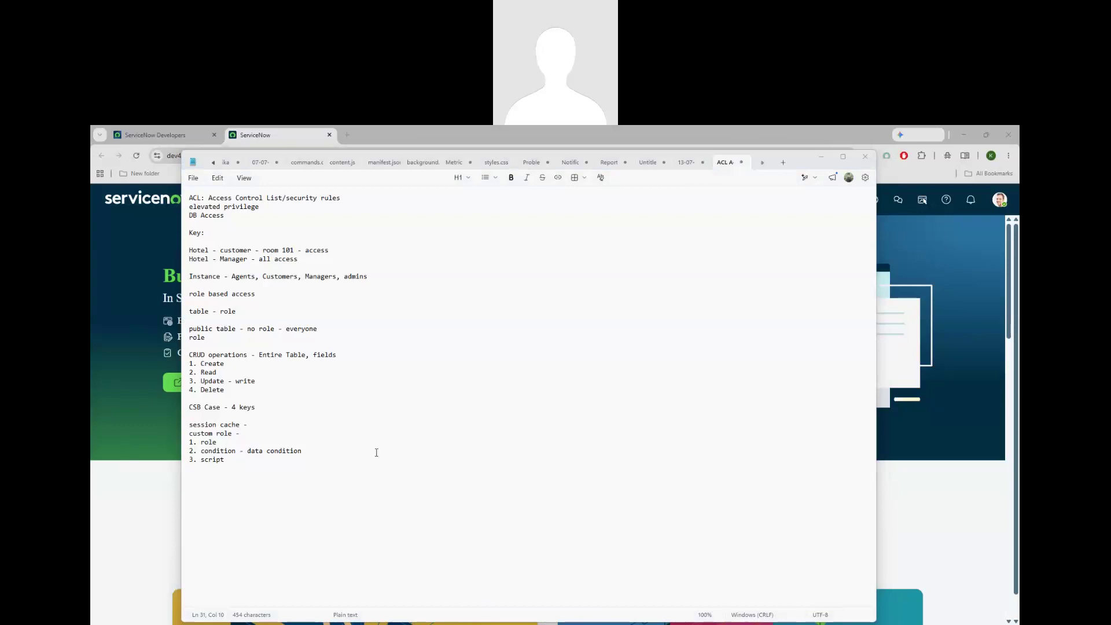
{"action": "scroll", "coordinate": [376, 452], "scroll_direction": "up", "scroll_amount": 2}
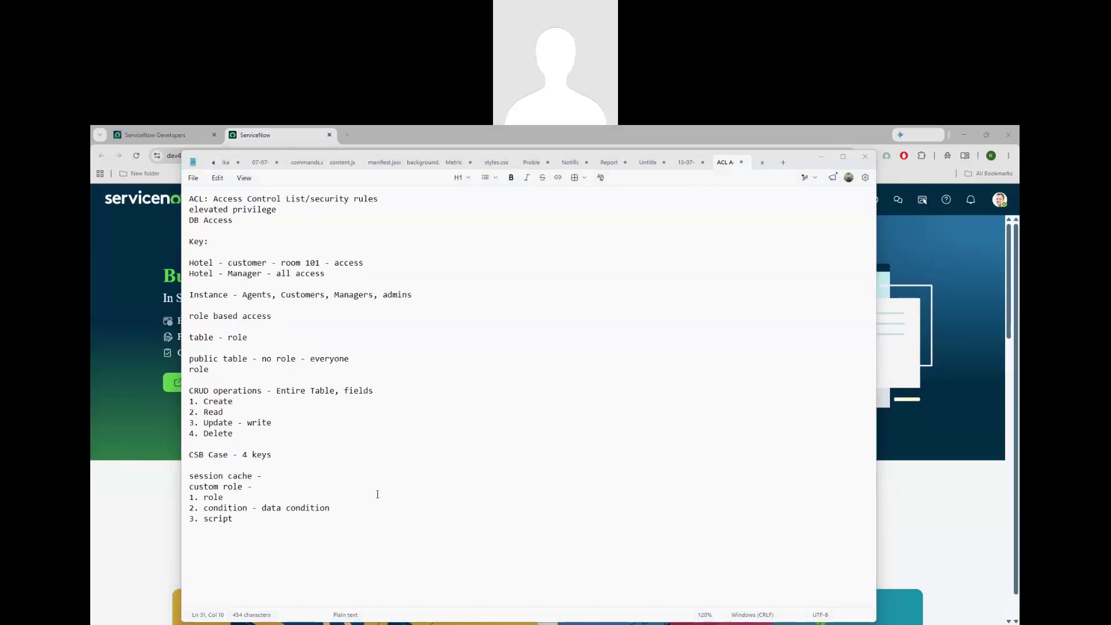
{"action": "left_click", "coordinate": [269, 522]}
{"action": "key", "text": "Return"}
{"action": "key", "text": "Return"}
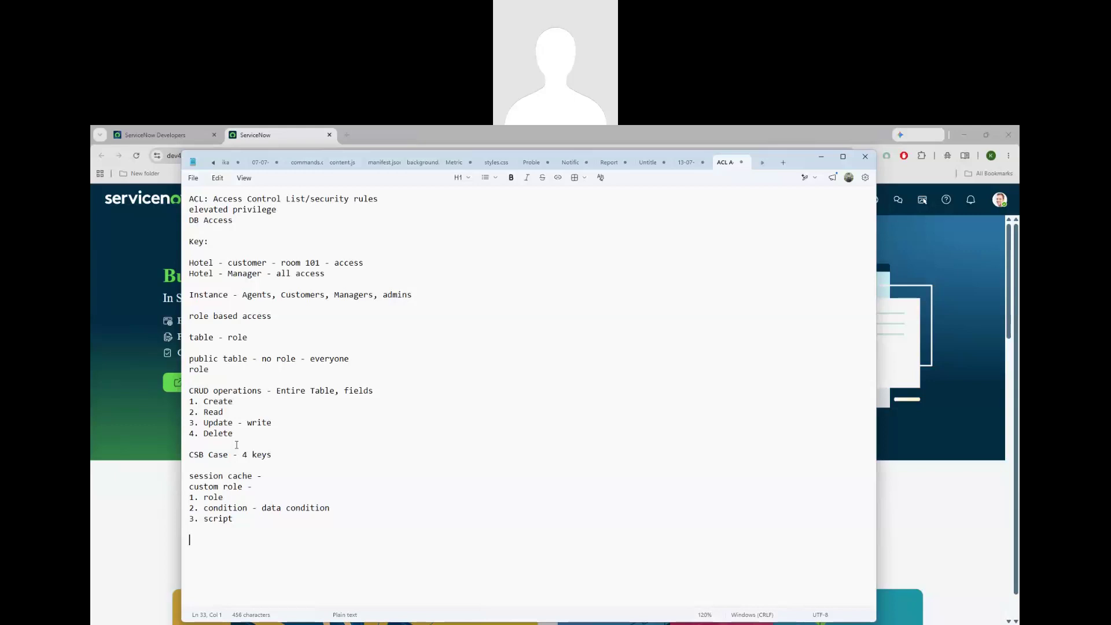
Step: Switch back to ServiceNow in the browser, find "csb case" in the navigator and open the CSB Cases list
{"action": "left_click", "coordinate": [148, 435]}
{"action": "left_click", "coordinate": [220, 199]}
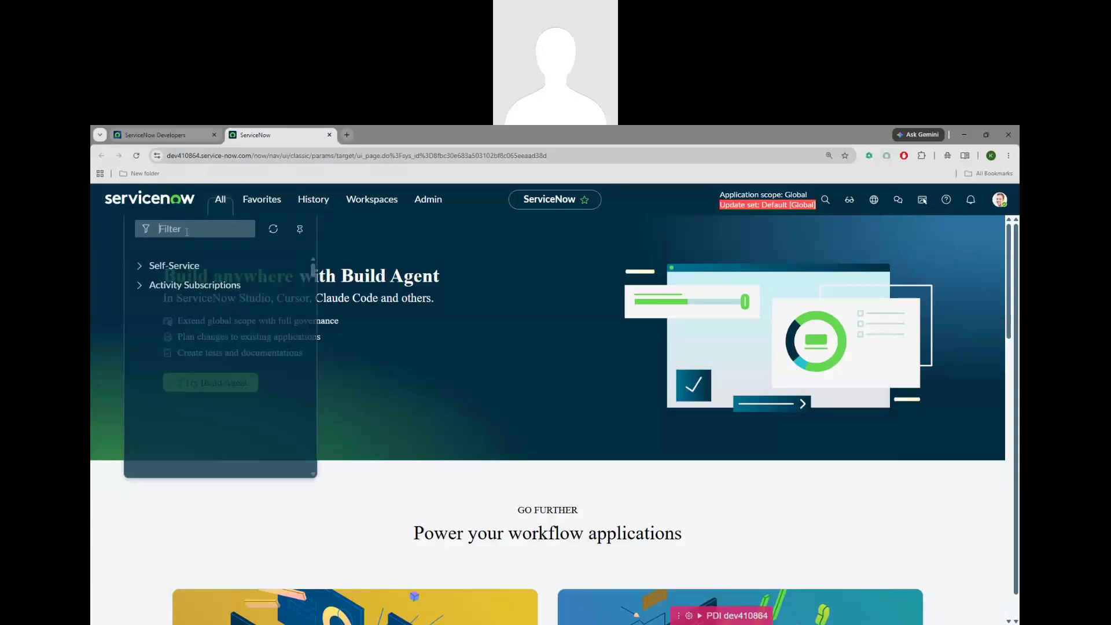
{"action": "type", "text": "cs"}
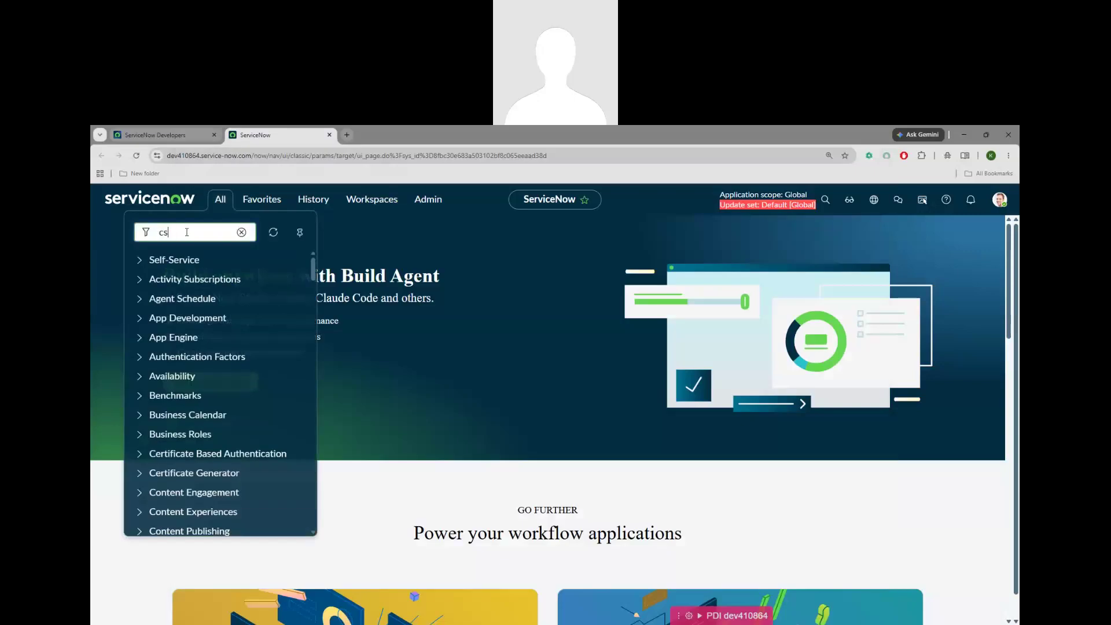
{"action": "type", "text": "b case"}
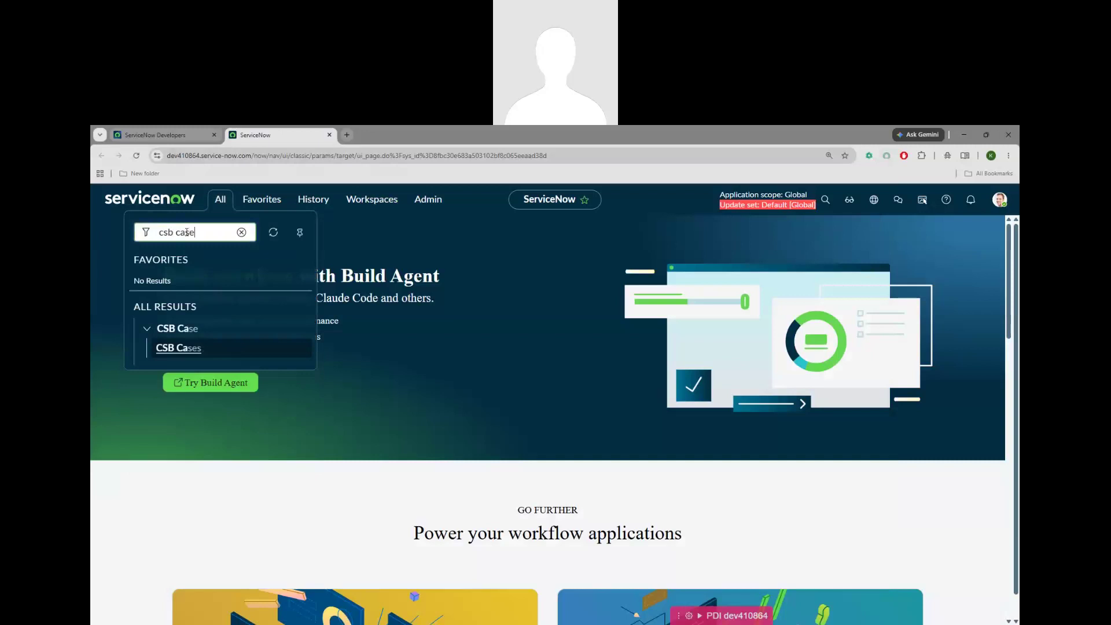
{"action": "left_click", "coordinate": [176, 350]}
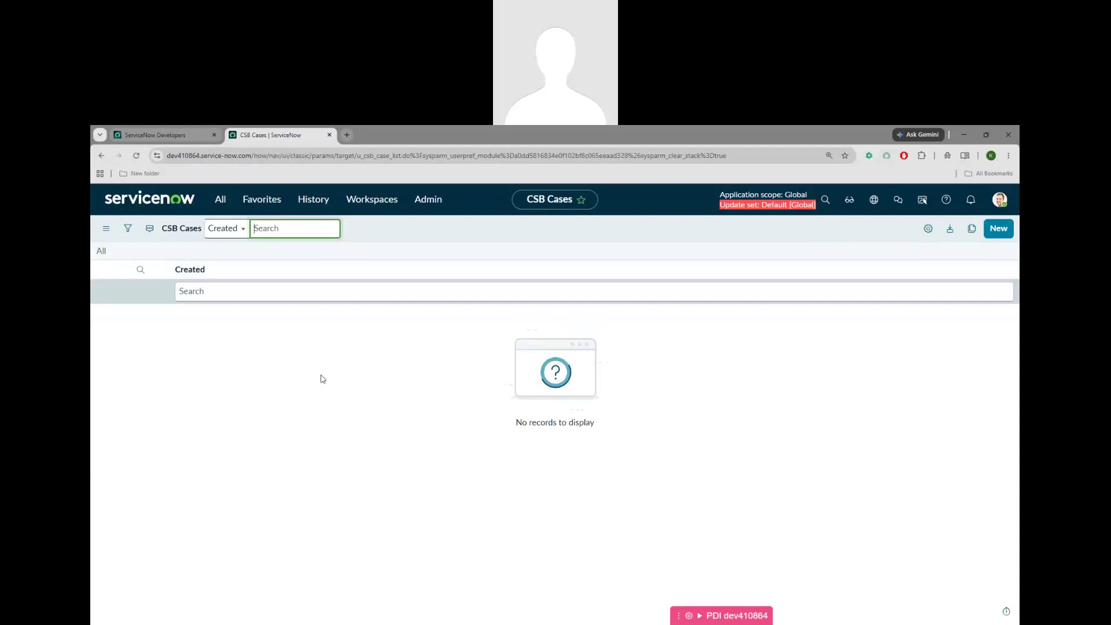
Step: Open the CSB Case table definition from the CSB Cases list's configuration options
{"action": "right_click", "coordinate": [336, 275]}
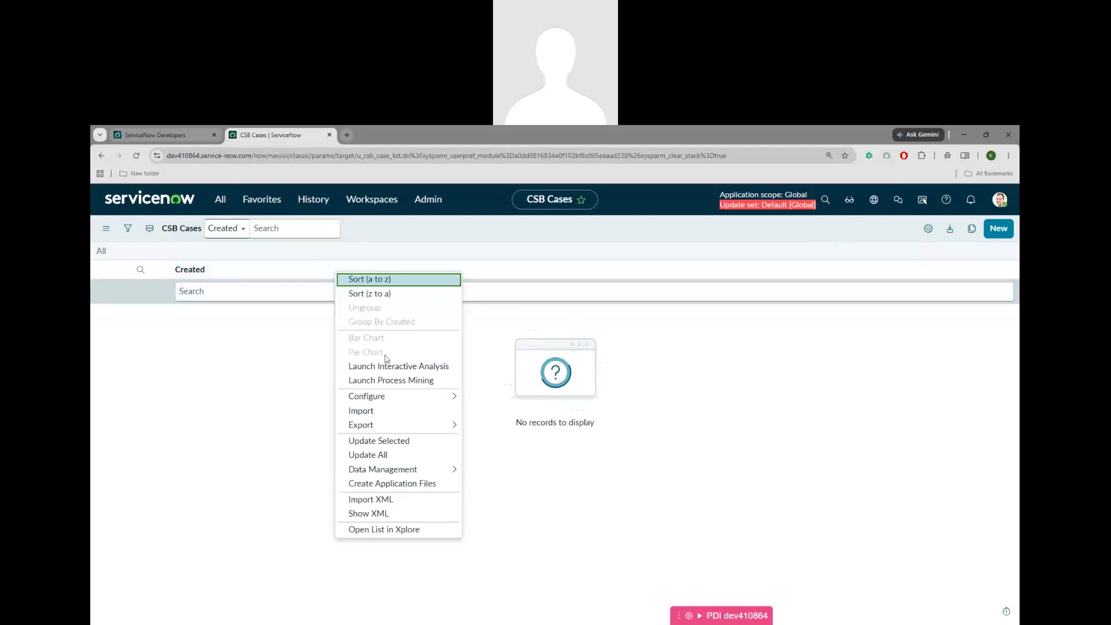
{"action": "mouse_move", "coordinate": [385, 397]}
{"action": "left_click", "coordinate": [508, 455]}
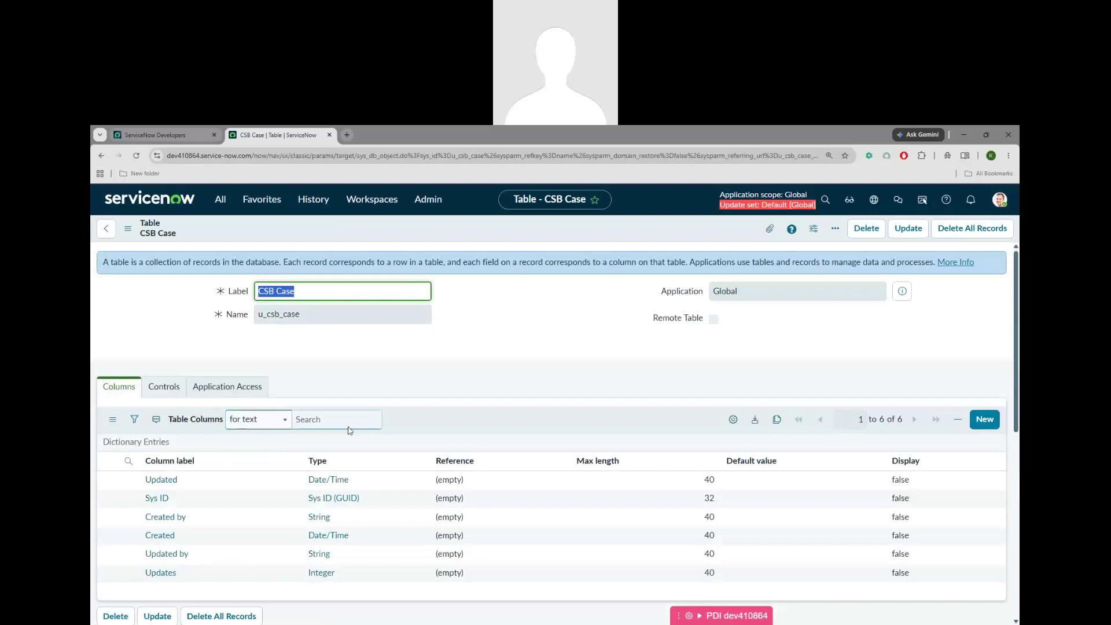
Step: Add a column labelled Number with type String to the CSB Case table's columns
{"action": "scroll", "coordinate": [890, 353], "scroll_direction": "down", "scroll_amount": 3}
{"action": "scroll", "coordinate": [890, 352], "scroll_direction": "up", "scroll_amount": 2}
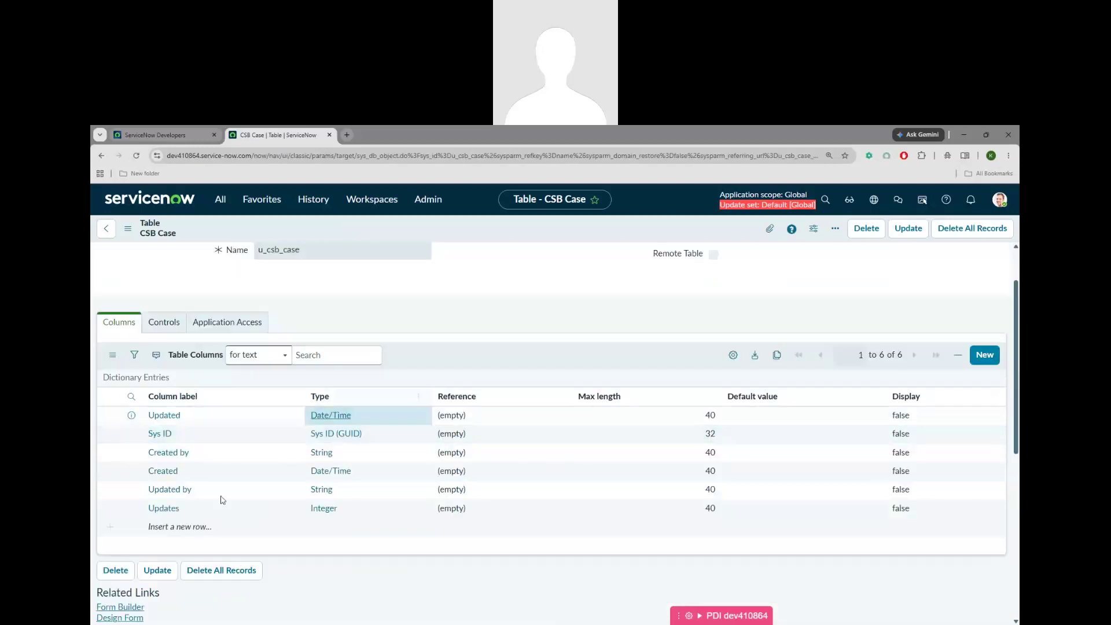
{"action": "left_click", "coordinate": [196, 527]}
{"action": "left_click", "coordinate": [196, 530]}
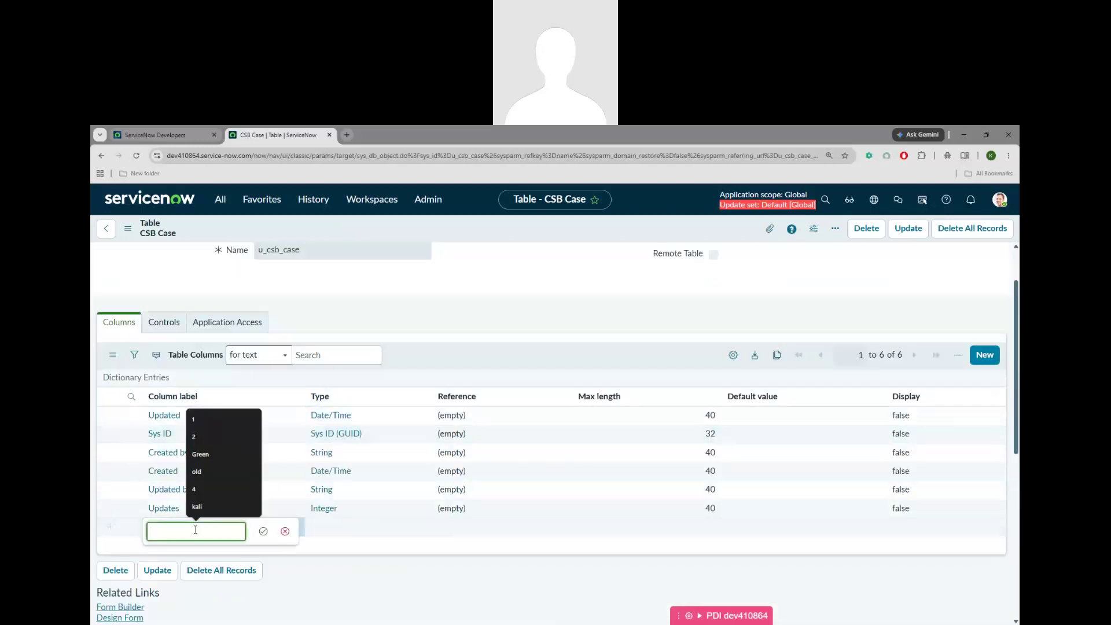
{"action": "type", "text": "Number"}
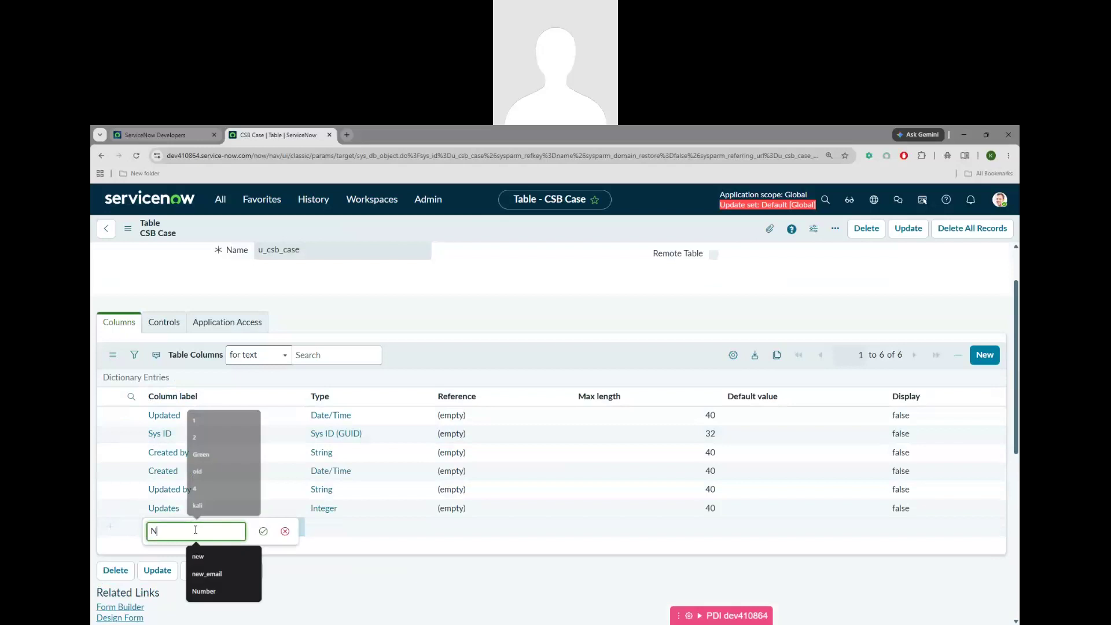
{"action": "key", "text": "Tab"}
{"action": "key", "text": "Return"}
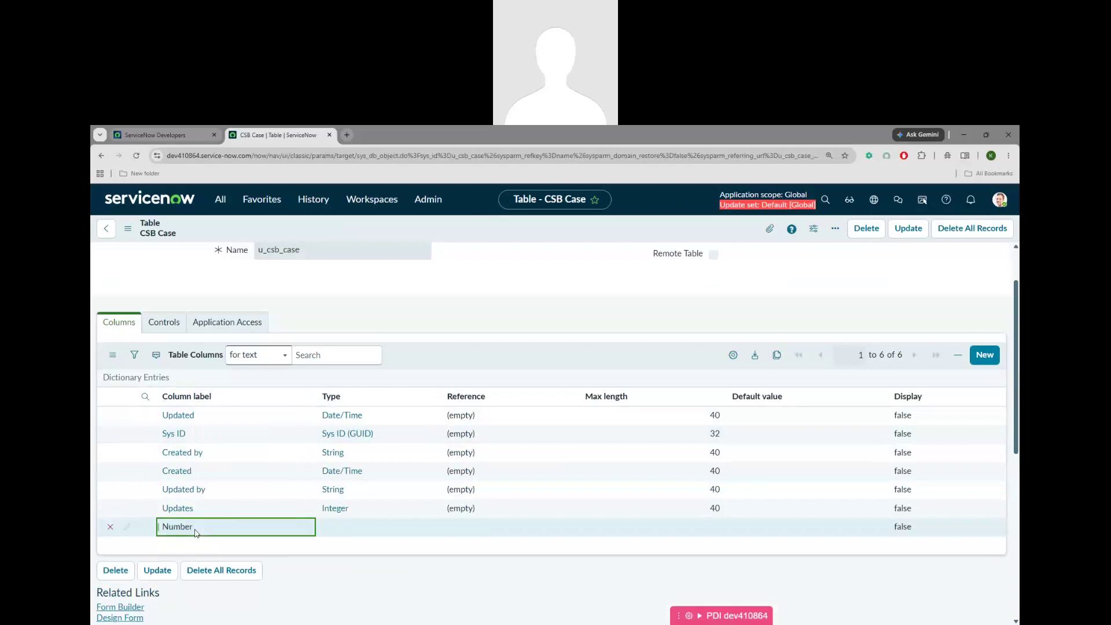
{"action": "type", "text": "String"}
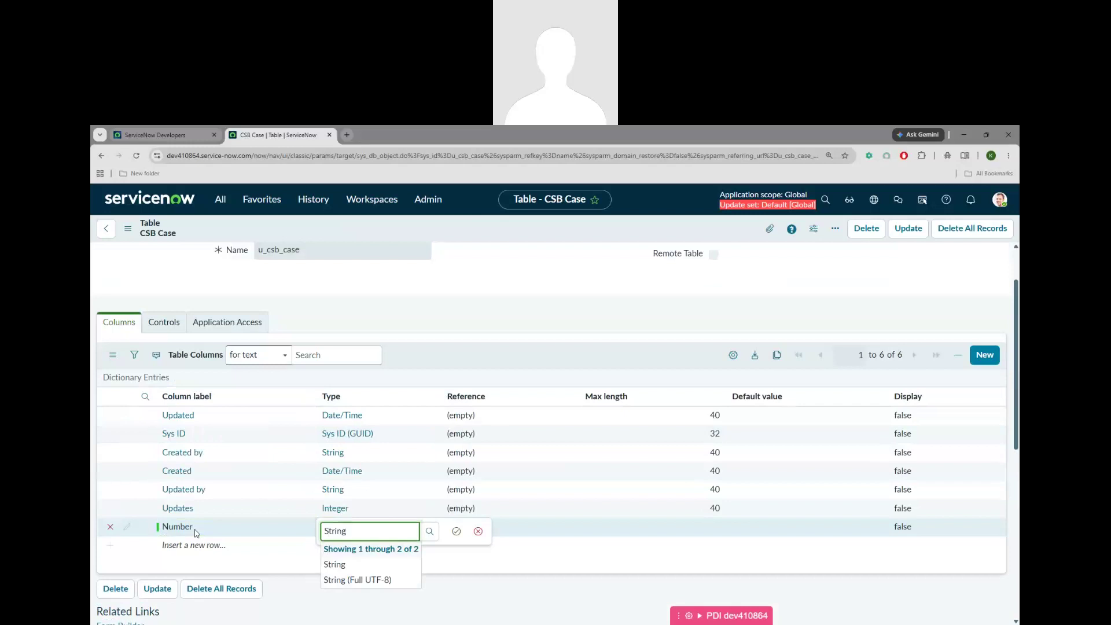
{"action": "key", "text": "Down"}
{"action": "key", "text": "Return"}
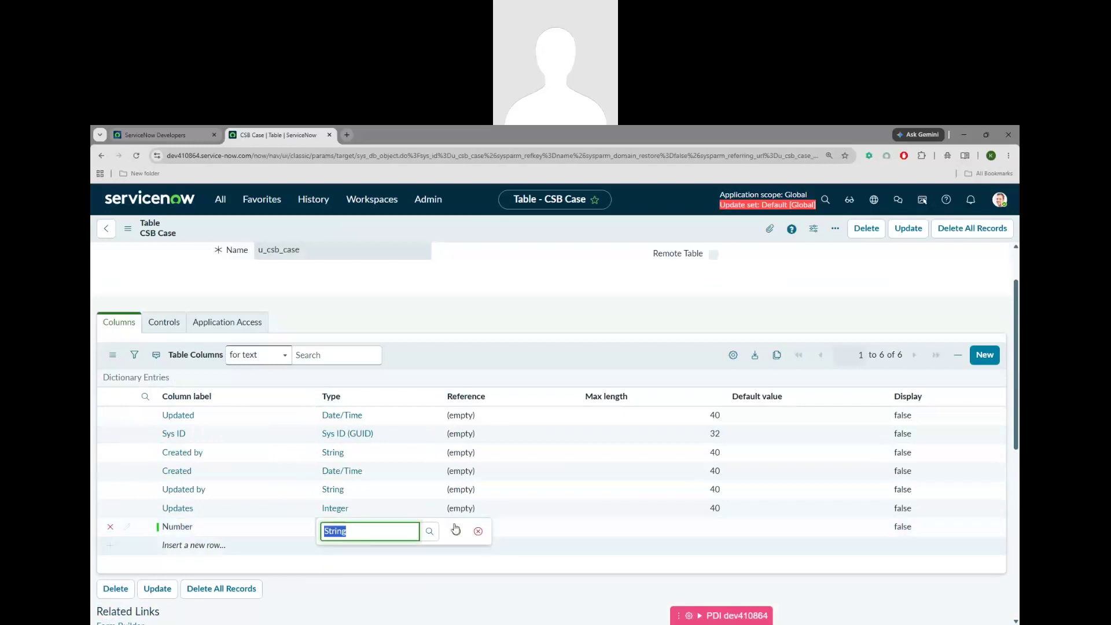
{"action": "left_click", "coordinate": [456, 531]}
Step: Add a Short Description column with type String and save the CSB Case table
{"action": "left_click", "coordinate": [216, 548]}
{"action": "left_click", "coordinate": [216, 548]}
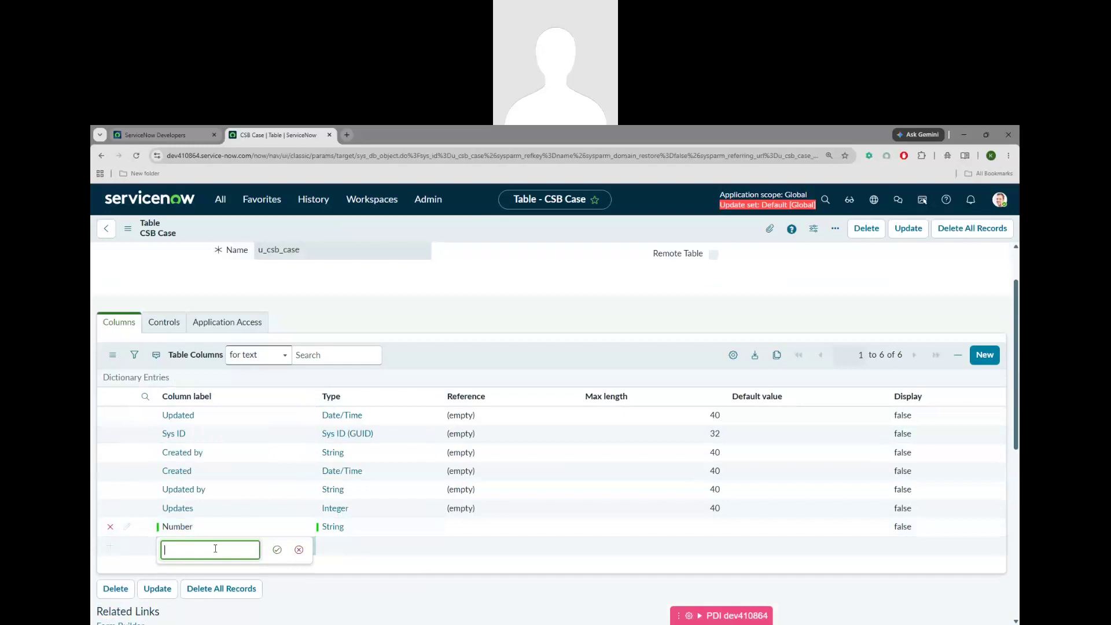
{"action": "type", "text": "Short Description"}
{"action": "key", "text": "Return"}
{"action": "key", "text": "Tab"}
{"action": "key", "text": "Return"}
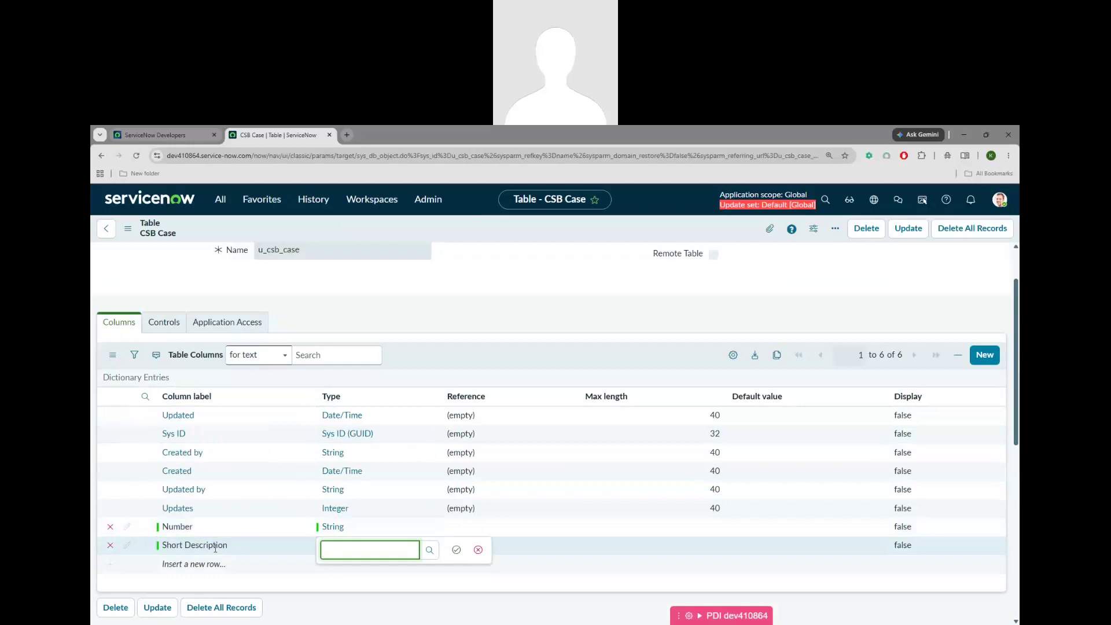
{"action": "type", "text": "String"}
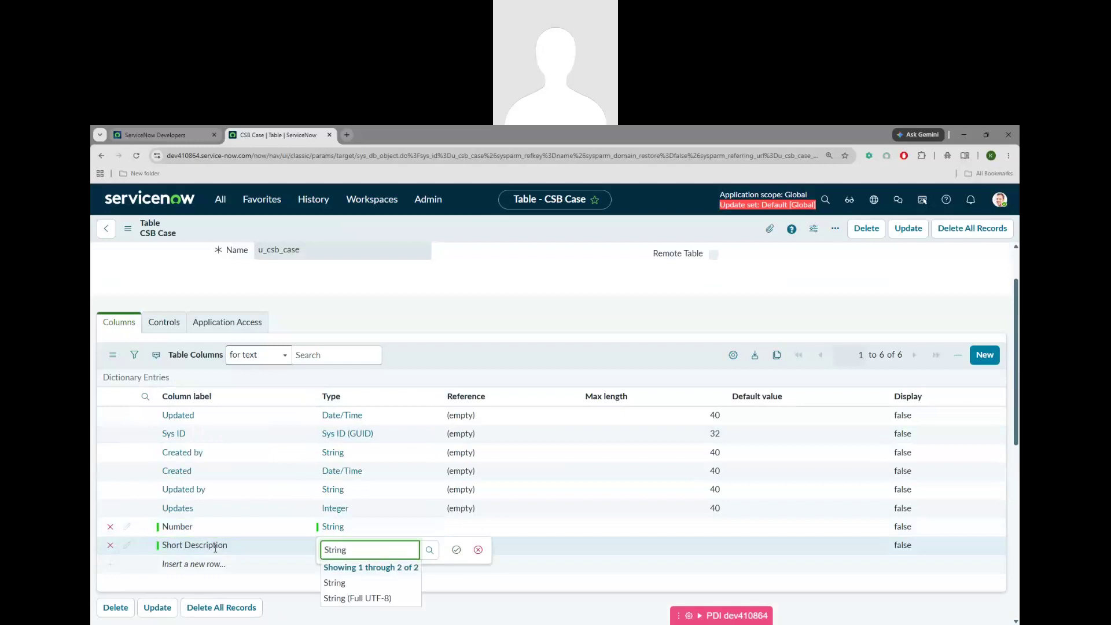
{"action": "key", "text": "Down"}
{"action": "key", "text": "Return"}
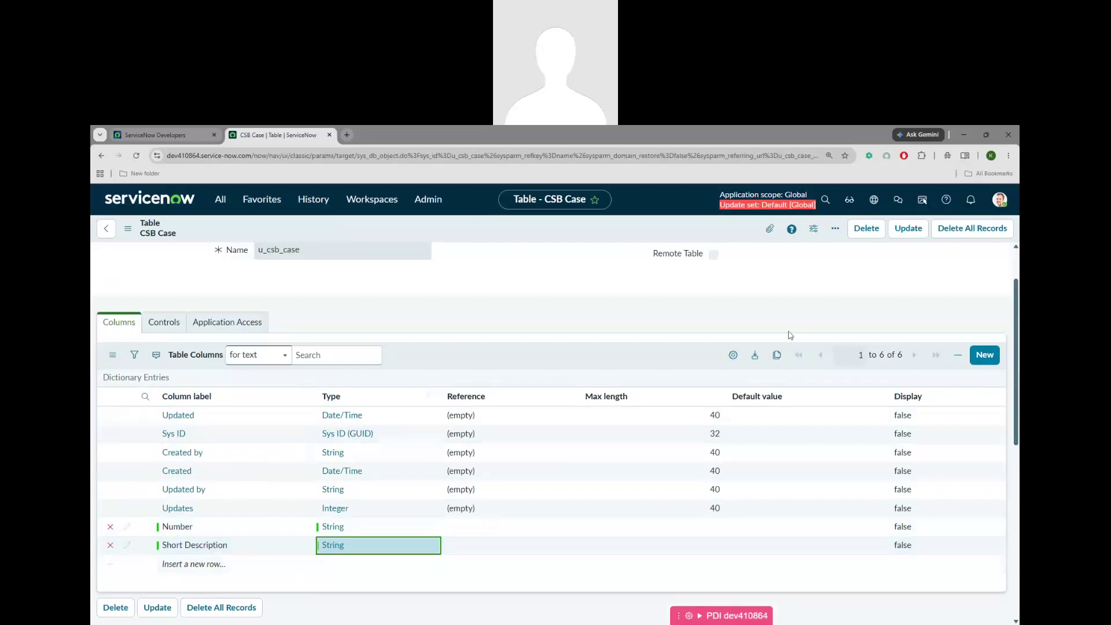
{"action": "right_click", "coordinate": [703, 238]}
{"action": "left_click", "coordinate": [691, 242]}
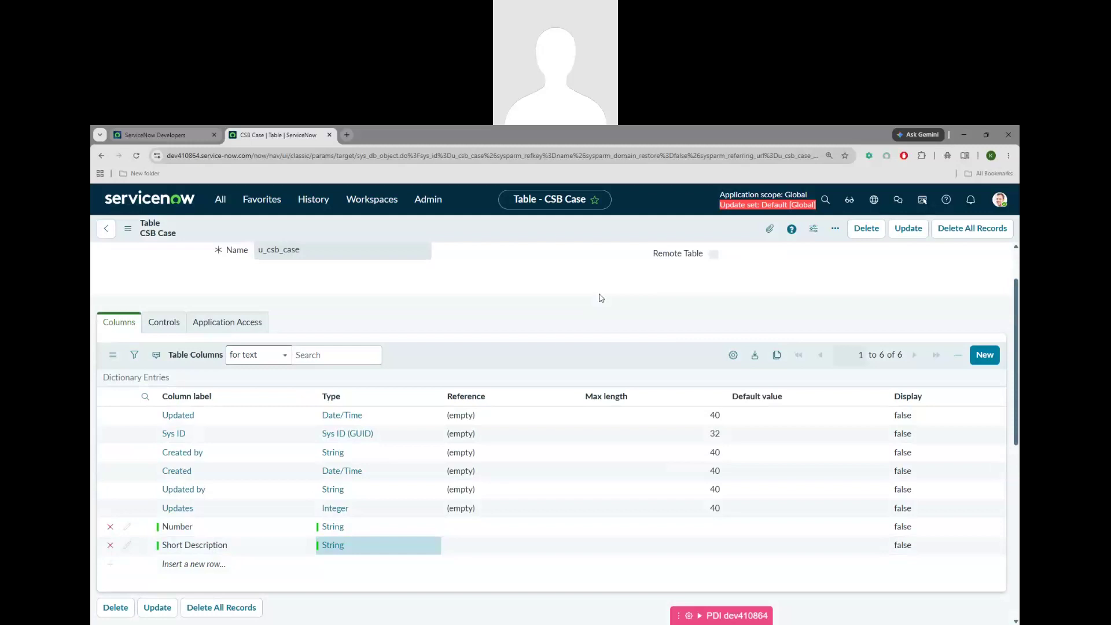
Step: Examine the CSB Case table's access controls and the operation each one covers
{"action": "scroll", "coordinate": [565, 374], "scroll_direction": "down", "scroll_amount": 5}
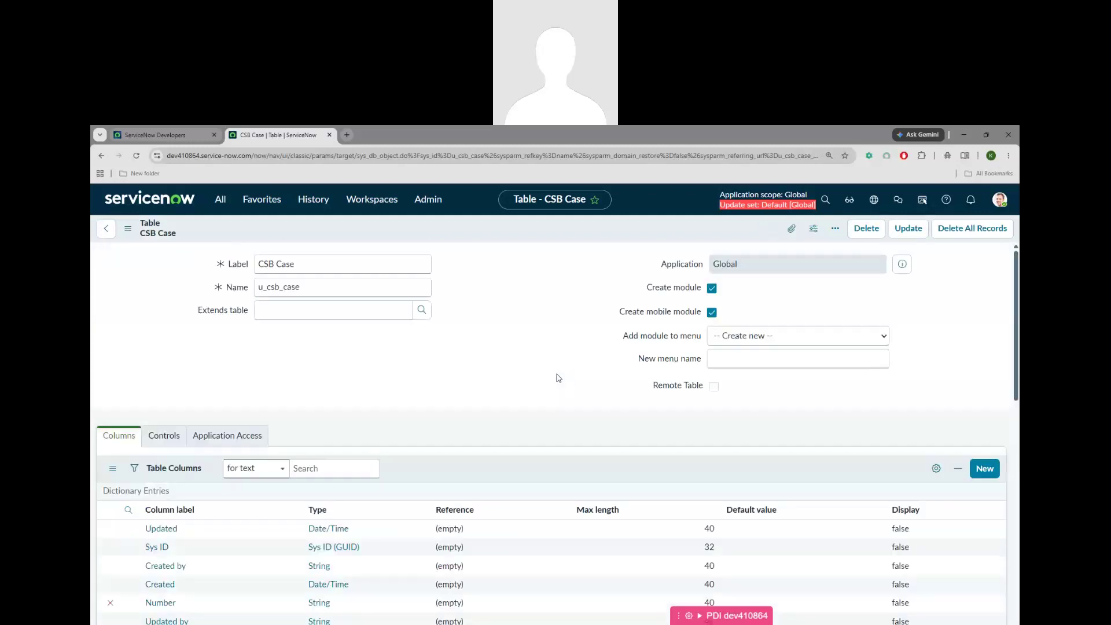
{"action": "scroll", "coordinate": [544, 373], "scroll_direction": "down", "scroll_amount": 10}
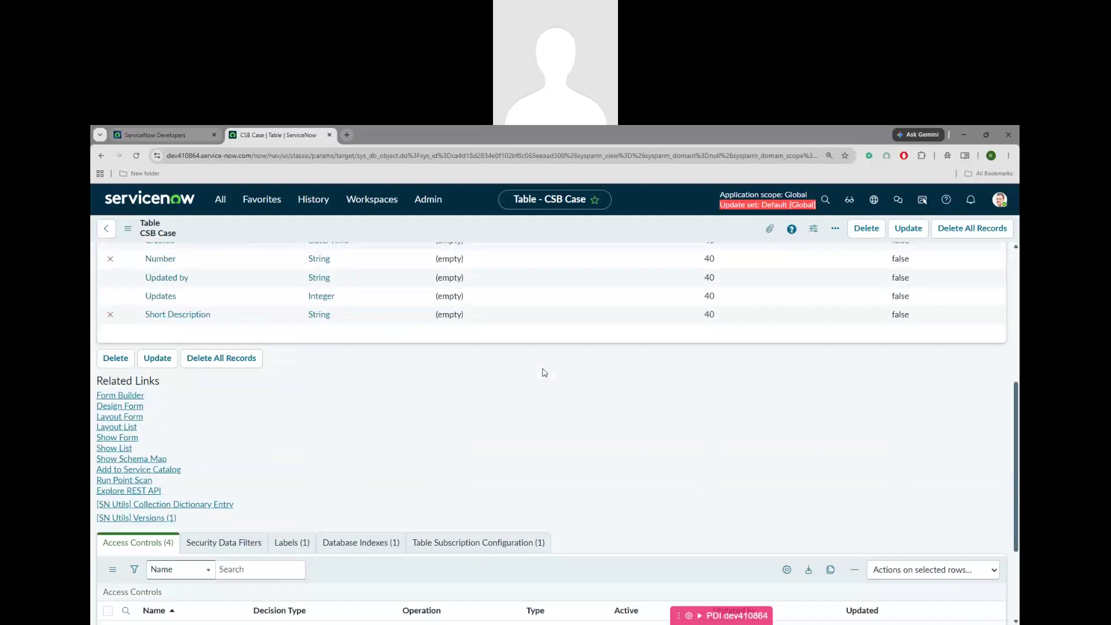
{"action": "scroll", "coordinate": [544, 372], "scroll_direction": "up", "scroll_amount": 1}
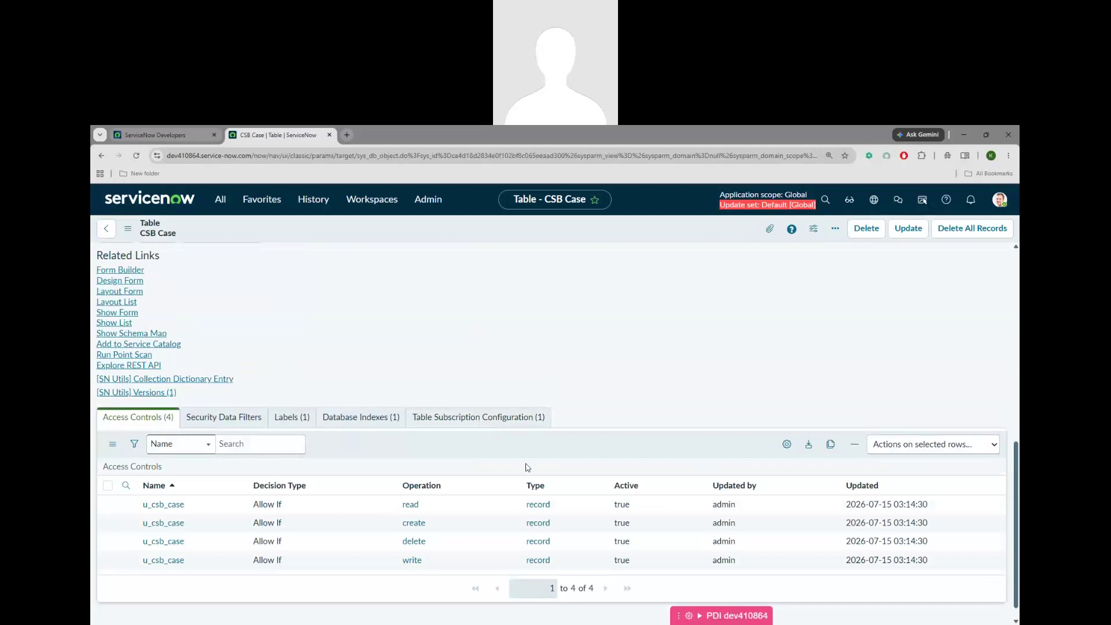
{"action": "left_click", "coordinate": [418, 560]}
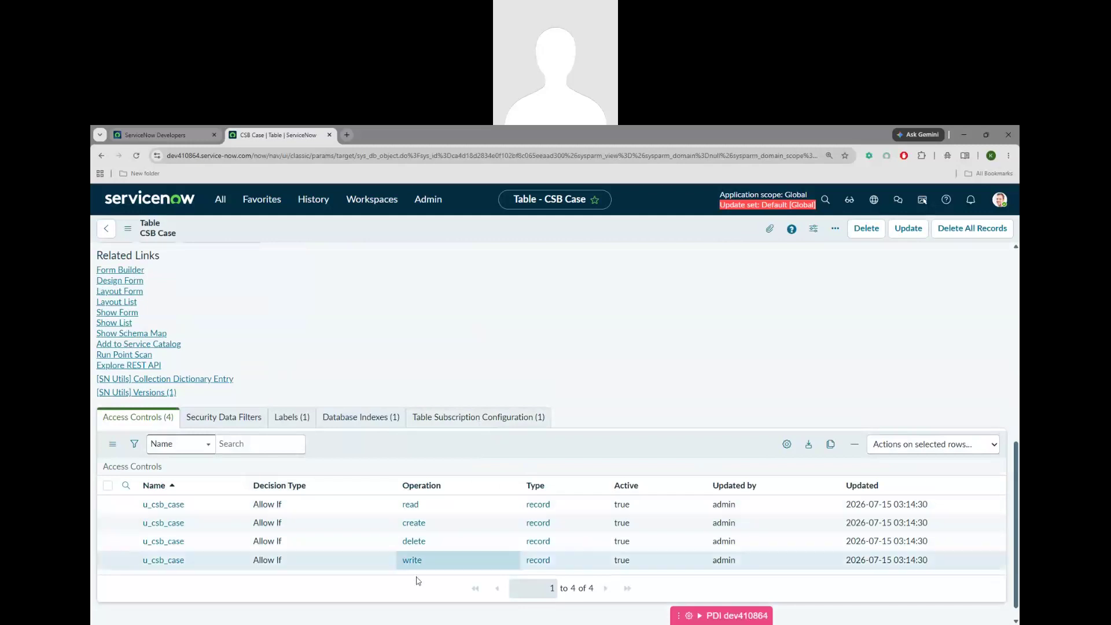
{"action": "left_click", "coordinate": [191, 522]}
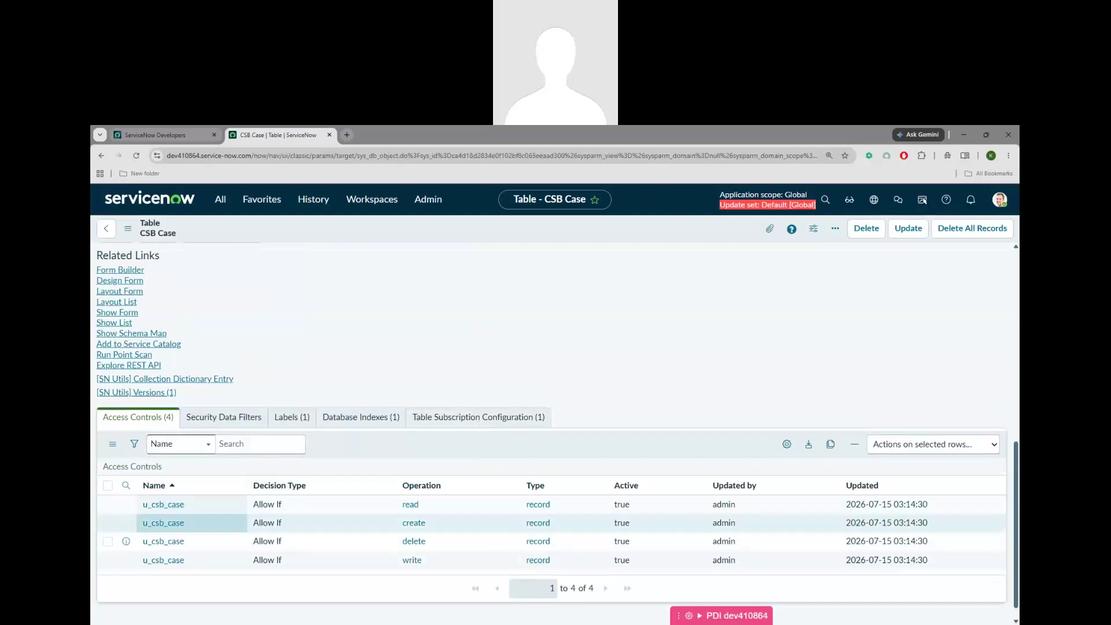
{"action": "key", "text": "Escape"}
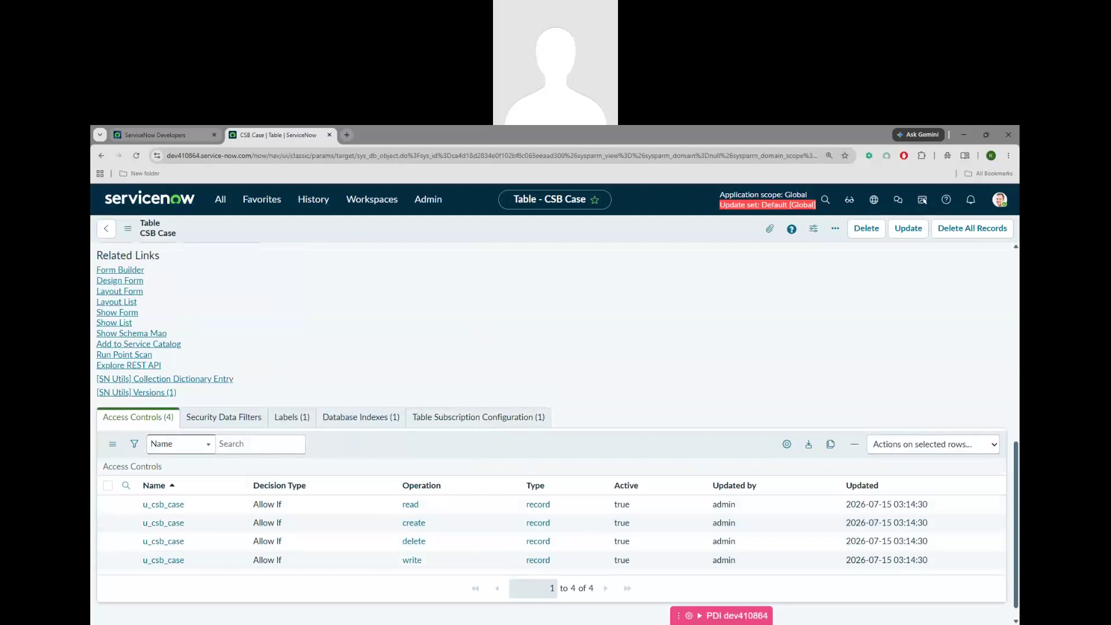
{"action": "key", "text": "alt+Tab"}
{"action": "key", "text": "alt+Tab"}
Step: Search the web in a new browser tab for "acl in servicenow"
{"action": "left_click", "coordinate": [347, 135]}
{"action": "left_click", "coordinate": [344, 157]}
{"action": "type", "text": "ac"}
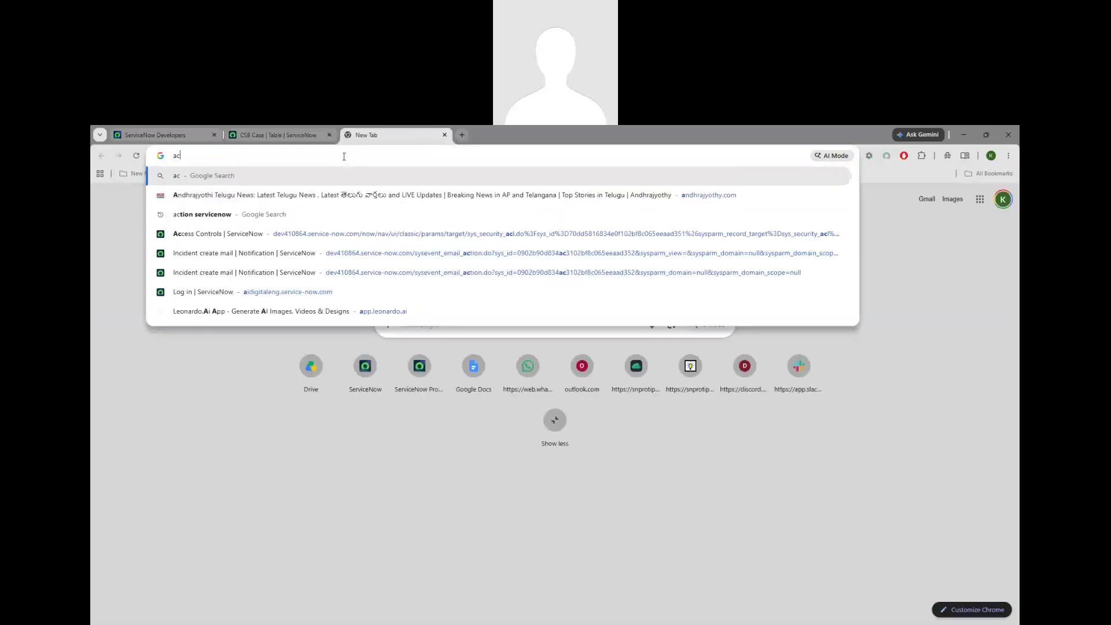
{"action": "type", "text": "l in servicneow"}
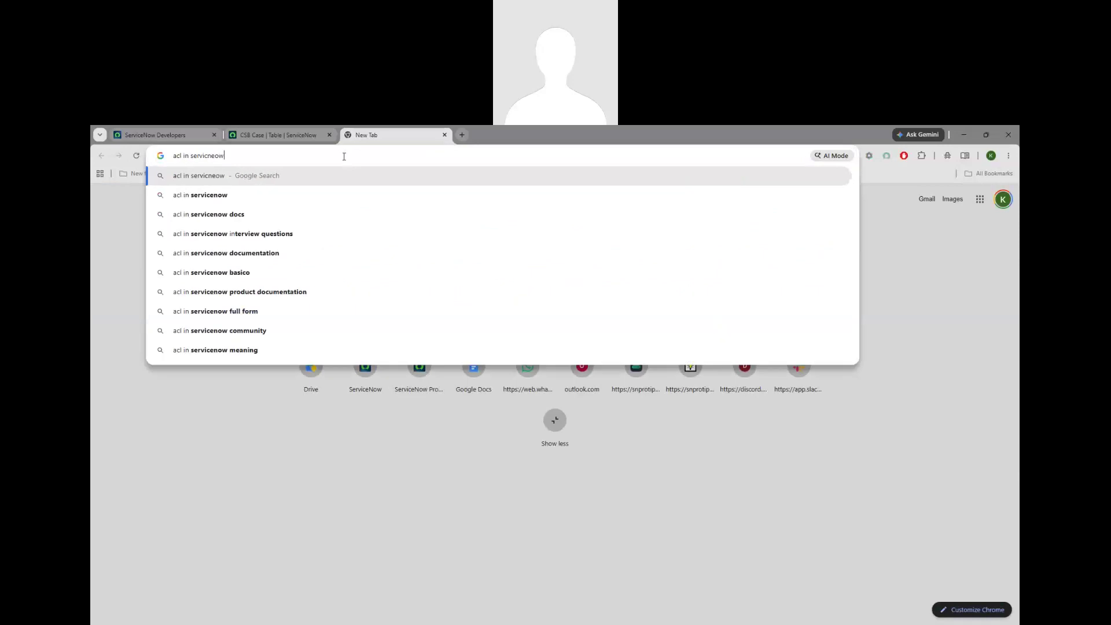
{"action": "key", "text": "Return"}
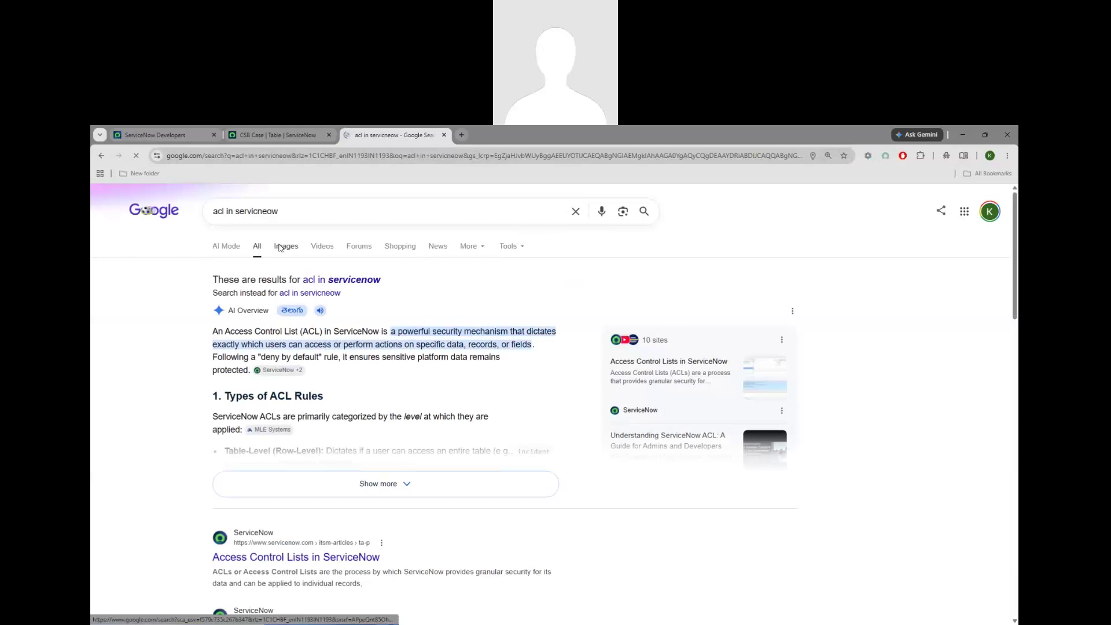
Step: Find the ACL order-of-execution flowchart among the image results and open that image in its own tab
{"action": "left_click", "coordinate": [283, 246]}
{"action": "left_click", "coordinate": [149, 408]}
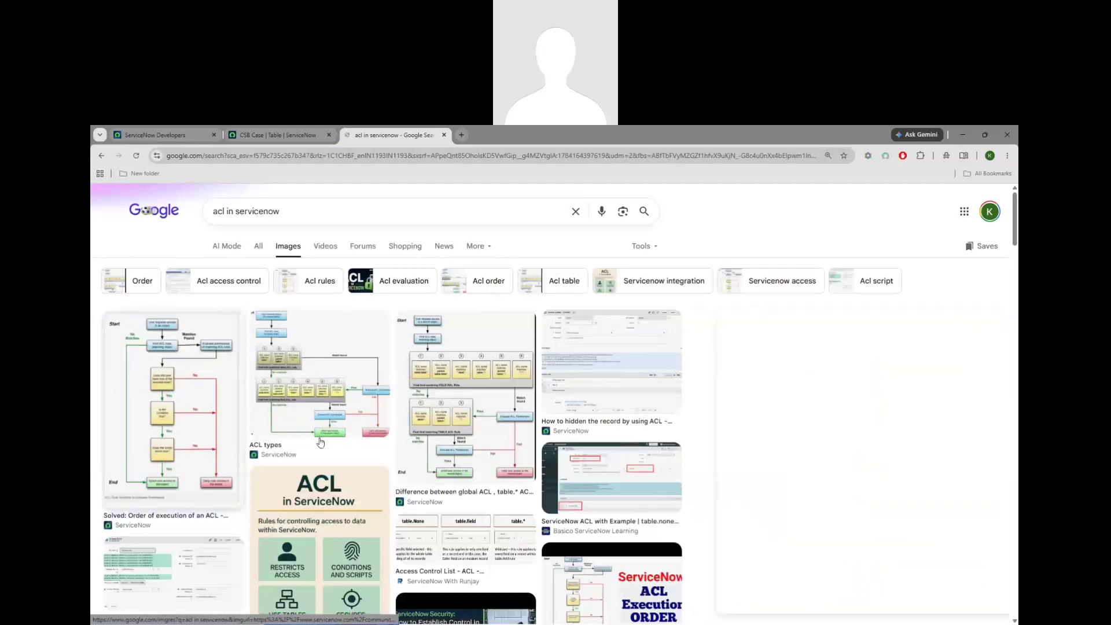
{"action": "right_click", "coordinate": [836, 421]}
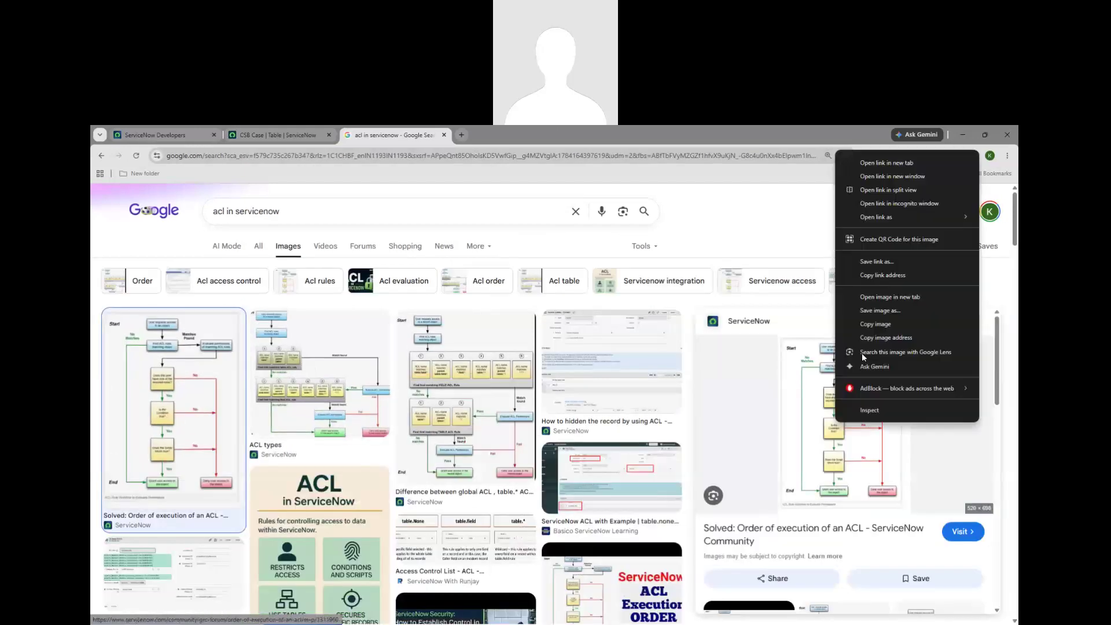
{"action": "left_click", "coordinate": [874, 297]}
{"action": "key", "text": "ctrl+Tab"}
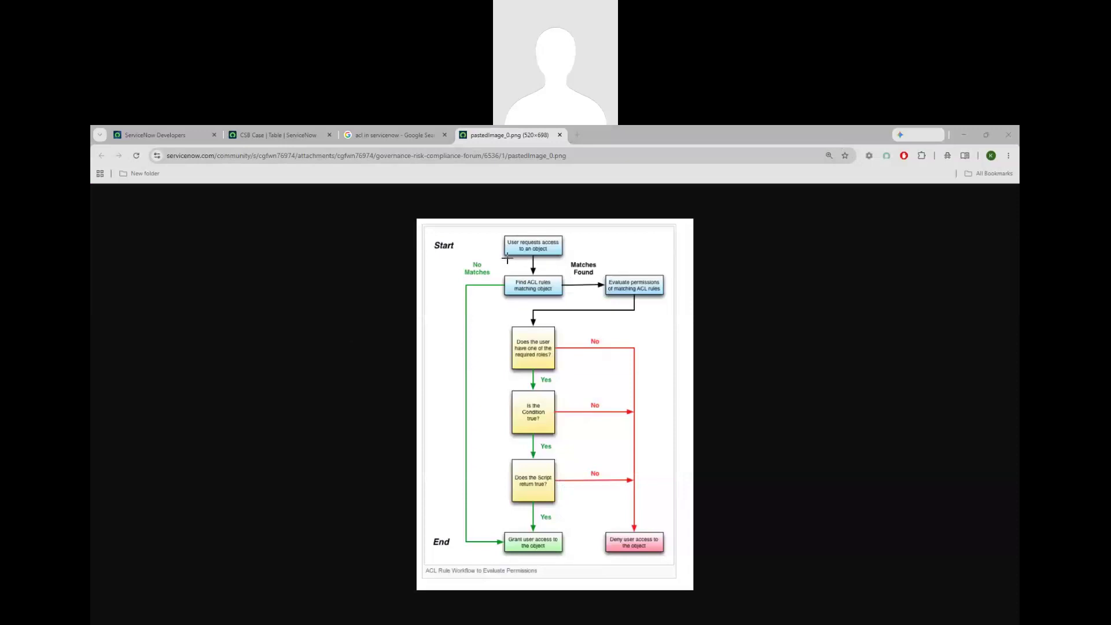
Step: Circle the "User requests access to an object" box on the flowchart and handwrite "TABLE" beside the diagram
{"action": "mouse_move", "coordinate": [507, 258]}
{"action": "left_mouse_down"}
{"action": "mouse_move", "coordinate": [565, 255]}
{"action": "mouse_move", "coordinate": [512, 231]}
{"action": "mouse_move", "coordinate": [499, 253]}
{"action": "left_mouse_up"}
{"action": "mouse_move", "coordinate": [701, 238]}
{"action": "left_mouse_down"}
{"action": "mouse_move", "coordinate": [711, 264]}
{"action": "mouse_move", "coordinate": [714, 234]}
{"action": "mouse_move", "coordinate": [742, 253]}
{"action": "mouse_move", "coordinate": [747, 234]}
{"action": "mouse_move", "coordinate": [779, 235]}
{"action": "mouse_move", "coordinate": [787, 222]}
{"action": "left_mouse_up"}
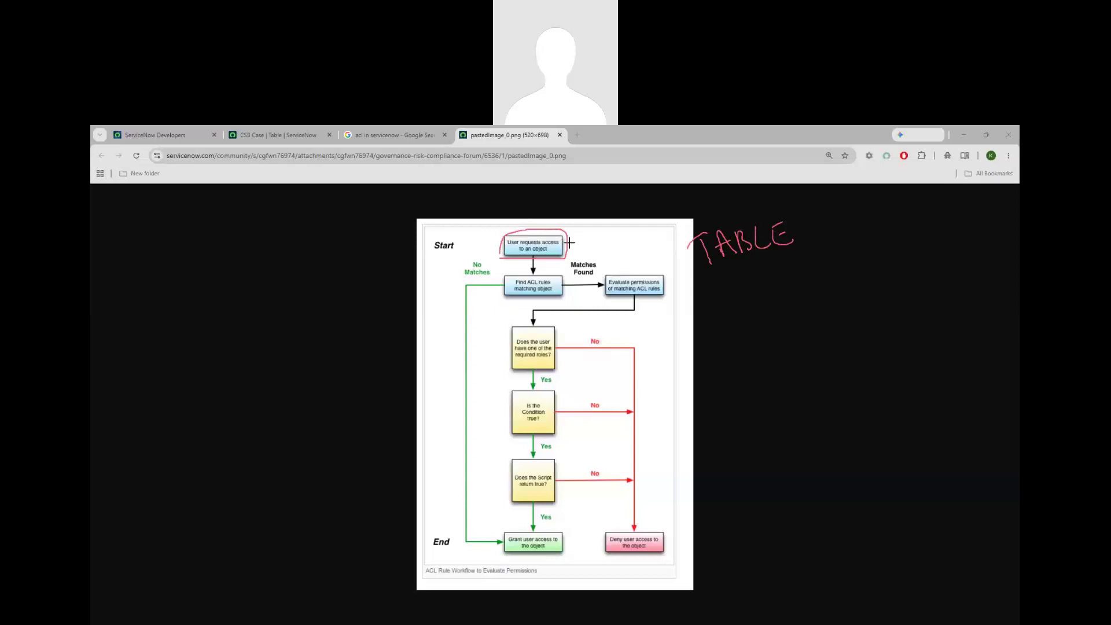
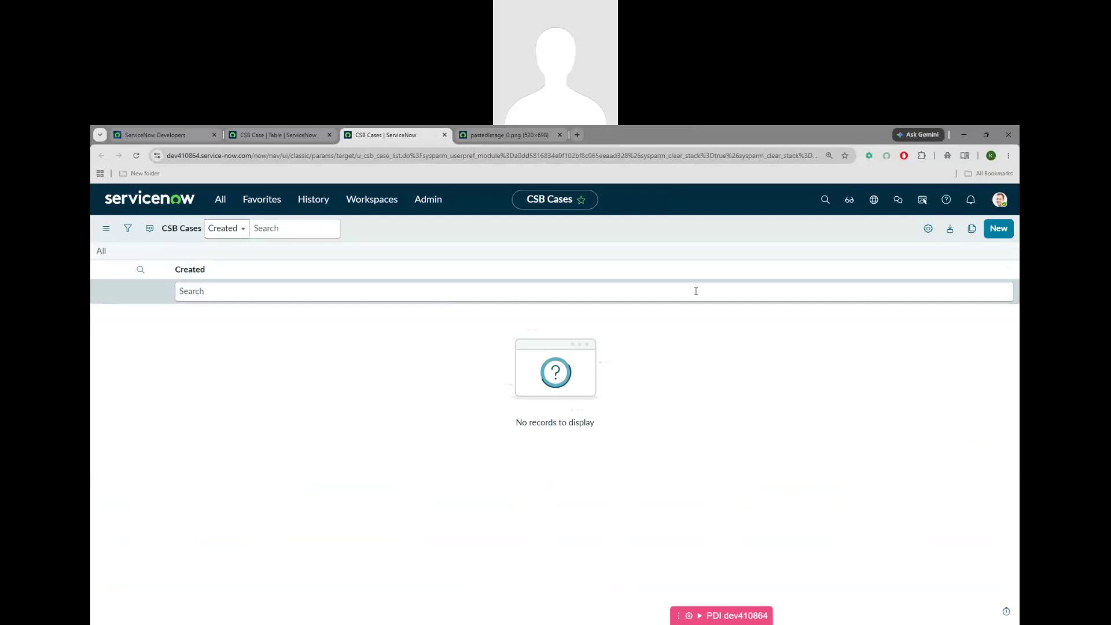
Step: Personalize the CSB Cases list columns to show Number and Short Description instead of Created
{"action": "left_click", "coordinate": [928, 229]}
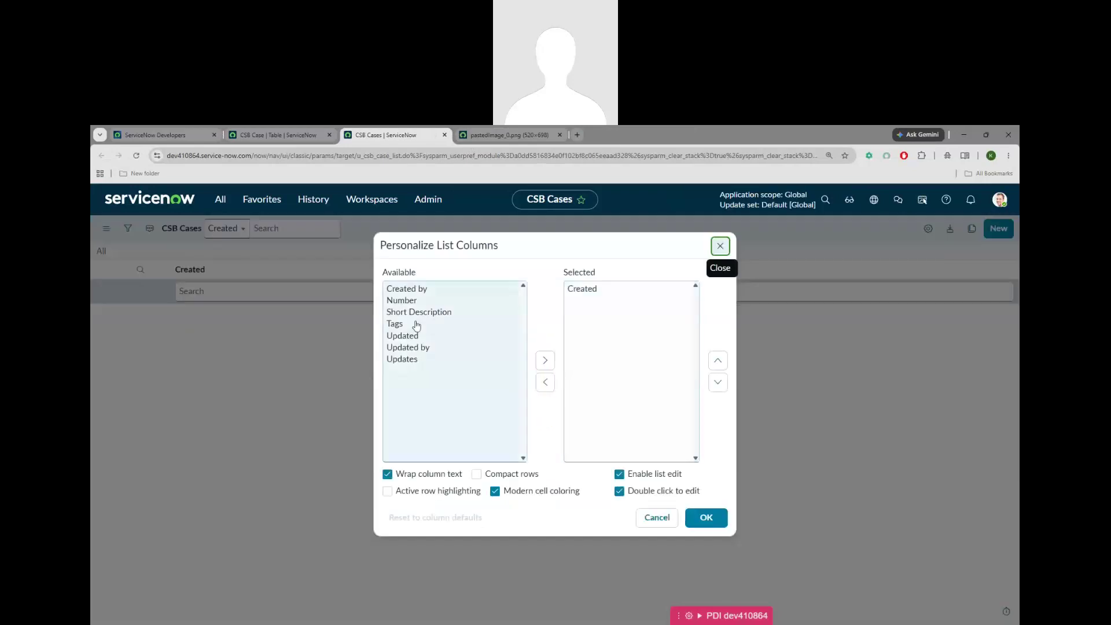
{"action": "left_click", "coordinate": [405, 301]}
{"action": "left_click", "coordinate": [410, 313], "text": "ctrl"}
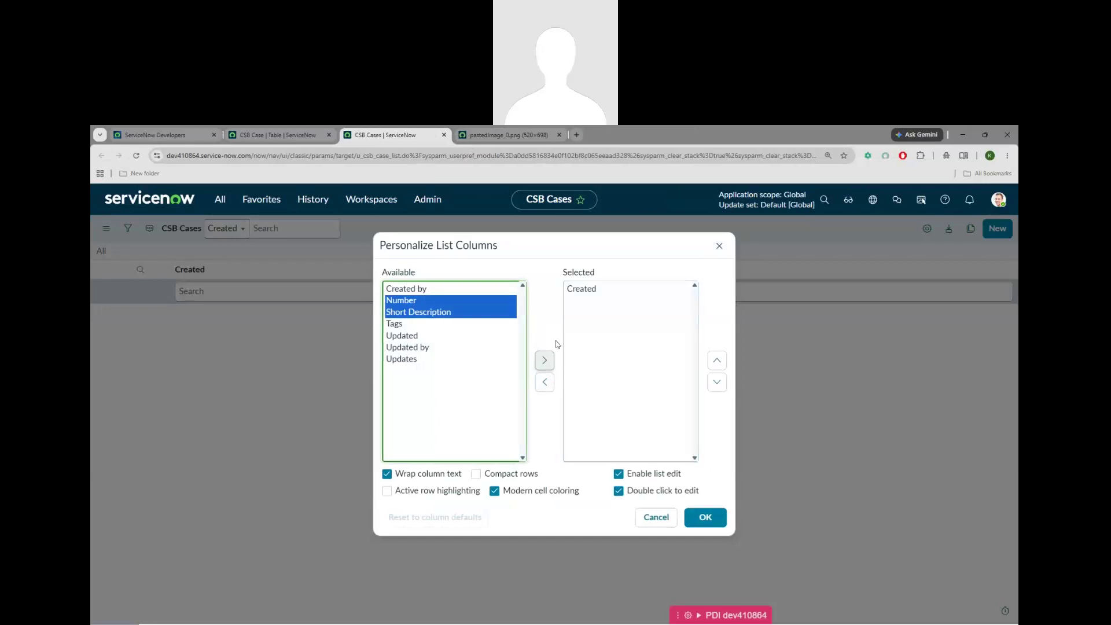
{"action": "left_click", "coordinate": [545, 360]}
{"action": "double_click", "coordinate": [582, 289]}
{"action": "left_click", "coordinate": [707, 518]}
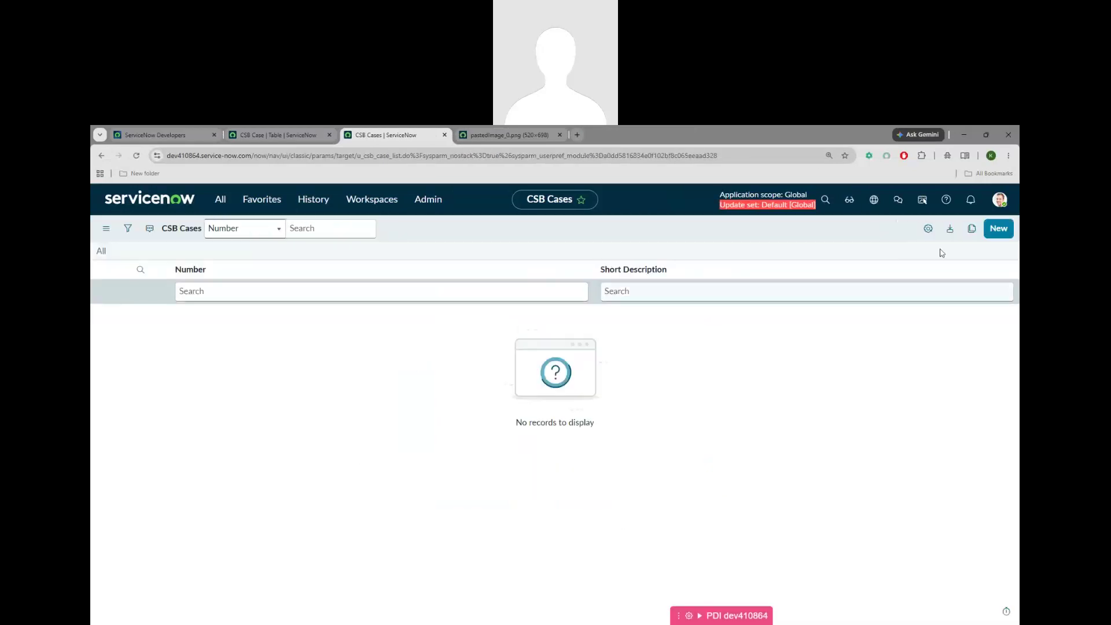
Step: Create a CSB Case record with number 1 and short description "test"
{"action": "left_click", "coordinate": [999, 232]}
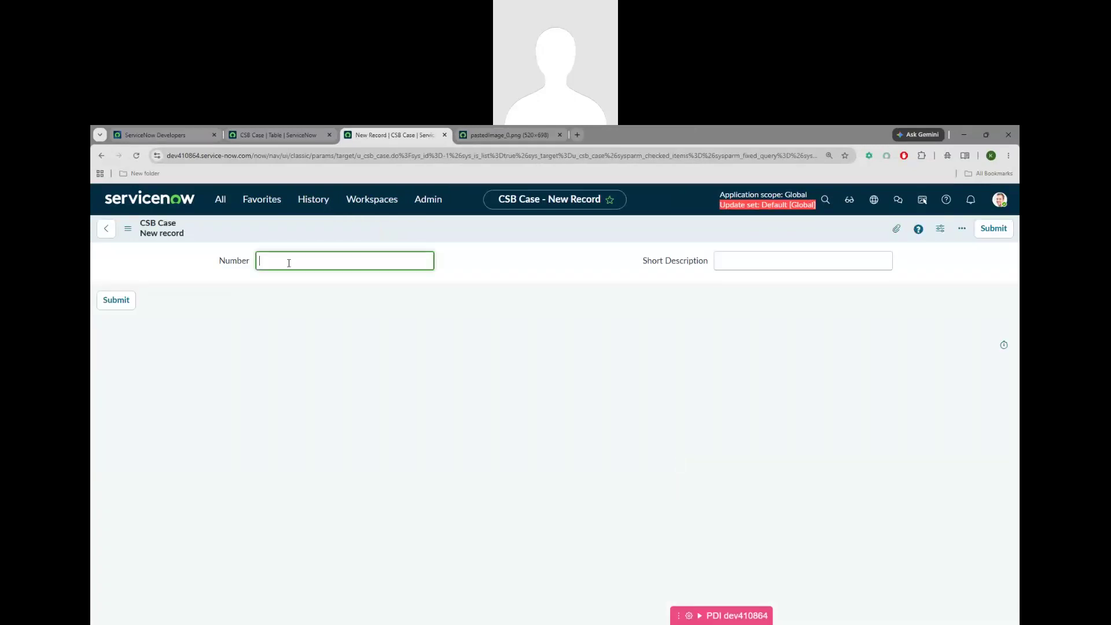
{"action": "type", "text": "1"}
{"action": "left_click", "coordinate": [750, 259]}
{"action": "type", "text": "test"}
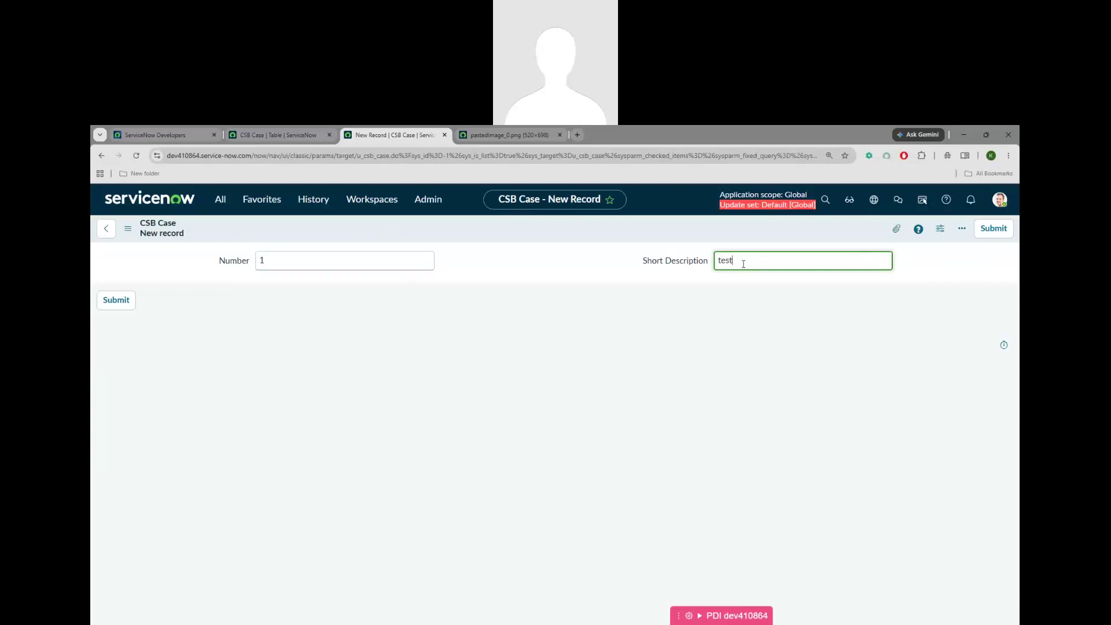
{"action": "left_click", "coordinate": [993, 230]}
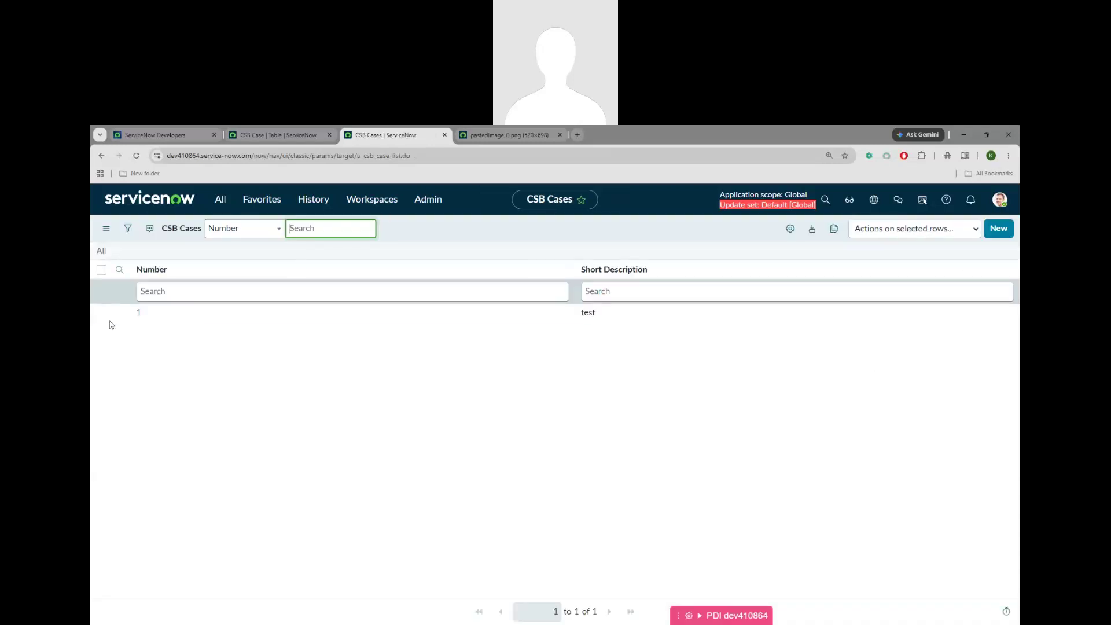
Step: Delete the CSB Case record number 1 from its form
{"action": "left_click", "coordinate": [102, 313]}
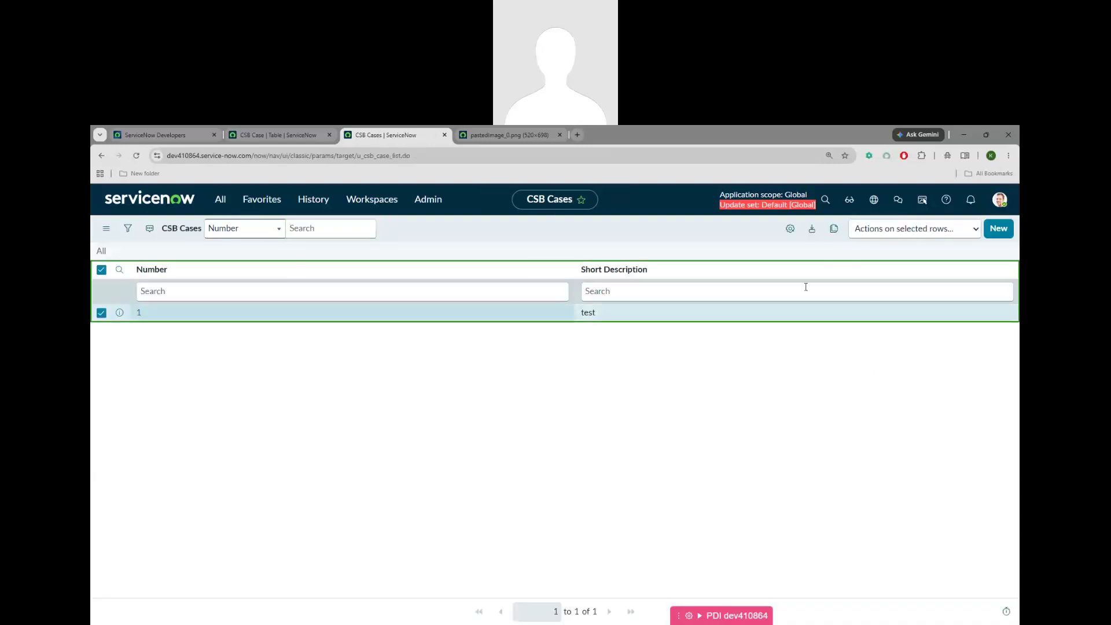
{"action": "left_click", "coordinate": [877, 229]}
{"action": "left_click", "coordinate": [567, 411]}
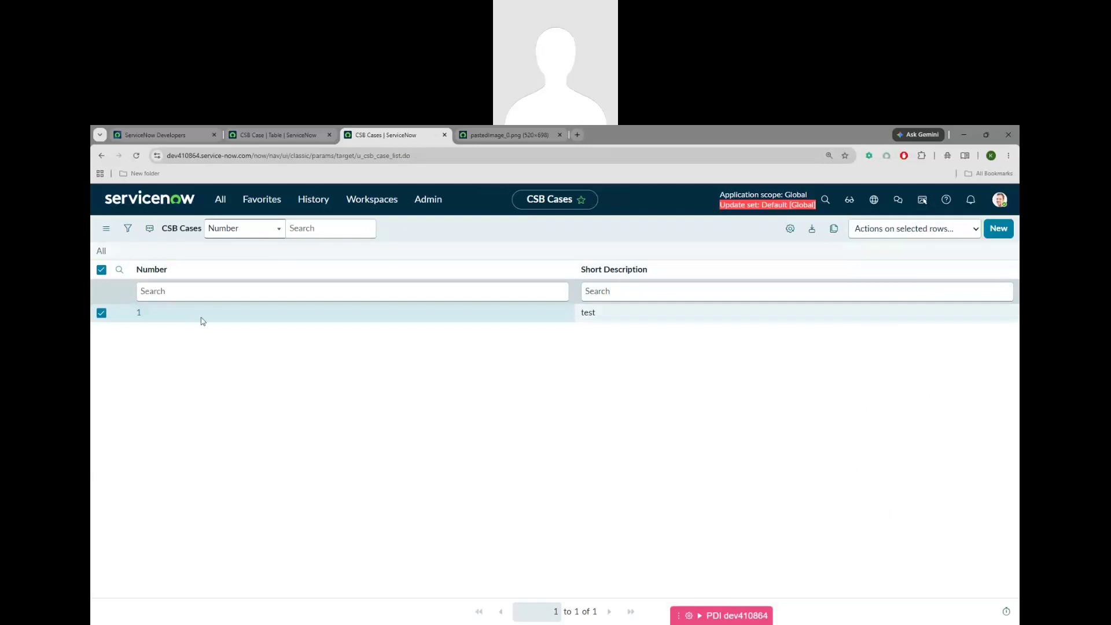
{"action": "left_click", "coordinate": [139, 314]}
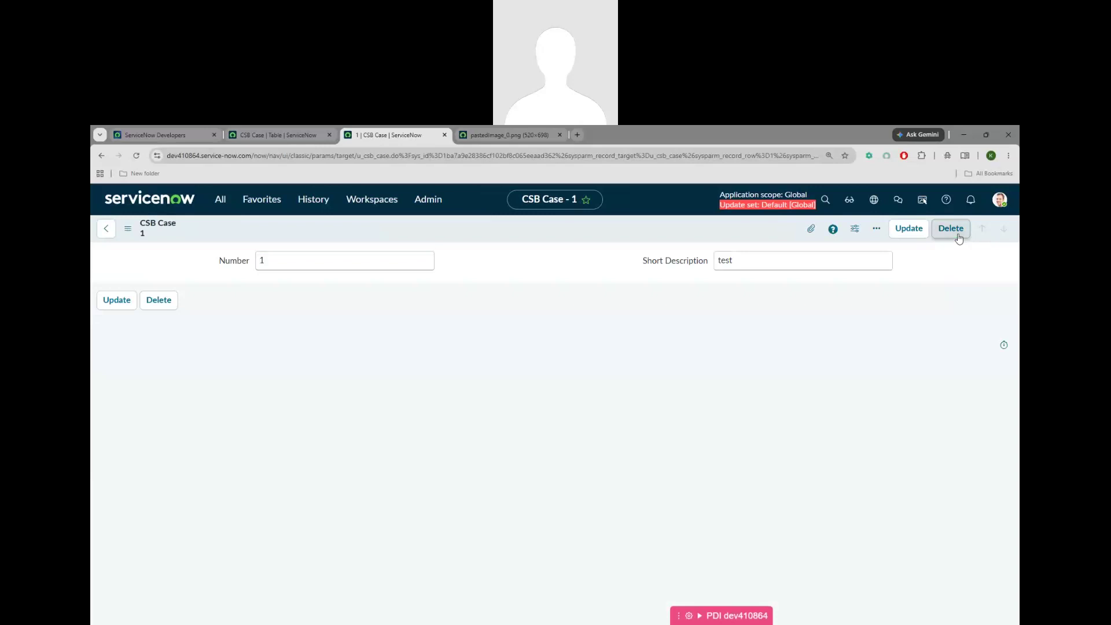
{"action": "left_click", "coordinate": [956, 233]}
{"action": "key", "text": "Return"}
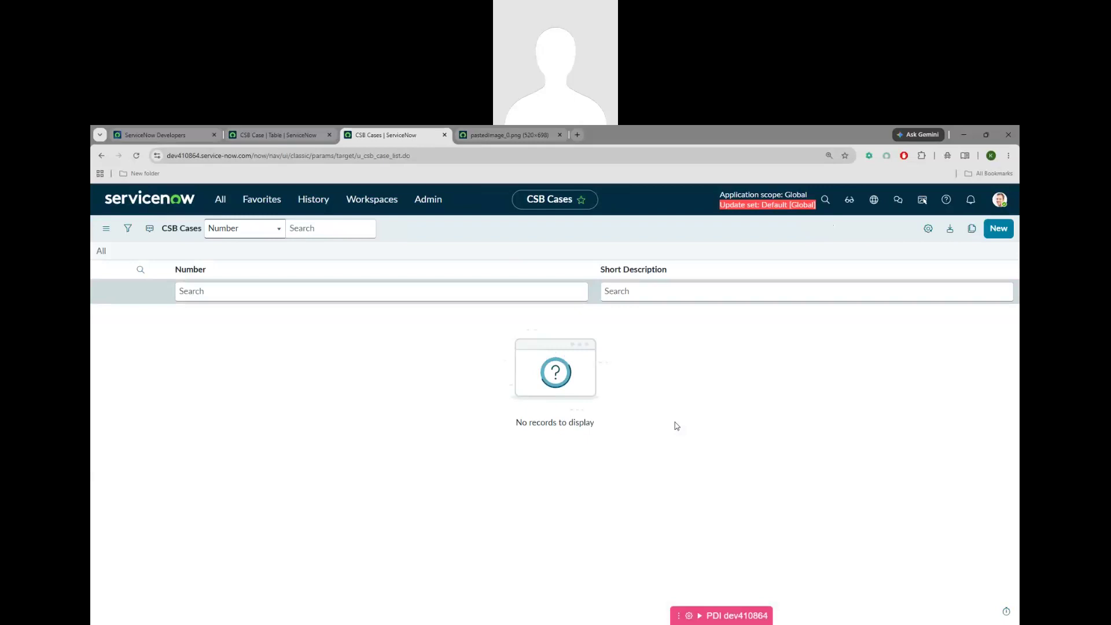
Step: Add the line "role -" to the ACL notes in Notepad and return to the CSB Case table record
{"action": "left_click", "coordinate": [268, 139]}
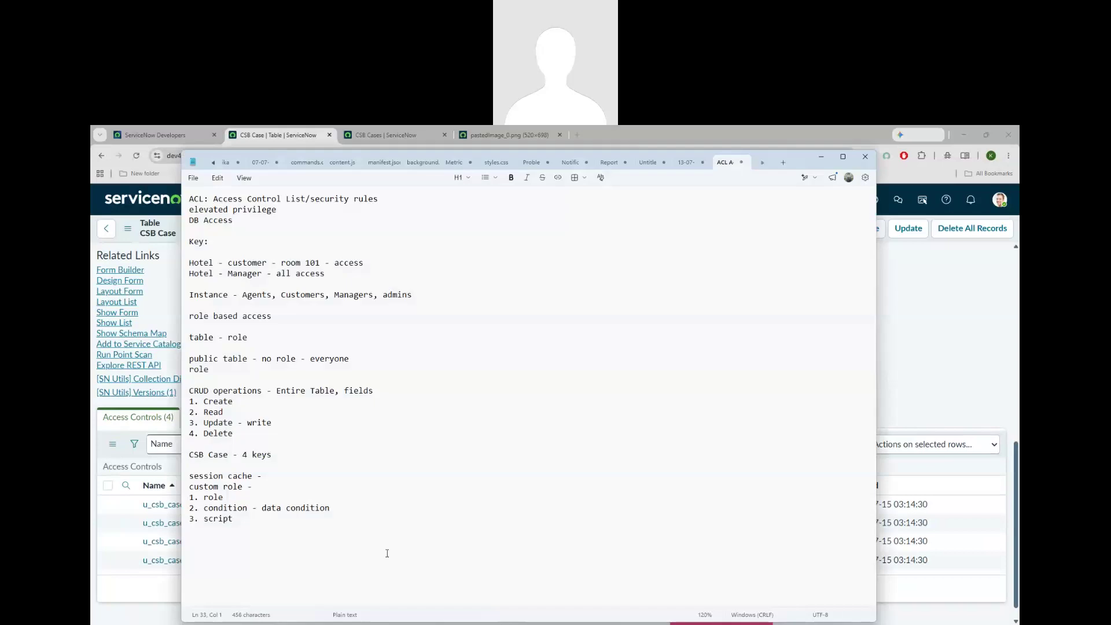
{"action": "type", "text": "role -"}
{"action": "left_click", "coordinate": [822, 157]}
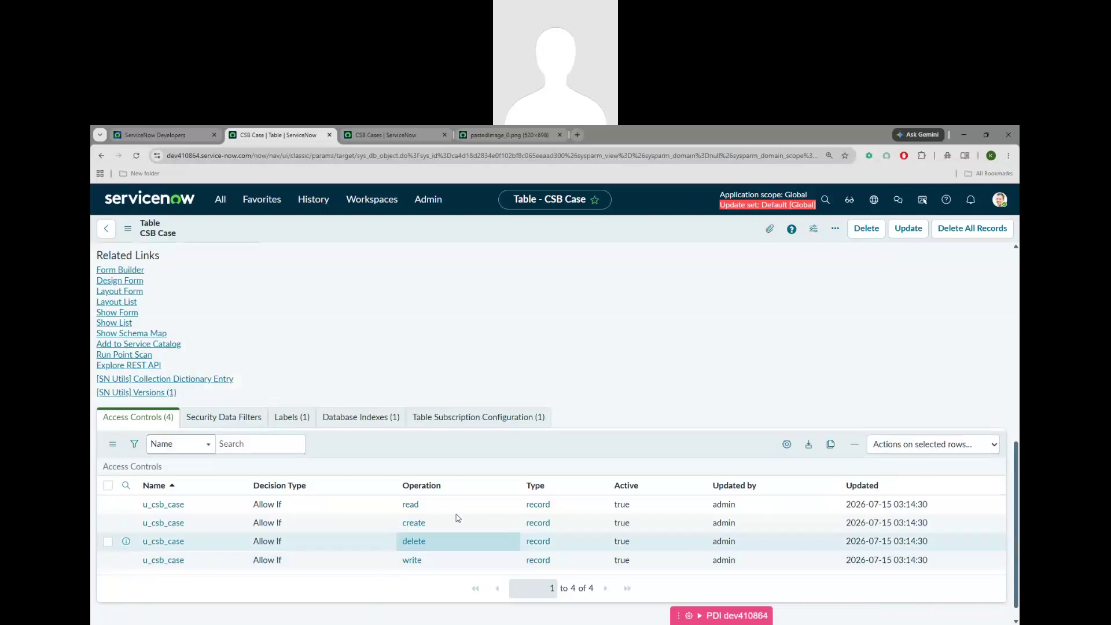
Step: Examine the user role set in the CSB Case table's controls and the table's list of access controls
{"action": "left_click", "coordinate": [382, 135]}
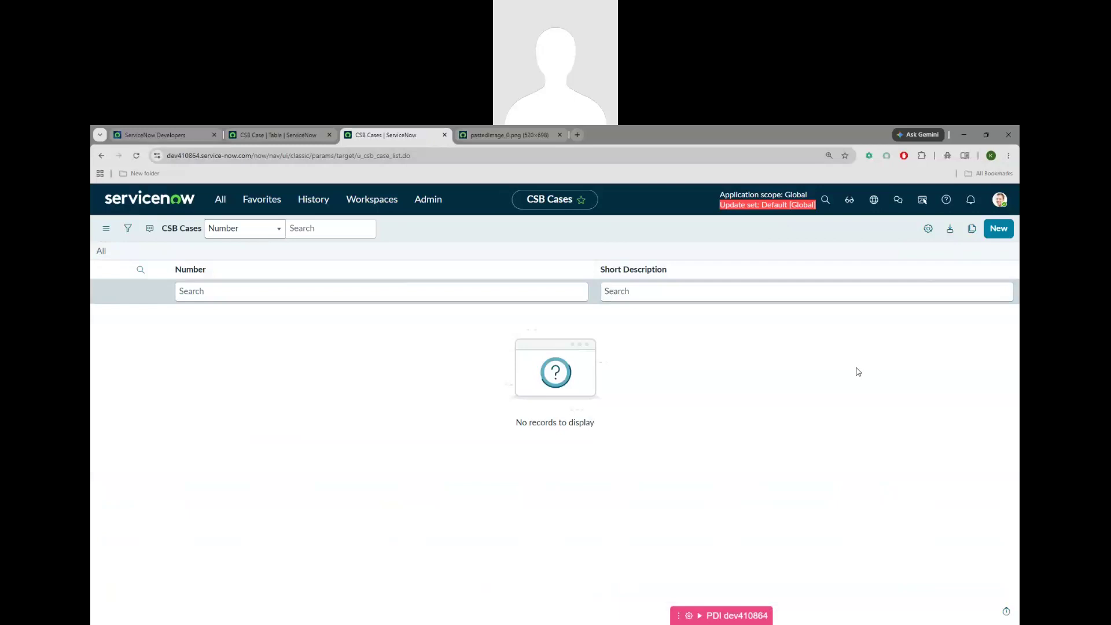
{"action": "left_click", "coordinate": [289, 135]}
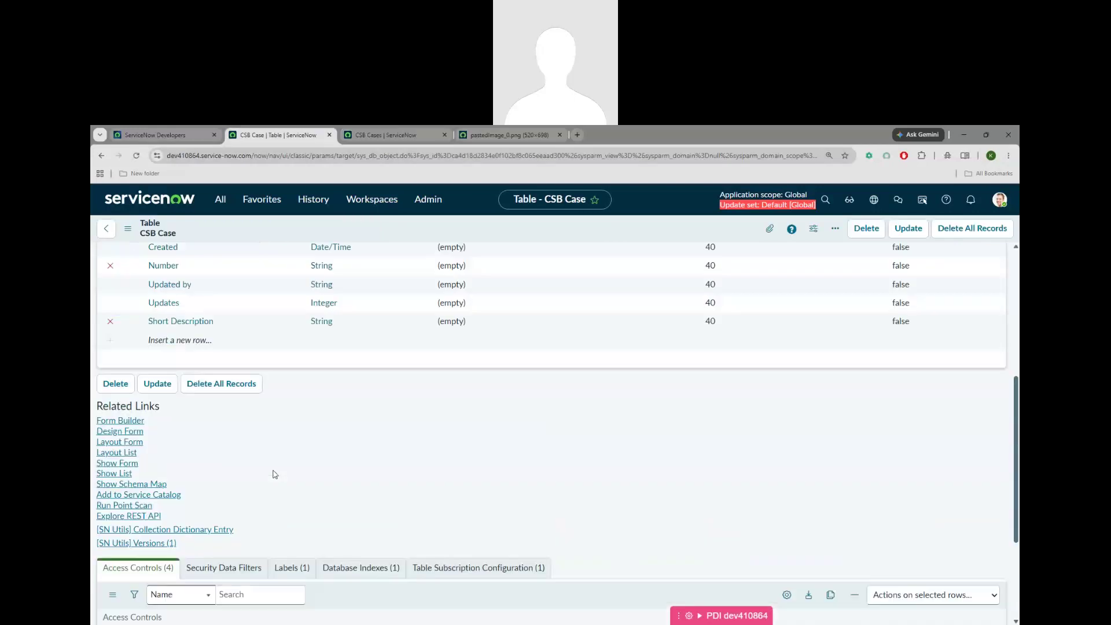
{"action": "scroll", "coordinate": [272, 472], "scroll_direction": "up", "scroll_amount": 4}
{"action": "left_click", "coordinate": [164, 386]}
{"action": "scroll", "coordinate": [340, 448], "scroll_direction": "down", "scroll_amount": 2}
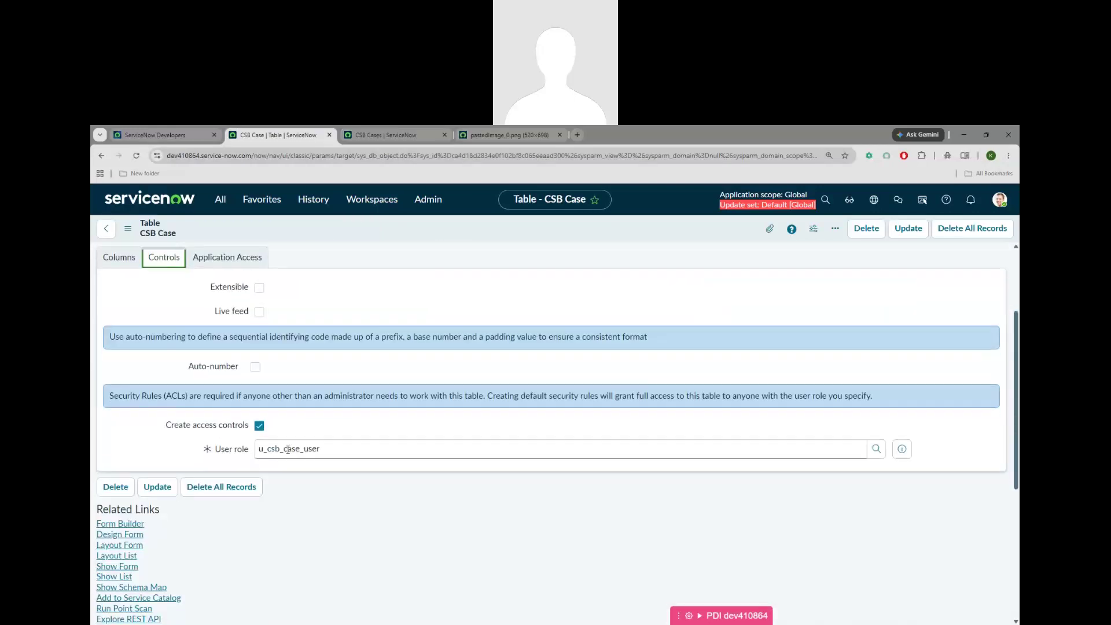
{"action": "double_click", "coordinate": [340, 449]}
{"action": "scroll", "coordinate": [379, 520], "scroll_direction": "down", "scroll_amount": 3}
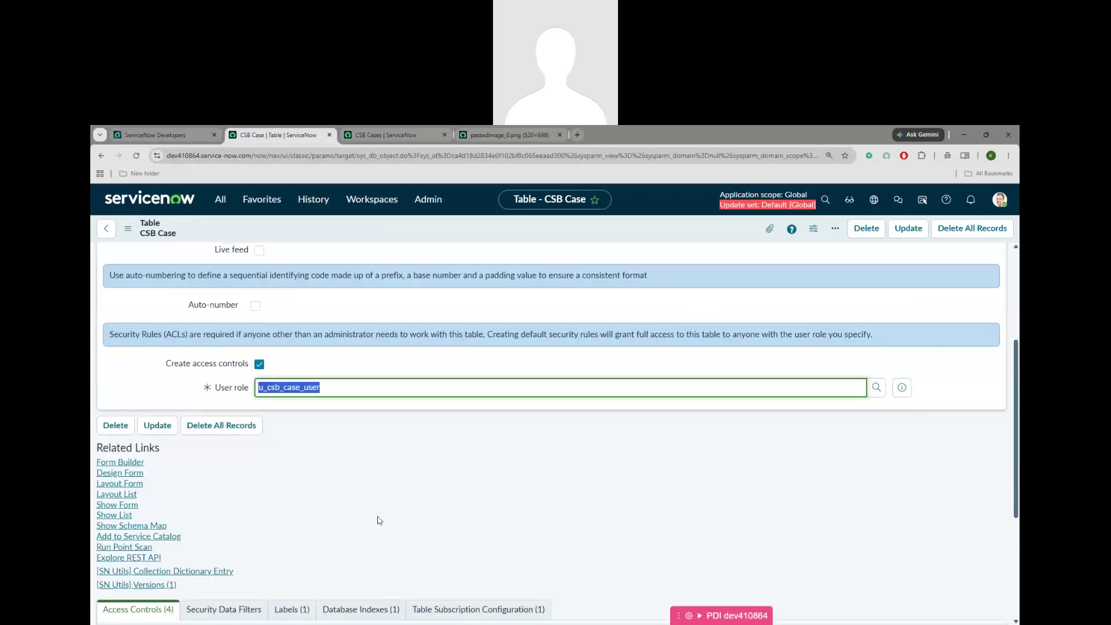
{"action": "scroll", "coordinate": [379, 520], "scroll_direction": "down", "scroll_amount": 2}
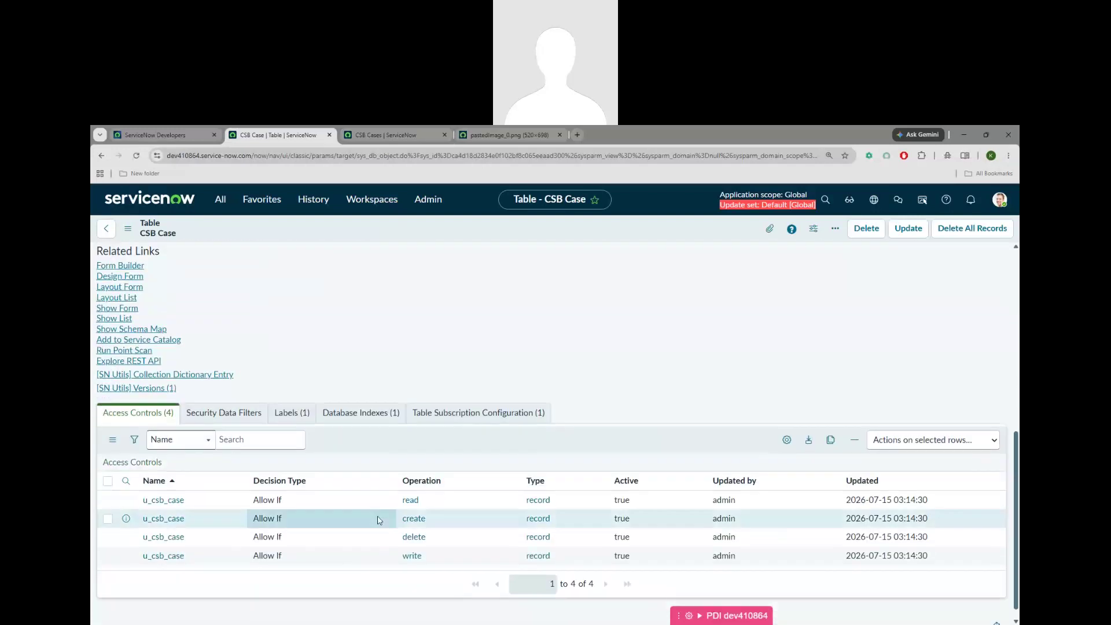
Step: Search the navigator for "user admin" and open the Roles list of User Administration in a new browser tab
{"action": "left_click", "coordinate": [220, 199]}
{"action": "double_click", "coordinate": [216, 232]}
{"action": "triple_click", "coordinate": [216, 232]}
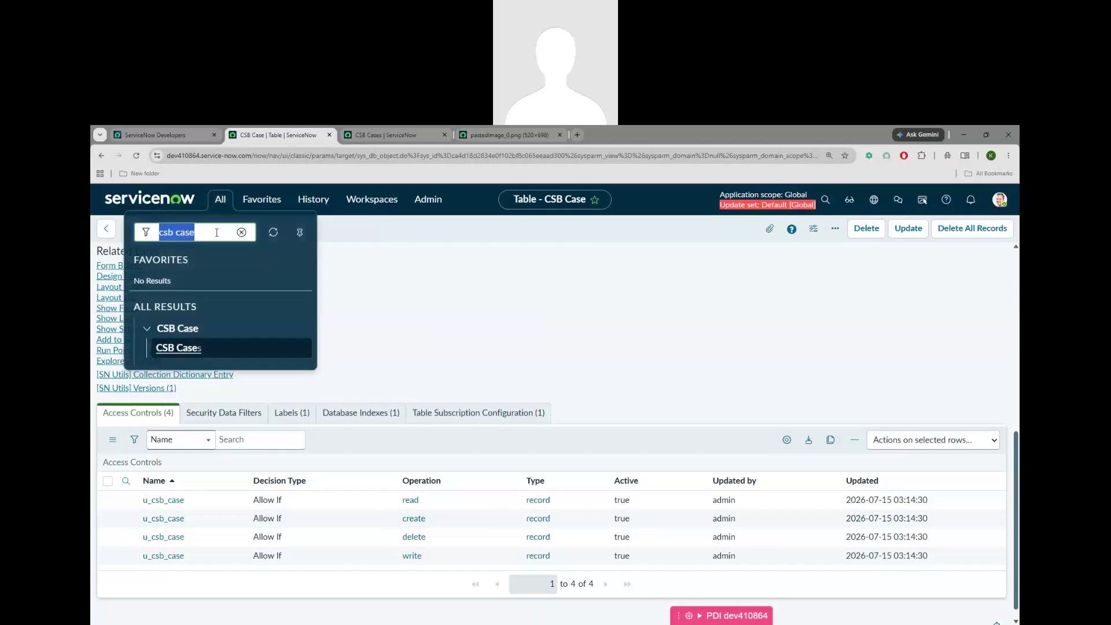
{"action": "type", "text": "user"}
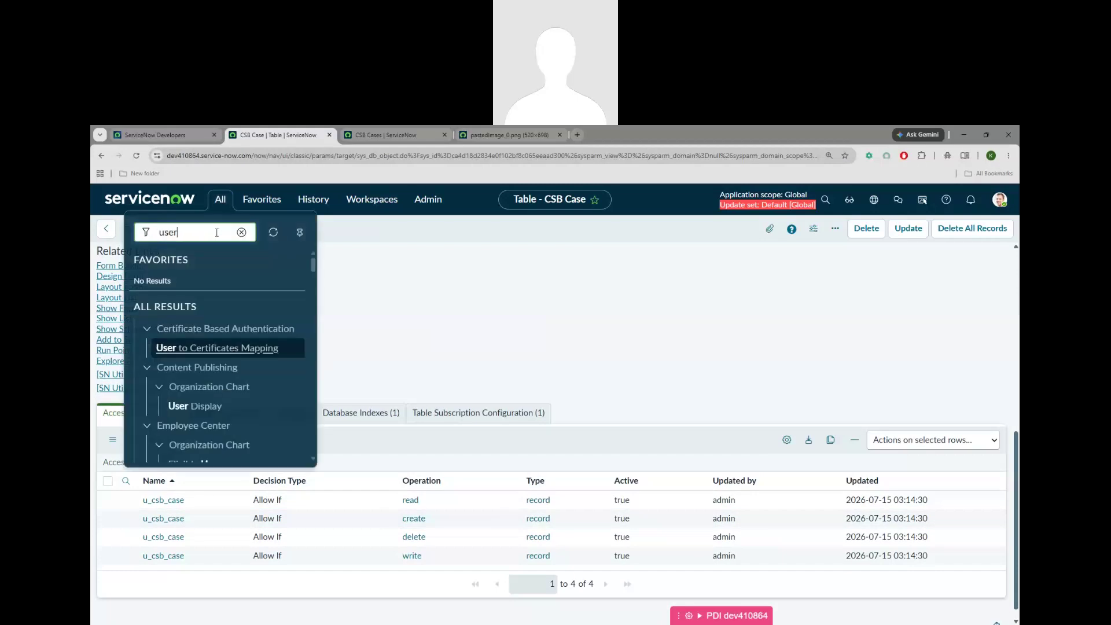
{"action": "type", "text": " admin"}
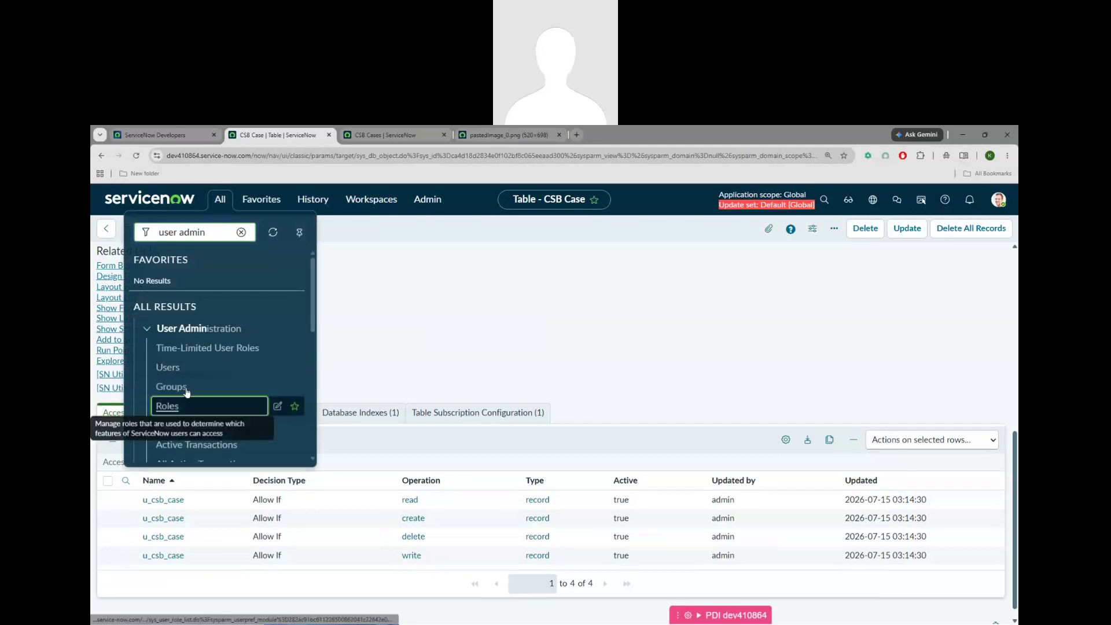
{"action": "middle_click", "coordinate": [173, 406]}
{"action": "left_click", "coordinate": [508, 131]}
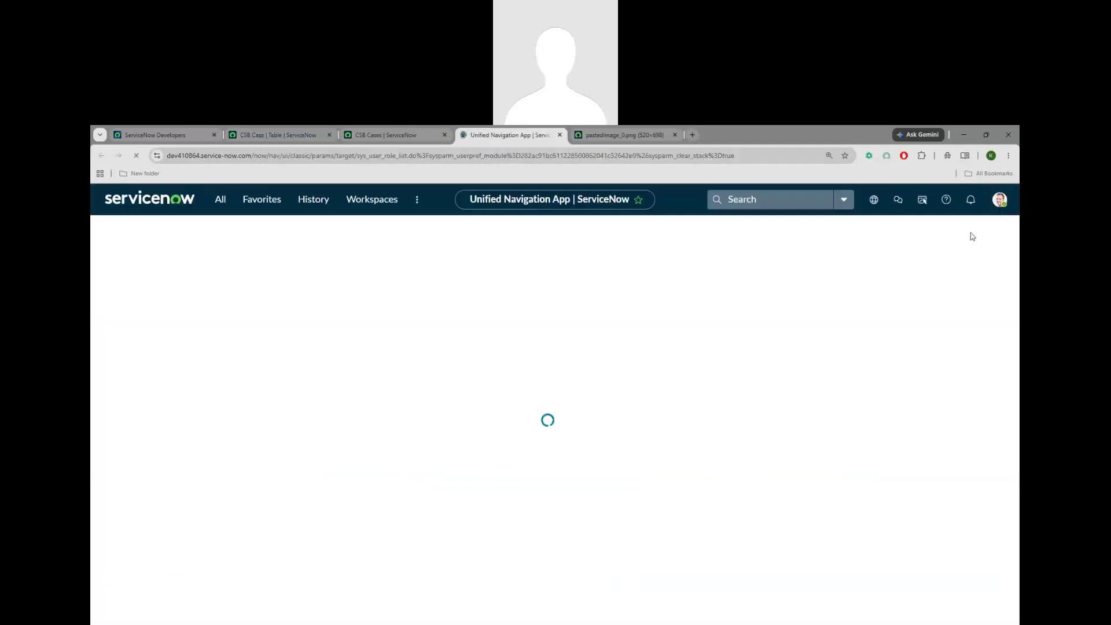
{"action": "left_click", "coordinate": [999, 229]}
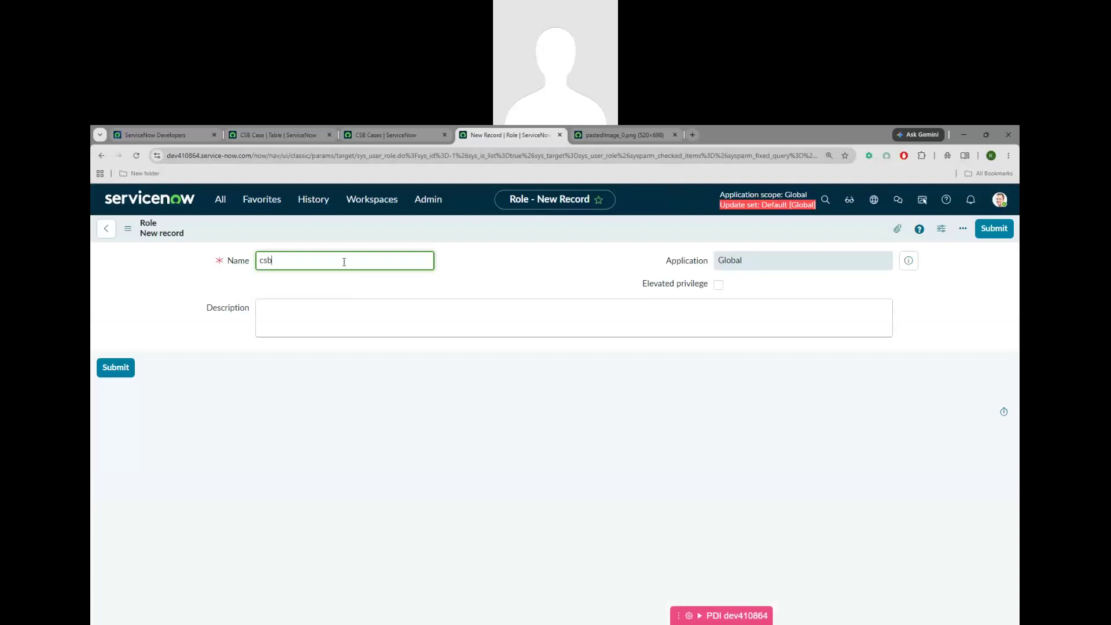
{"action": "left_click", "coordinate": [385, 129]}
{"action": "left_click", "coordinate": [509, 135]}
{"action": "left_click", "coordinate": [101, 155]}
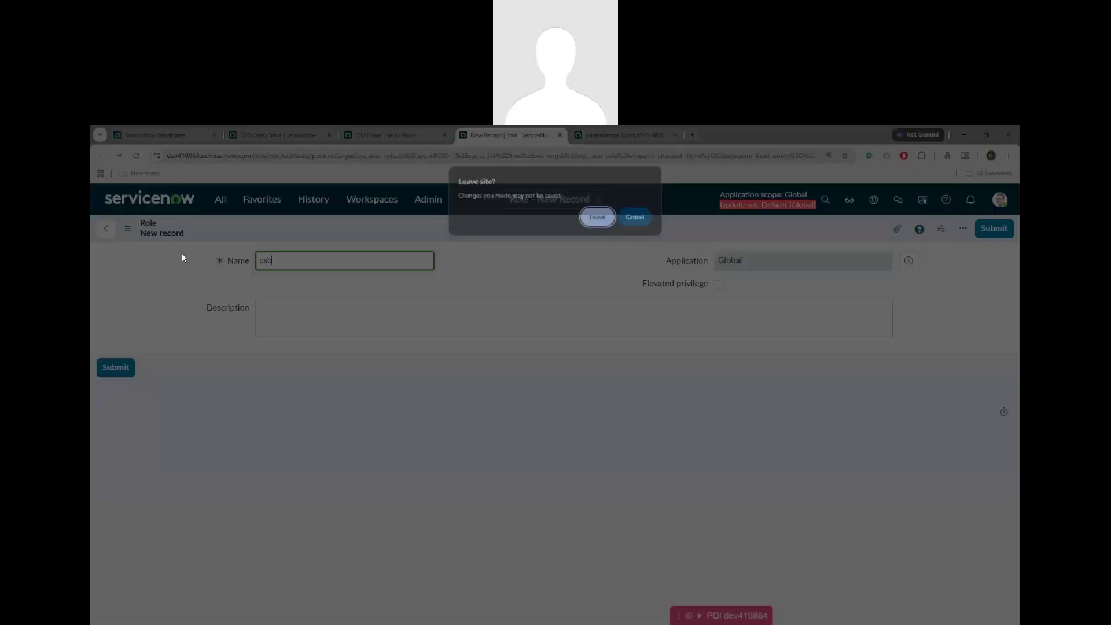
{"action": "key", "text": "Return"}
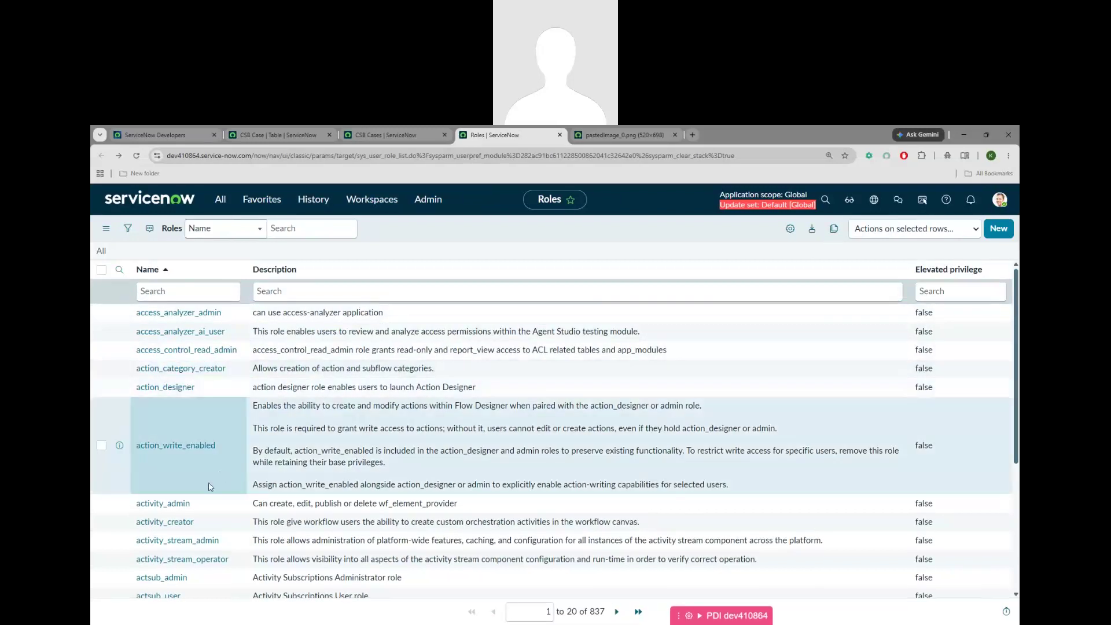
Step: Create a new role named csb_case_read and save it, staying on its record
{"action": "scroll", "coordinate": [209, 486], "scroll_direction": "down", "scroll_amount": 2}
{"action": "scroll", "coordinate": [209, 486], "scroll_direction": "down", "scroll_amount": 3}
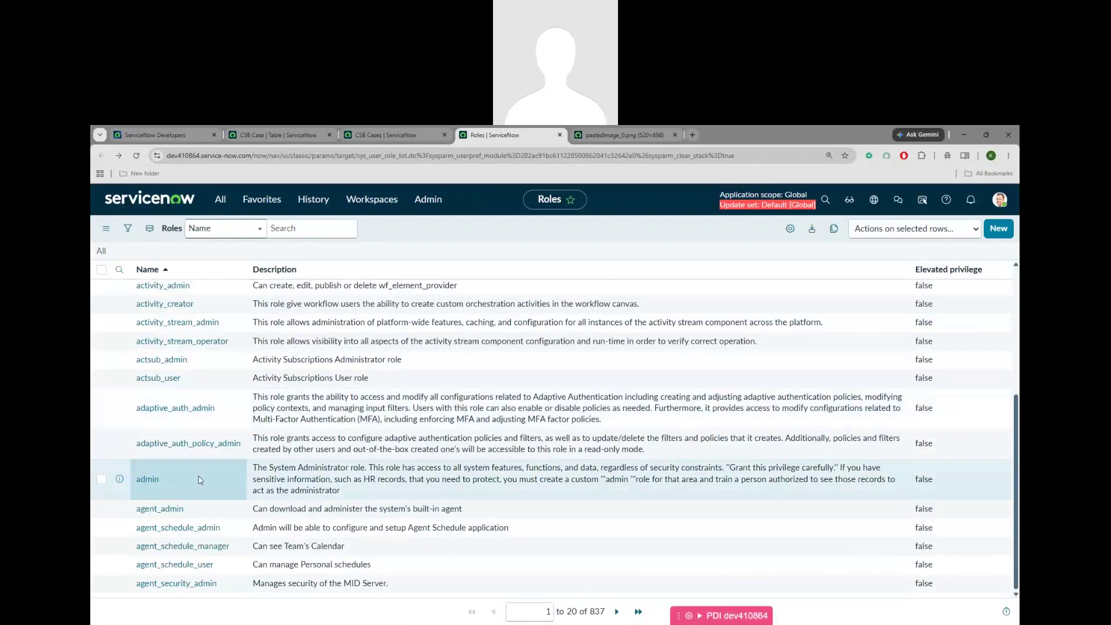
{"action": "scroll", "coordinate": [185, 452], "scroll_direction": "up", "scroll_amount": 4}
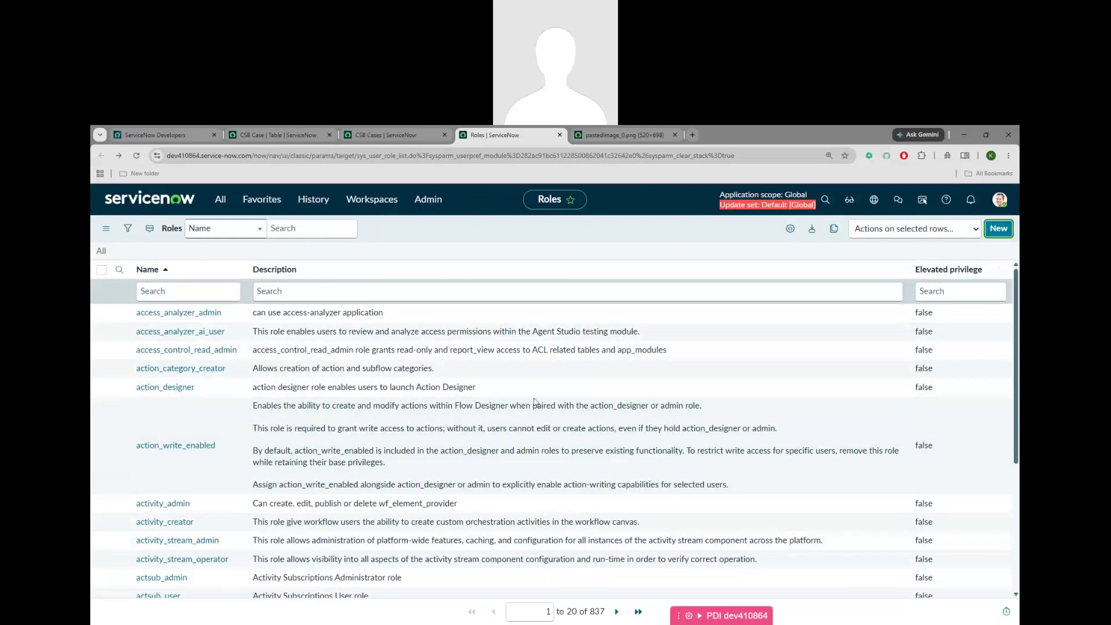
{"action": "left_click", "coordinate": [283, 264]}
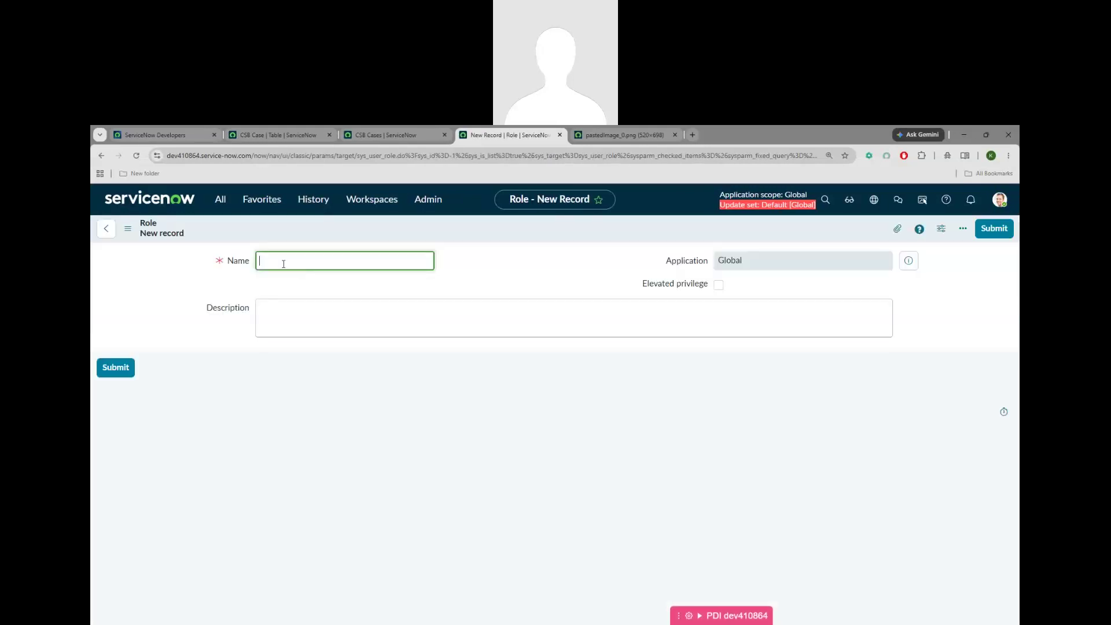
{"action": "type", "text": "csb_case_read"}
{"action": "right_click", "coordinate": [557, 229]}
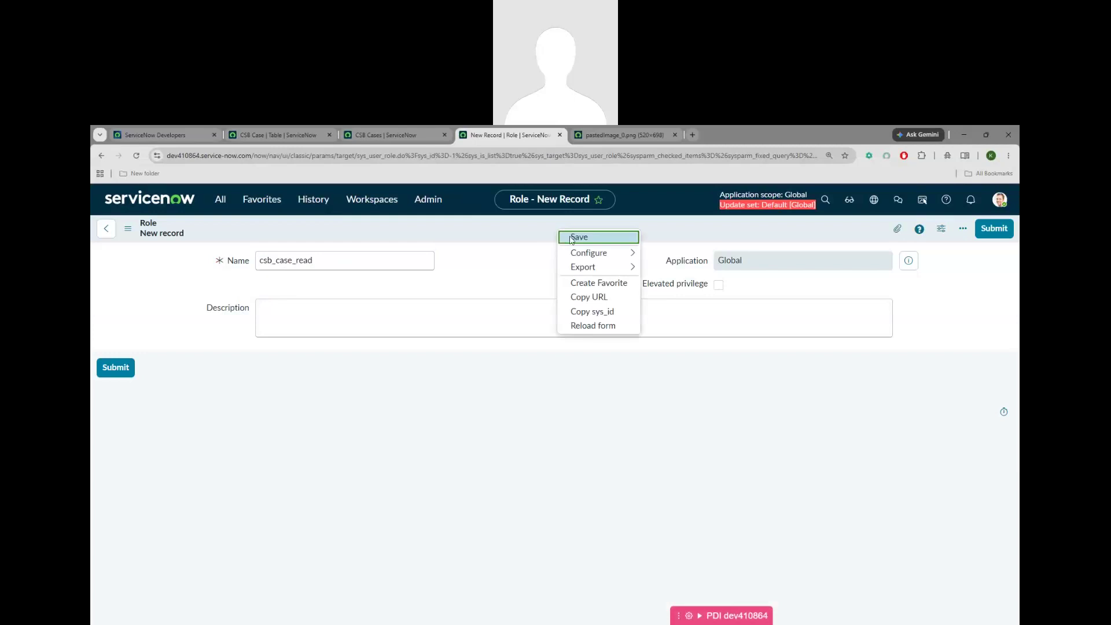
{"action": "left_click", "coordinate": [572, 239]}
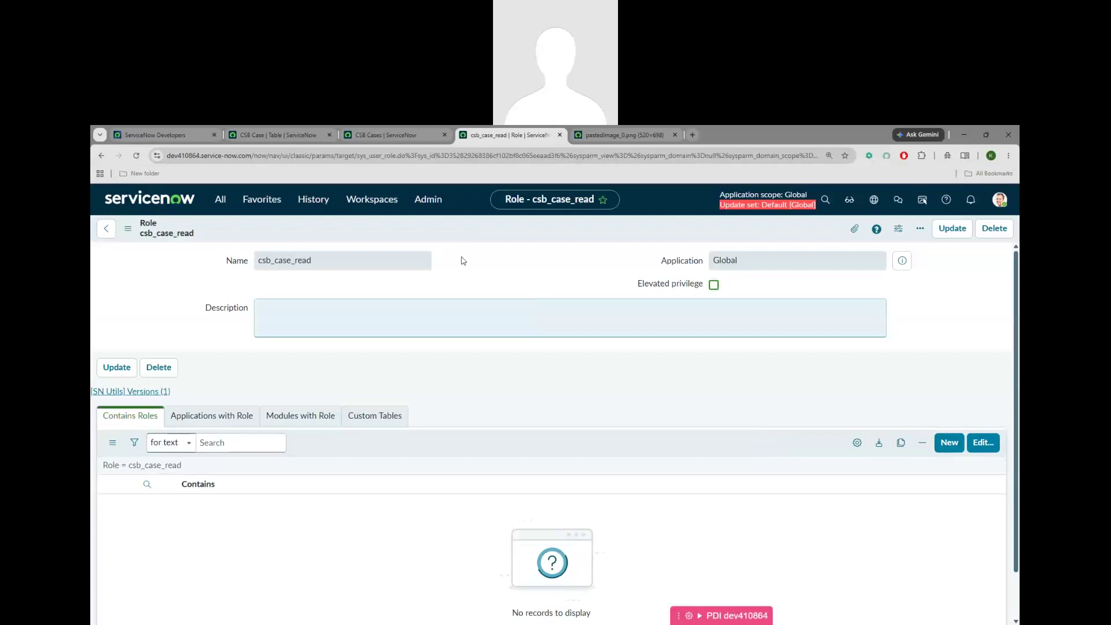
Step: Elevate the current session to the security_admin role and reload the CSB Case table record
{"action": "left_click", "coordinate": [276, 135]}
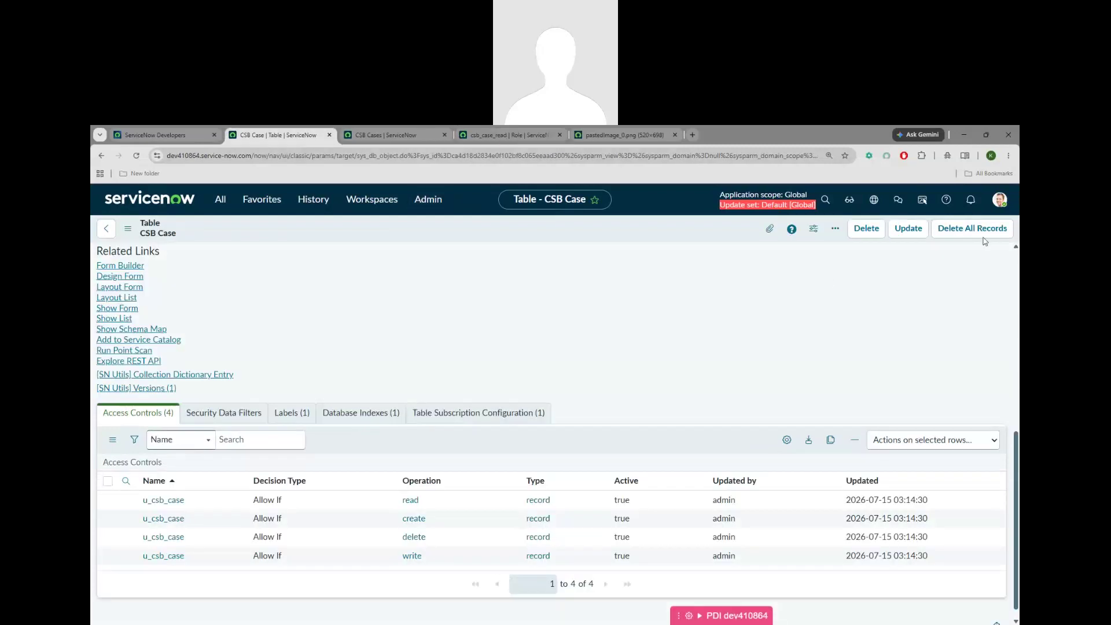
{"action": "key", "text": "ctrl+Tab"}
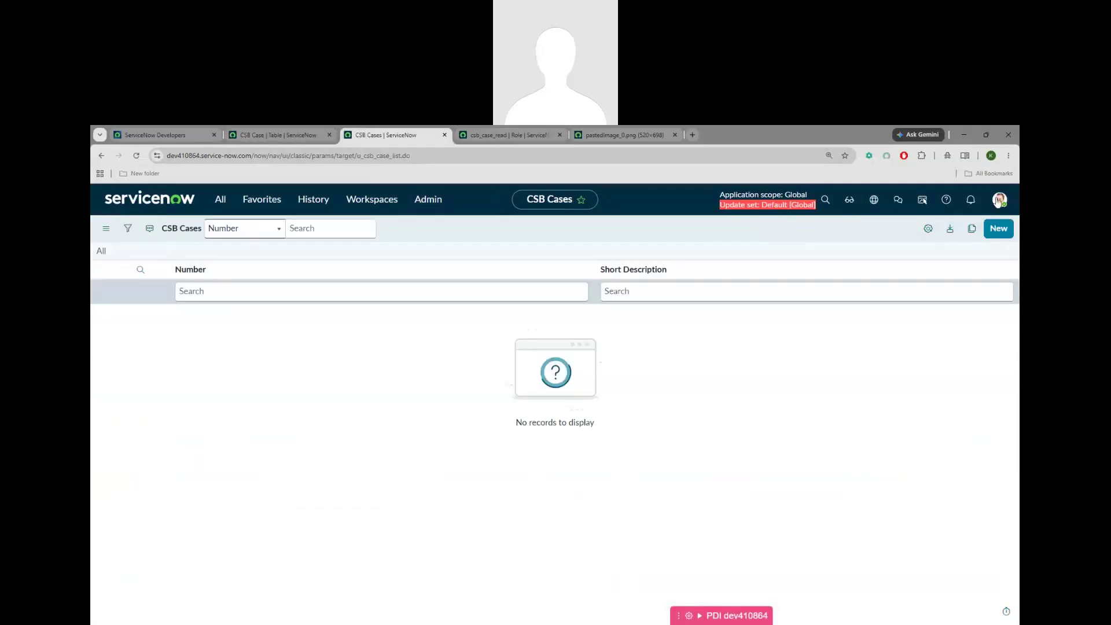
{"action": "left_click", "coordinate": [999, 200]}
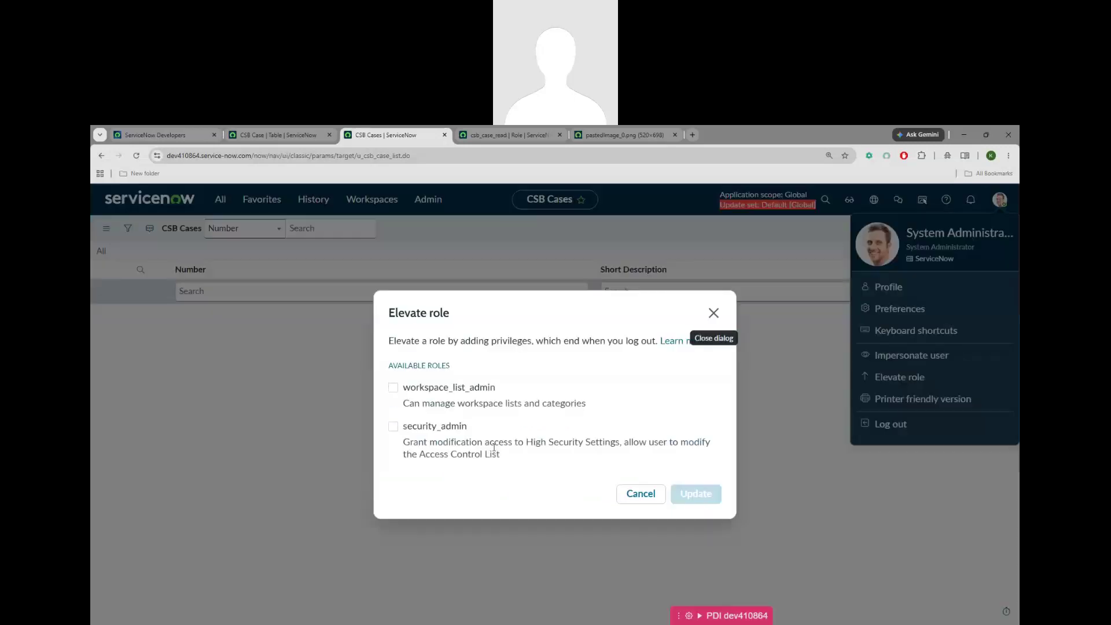
{"action": "left_click", "coordinate": [393, 426]}
{"action": "left_click", "coordinate": [693, 495]}
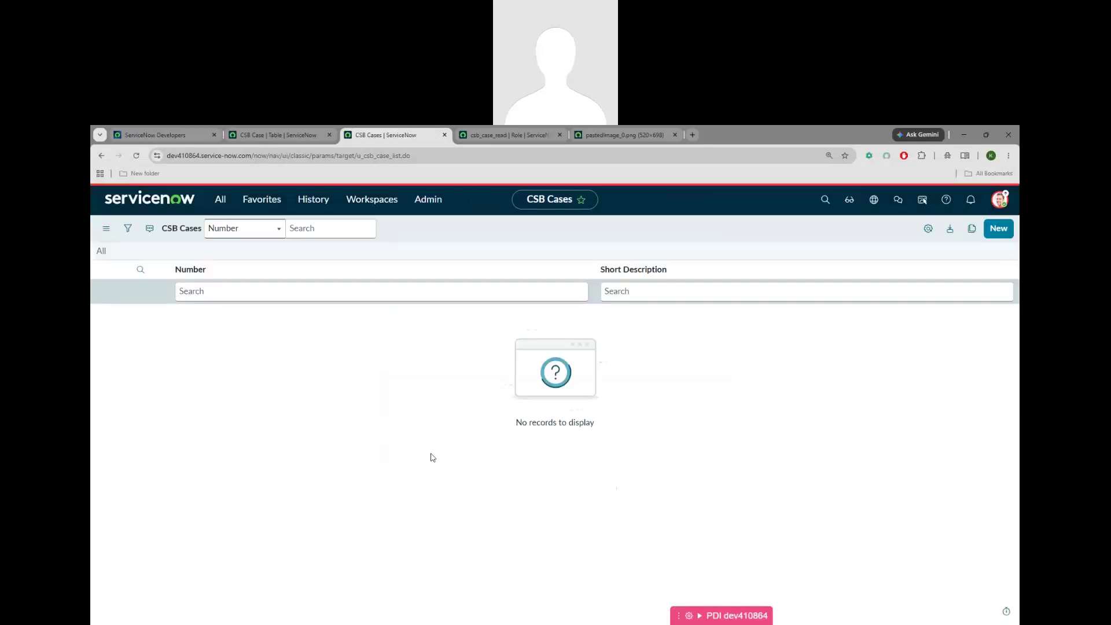
{"action": "left_click", "coordinate": [278, 135]}
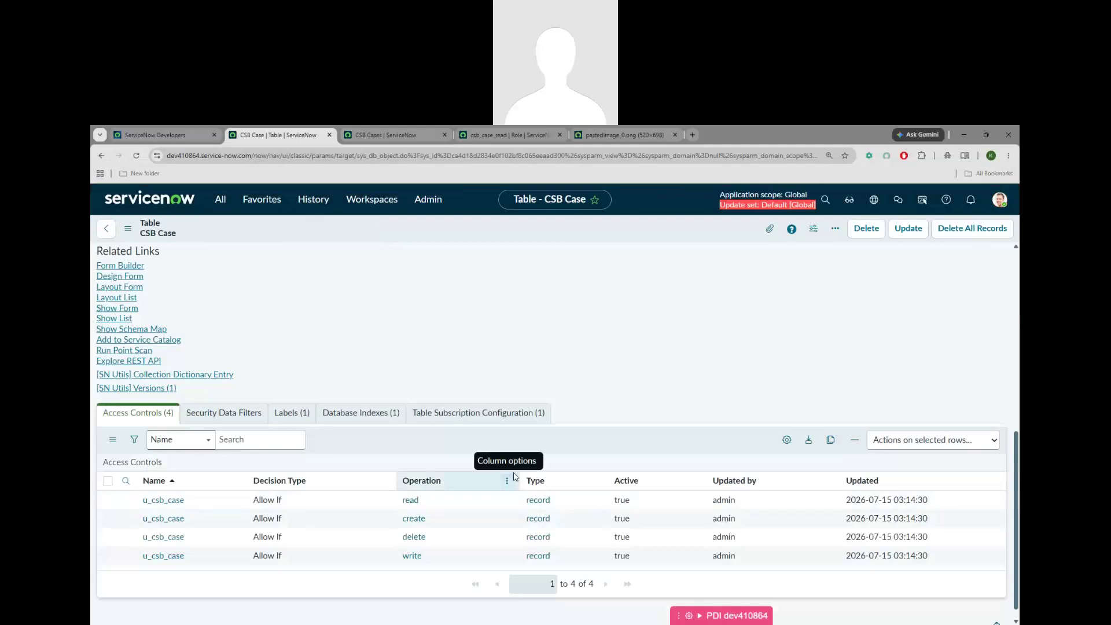
{"action": "left_click", "coordinate": [136, 156]}
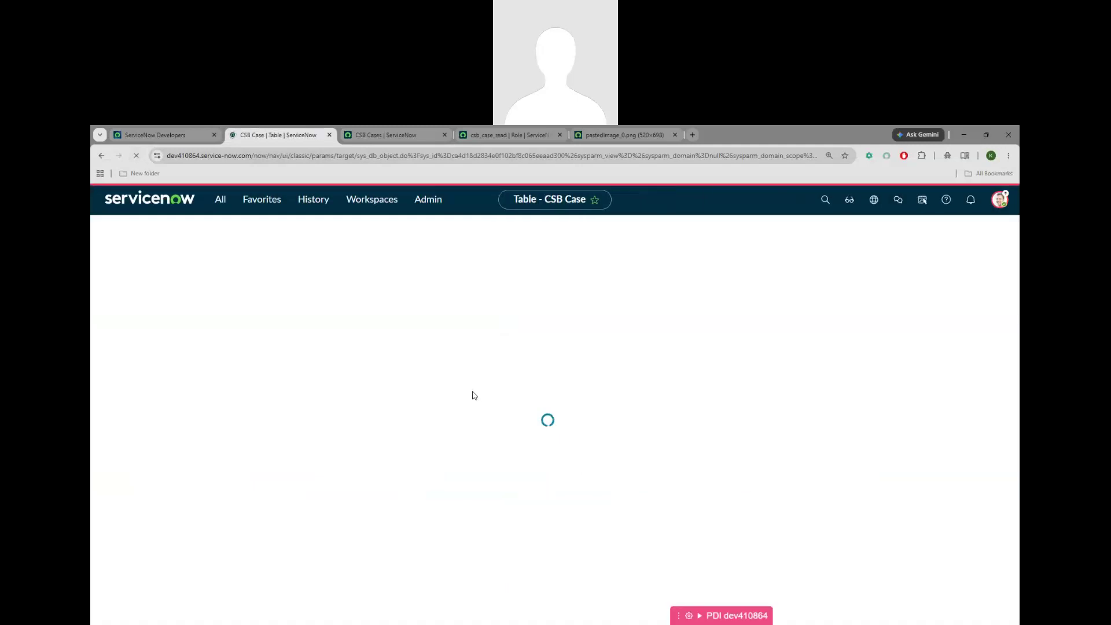
Step: Start a new access control from the CSB Case table's Access Controls list and set its operation to read
{"action": "scroll", "coordinate": [474, 395], "scroll_direction": "down", "scroll_amount": 3}
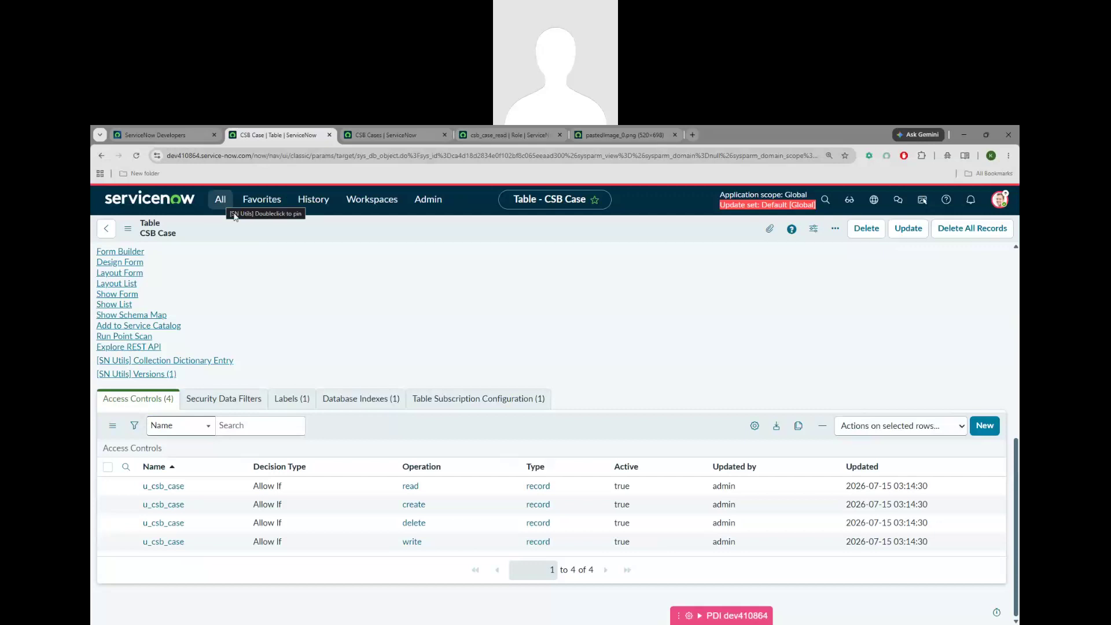
{"action": "left_click", "coordinate": [986, 429]}
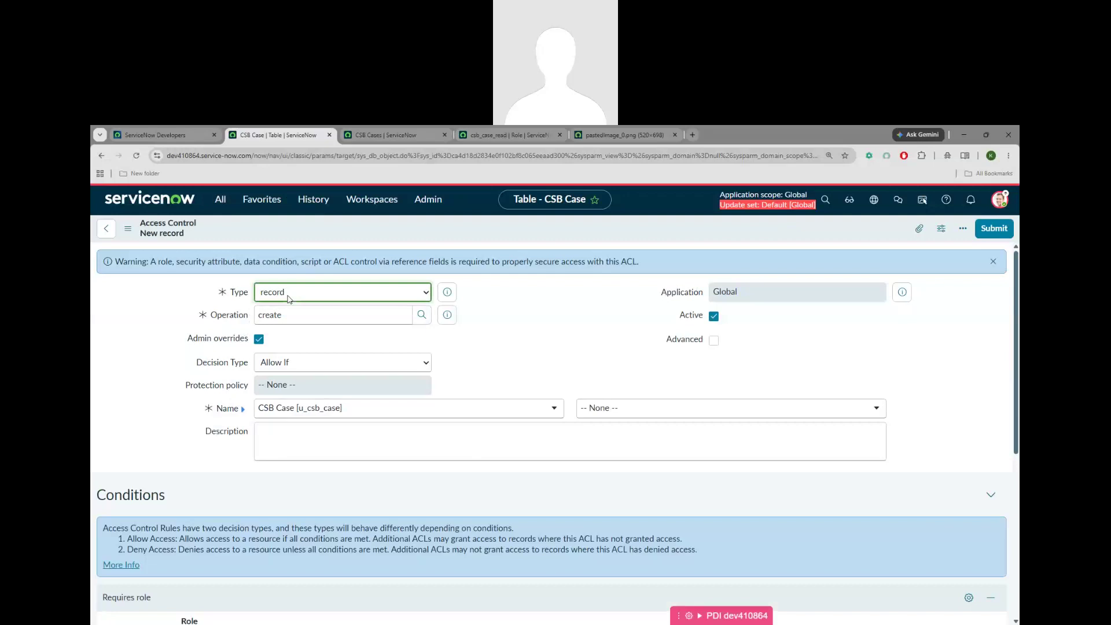
{"action": "left_click", "coordinate": [275, 312]}
{"action": "left_click_drag", "start_coordinate": [283, 316], "coordinate": [236, 318]}
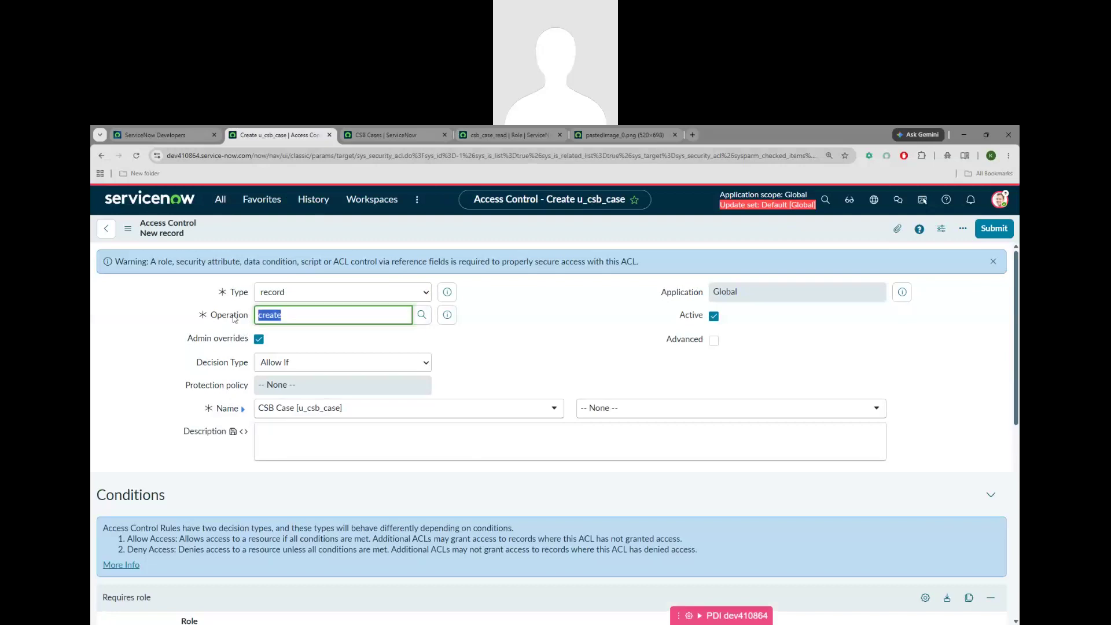
{"action": "type", "text": "read"}
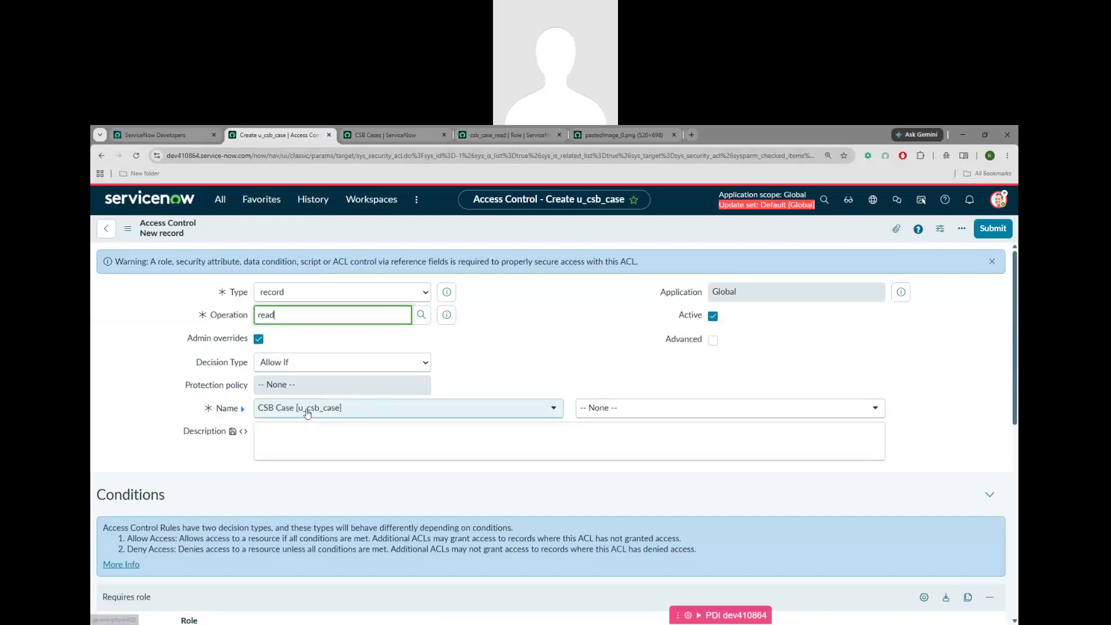
Step: Enable the Advanced option and compare the form's required role, data condition and script sections with the ACL evaluation flowchart
{"action": "scroll", "coordinate": [144, 409], "scroll_direction": "down", "scroll_amount": 2}
{"action": "scroll", "coordinate": [144, 409], "scroll_direction": "down", "scroll_amount": 3}
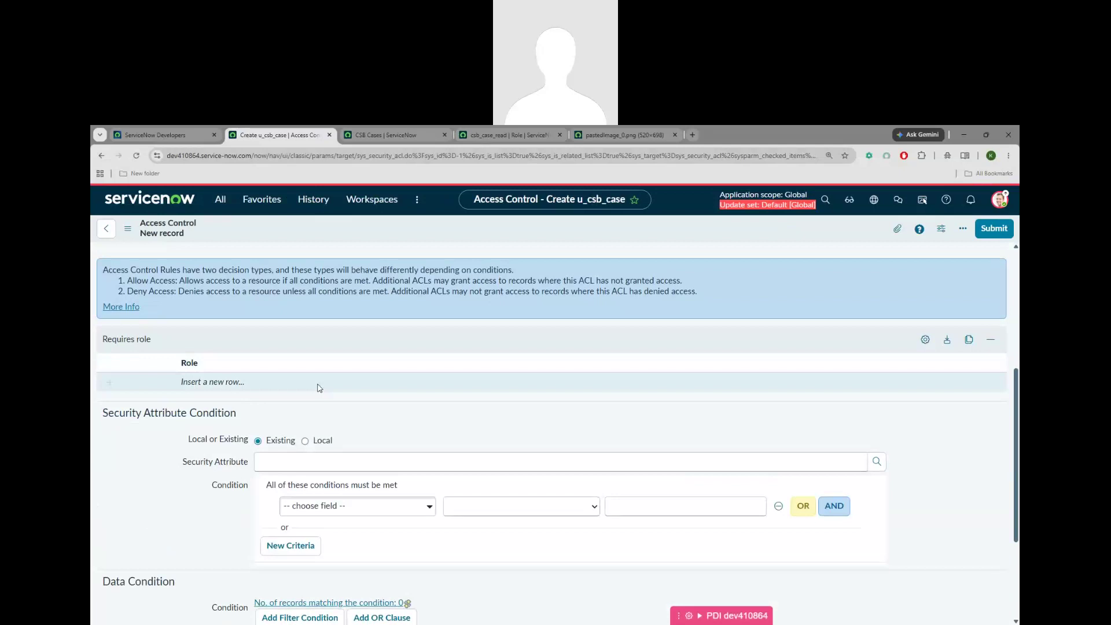
{"action": "scroll", "coordinate": [318, 388], "scroll_direction": "up", "scroll_amount": 5}
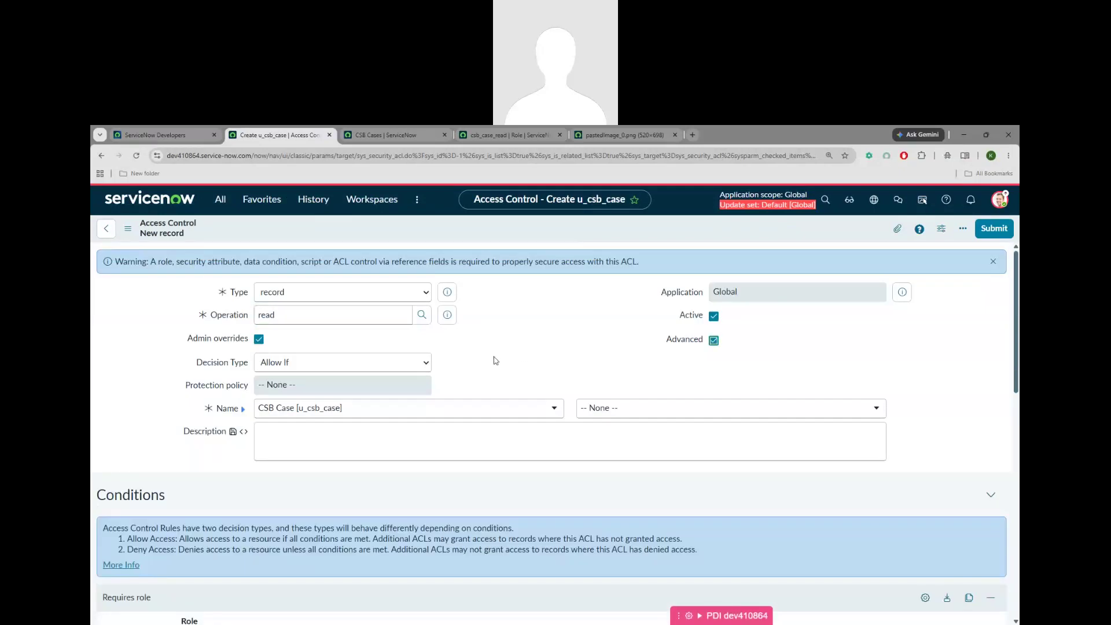
{"action": "scroll", "coordinate": [495, 361], "scroll_direction": "down", "scroll_amount": 3}
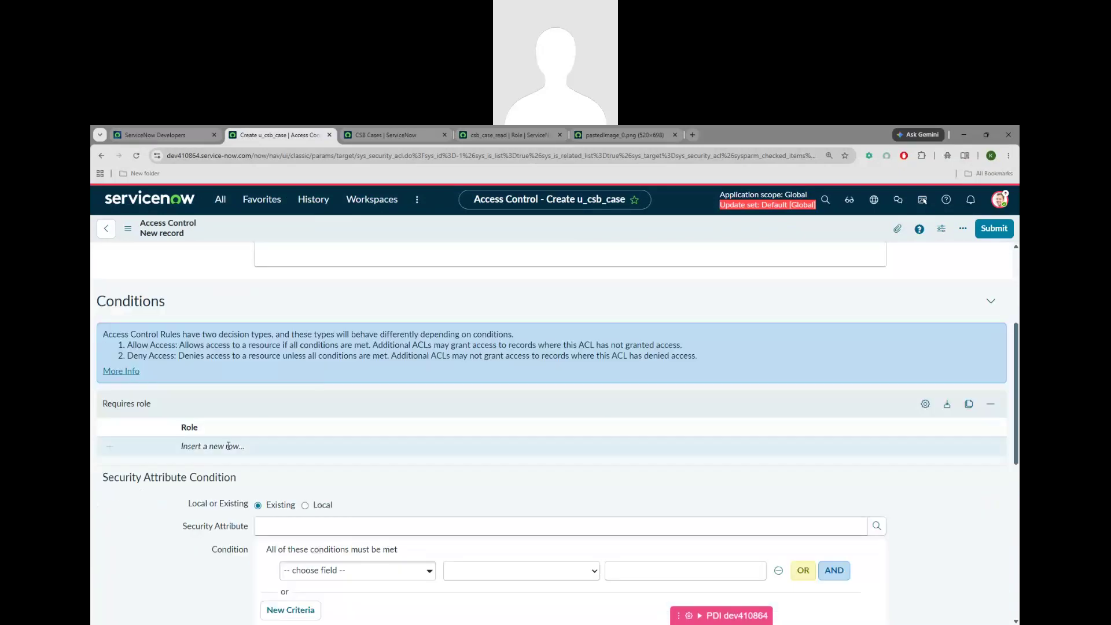
{"action": "left_click", "coordinate": [619, 129]}
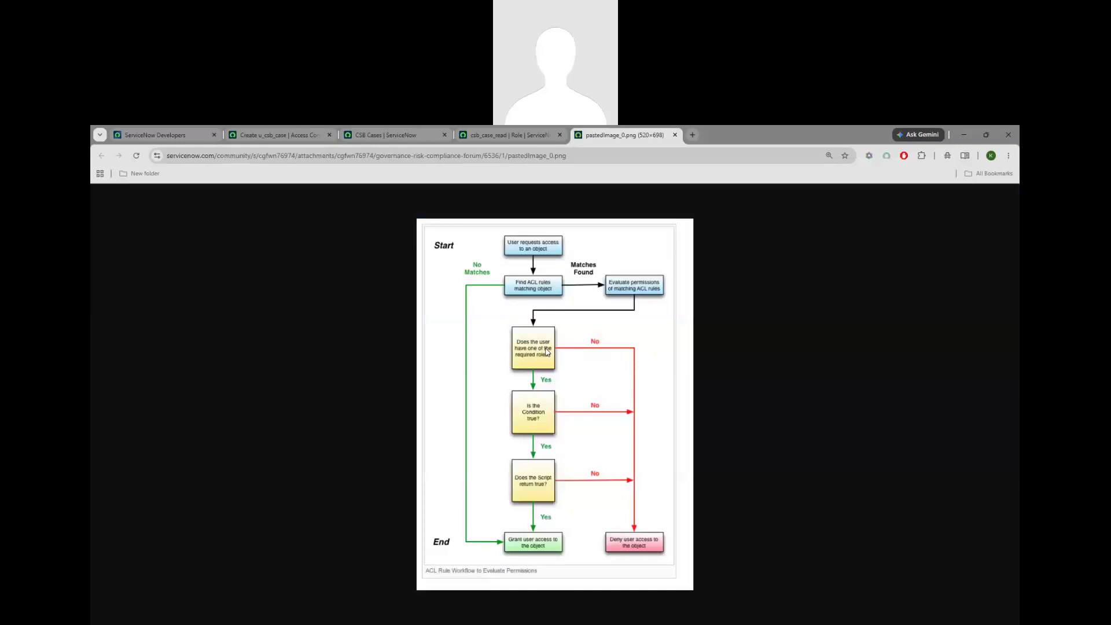
{"action": "left_click", "coordinate": [383, 128]}
{"action": "left_click", "coordinate": [503, 135]}
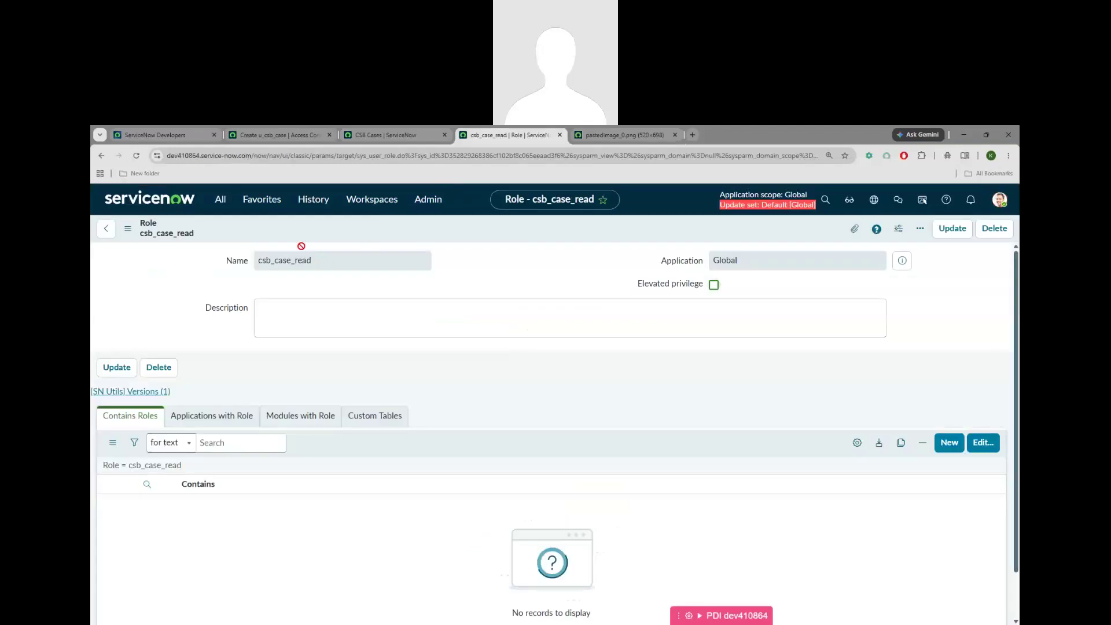
{"action": "left_click", "coordinate": [249, 135]}
{"action": "scroll", "coordinate": [134, 447], "scroll_direction": "down", "scroll_amount": 3}
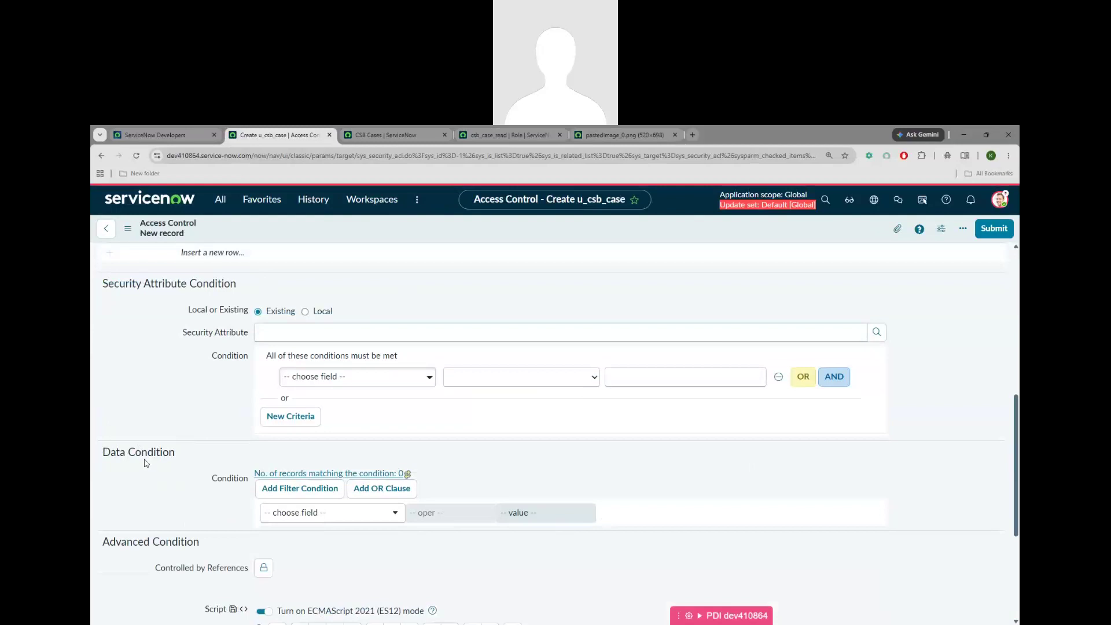
{"action": "left_click", "coordinate": [619, 135]}
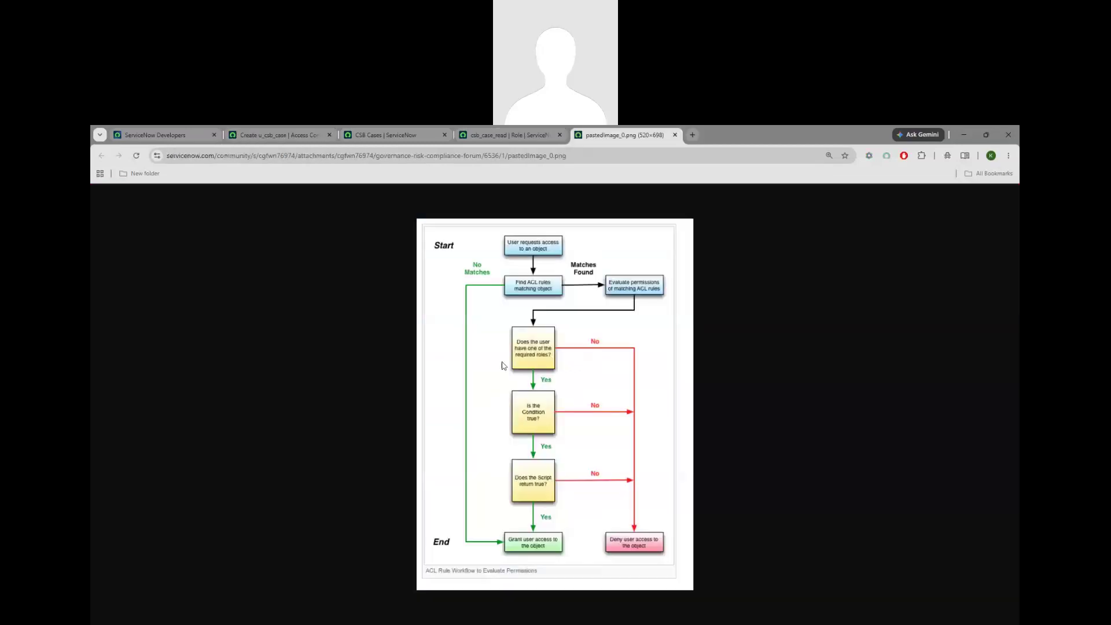
{"action": "left_click", "coordinate": [281, 136]}
{"action": "scroll", "coordinate": [172, 424], "scroll_direction": "down", "scroll_amount": 4}
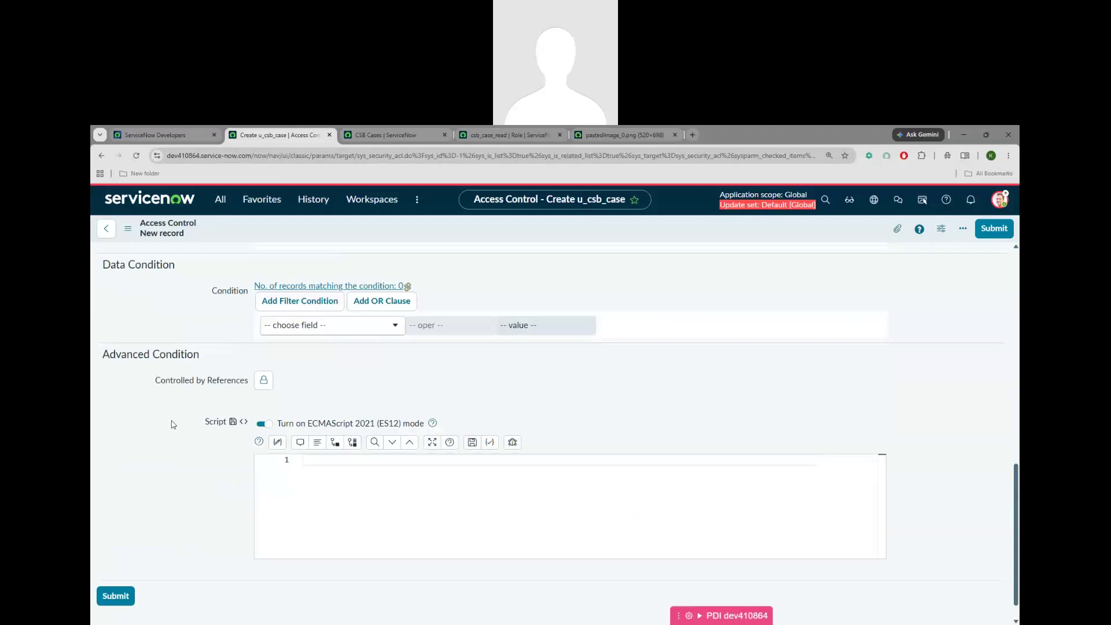
{"action": "left_click", "coordinate": [619, 134]}
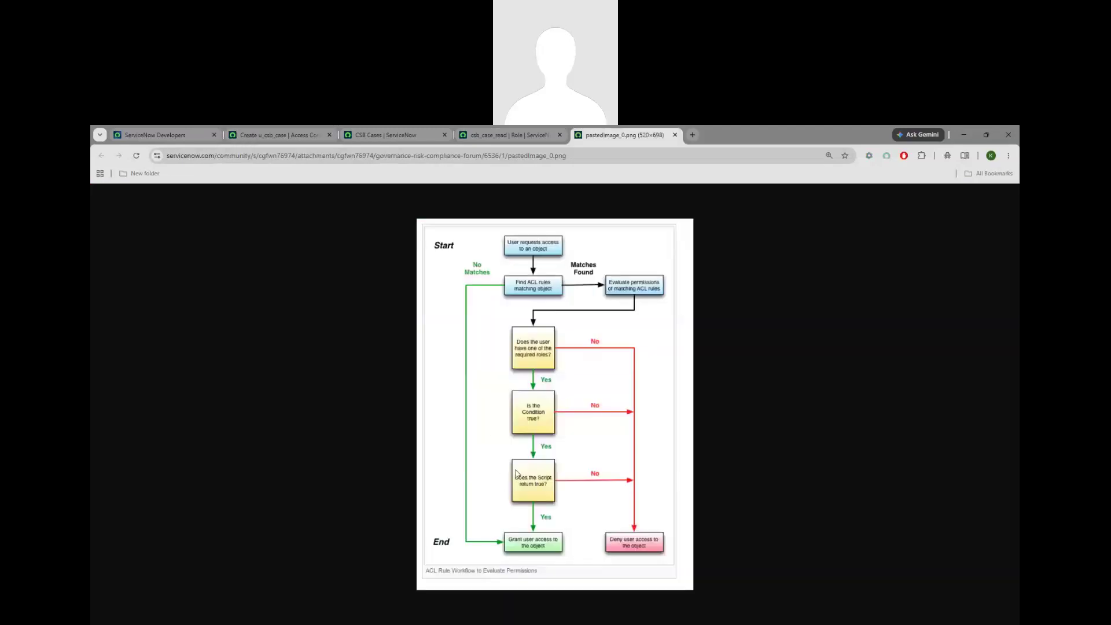
{"action": "left_click", "coordinate": [289, 134]}
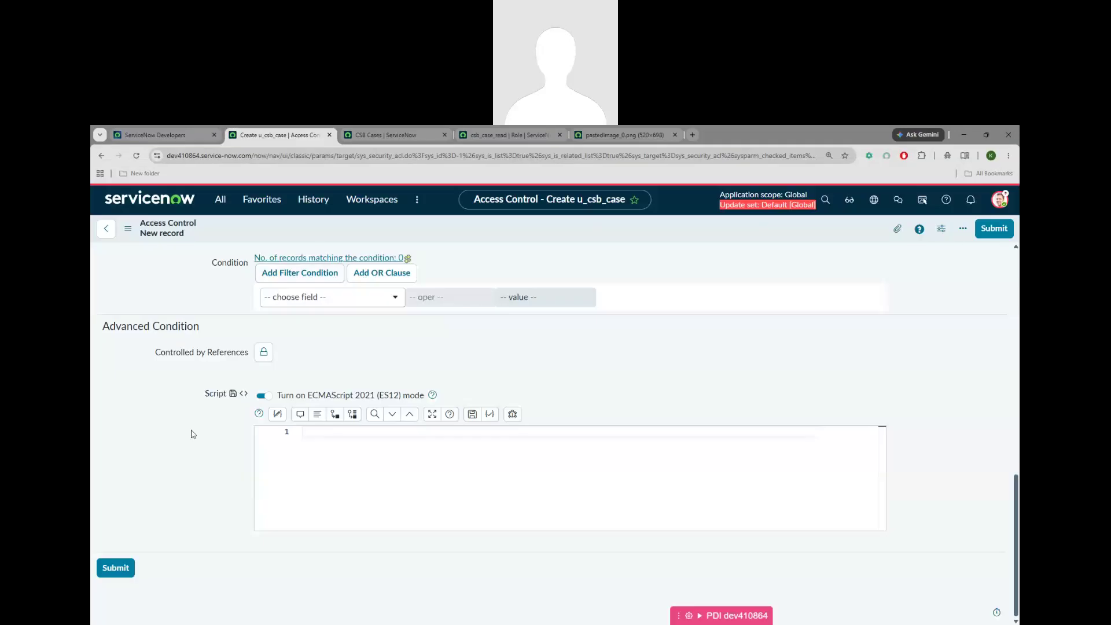
{"action": "scroll", "coordinate": [186, 442], "scroll_direction": "up", "scroll_amount": 5}
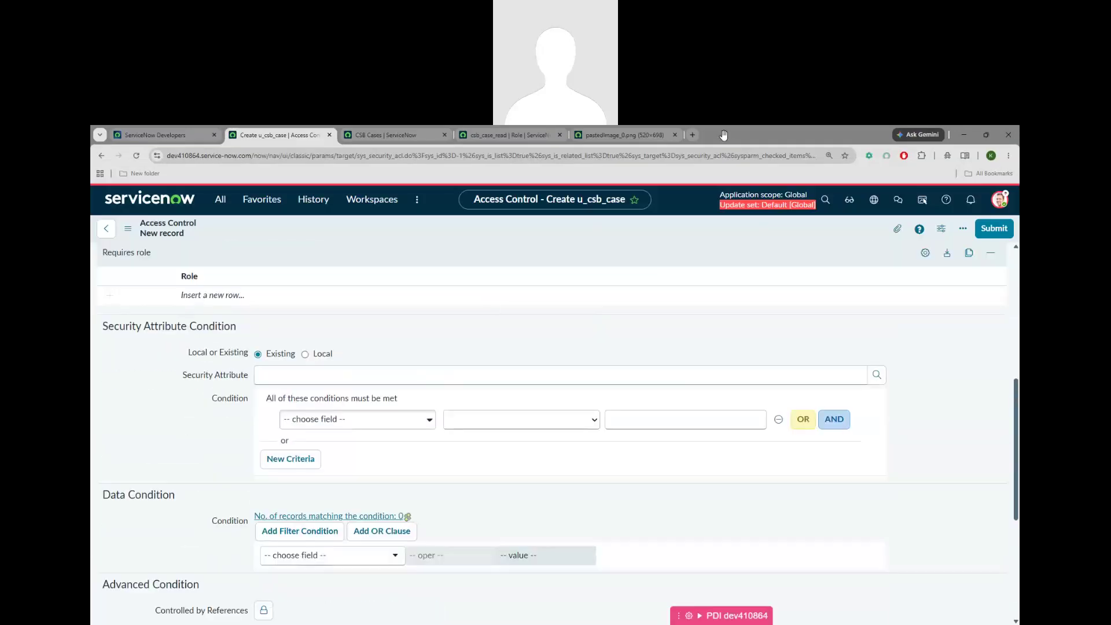
Step: Review the new access control's general settings and its role, security attribute, data condition and script sections
{"action": "left_click", "coordinate": [732, 132]}
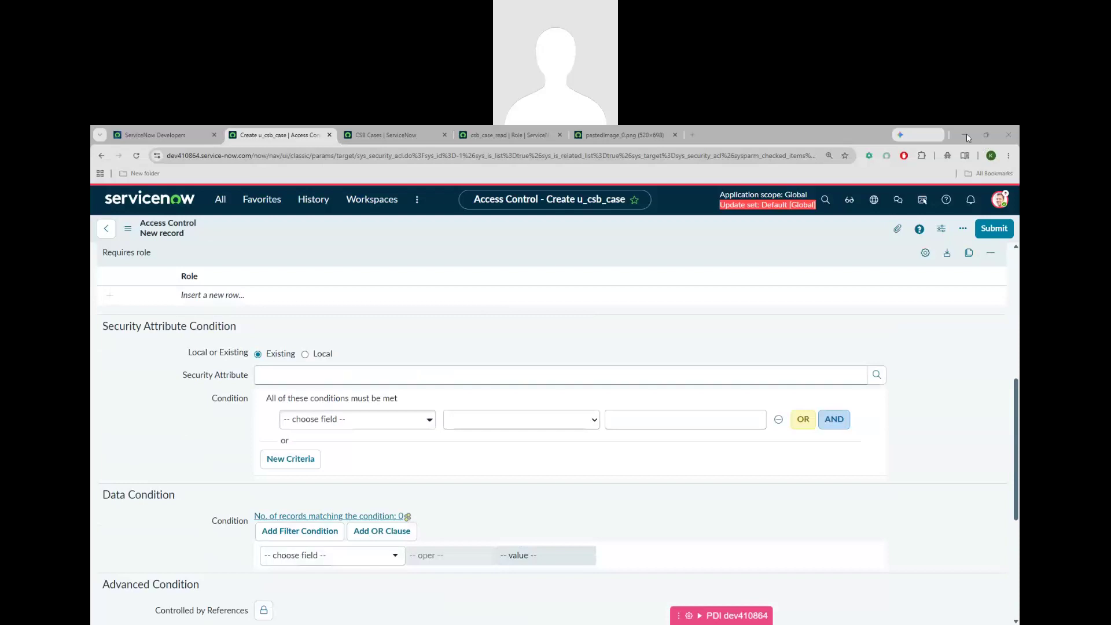
{"action": "scroll", "coordinate": [141, 451], "scroll_direction": "up", "scroll_amount": 2}
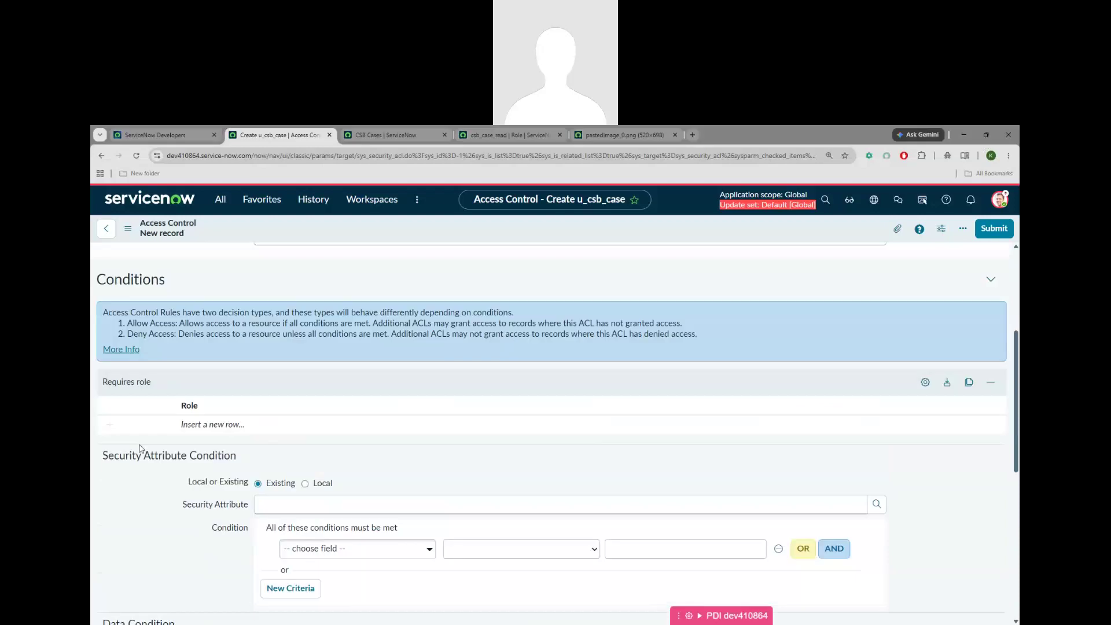
{"action": "scroll", "coordinate": [140, 448], "scroll_direction": "up", "scroll_amount": 3}
{"action": "scroll", "coordinate": [141, 448], "scroll_direction": "up", "scroll_amount": 1}
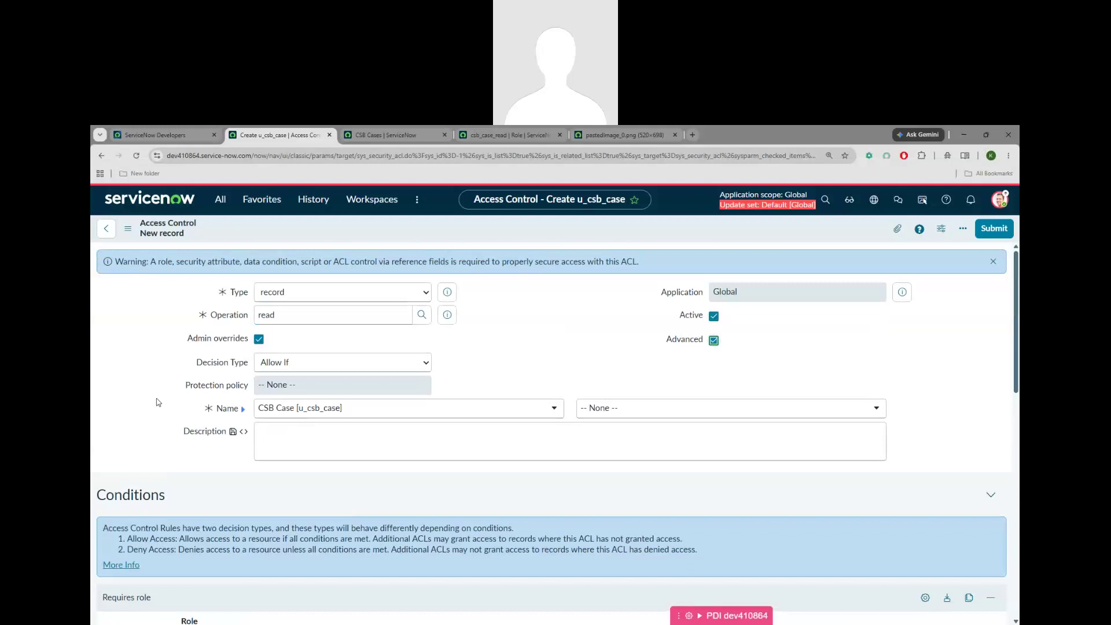
{"action": "scroll", "coordinate": [156, 402], "scroll_direction": "down", "scroll_amount": 4}
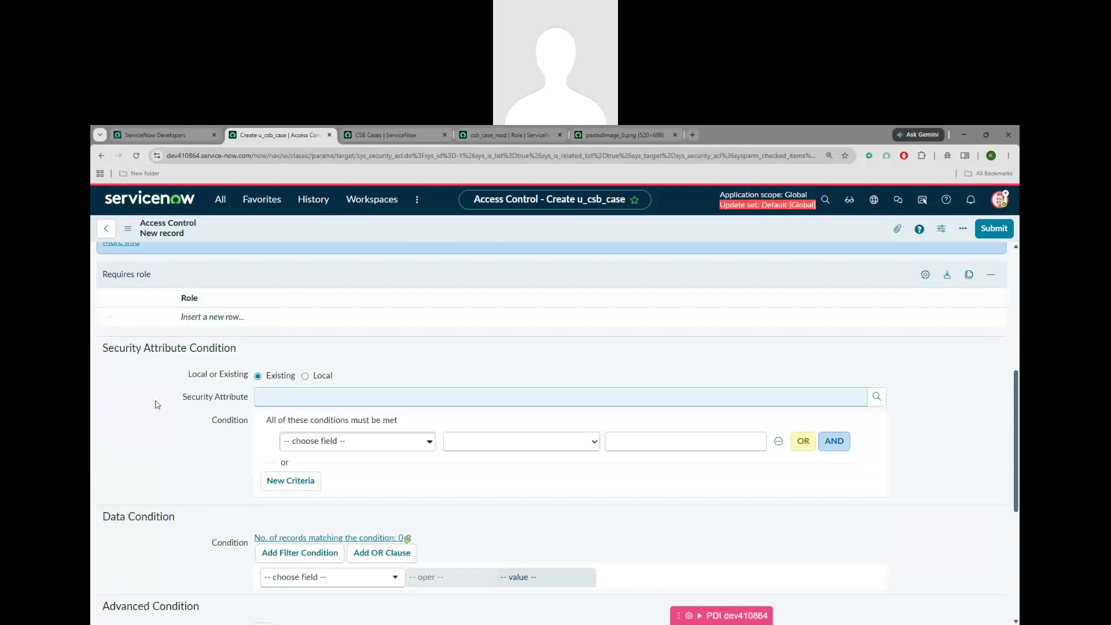
{"action": "scroll", "coordinate": [156, 403], "scroll_direction": "down", "scroll_amount": 2}
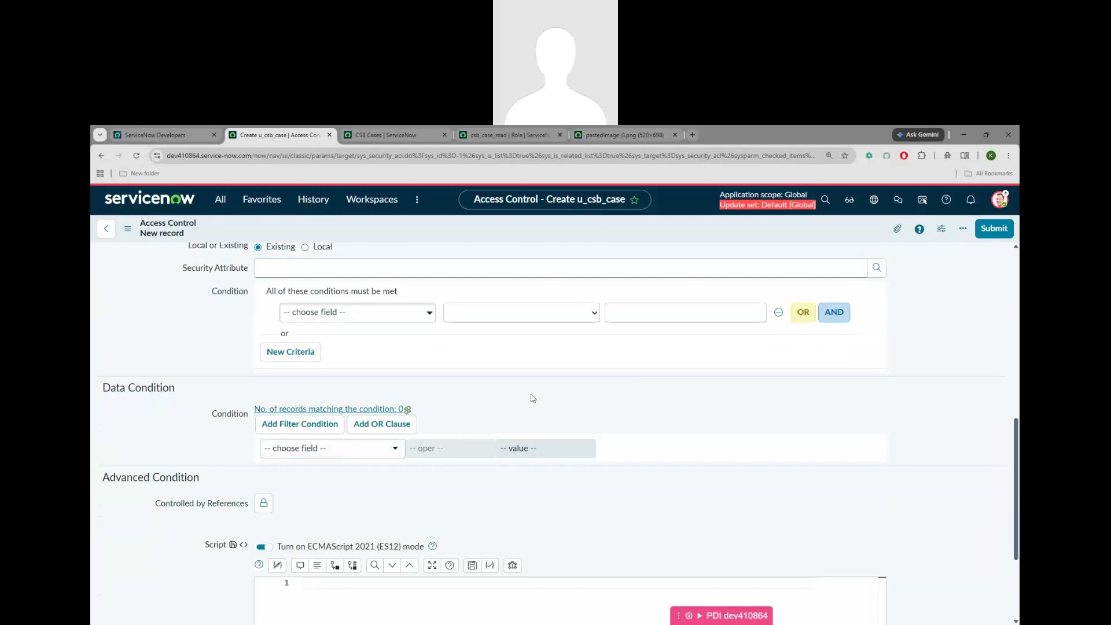
{"action": "scroll", "coordinate": [159, 429], "scroll_direction": "down", "scroll_amount": 3}
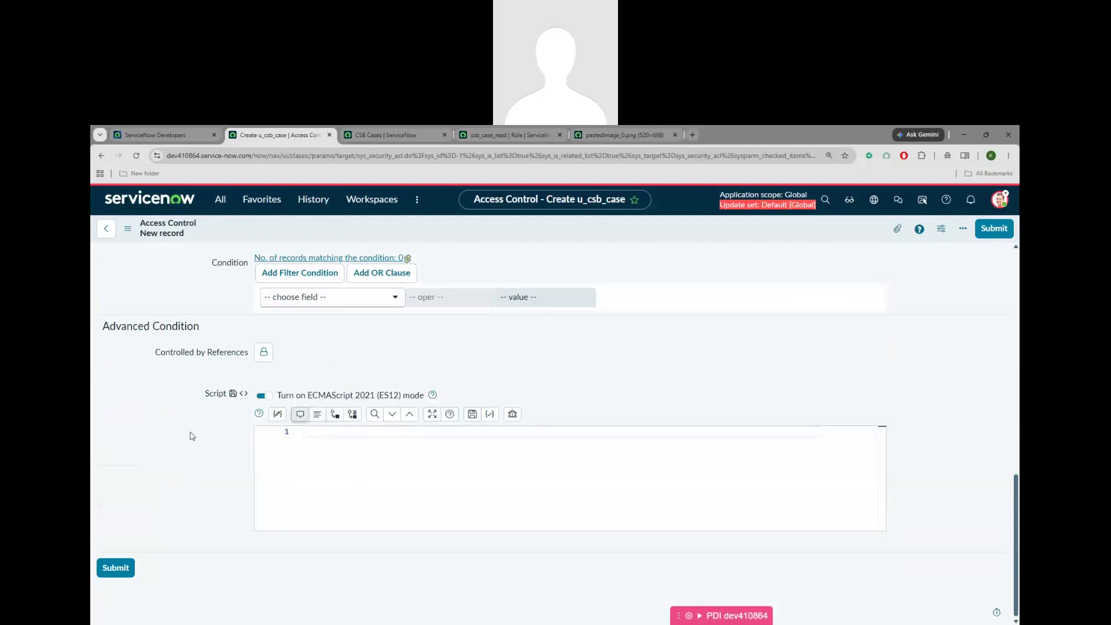
Step: Turn off the Advanced option of the new access control and check the condition sections that remain
{"action": "scroll", "coordinate": [188, 434], "scroll_direction": "up", "scroll_amount": 10}
{"action": "left_click", "coordinate": [714, 319]}
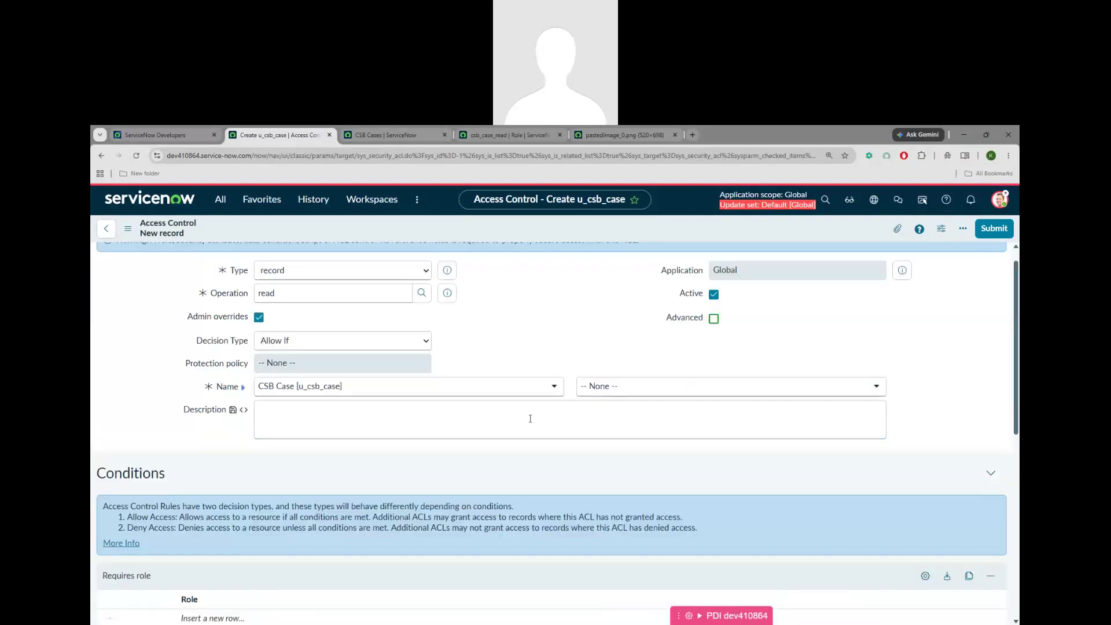
{"action": "scroll", "coordinate": [152, 453], "scroll_direction": "down", "scroll_amount": 7}
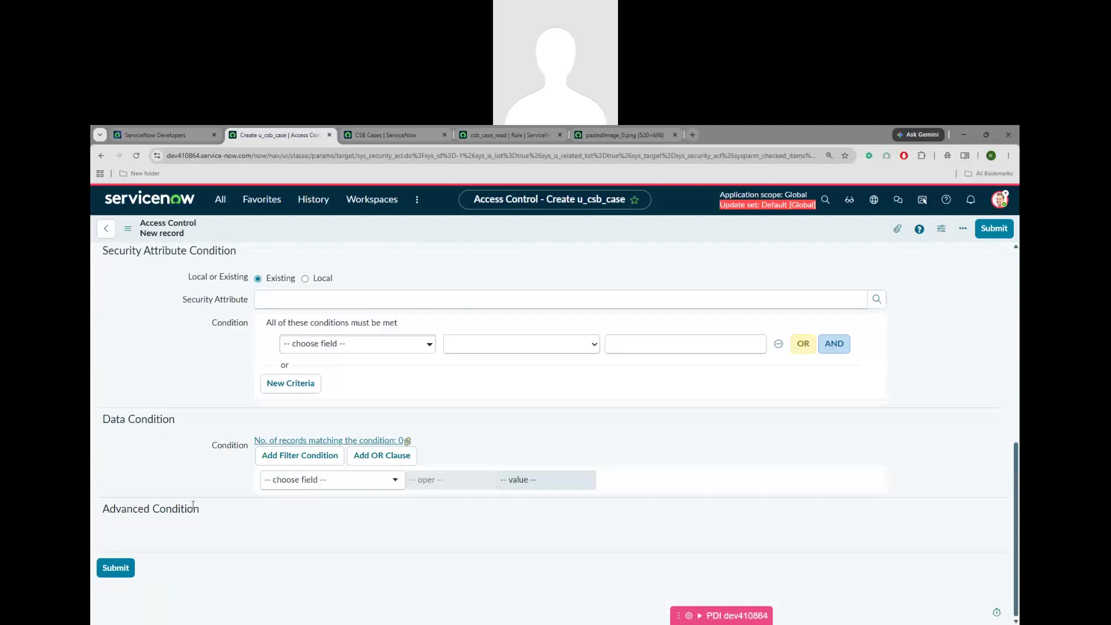
{"action": "scroll", "coordinate": [193, 505], "scroll_direction": "up", "scroll_amount": 3}
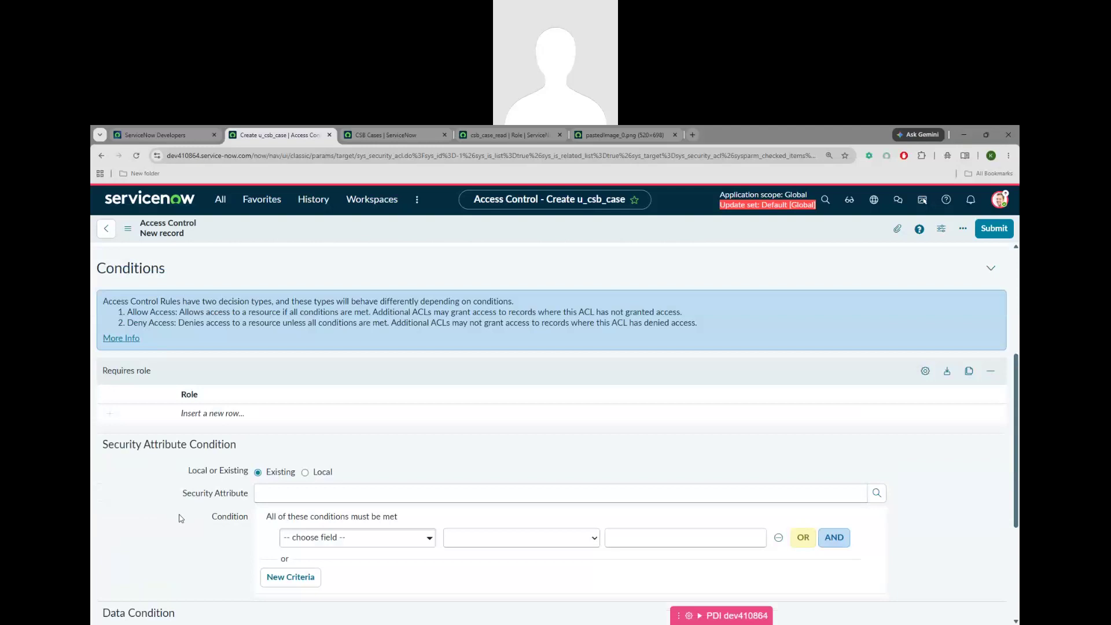
{"action": "scroll", "coordinate": [179, 491], "scroll_direction": "down", "scroll_amount": 3}
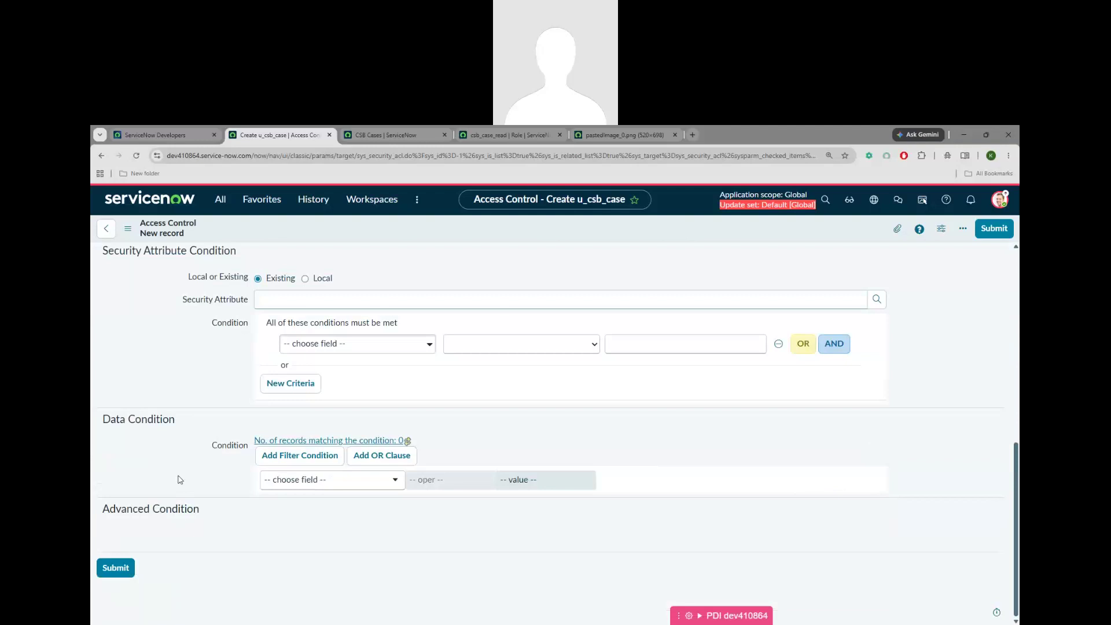
Step: Add csb_case_read as a required role of the new access control
{"action": "scroll", "coordinate": [180, 479], "scroll_direction": "up", "scroll_amount": 3}
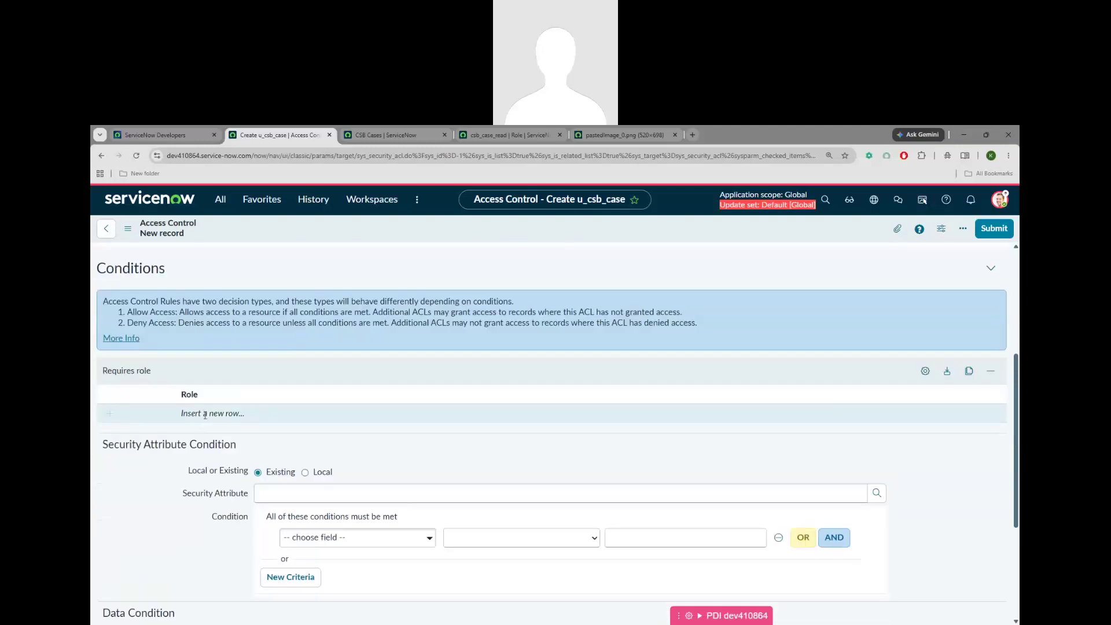
{"action": "double_click", "coordinate": [204, 413]}
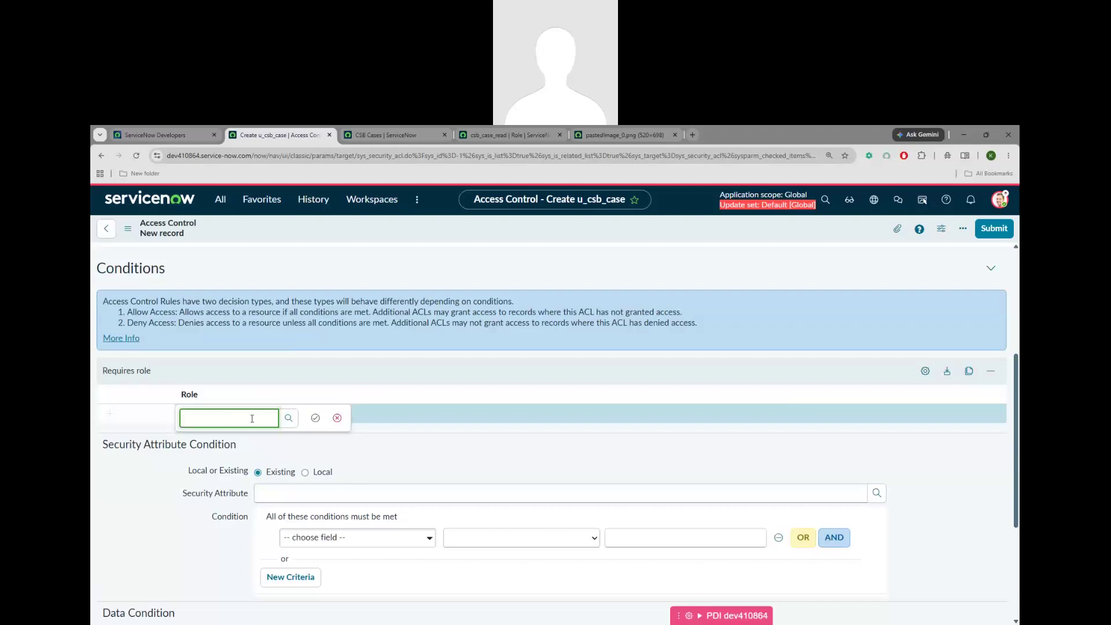
{"action": "type", "text": "cs"}
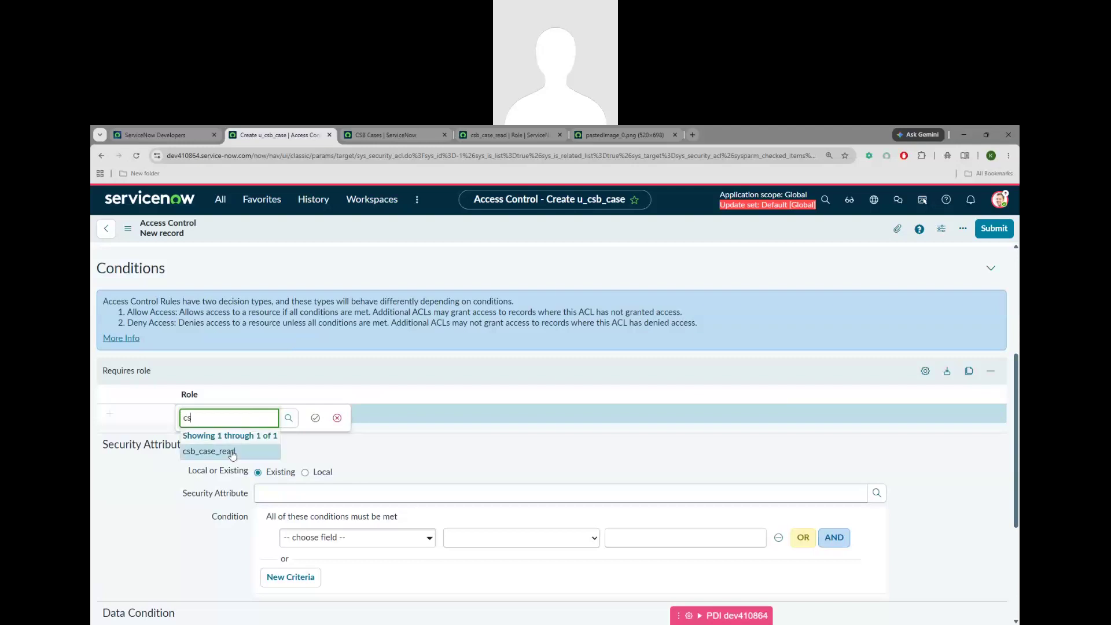
{"action": "left_click", "coordinate": [237, 454]}
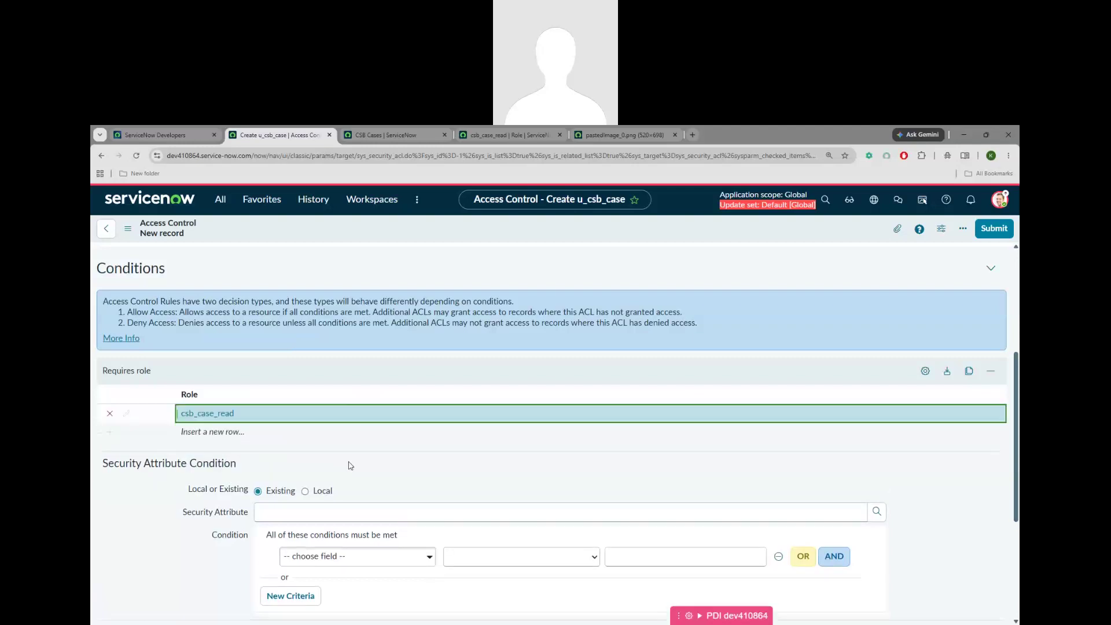
Step: Save the read access control while staying on its record, showing all row-level rules in the security rule verification before continuing
{"action": "scroll", "coordinate": [351, 465], "scroll_direction": "up", "scroll_amount": 4}
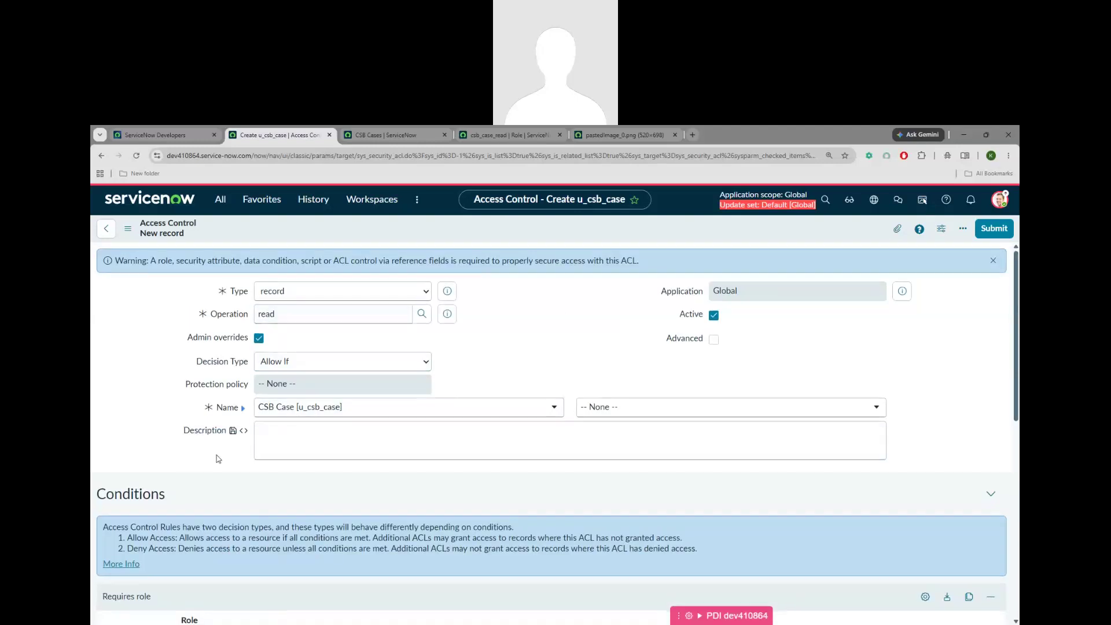
{"action": "scroll", "coordinate": [218, 454], "scroll_direction": "down", "scroll_amount": 5}
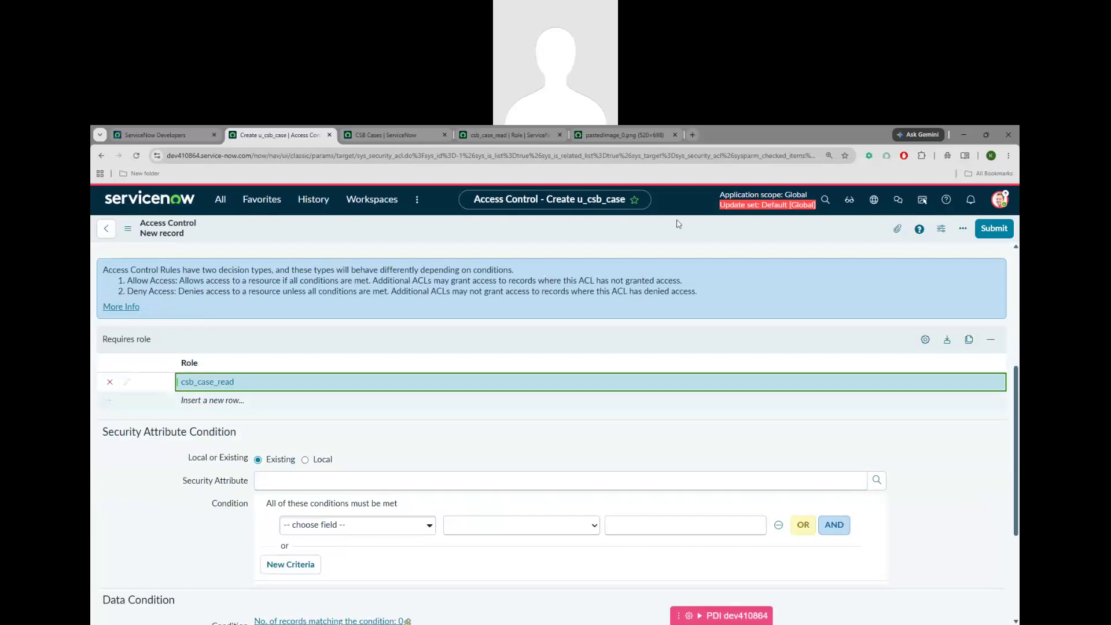
{"action": "right_click", "coordinate": [693, 233]}
{"action": "left_click", "coordinate": [706, 242]}
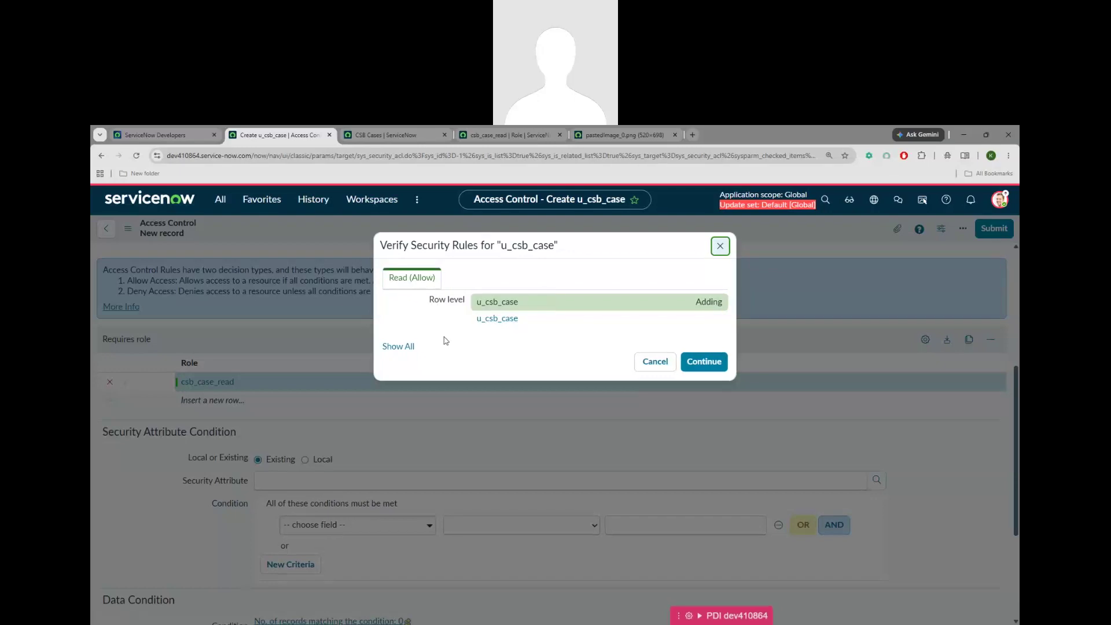
{"action": "left_click", "coordinate": [398, 347]}
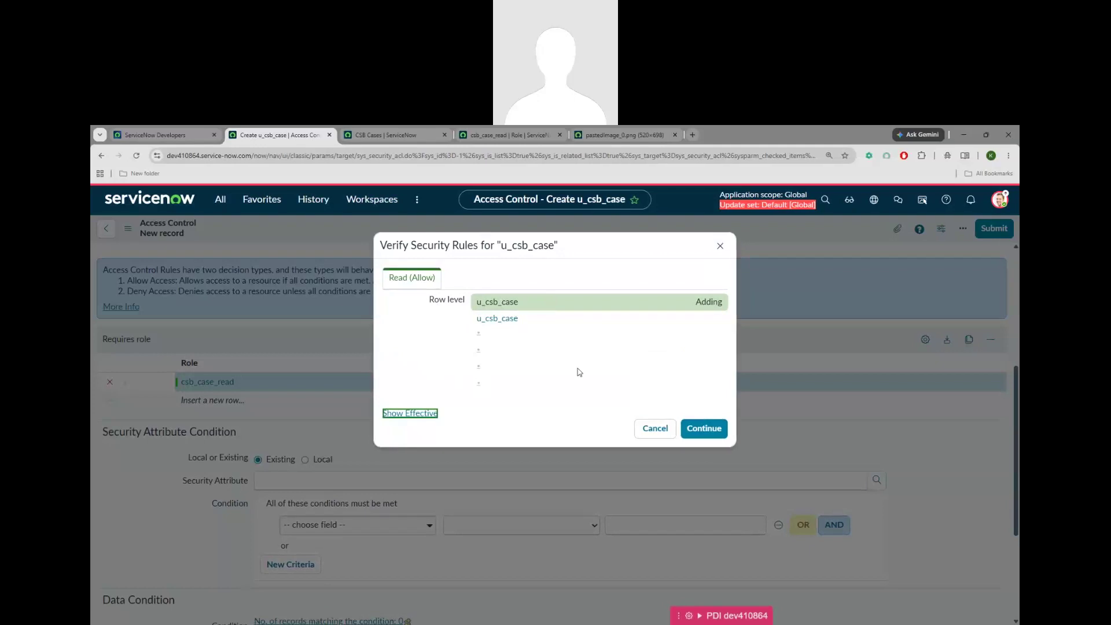
{"action": "left_click", "coordinate": [704, 428]}
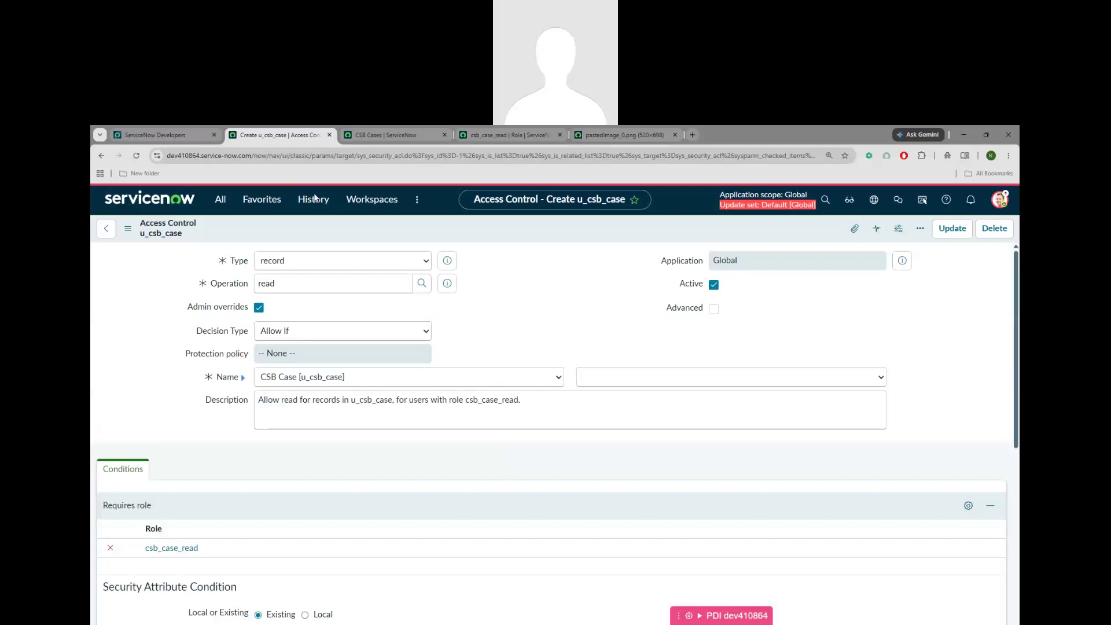
{"action": "left_click", "coordinate": [384, 134]}
{"action": "left_click", "coordinate": [294, 132]}
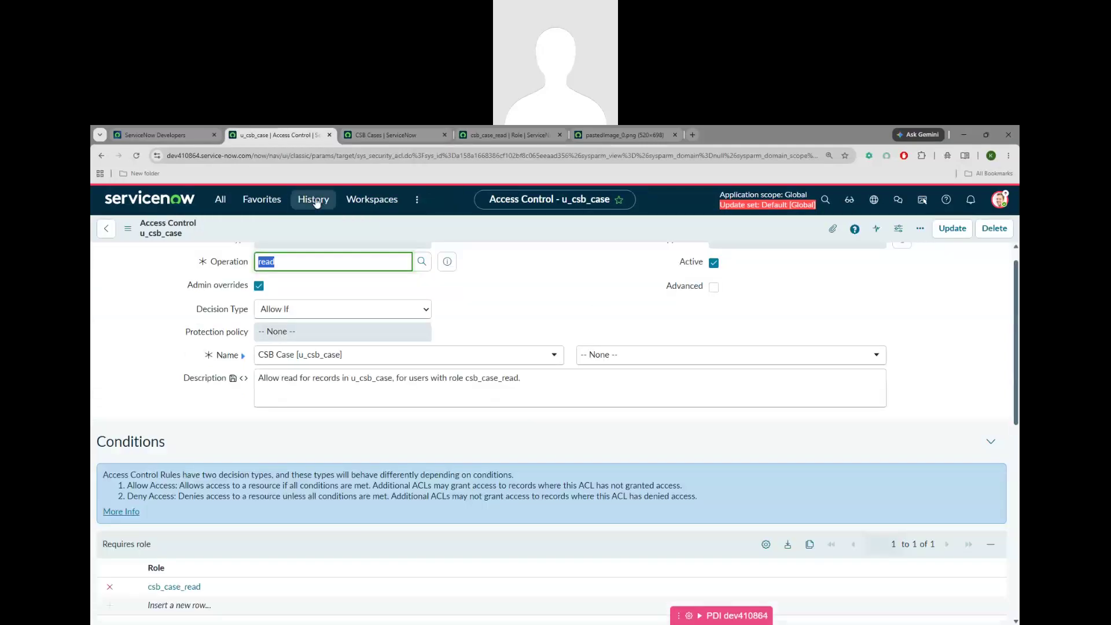
Step: Reopen the CSB Case table record from the recently visited pages and sort its access controls by most recent update
{"action": "left_click", "coordinate": [313, 199]}
{"action": "left_click", "coordinate": [266, 321]}
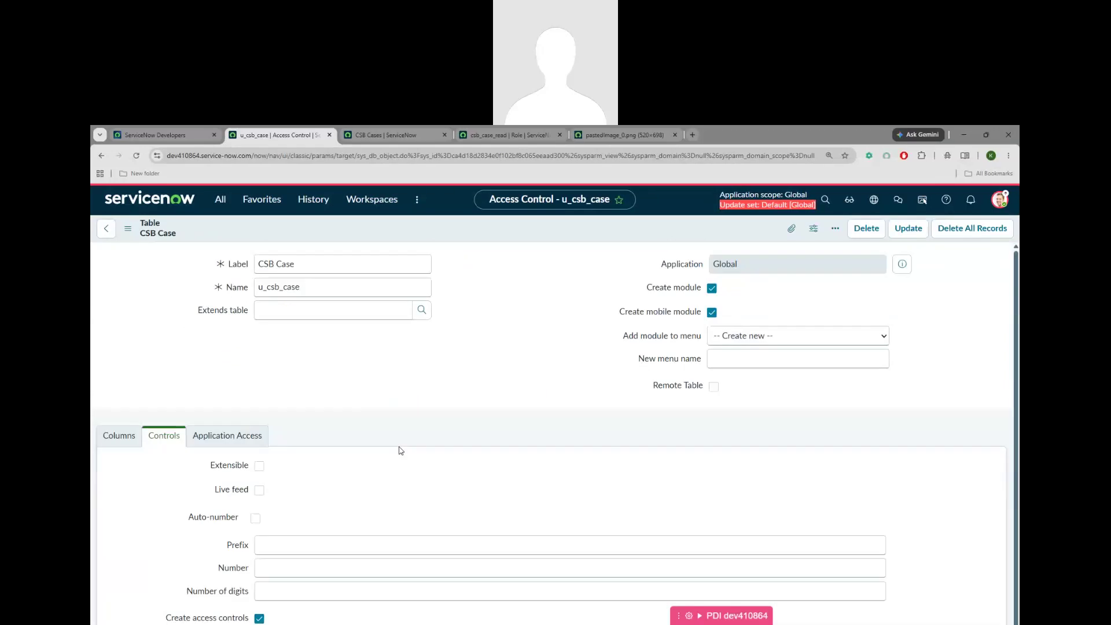
{"action": "scroll", "coordinate": [354, 418], "scroll_direction": "down", "scroll_amount": 8}
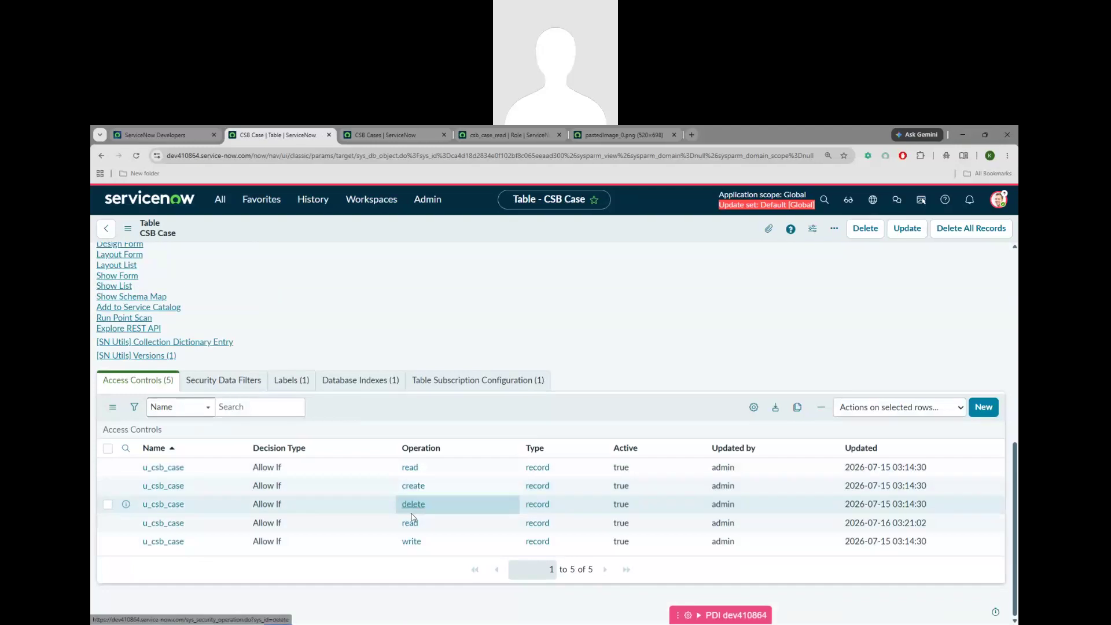
{"action": "left_click", "coordinate": [869, 446]}
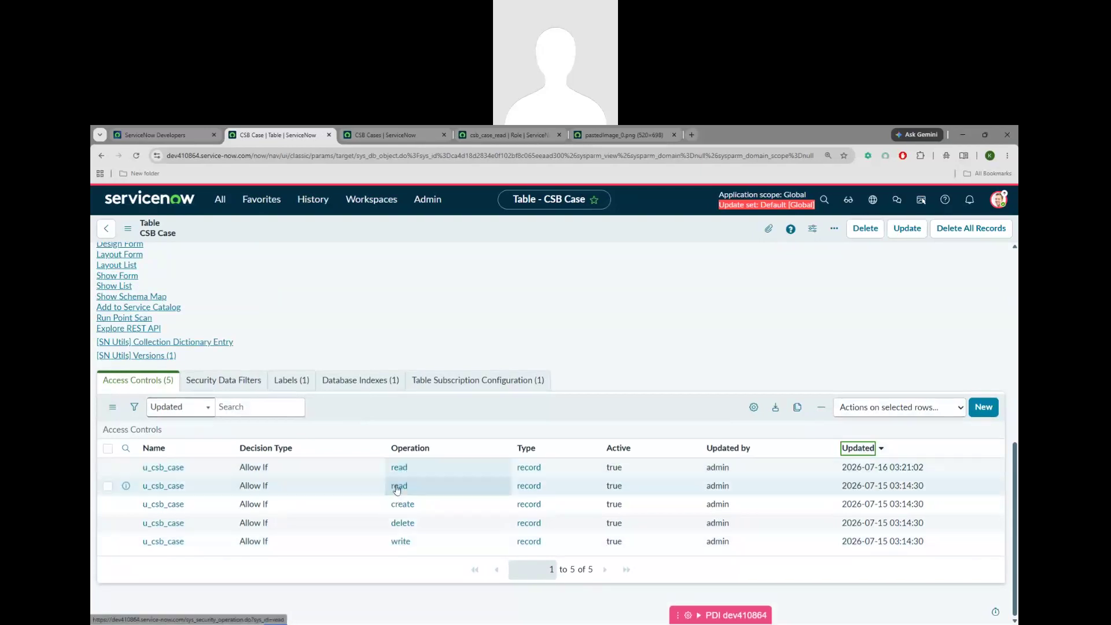
Step: Check the user role behind the CSB Case table's default access controls against the list of access controls
{"action": "scroll", "coordinate": [444, 481], "scroll_direction": "up", "scroll_amount": 3}
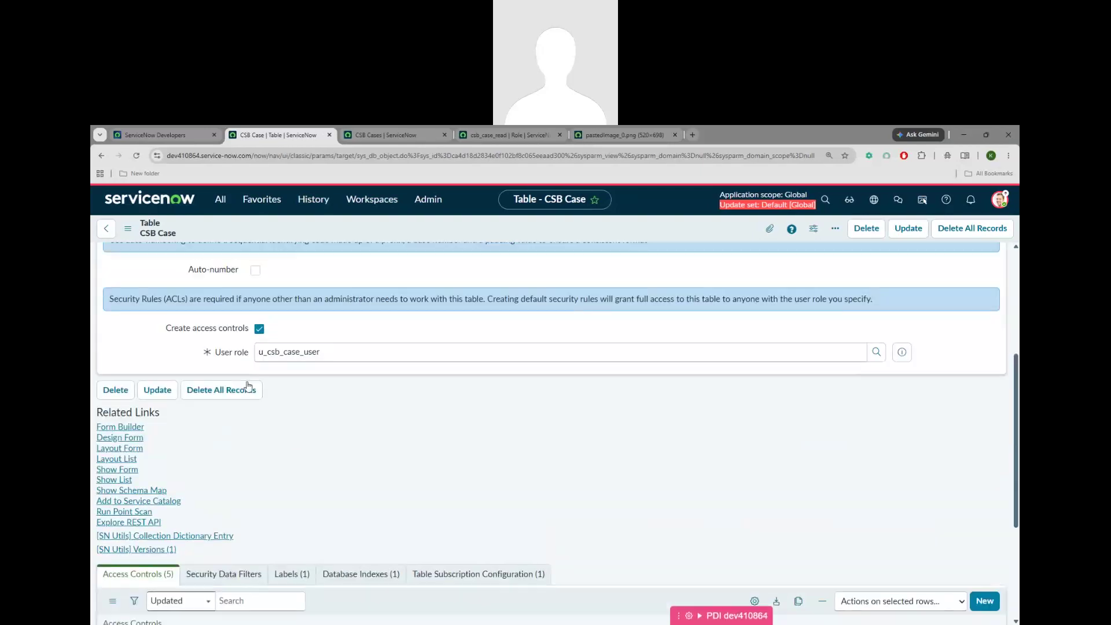
{"action": "left_click_drag", "start_coordinate": [321, 352], "coordinate": [258, 351]}
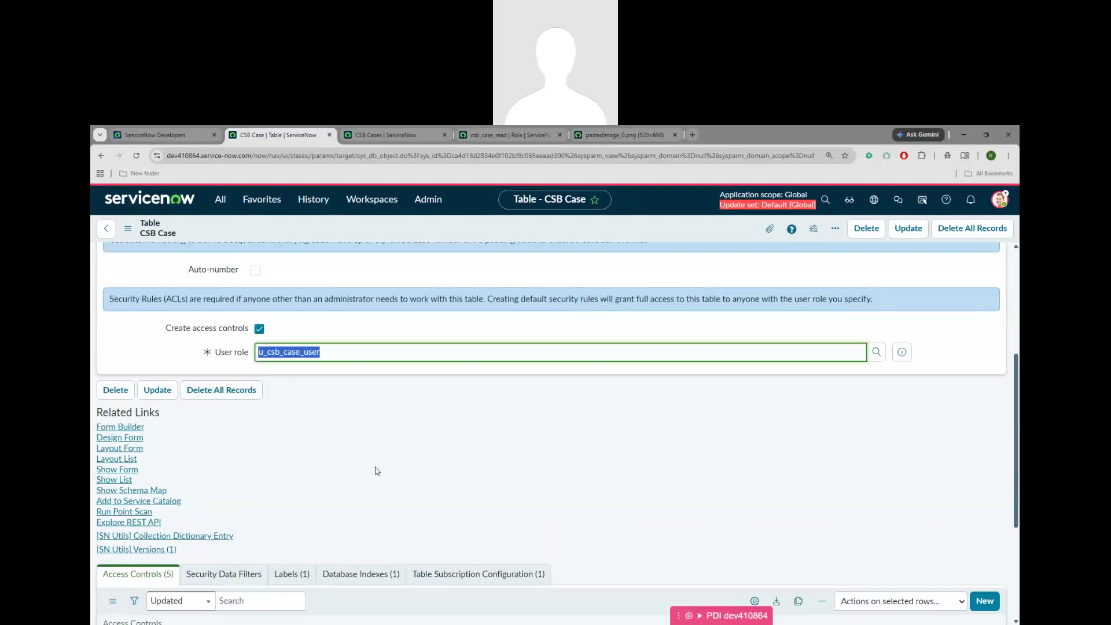
{"action": "scroll", "coordinate": [377, 471], "scroll_direction": "down", "scroll_amount": 2}
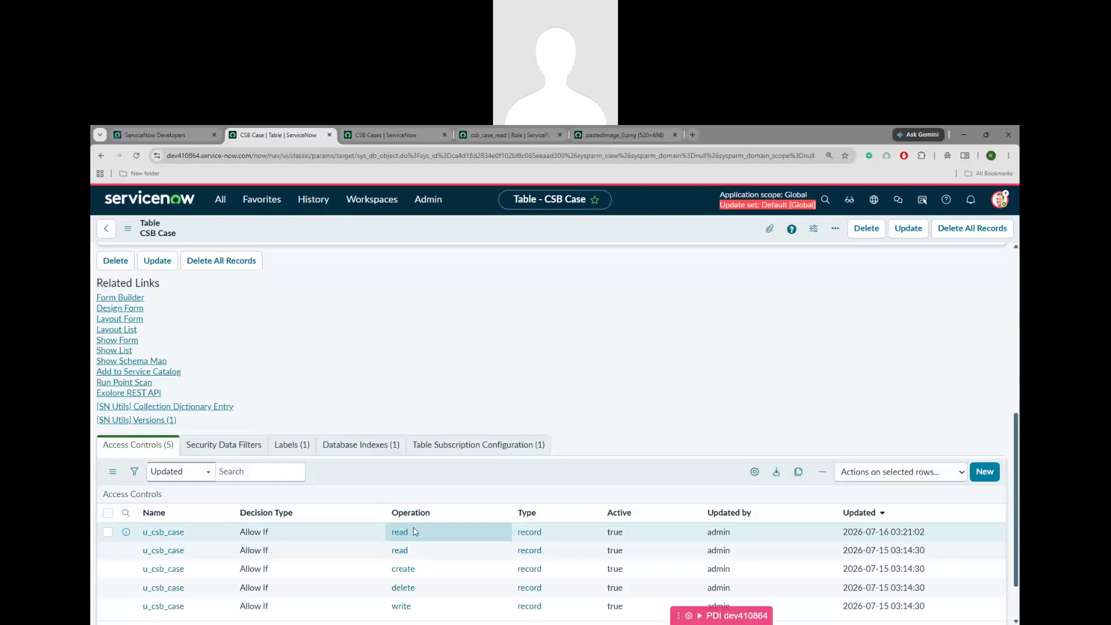
{"action": "scroll", "coordinate": [384, 444], "scroll_direction": "up", "scroll_amount": 2}
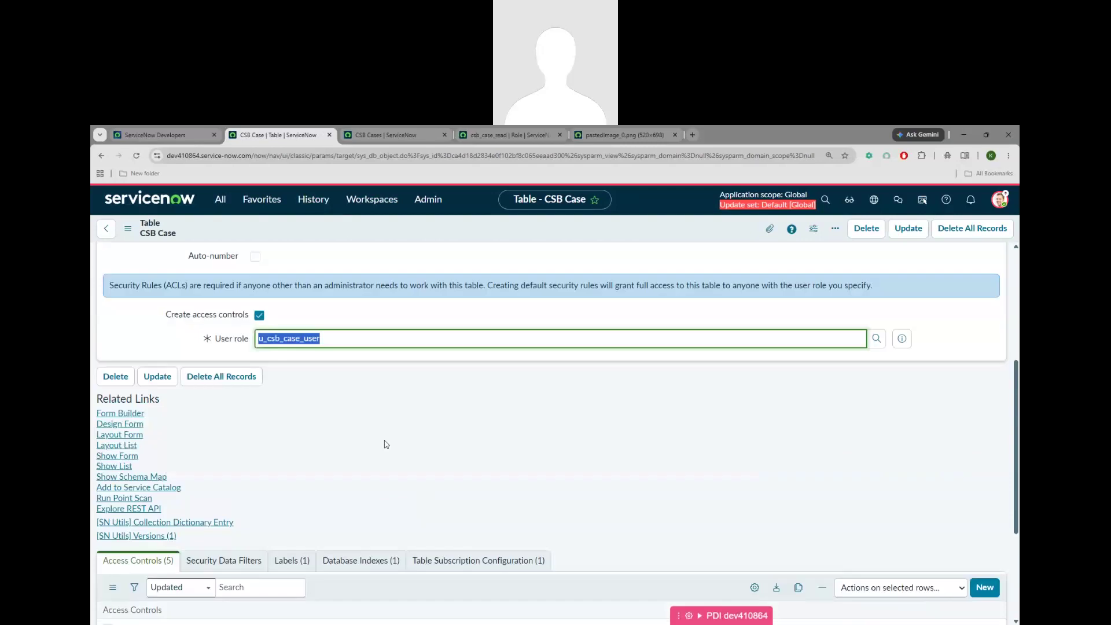
Step: Copy the table's user role into the ACL notes in Notepad, completing the line "role - u_csb_case_user - table complete access"
{"action": "left_click", "coordinate": [347, 353]}
{"action": "left_click", "coordinate": [247, 358]}
{"action": "key", "text": "ctrl+c"}
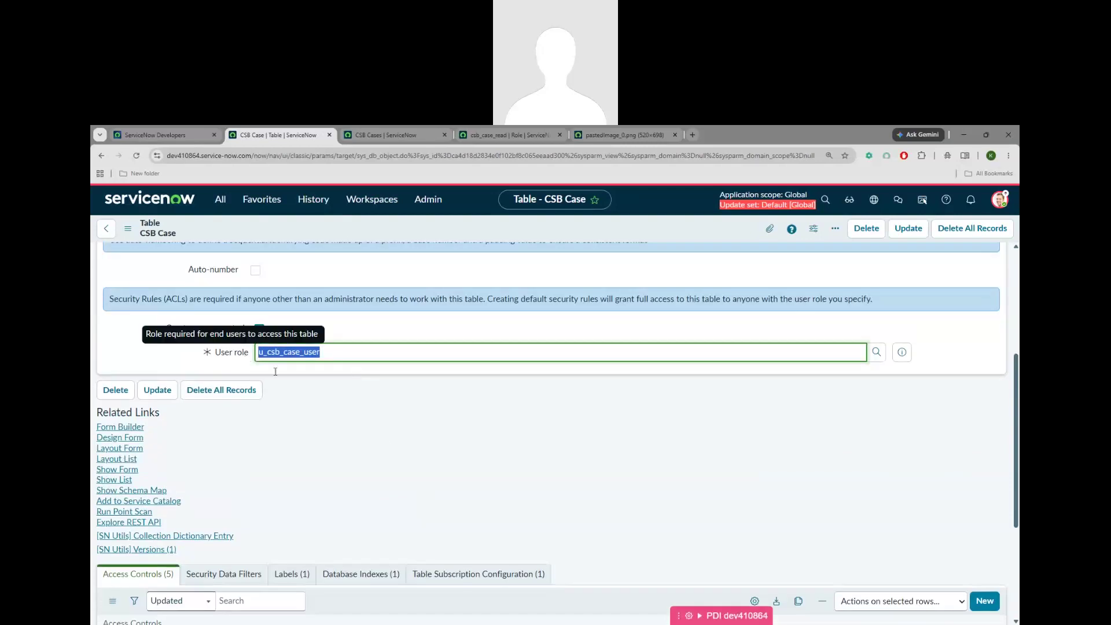
{"action": "key", "text": "alt+Tab"}
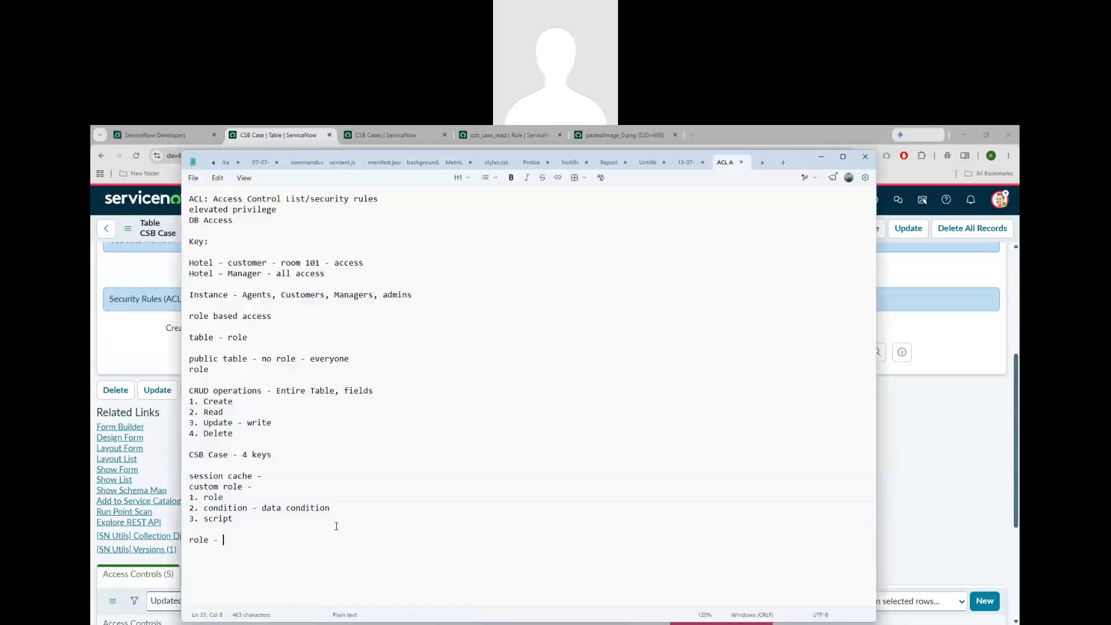
{"action": "key", "text": "ctrl+v"}
{"action": "type", "text": "- t"}
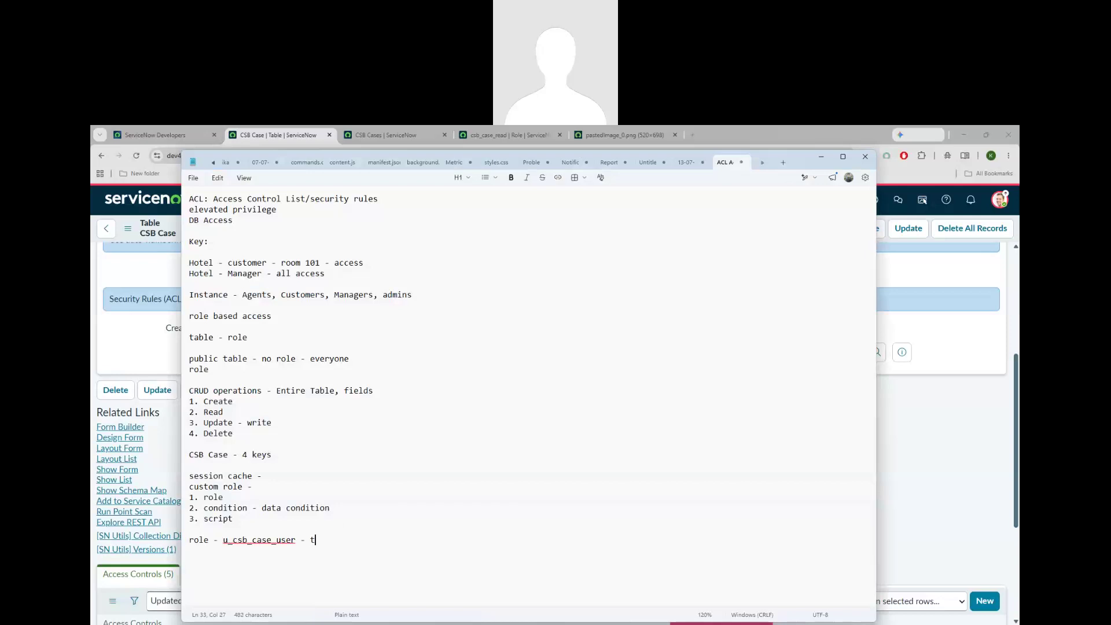
{"action": "type", "text": "able complete access"}
{"action": "key", "text": "Return"}
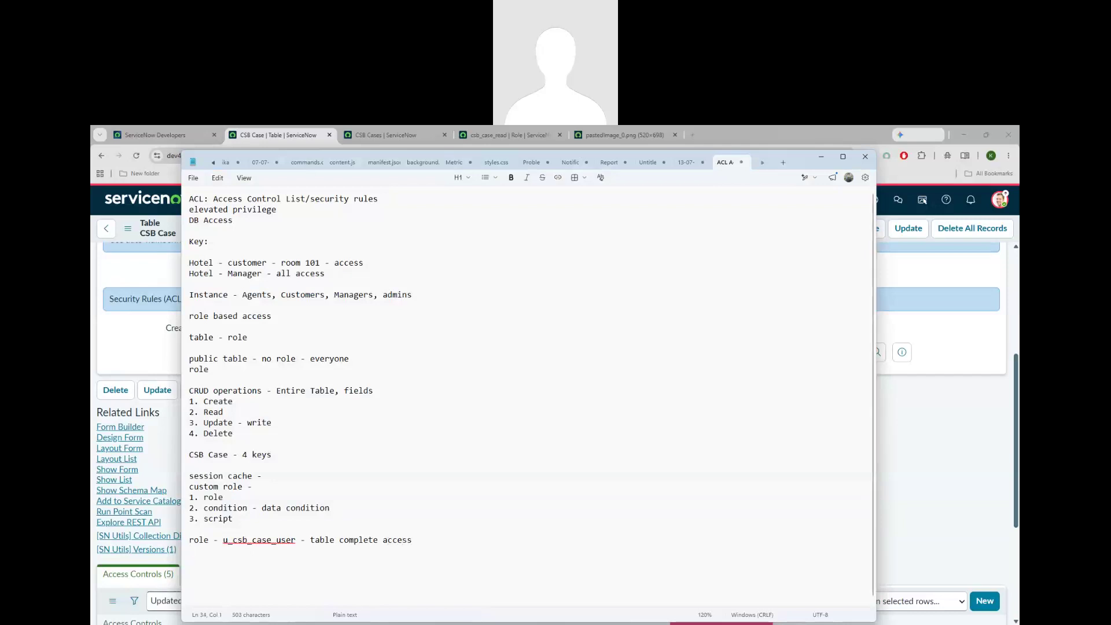
Step: Add the line "csb_case_read - Table Read Access" to the notes
{"action": "type", "text": "csb_case_"}
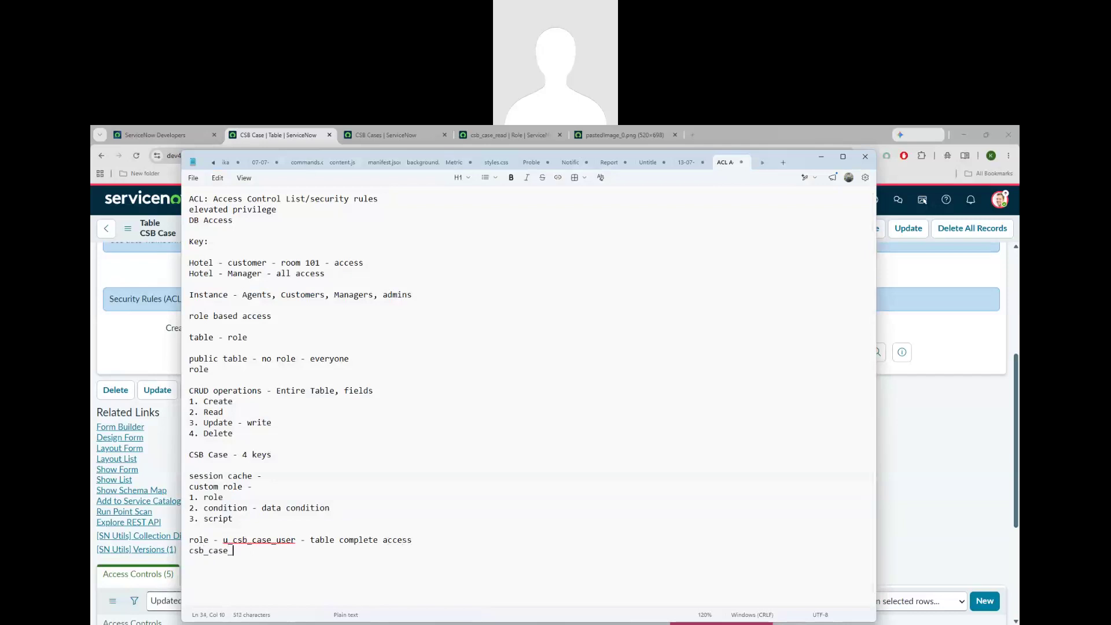
{"action": "type", "text": "read - Table Read "}
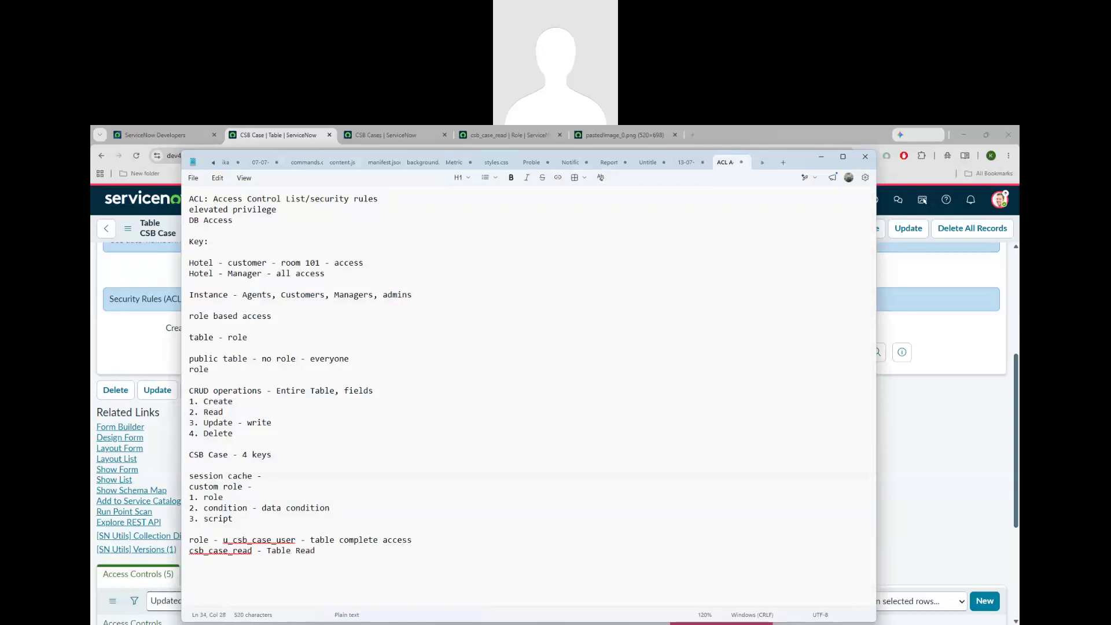
{"action": "type", "text": "Access"}
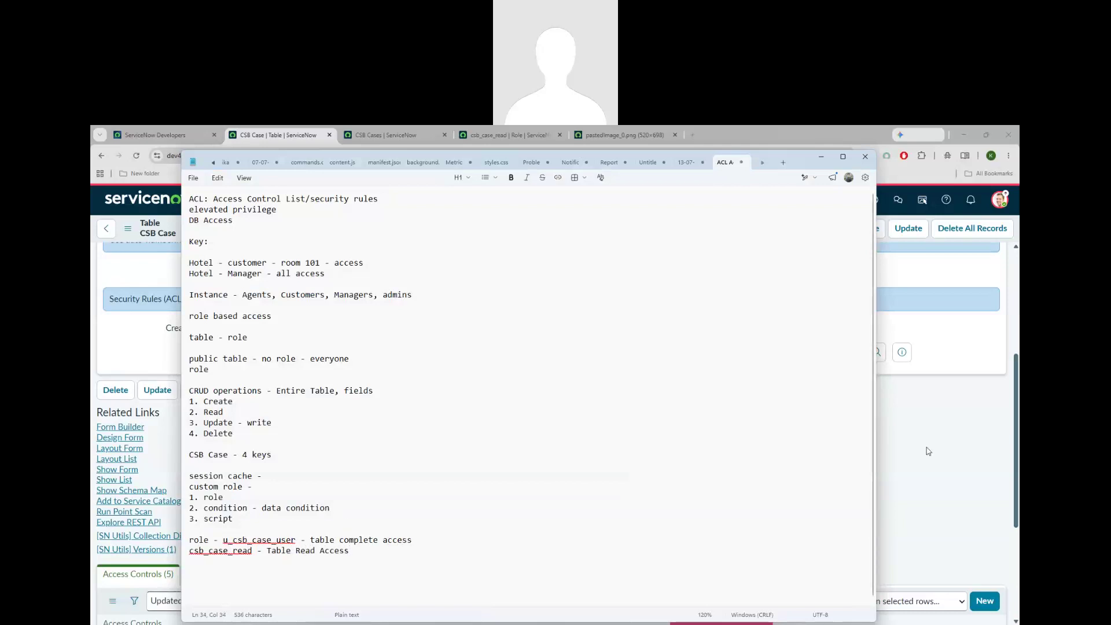
Step: Switch back to ServiceNow, open the User Administration users list in a new browser tab and open the second listed user's record
{"action": "key", "text": "alt+Tab"}
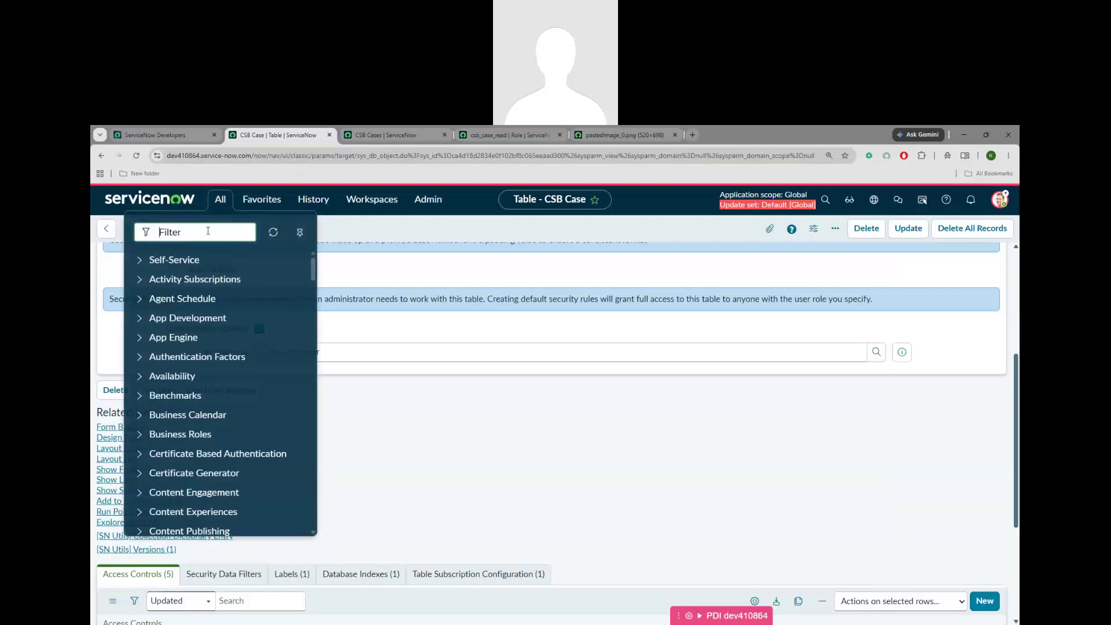
{"action": "type", "text": "user"}
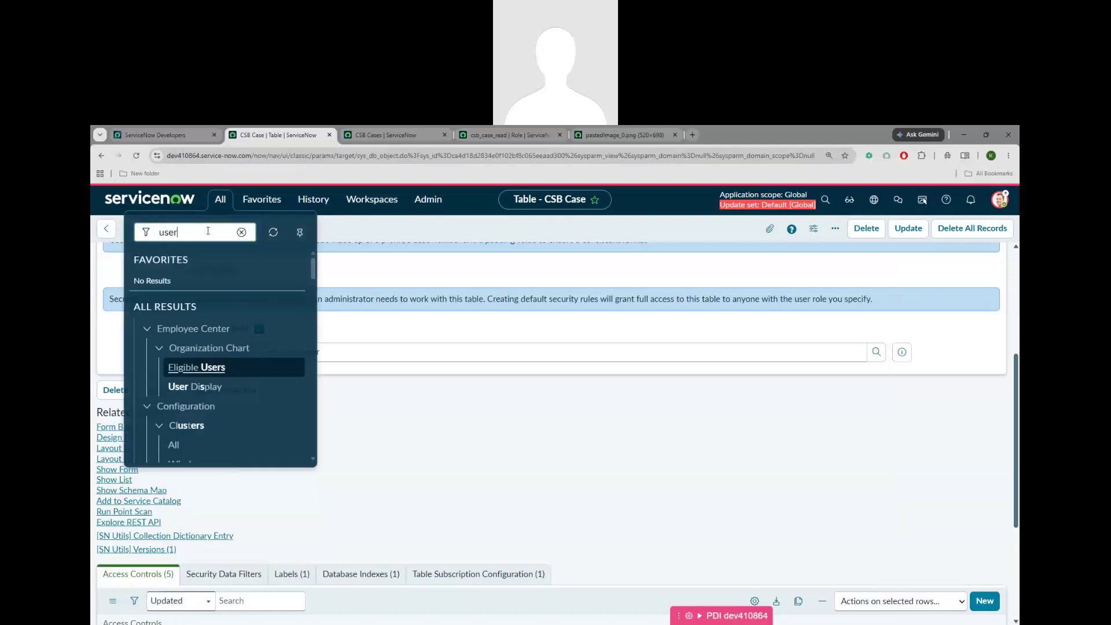
{"action": "type", "text": " admi"}
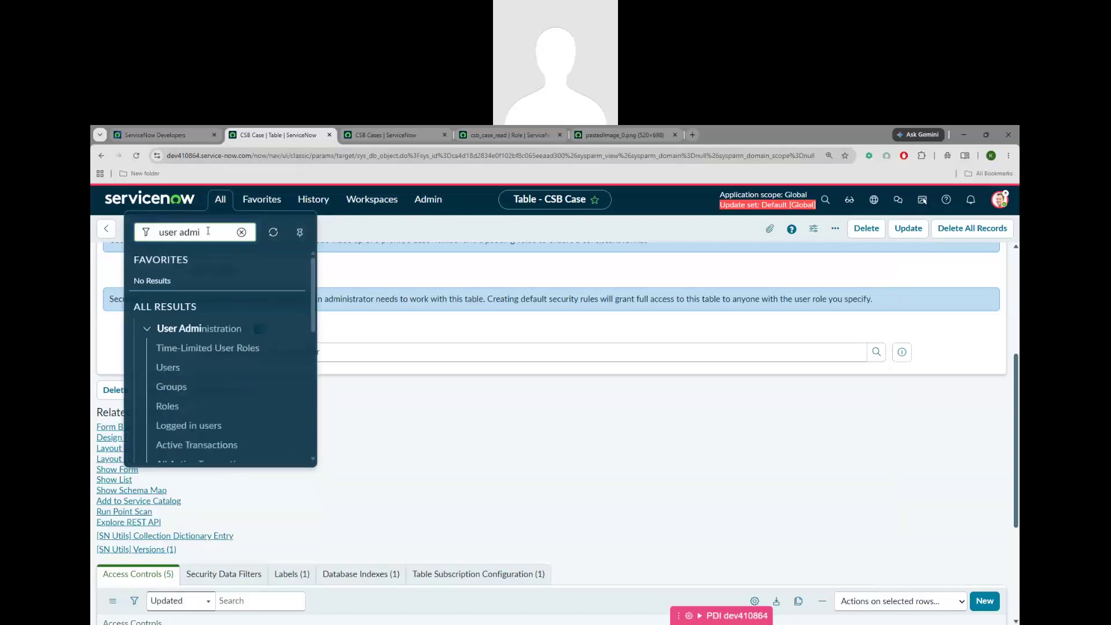
{"action": "left_click", "coordinate": [168, 368], "text": "ctrl"}
{"action": "left_click", "coordinate": [390, 135]}
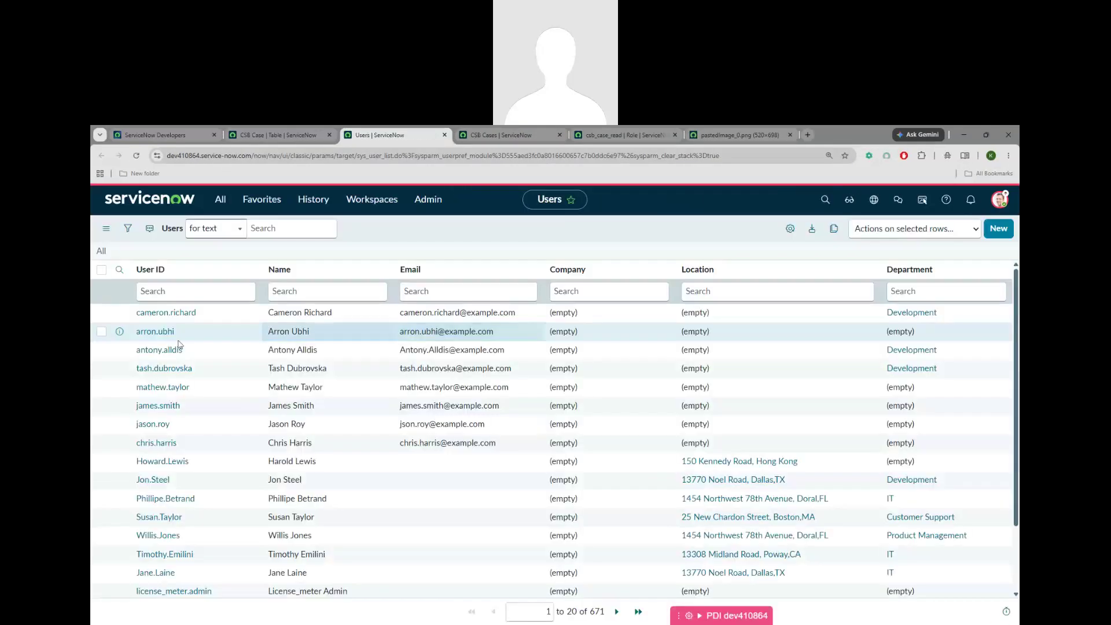
{"action": "left_click", "coordinate": [154, 334]}
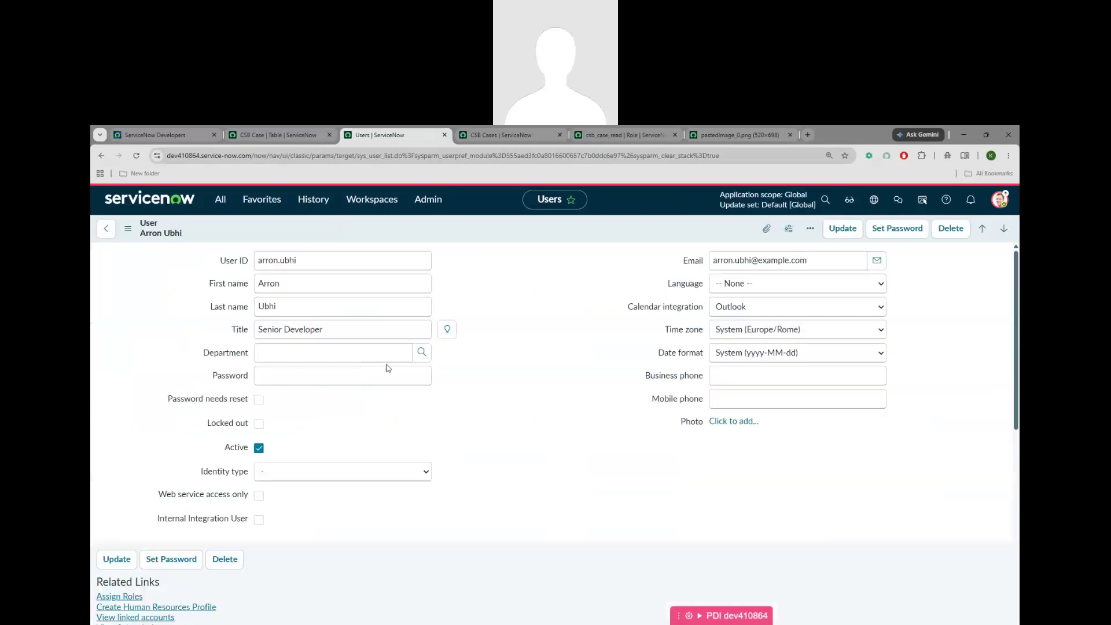
Step: Assign the csb_case_read role to this user and save the role list
{"action": "scroll", "coordinate": [552, 384], "scroll_direction": "down", "scroll_amount": 4}
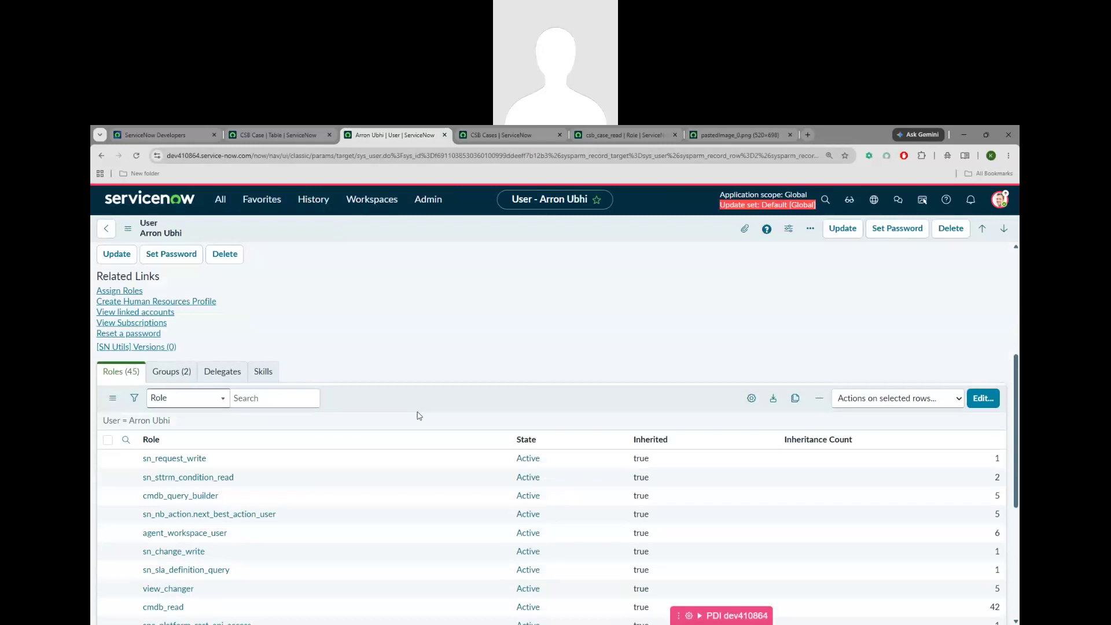
{"action": "left_click", "coordinate": [982, 399]}
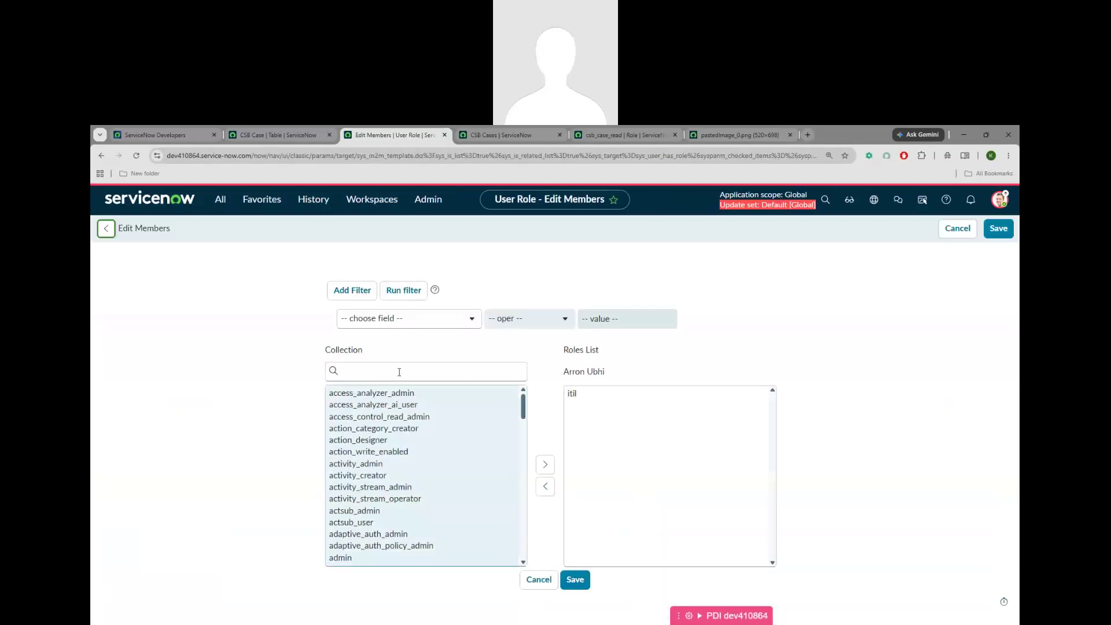
{"action": "left_click", "coordinate": [398, 371]}
{"action": "type", "text": "csb"}
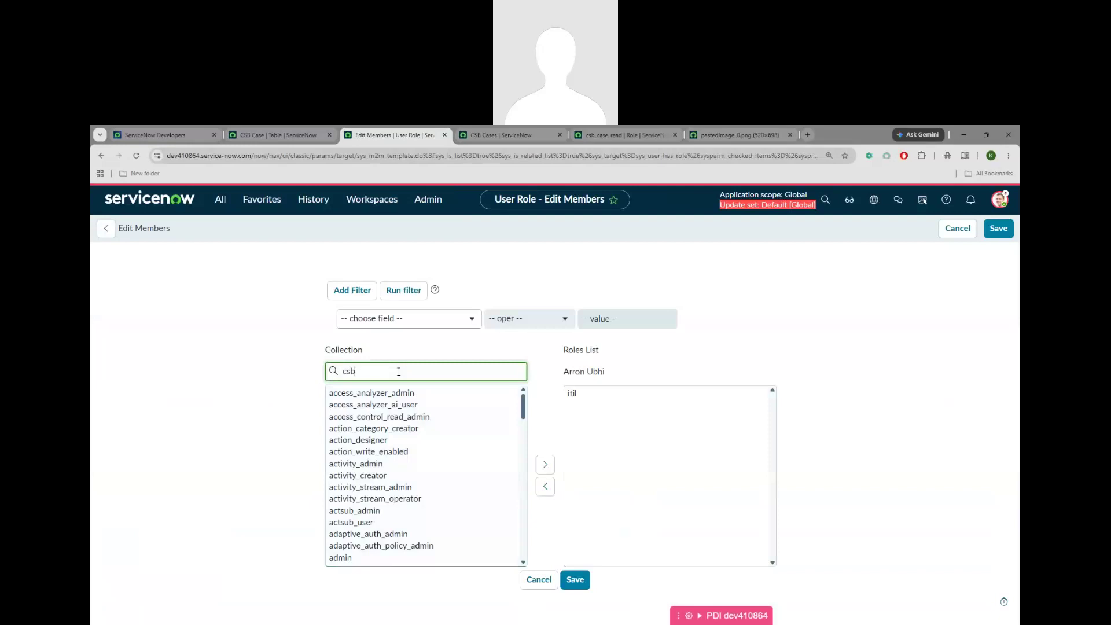
{"action": "left_click", "coordinate": [382, 393]}
{"action": "left_click", "coordinate": [545, 465]}
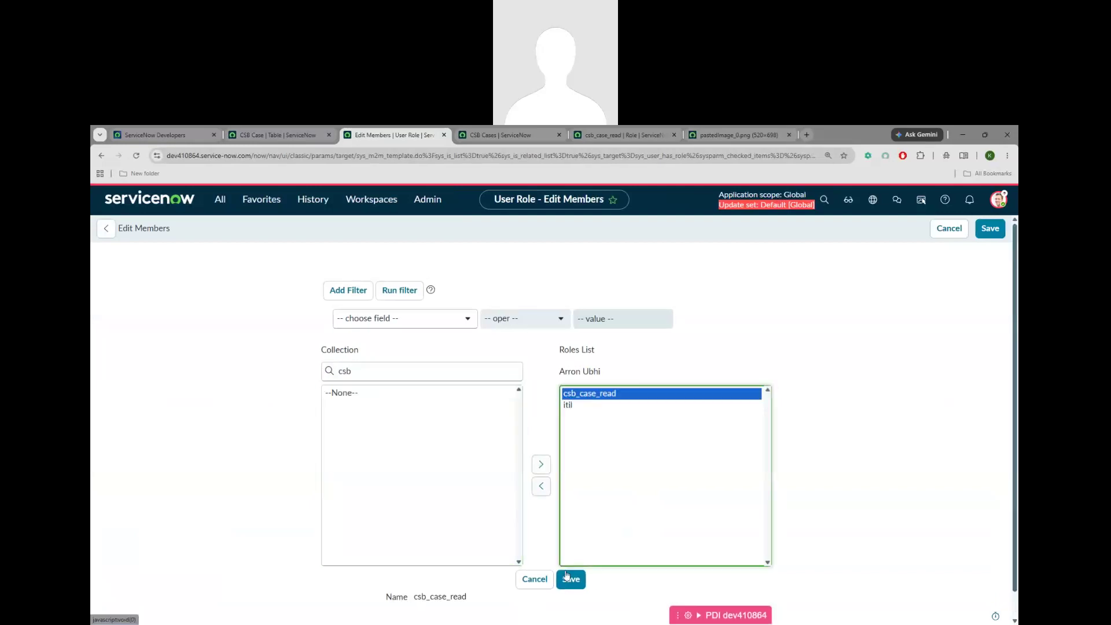
{"action": "left_click", "coordinate": [568, 577]}
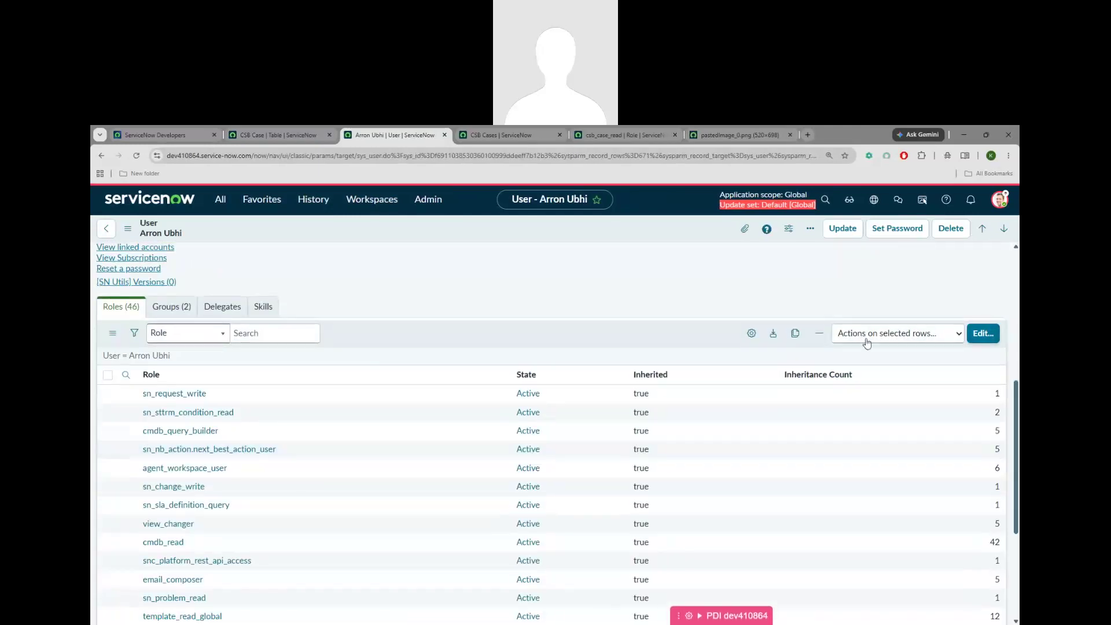
Step: Filter the user's roles by u_csb_case_user, copied from the CSB Case table's user role, to check for full table access
{"action": "left_click", "coordinate": [126, 375]}
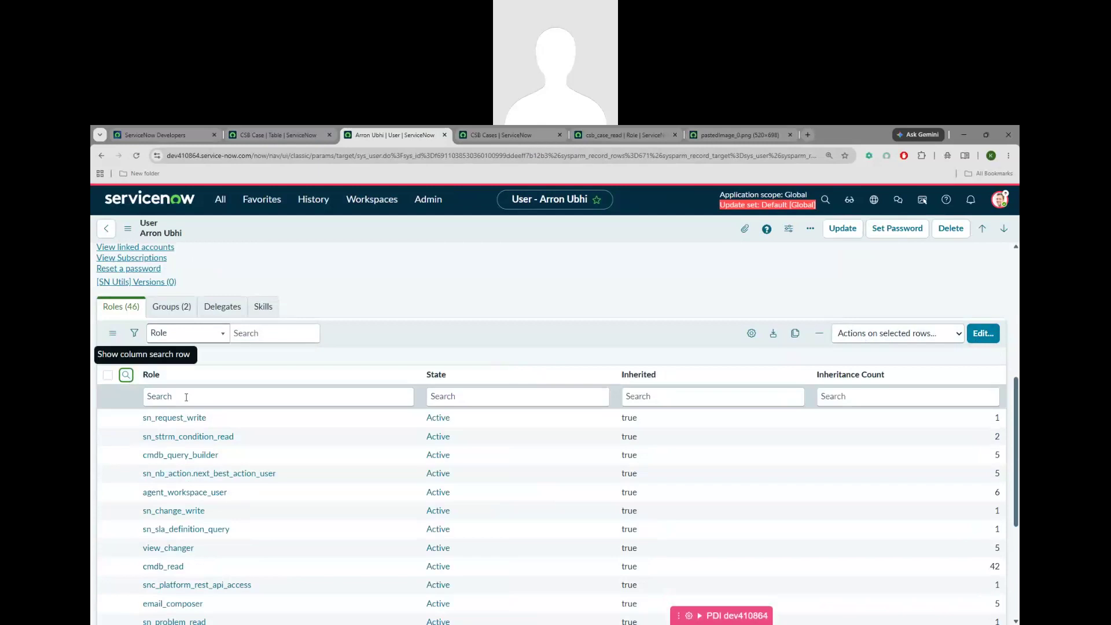
{"action": "left_click", "coordinate": [174, 394]}
{"action": "key", "text": "ctrl+shift+Tab"}
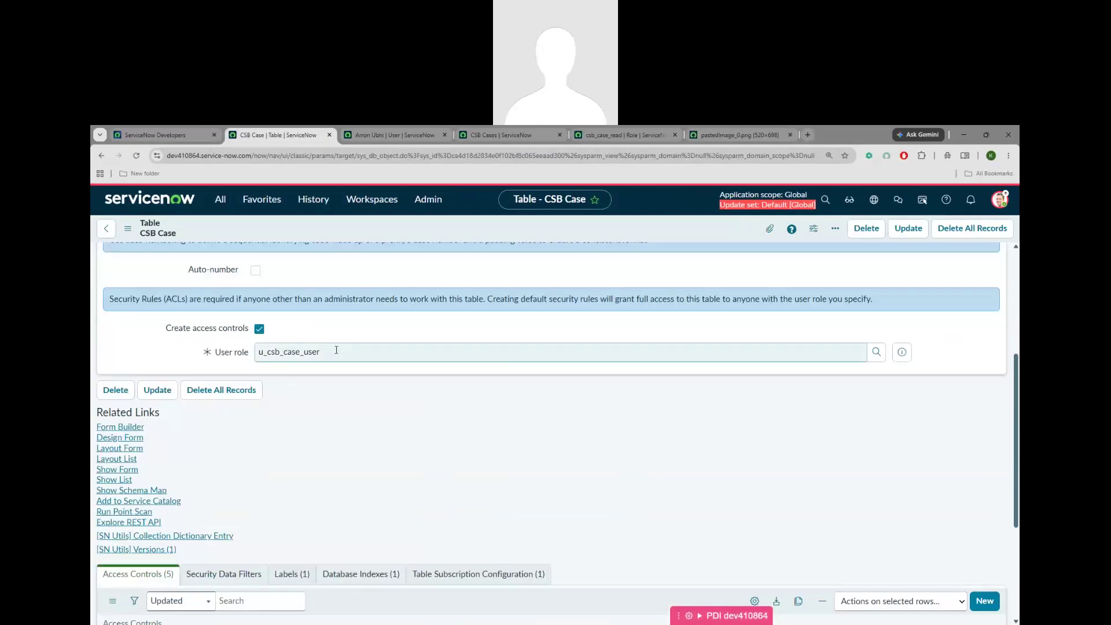
{"action": "left_click_drag", "start_coordinate": [335, 352], "coordinate": [253, 351]}
{"action": "key", "text": "ctrl+c"}
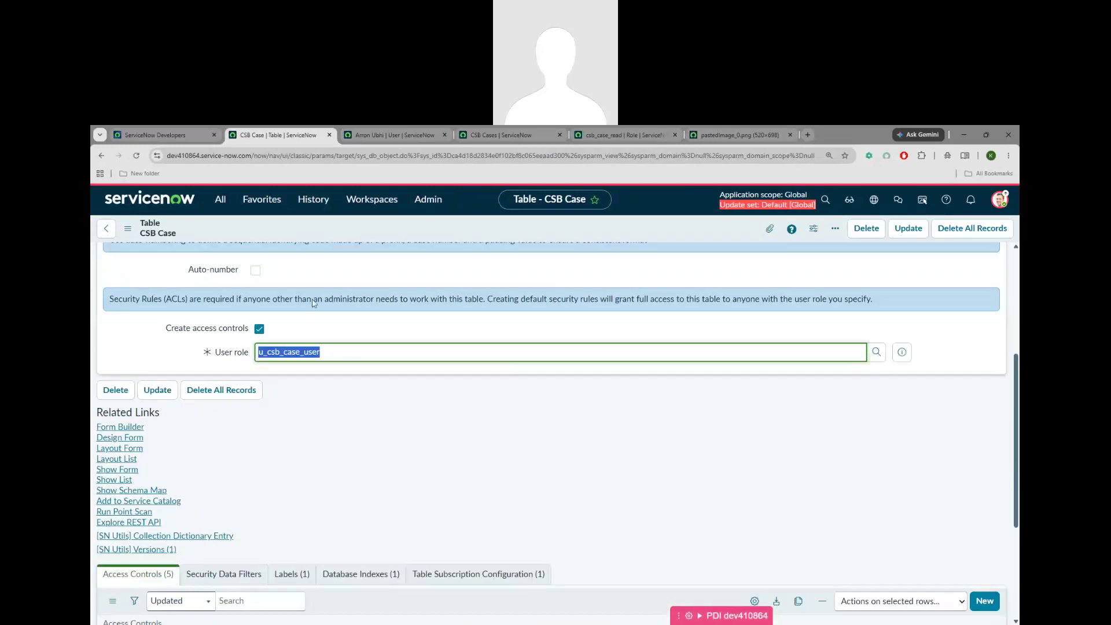
{"action": "left_click", "coordinate": [370, 138]}
{"action": "key", "text": "ctrl+v"}
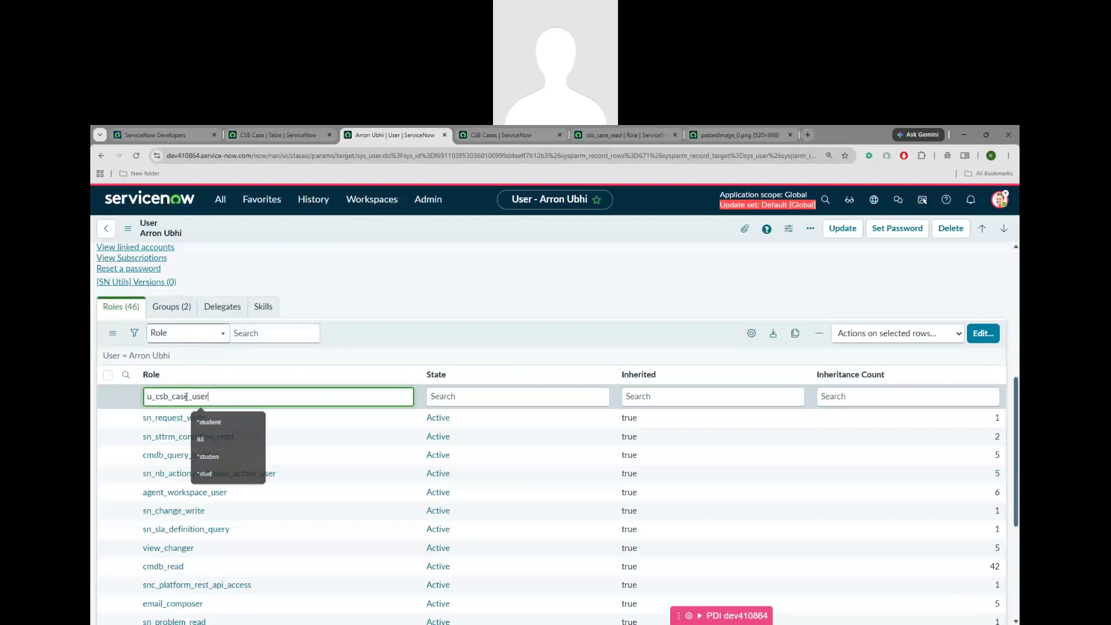
{"action": "key", "text": "Return"}
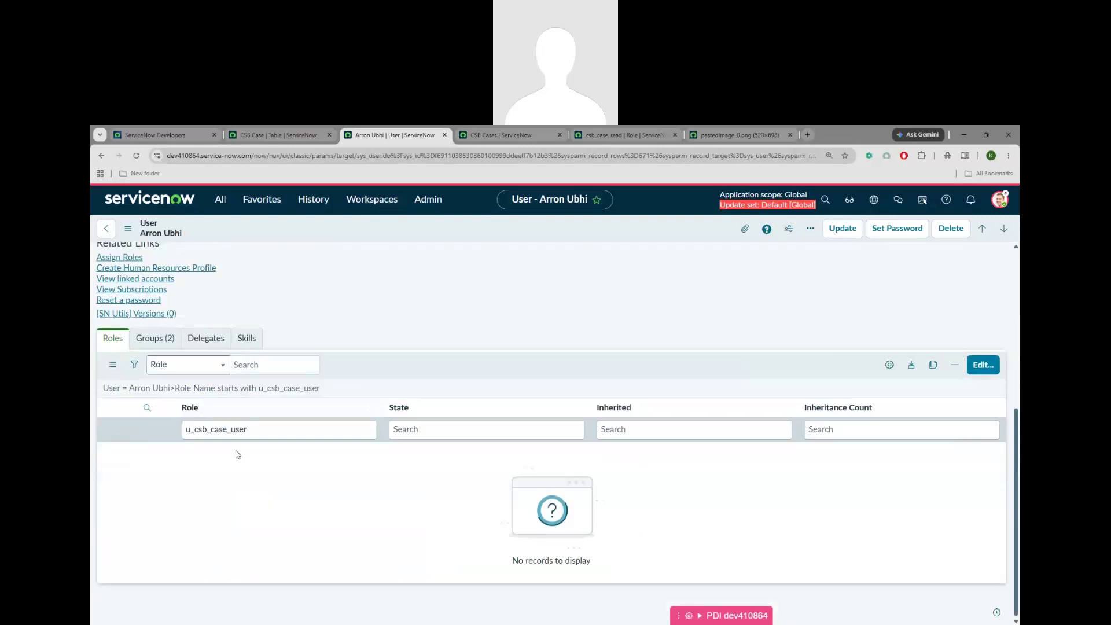
Step: Filter the user's roles with *csb to check every assigned role whose name contains csb
{"action": "left_click_drag", "start_coordinate": [247, 429], "coordinate": [182, 443]}
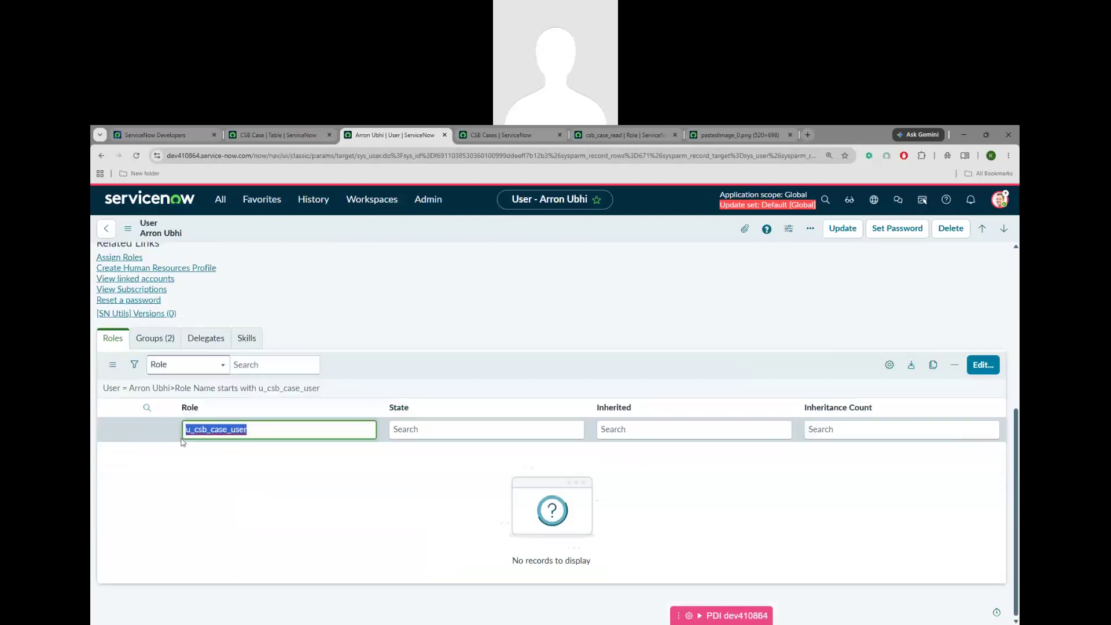
{"action": "type", "text": "*csb"}
{"action": "key", "text": "Return"}
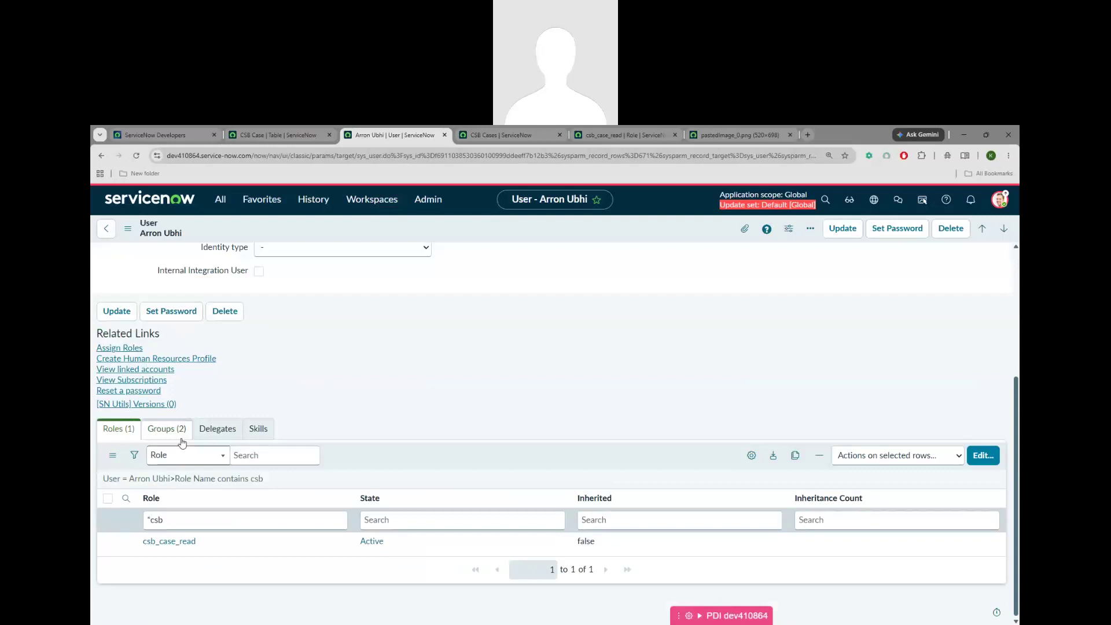
Step: Impersonate the user who was assigned the csb_case_read role
{"action": "left_click", "coordinate": [1001, 200]}
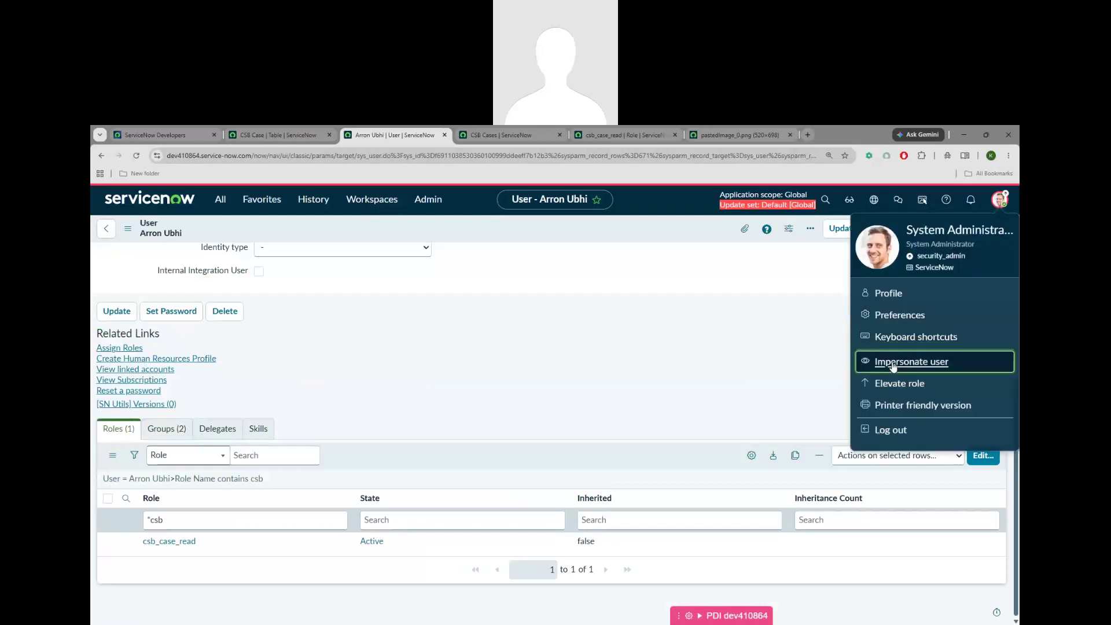
{"action": "left_click", "coordinate": [891, 362]}
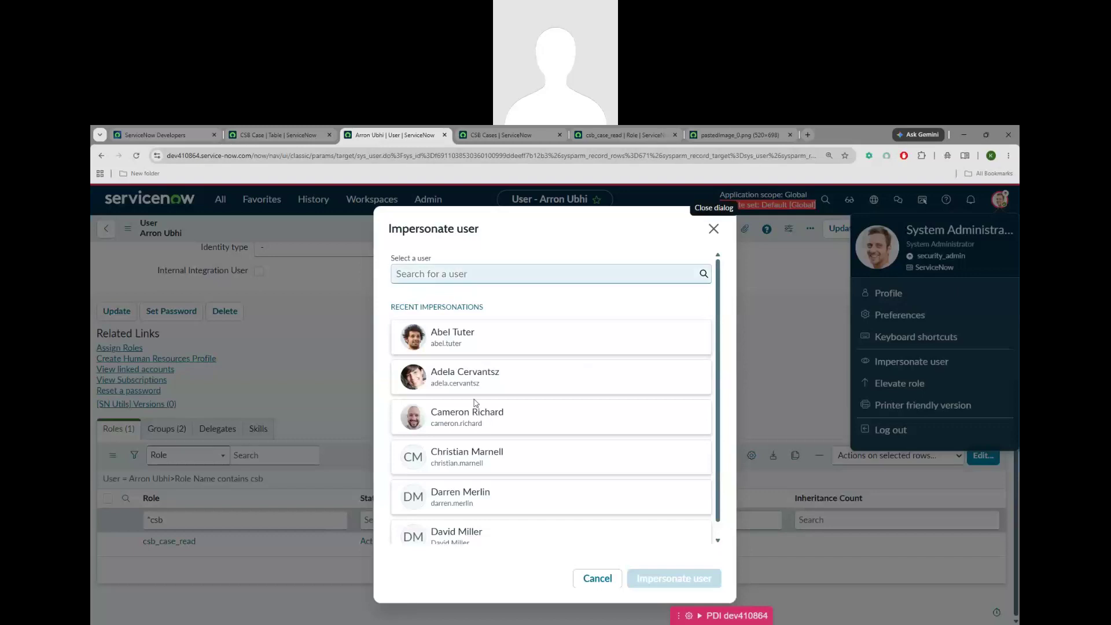
{"action": "left_click", "coordinate": [443, 276]}
{"action": "type", "text": "arr"}
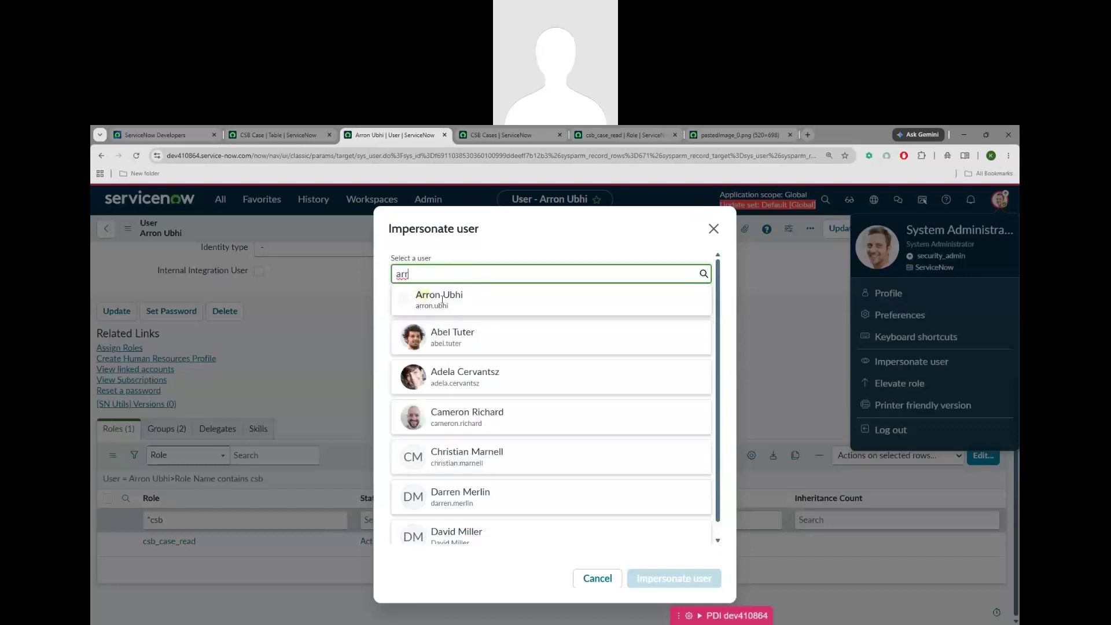
{"action": "left_click", "coordinate": [445, 294]}
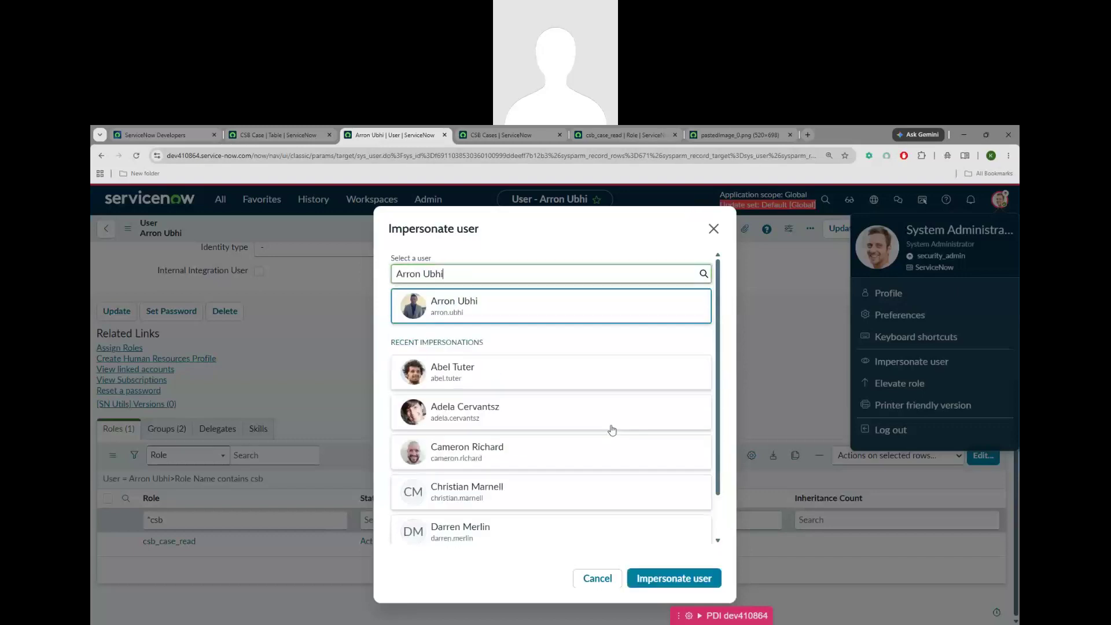
{"action": "left_click", "coordinate": [674, 578]}
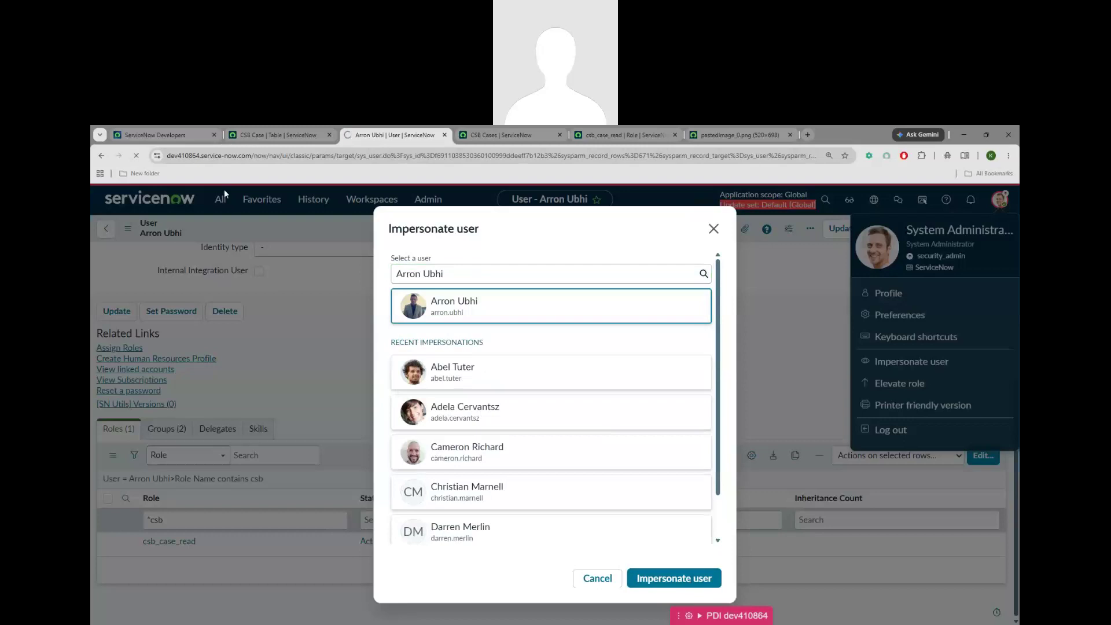
Step: As the impersonated user, search the application navigator for csb to check for CSB Case modules
{"action": "left_click", "coordinate": [272, 135]}
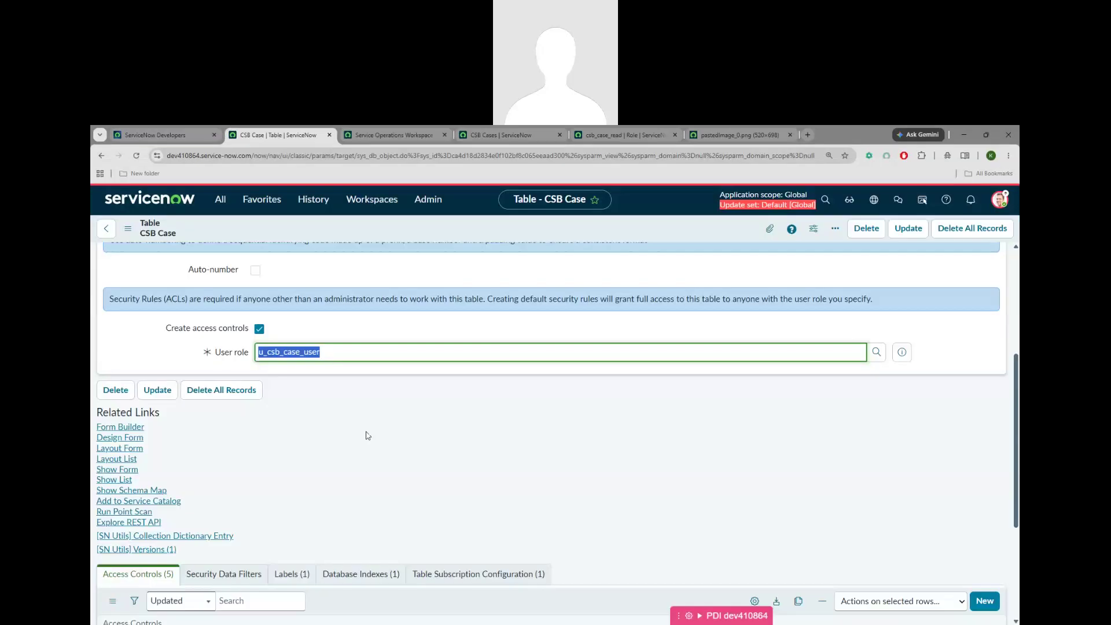
{"action": "scroll", "coordinate": [364, 434], "scroll_direction": "up", "scroll_amount": 4}
{"action": "left_click", "coordinate": [360, 129]}
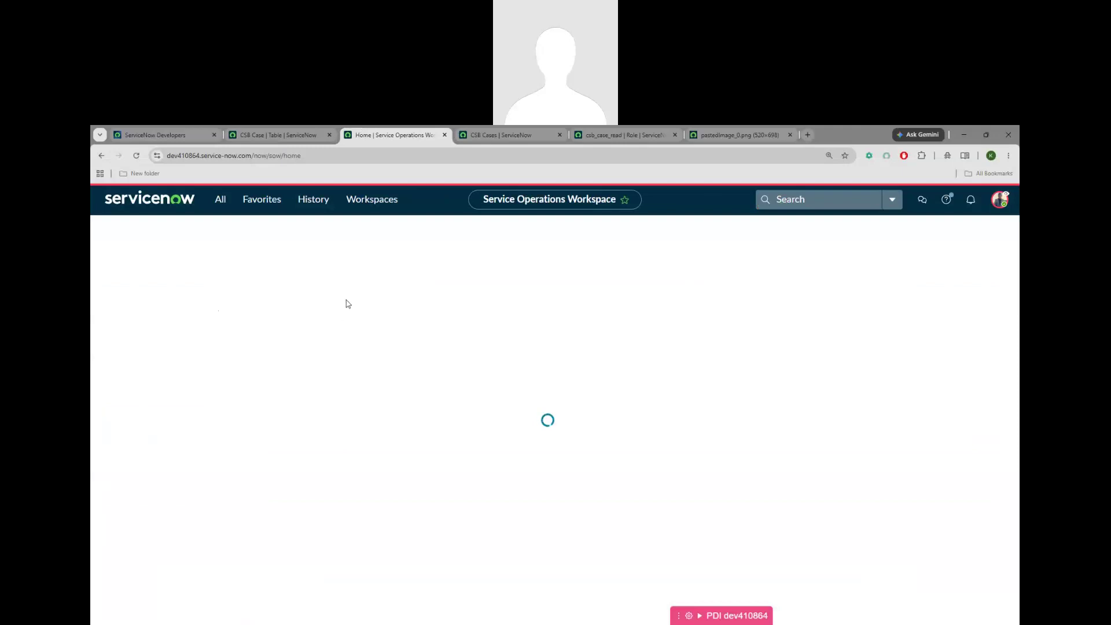
{"action": "left_click", "coordinate": [222, 203]}
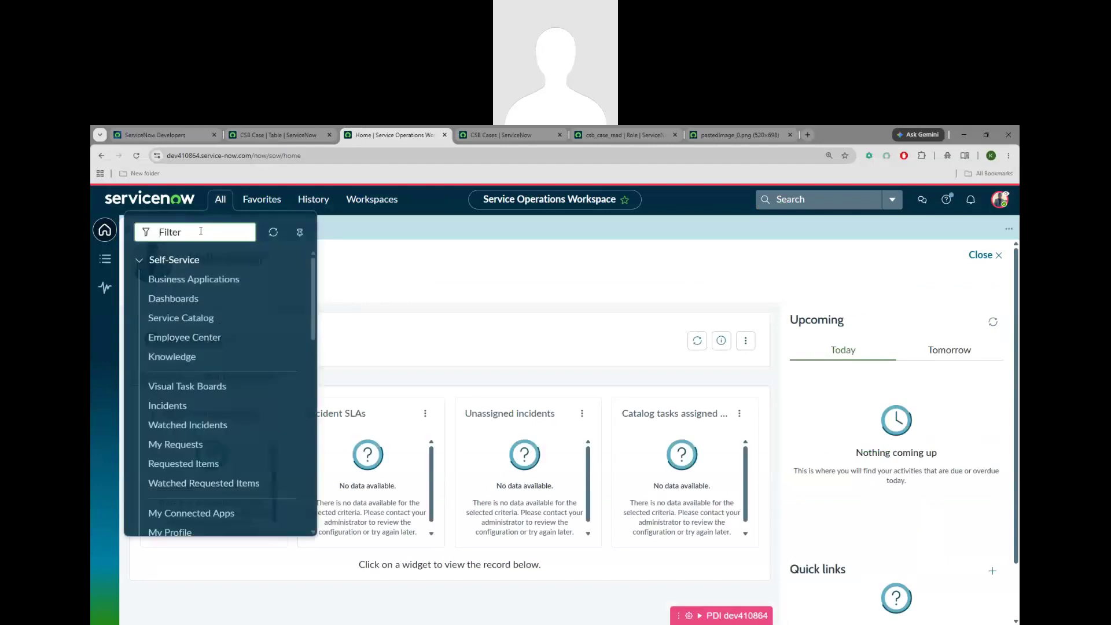
{"action": "type", "text": "csb"}
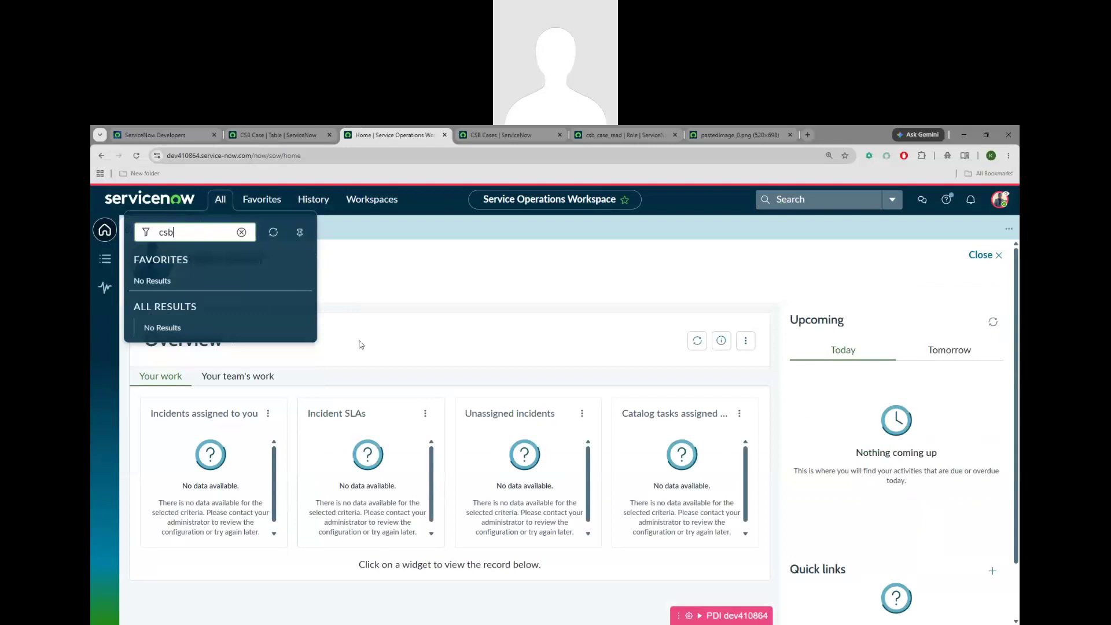
Step: Review the u_csb_case_user role on the CSB Case table record and recheck the csb navigator search in the impersonated session
{"action": "left_click", "coordinate": [276, 136]}
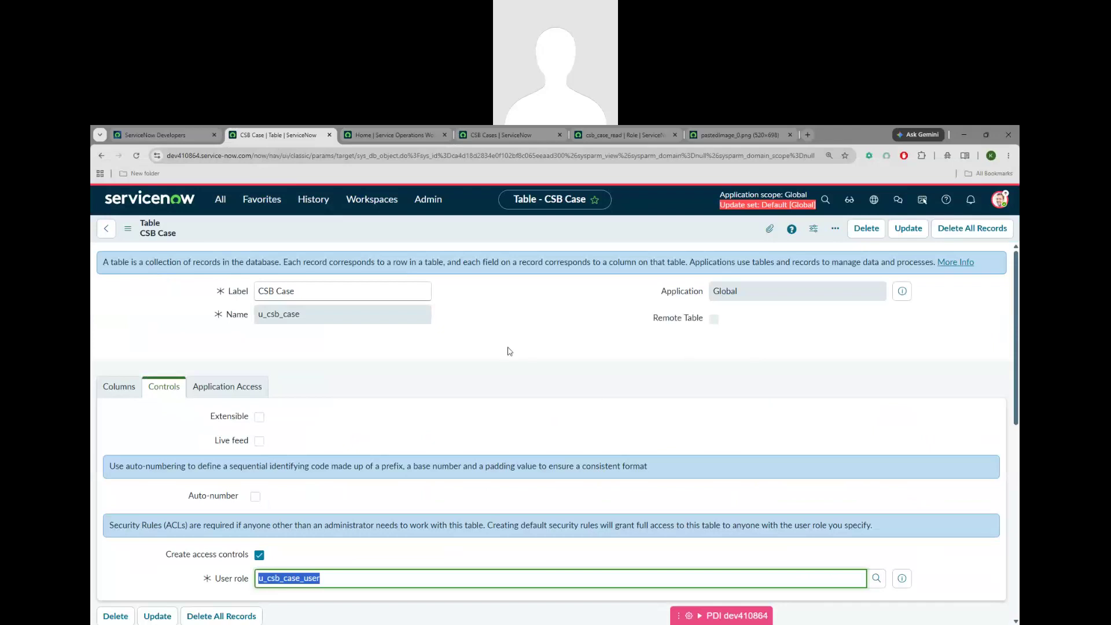
{"action": "scroll", "coordinate": [504, 351], "scroll_direction": "down", "scroll_amount": 3}
{"action": "left_click", "coordinate": [343, 382]}
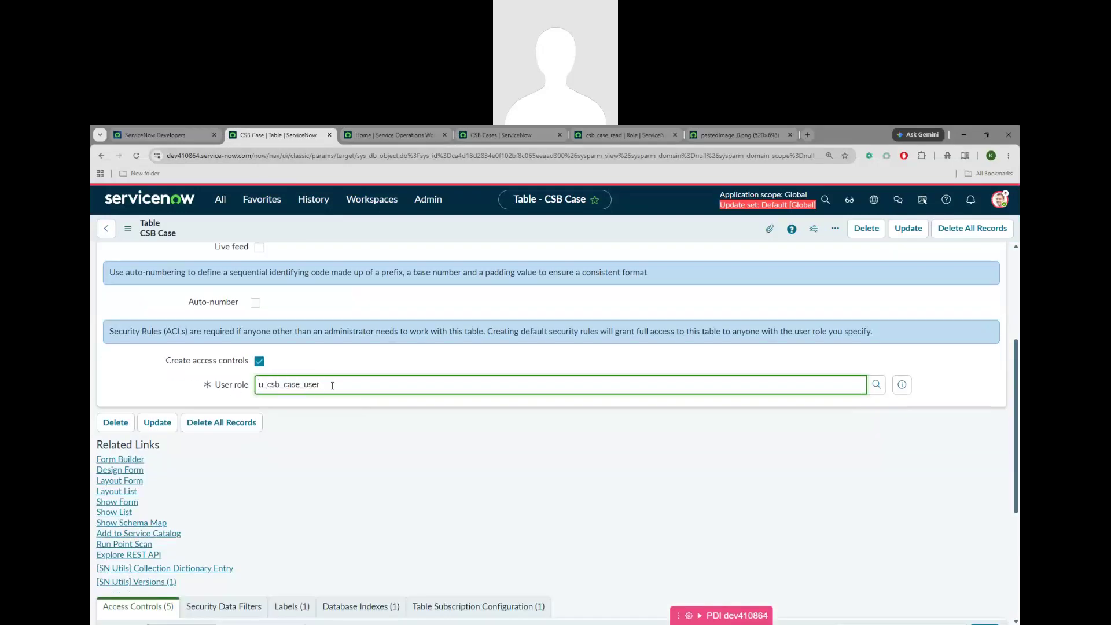
{"action": "left_click_drag", "start_coordinate": [332, 384], "coordinate": [249, 388]}
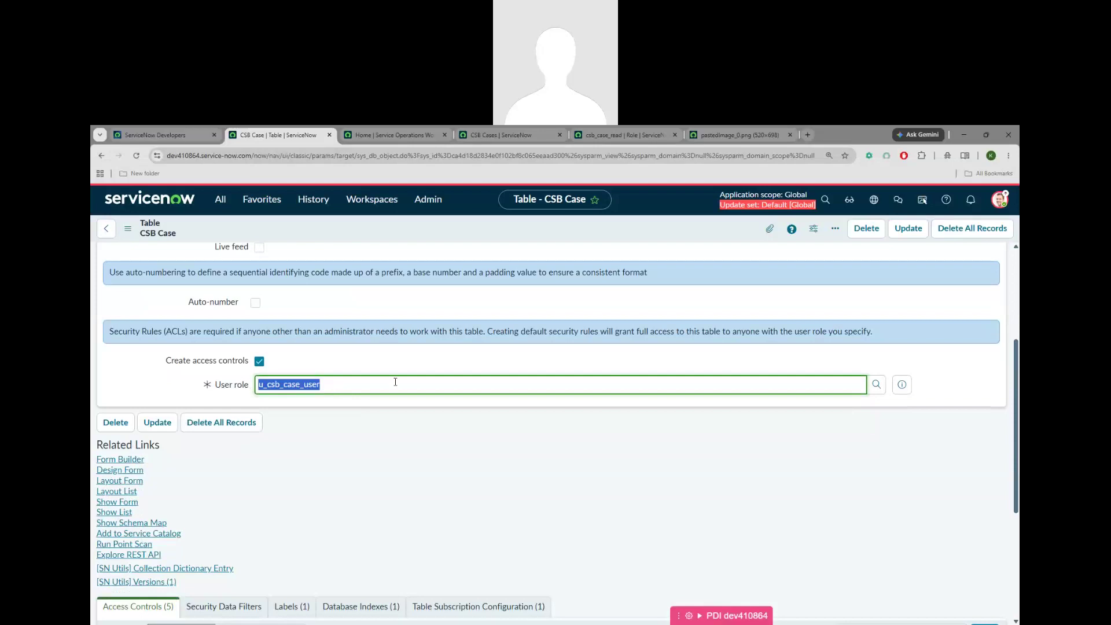
{"action": "left_click", "coordinate": [391, 135]}
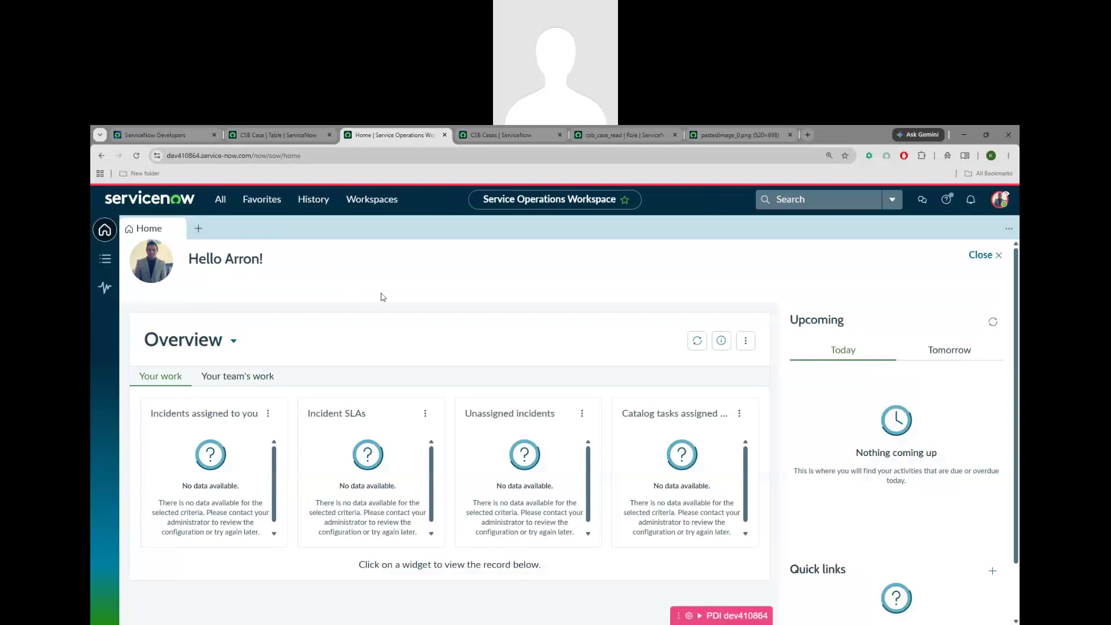
{"action": "left_click", "coordinate": [220, 200]}
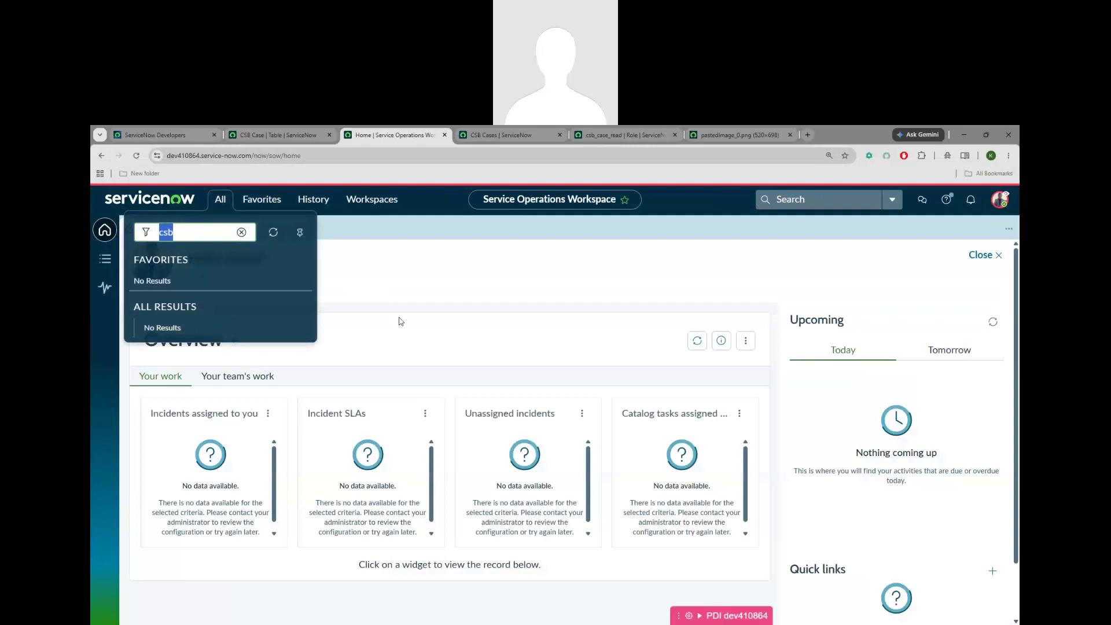
Step: Copy the table name u_csb_case from the CSB Case record and open u_csb_case.list in the impersonated session
{"action": "left_click", "coordinate": [269, 135]}
{"action": "scroll", "coordinate": [362, 344], "scroll_direction": "up", "scroll_amount": 3}
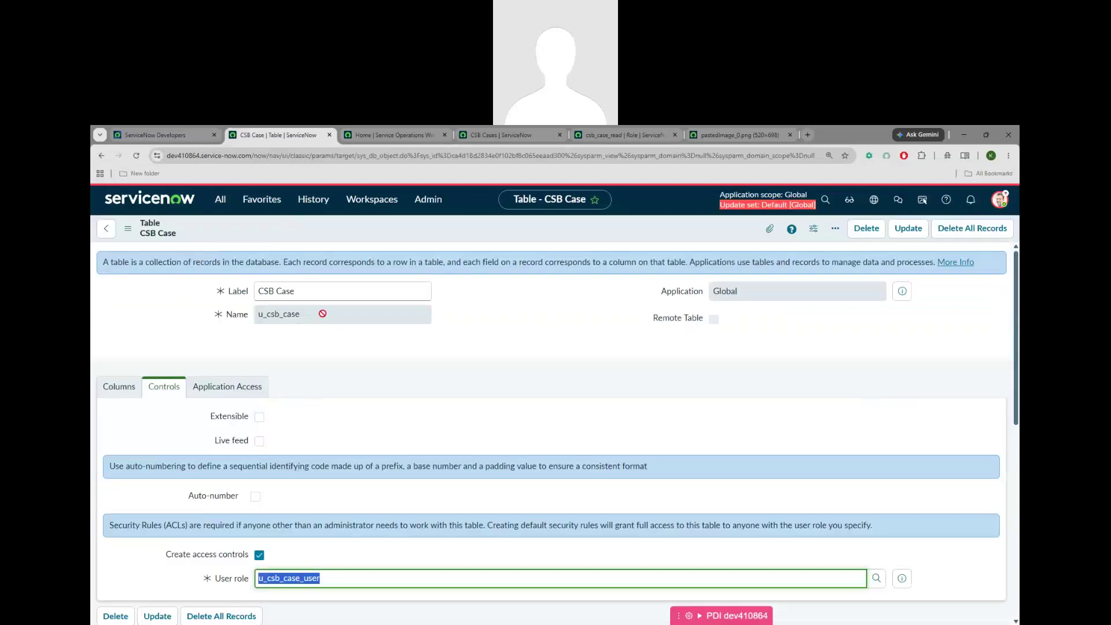
{"action": "left_click_drag", "start_coordinate": [321, 314], "coordinate": [255, 317]}
{"action": "key", "text": "ctrl+c"}
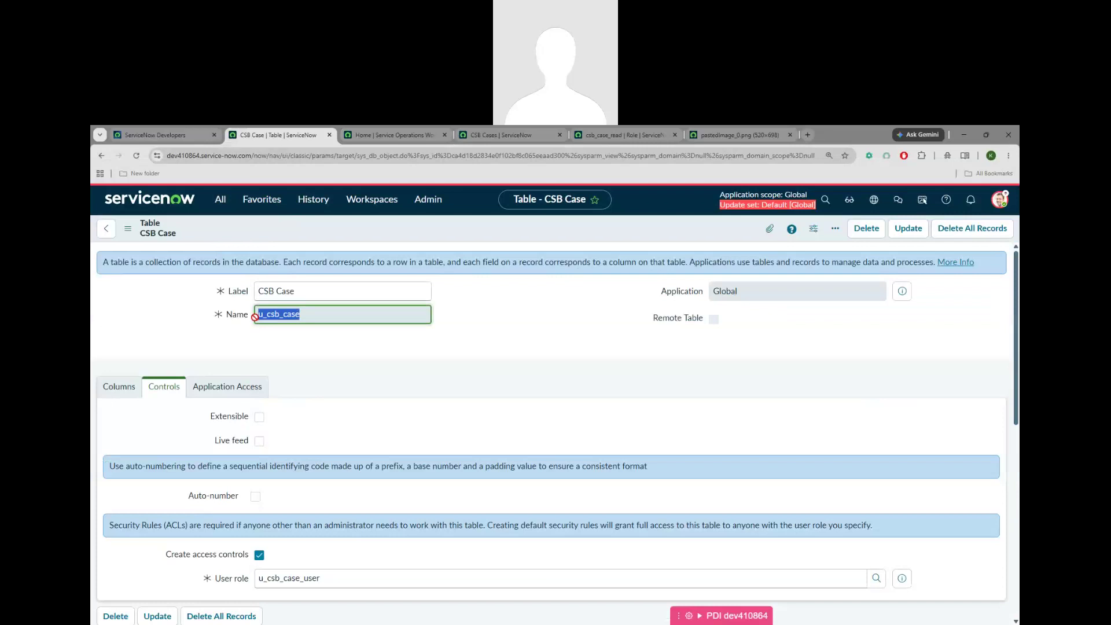
{"action": "left_click", "coordinate": [387, 135]}
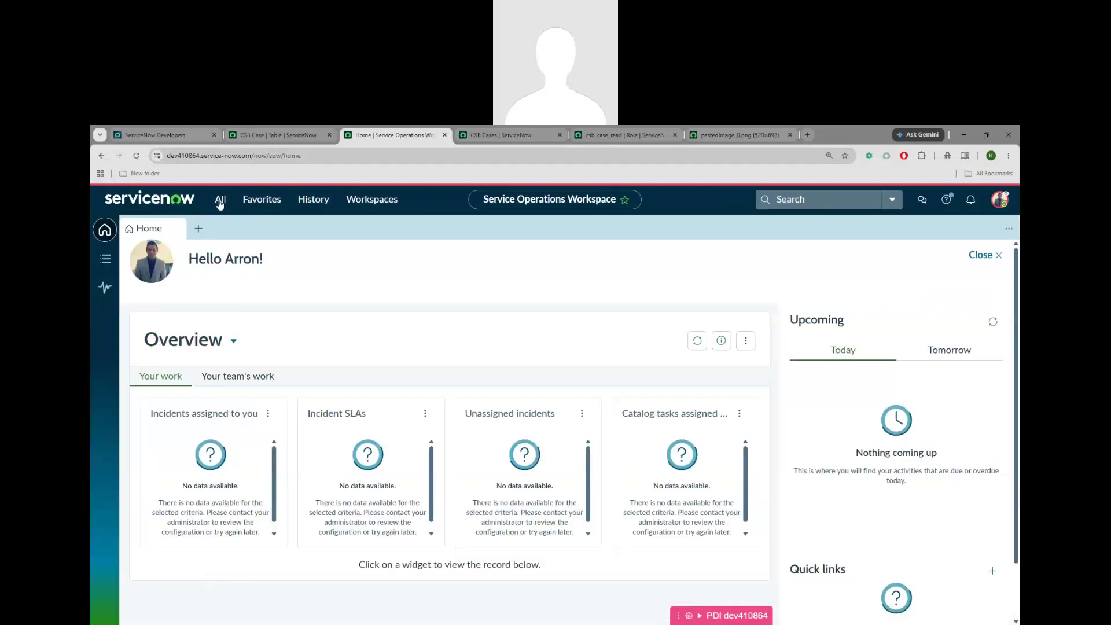
{"action": "left_click", "coordinate": [220, 201]}
{"action": "left_click_drag", "start_coordinate": [174, 232], "coordinate": [135, 232]}
{"action": "key", "text": "ctrl+v"}
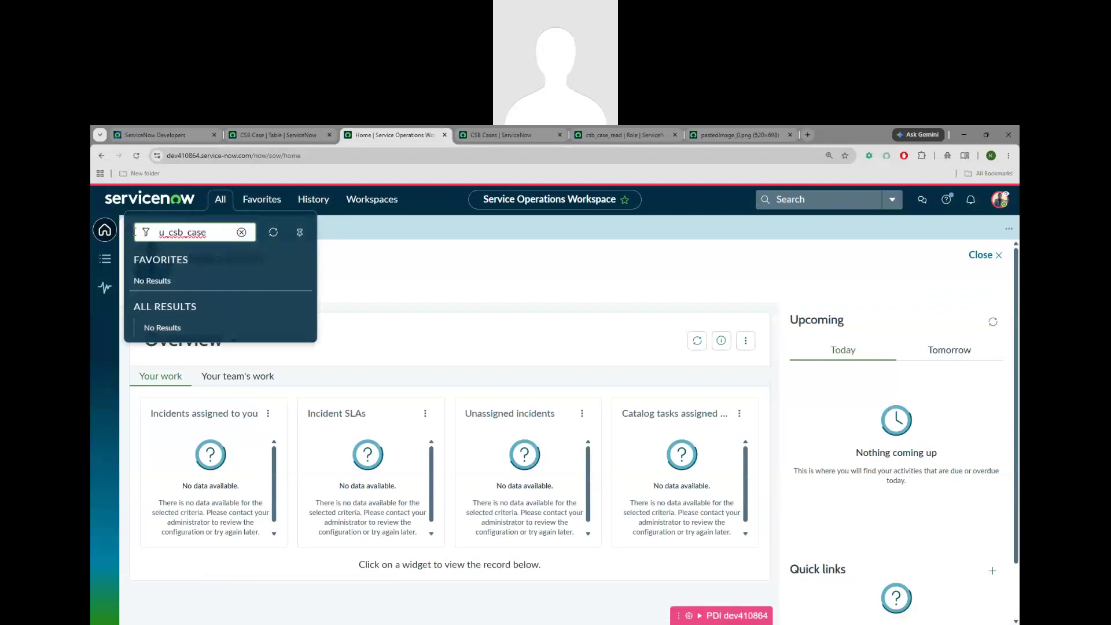
{"action": "type", "text": ".list"}
{"action": "key", "text": "Return"}
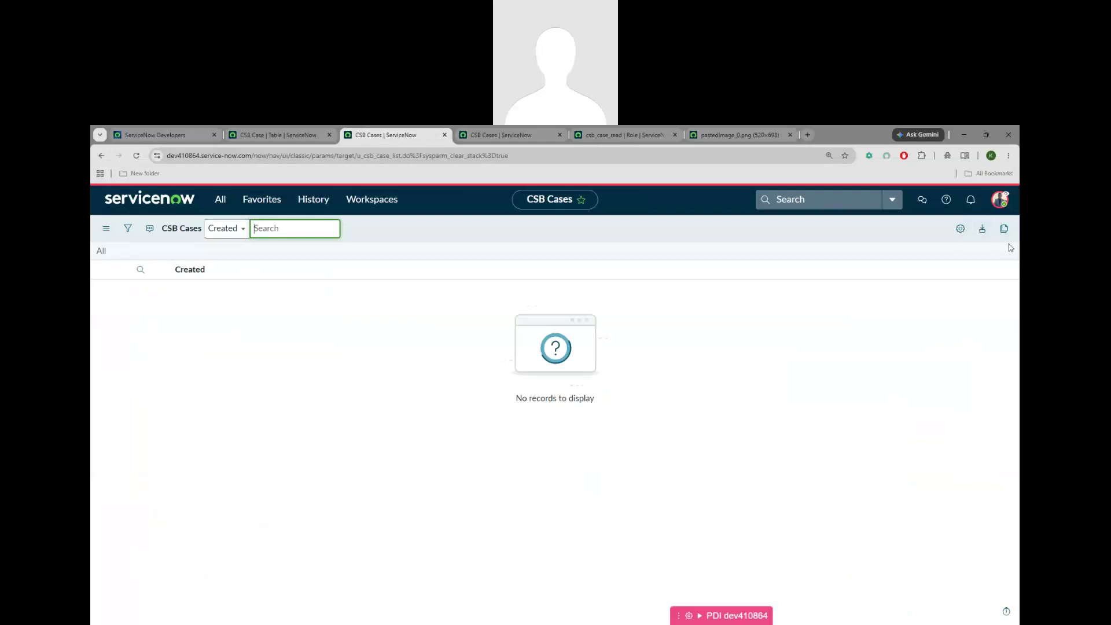
Step: Add the Number and Short Description columns to the personalized CSB Cases list
{"action": "left_click", "coordinate": [960, 230]}
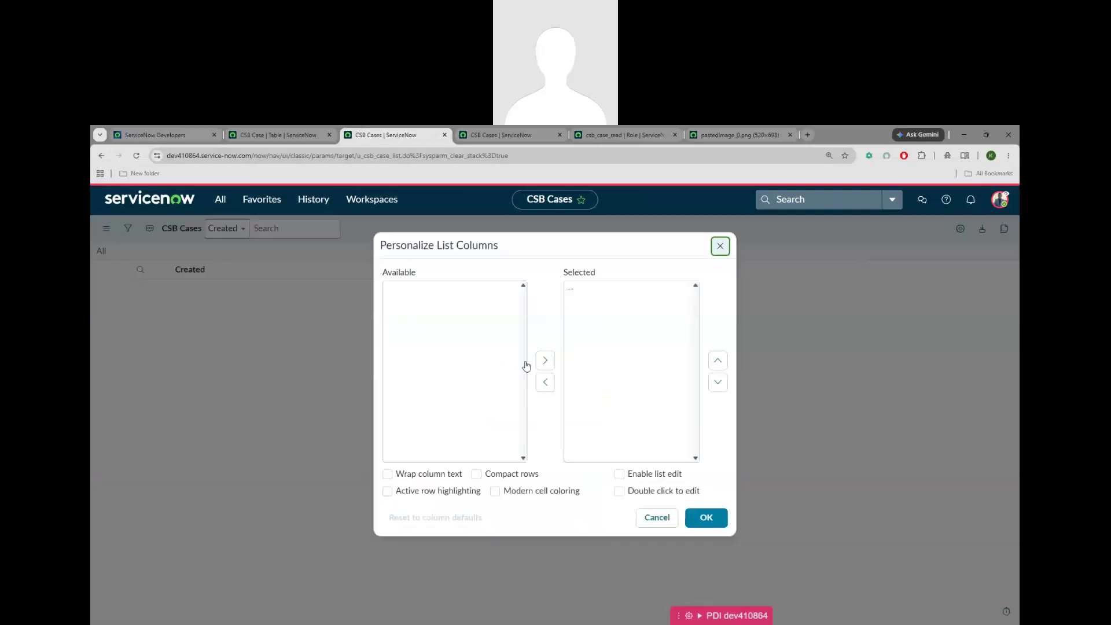
{"action": "left_click", "coordinate": [402, 301]}
{"action": "left_click", "coordinate": [408, 315], "text": "ctrl"}
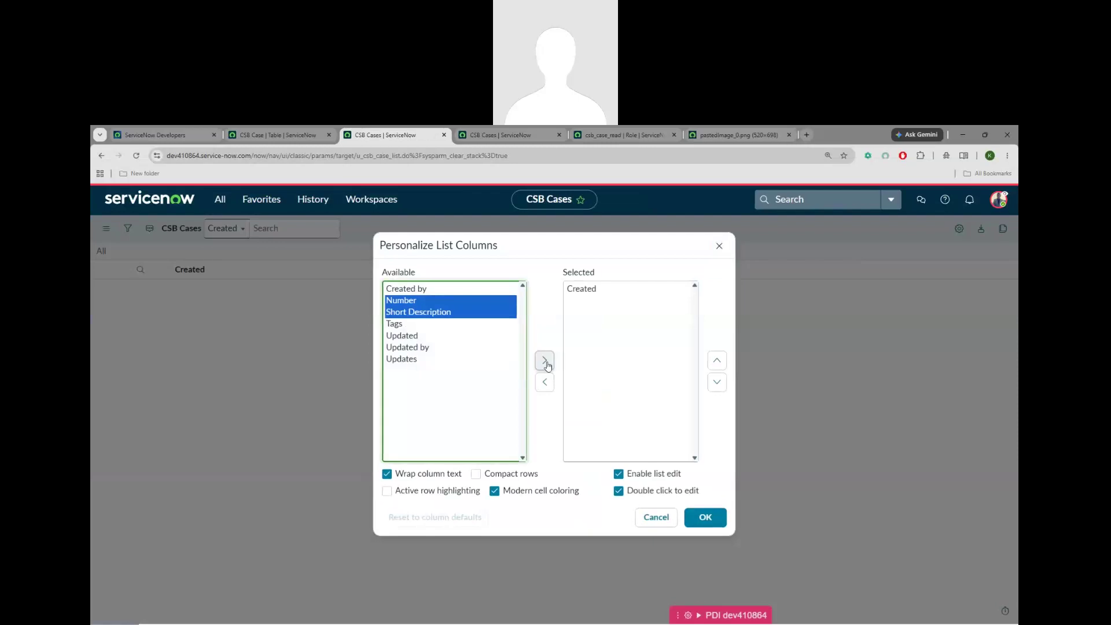
{"action": "left_click", "coordinate": [545, 360]}
{"action": "left_click", "coordinate": [592, 289]}
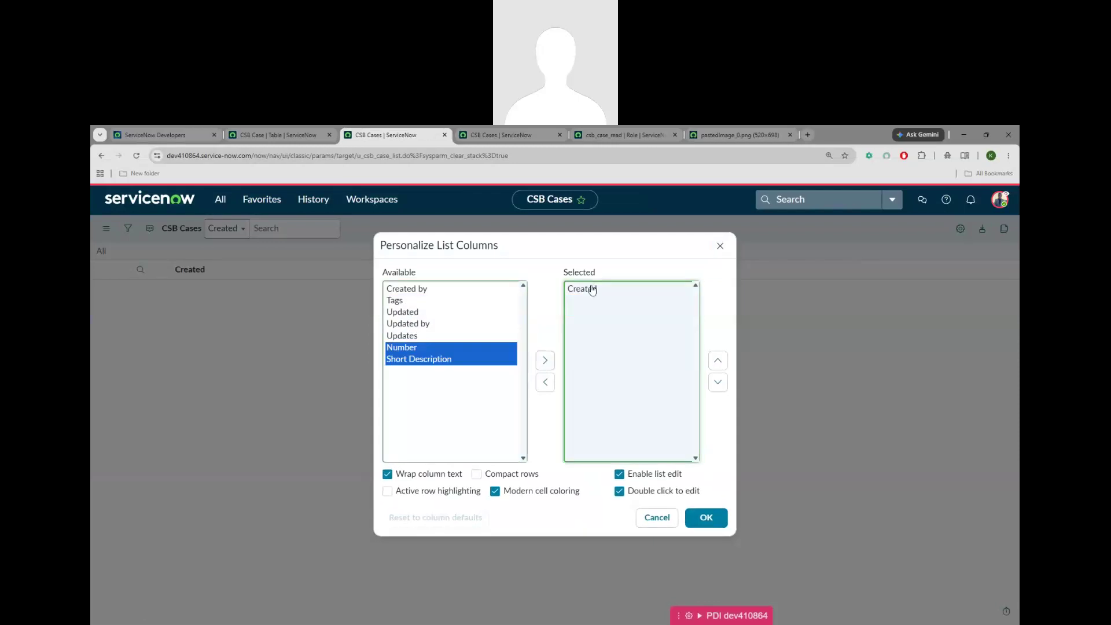
{"action": "left_click", "coordinate": [545, 360]}
{"action": "left_click", "coordinate": [706, 518]}
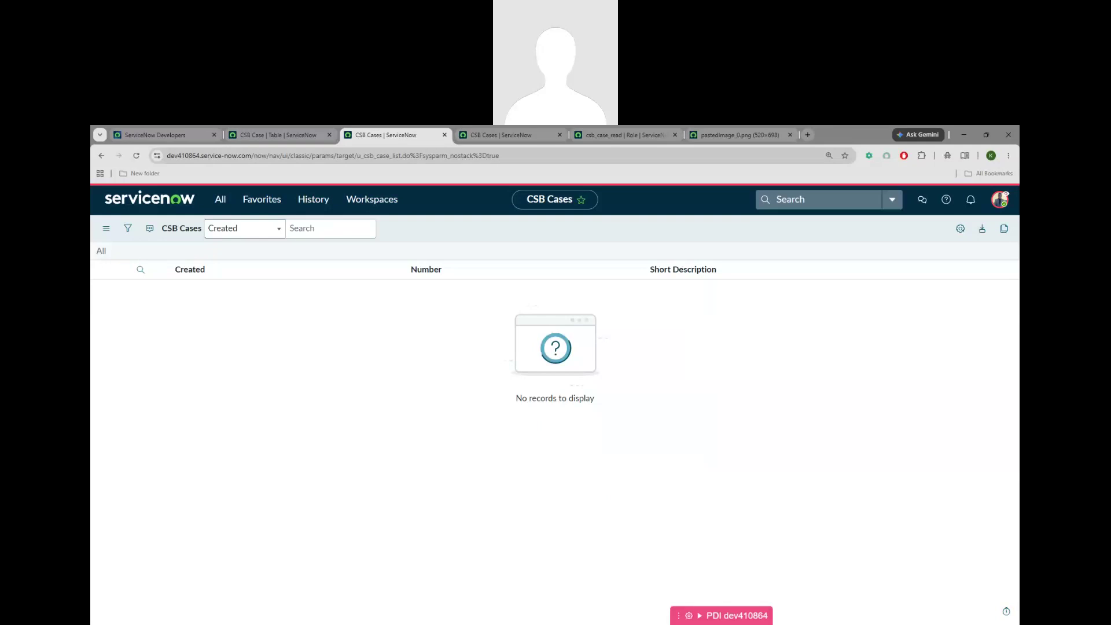
Step: Switch to the ACL notes in Notepad and move the u_csb_case_user entry onto its own line beneath "role -"
{"action": "key", "text": "alt+Tab"}
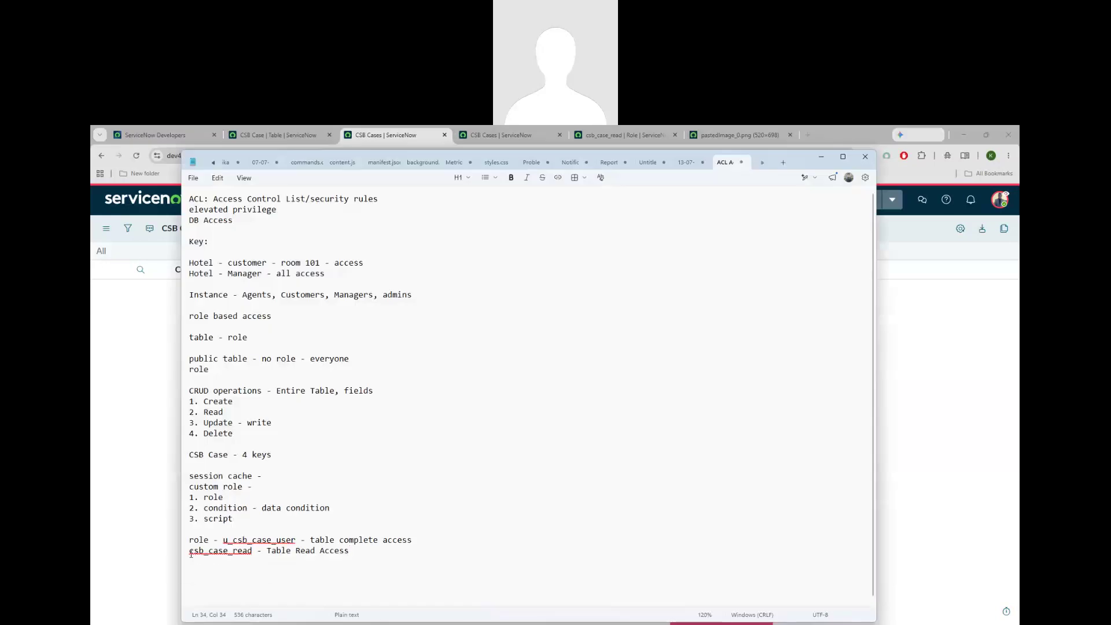
{"action": "left_click", "coordinate": [191, 554]}
{"action": "left_click", "coordinate": [371, 553]}
{"action": "left_click", "coordinate": [929, 471]}
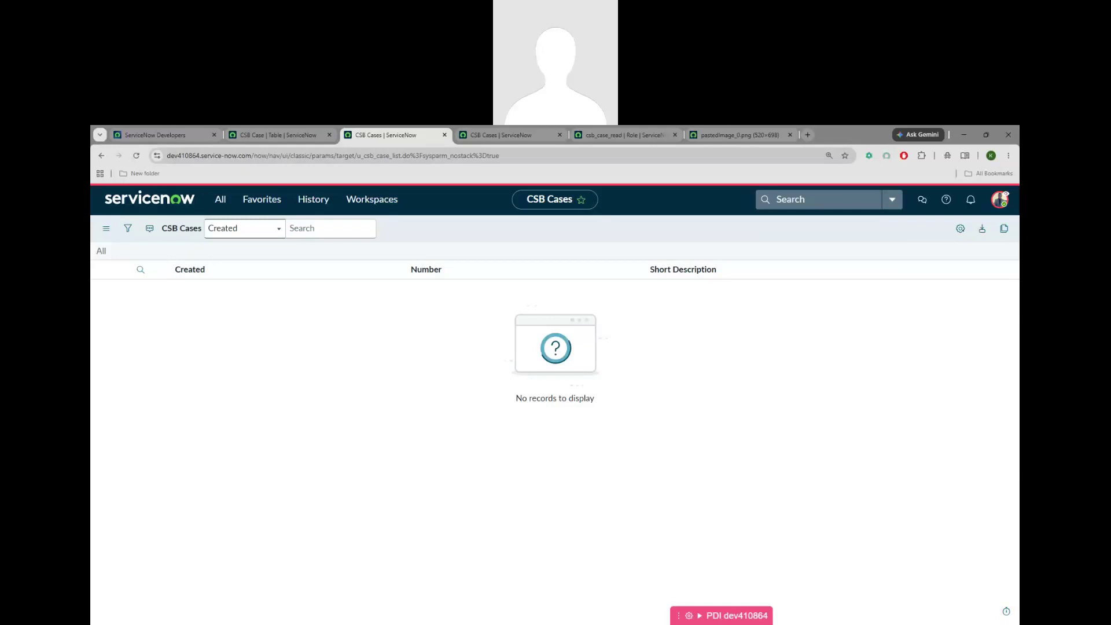
{"action": "left_click", "coordinate": [646, 621]}
{"action": "left_click", "coordinate": [646, 620]}
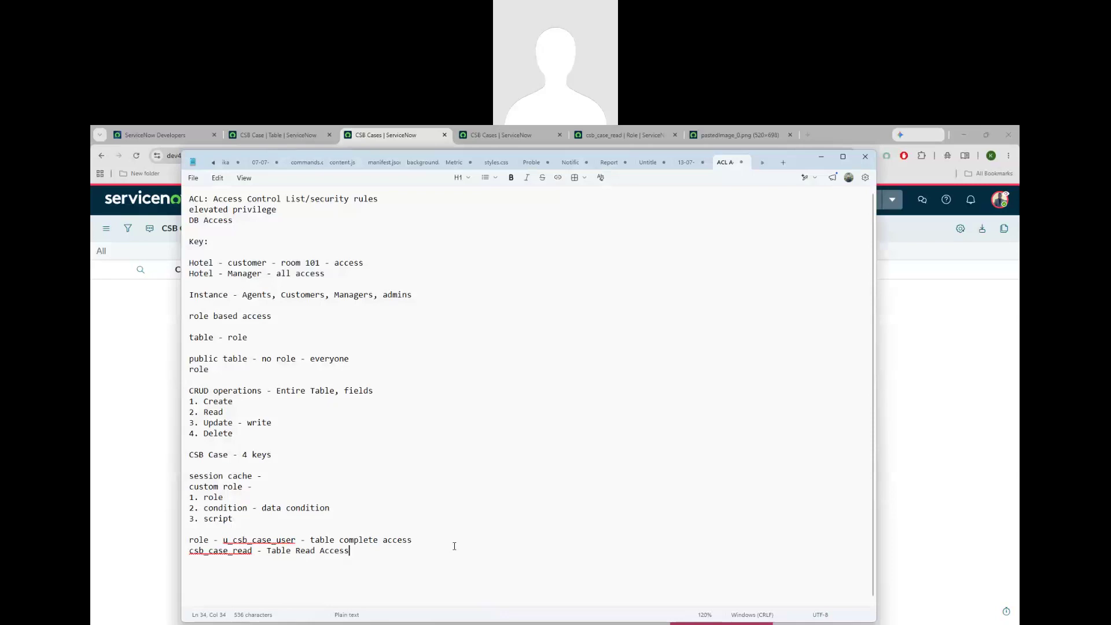
{"action": "left_click", "coordinate": [224, 541]}
{"action": "key", "text": "Return"}
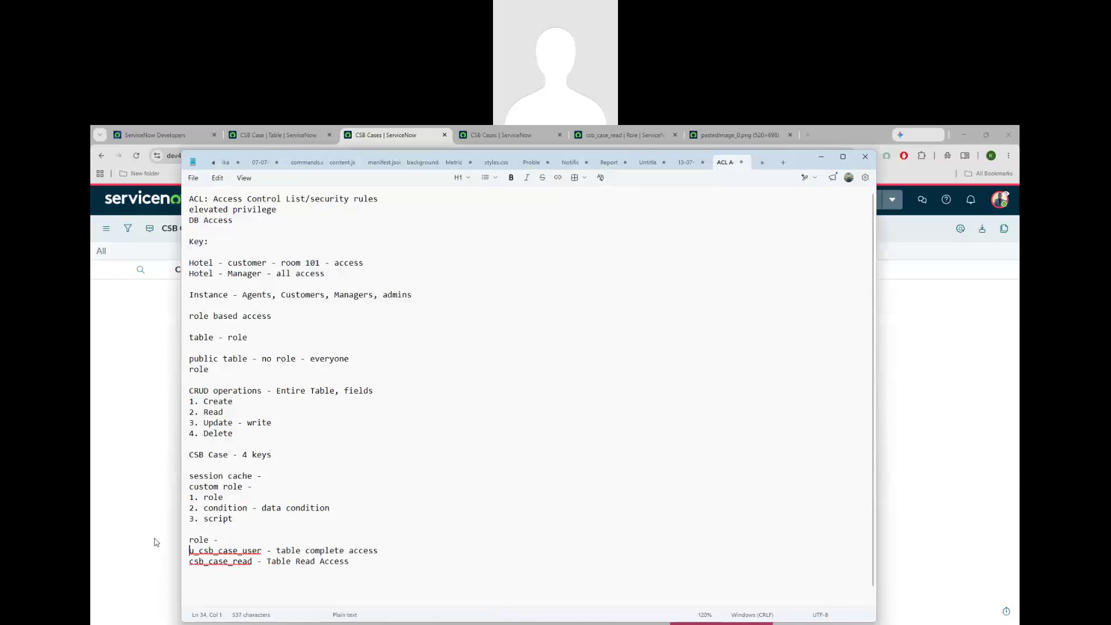
Step: Switch back to ServiceNow and end the user impersonation
{"action": "left_click", "coordinate": [945, 399]}
{"action": "left_click", "coordinate": [1000, 199]}
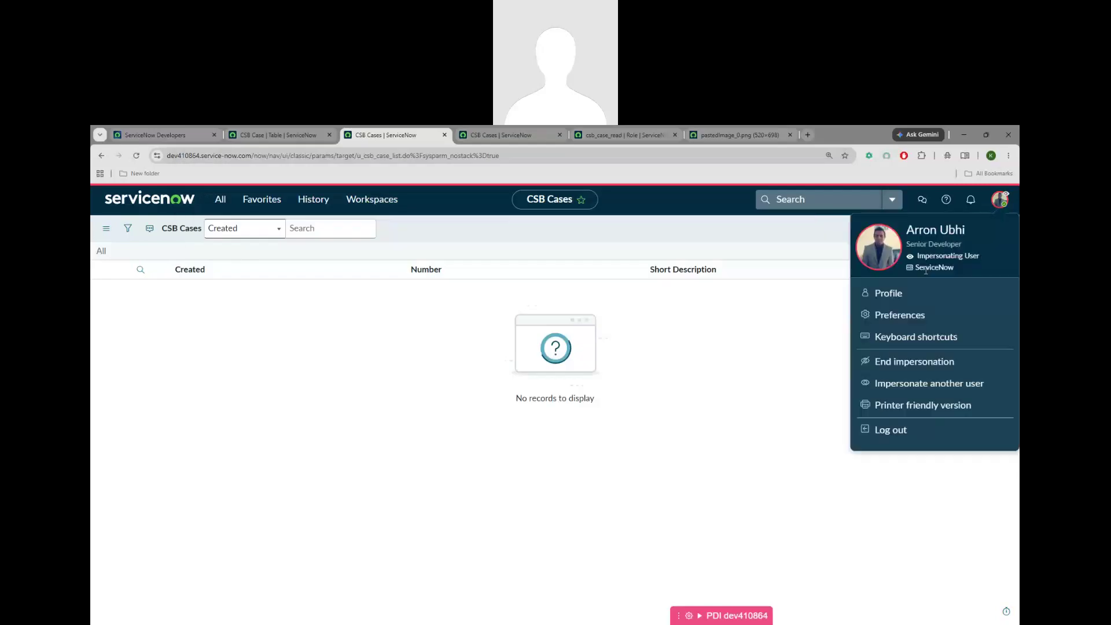
{"action": "left_click", "coordinate": [889, 361]}
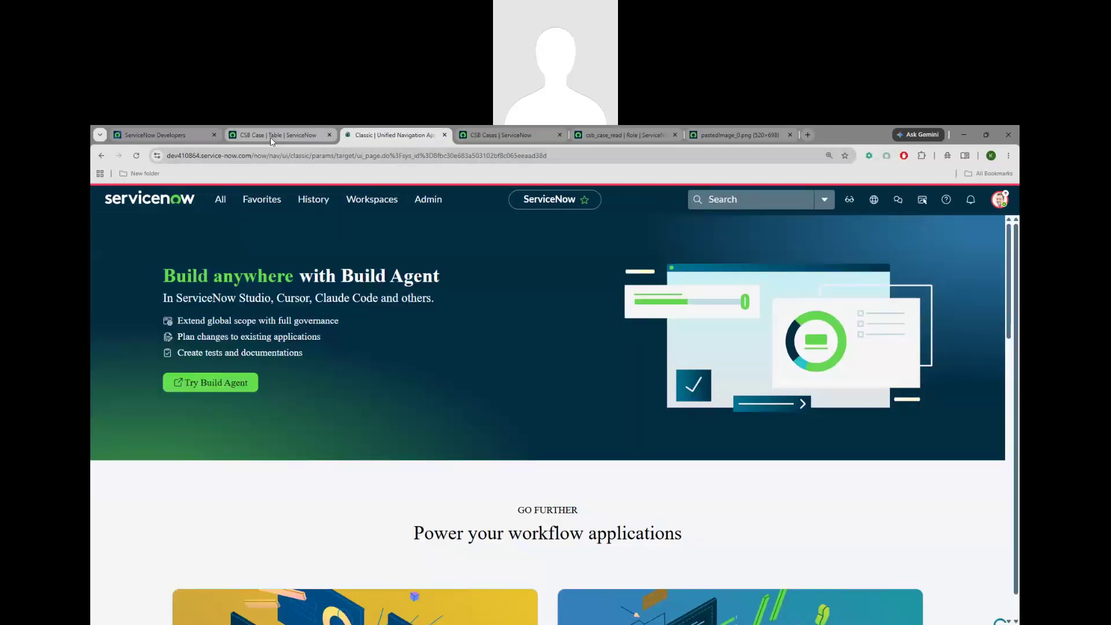
Step: Return to the CSB Case table's access controls and start a new access control record
{"action": "left_click", "coordinate": [270, 138]}
{"action": "scroll", "coordinate": [503, 380], "scroll_direction": "down", "scroll_amount": 10}
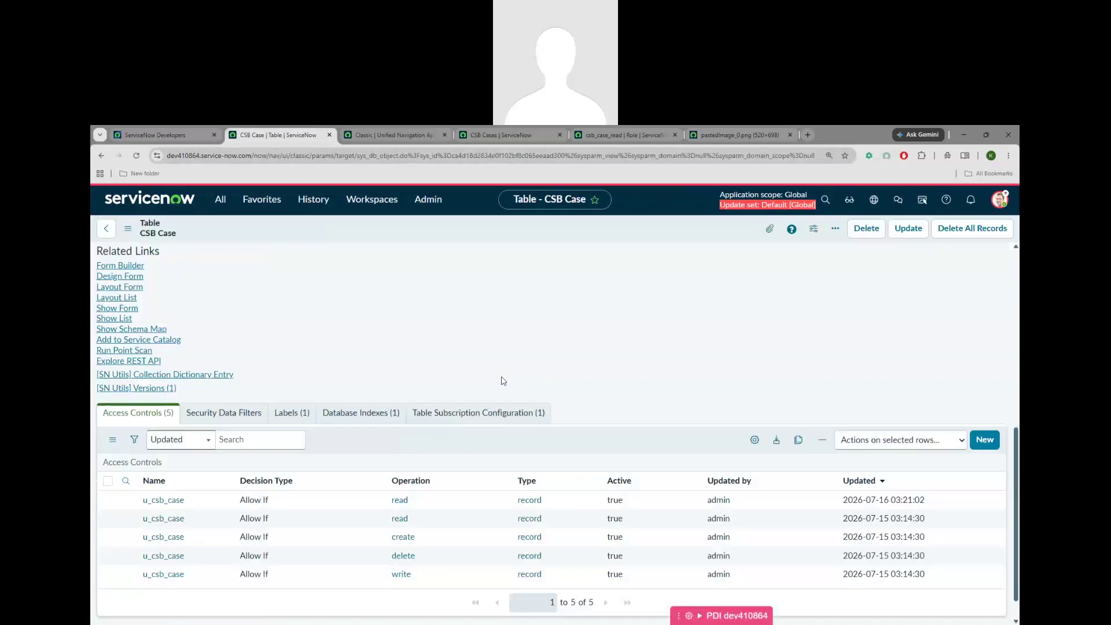
{"action": "scroll", "coordinate": [504, 380], "scroll_direction": "down", "scroll_amount": 1}
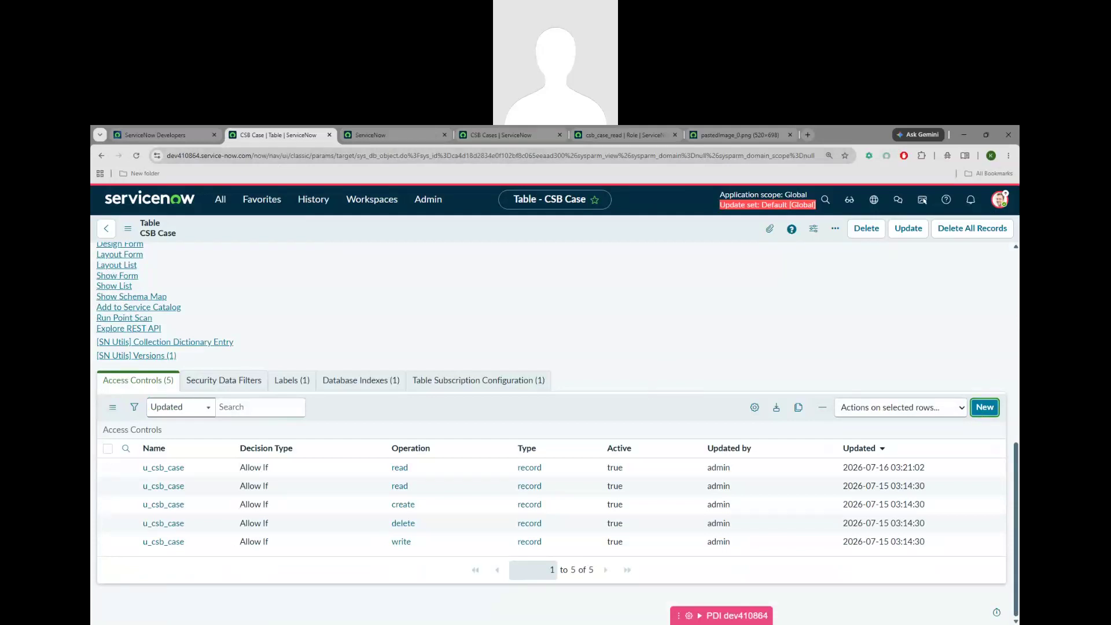
Step: Switch to the Notepad notes and highlight the Read and Create entries in the CRUD operations list
{"action": "key", "text": "alt+Tab"}
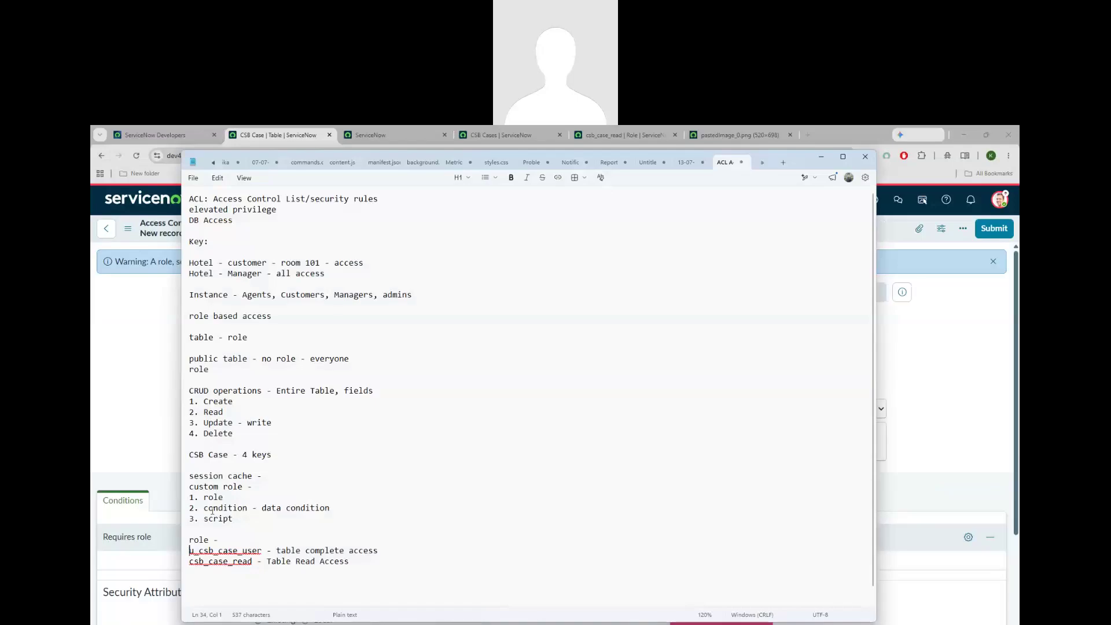
{"action": "left_click_drag", "start_coordinate": [204, 411], "coordinate": [223, 411]}
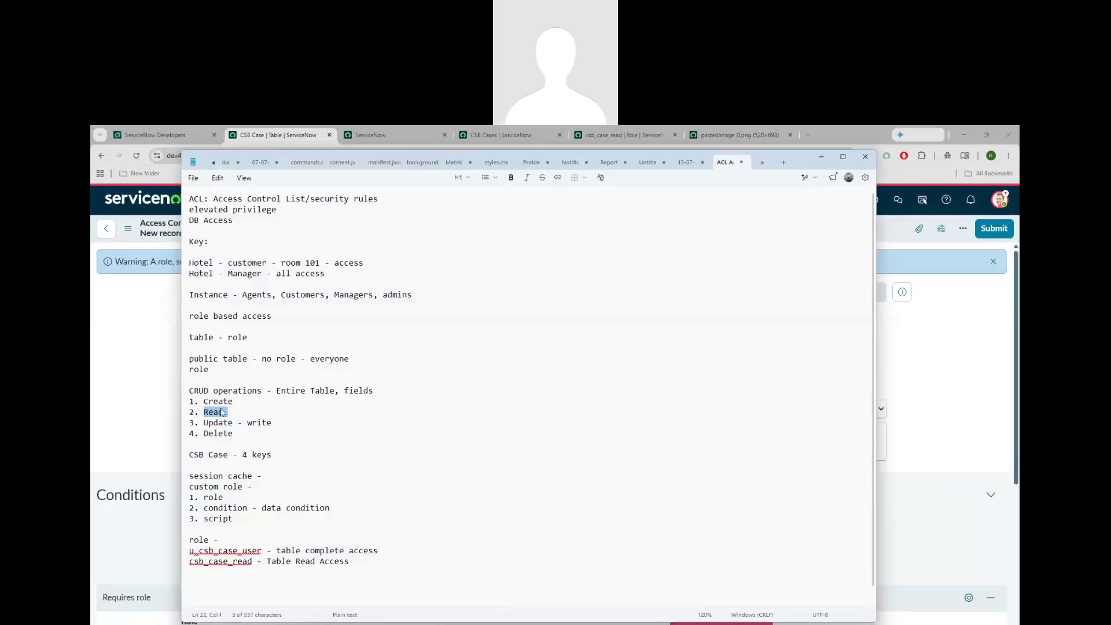
{"action": "left_click", "coordinate": [204, 402]}
{"action": "triple_click", "coordinate": [246, 403]}
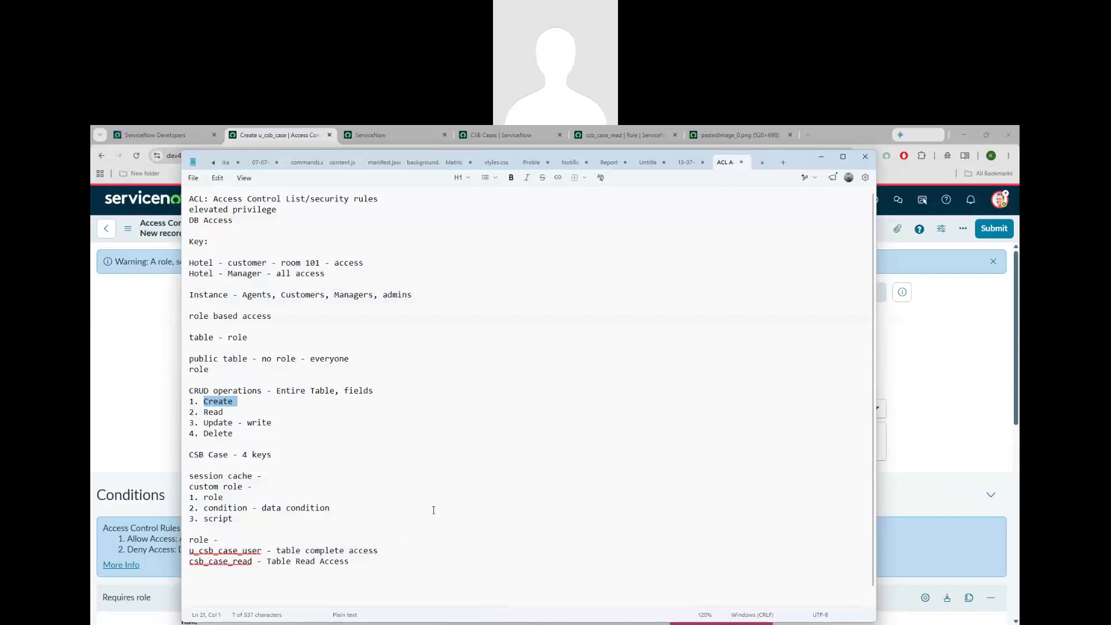
{"action": "scroll", "coordinate": [434, 504], "scroll_direction": "down", "scroll_amount": 1}
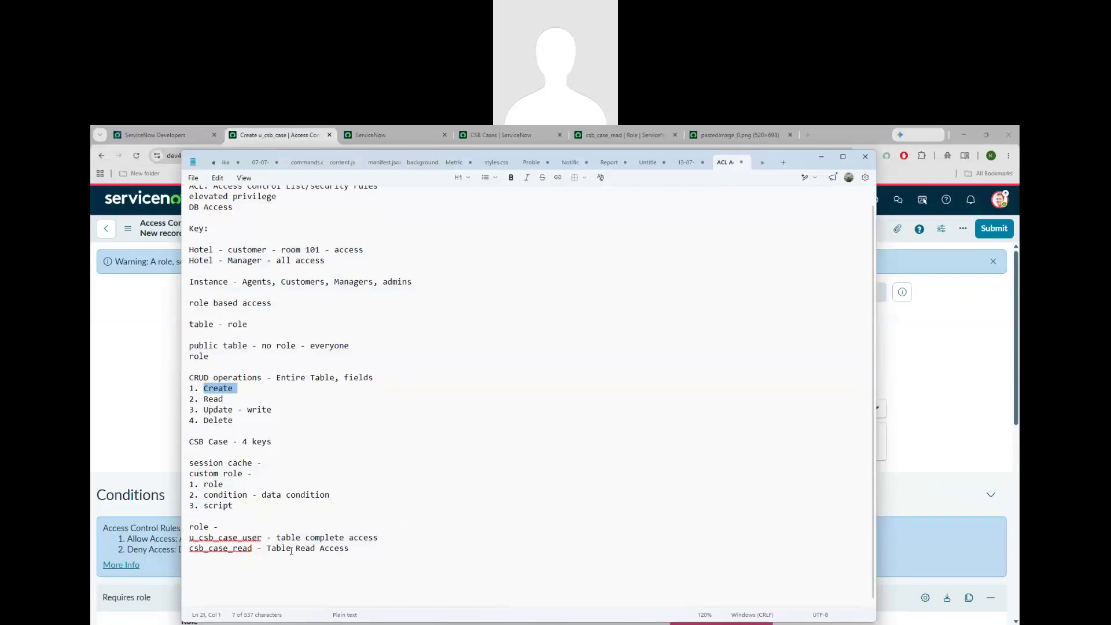
Step: Copy the role name csb_case_read from the last line of the notes
{"action": "double_click", "coordinate": [253, 548]}
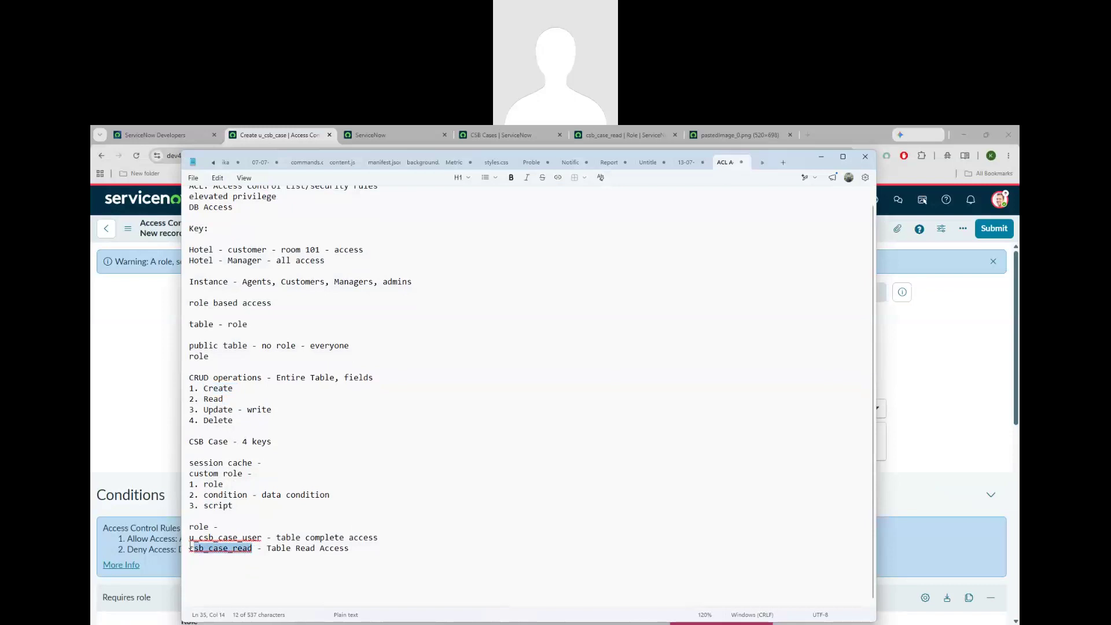
{"action": "left_click", "coordinate": [253, 548]}
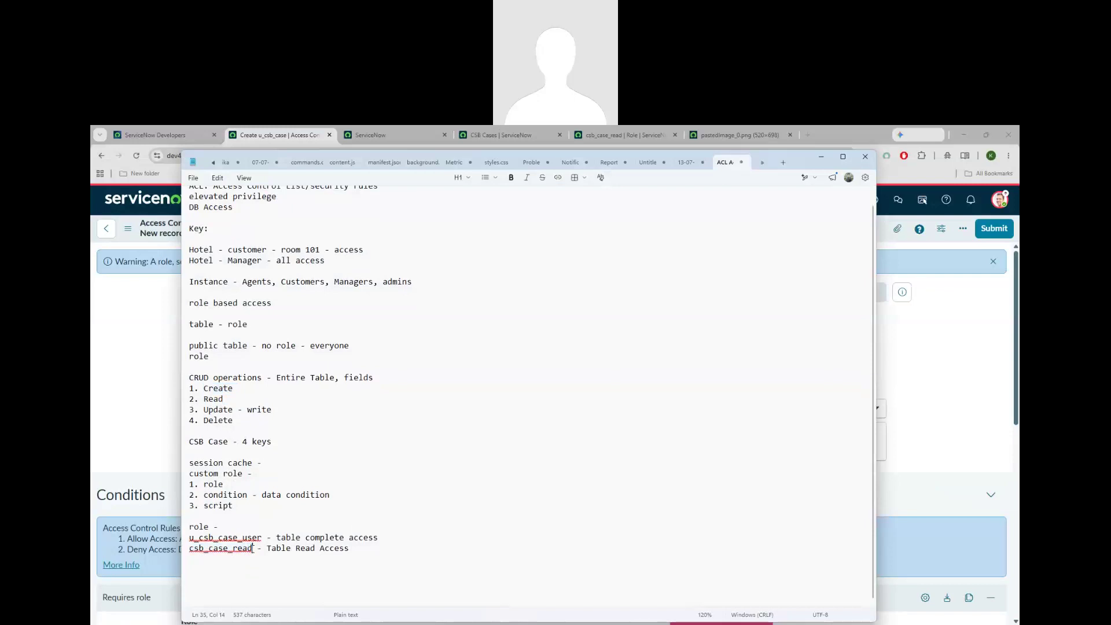
{"action": "double_click", "coordinate": [252, 548]}
{"action": "key", "text": "ctrl+c"}
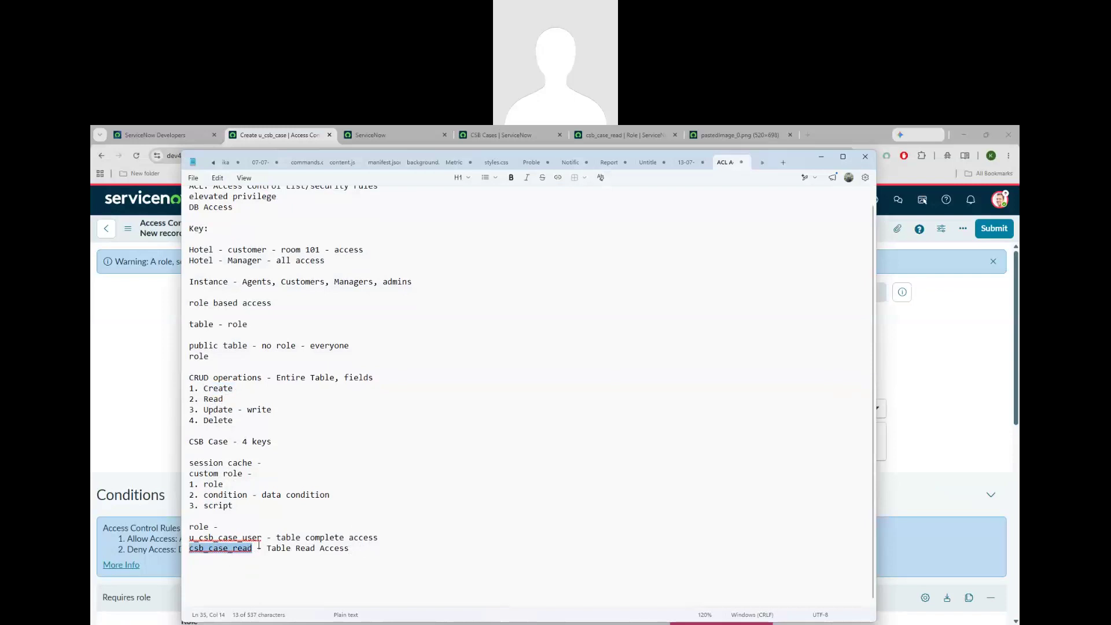
Step: Switch back to ServiceNow and add csb_case_read as the required role on the new create access control
{"action": "left_click", "coordinate": [948, 423]}
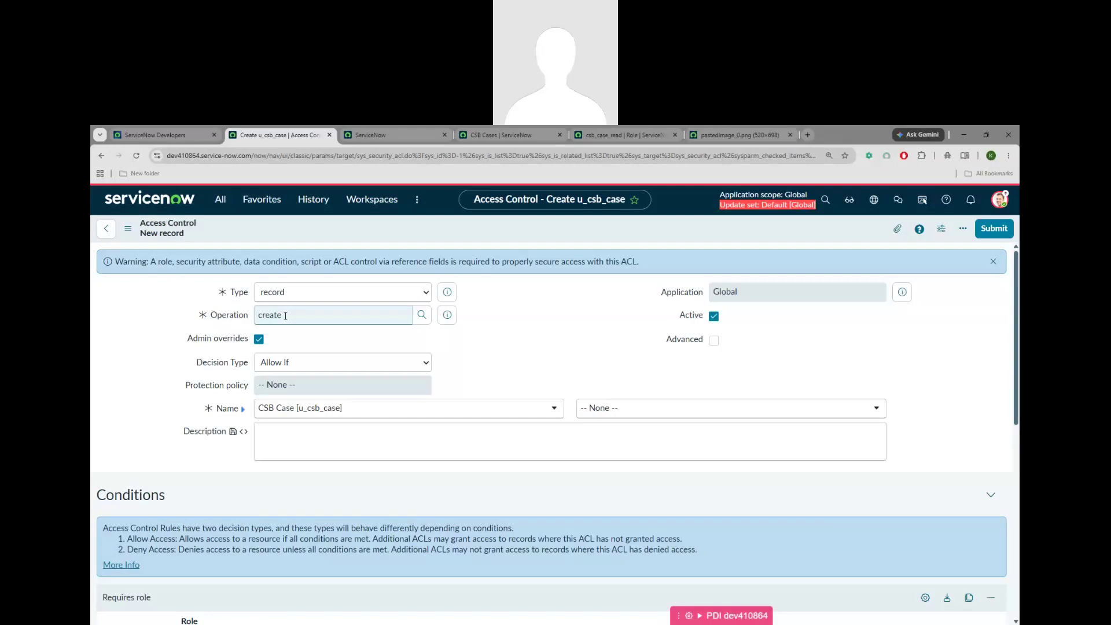
{"action": "left_click", "coordinate": [303, 316]}
{"action": "scroll", "coordinate": [209, 451], "scroll_direction": "down", "scroll_amount": 3}
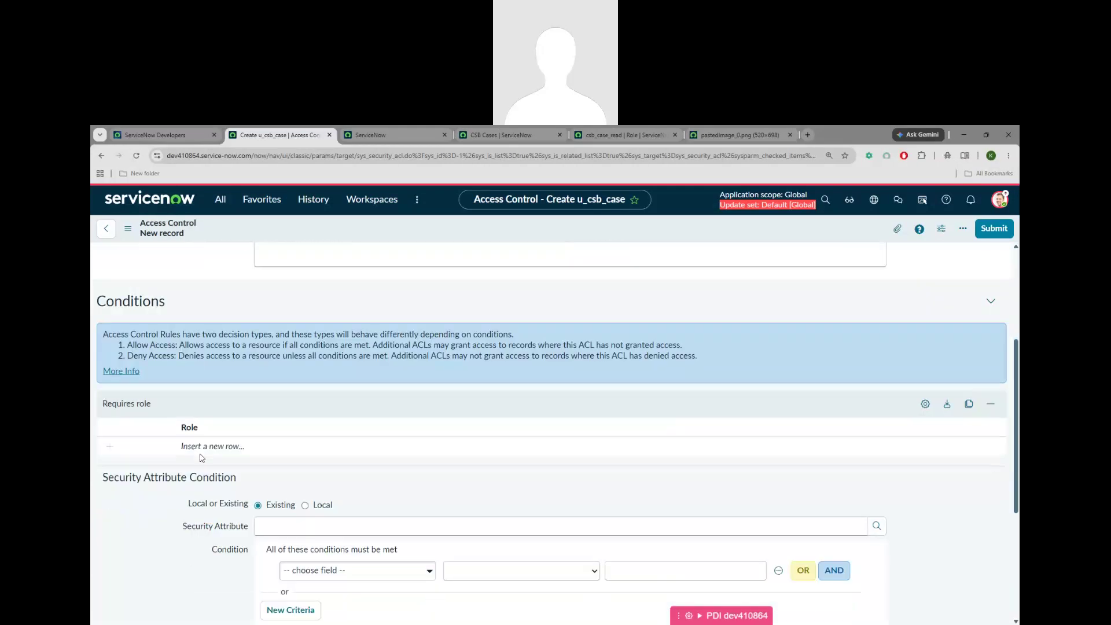
{"action": "left_click", "coordinate": [208, 447]}
{"action": "type", "text": "cs"}
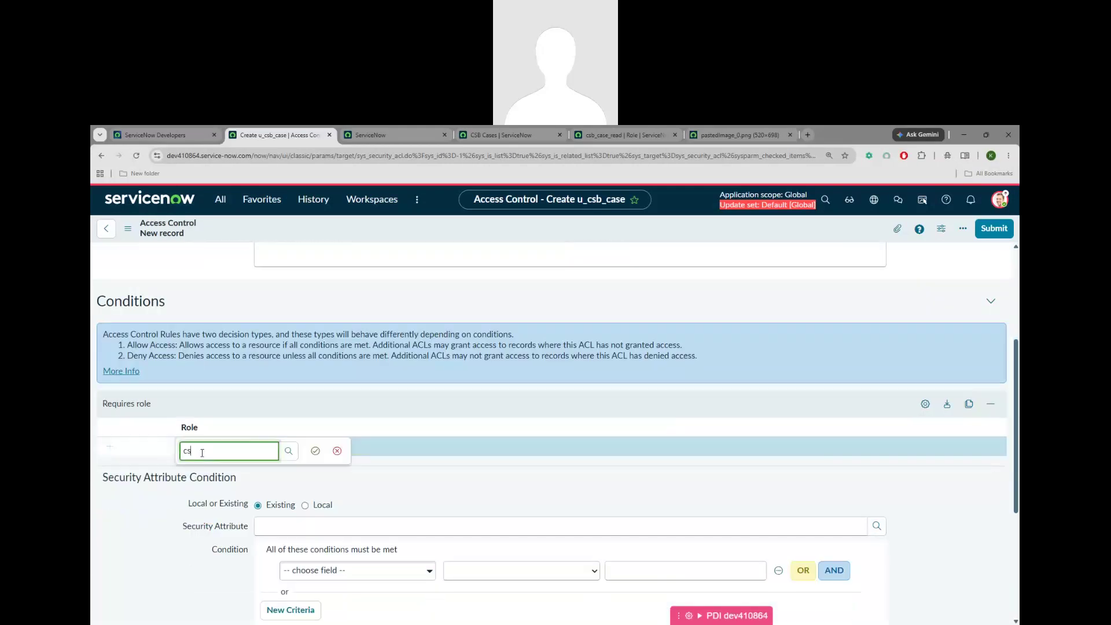
{"action": "left_click", "coordinate": [224, 483]}
{"action": "left_click", "coordinate": [314, 450]}
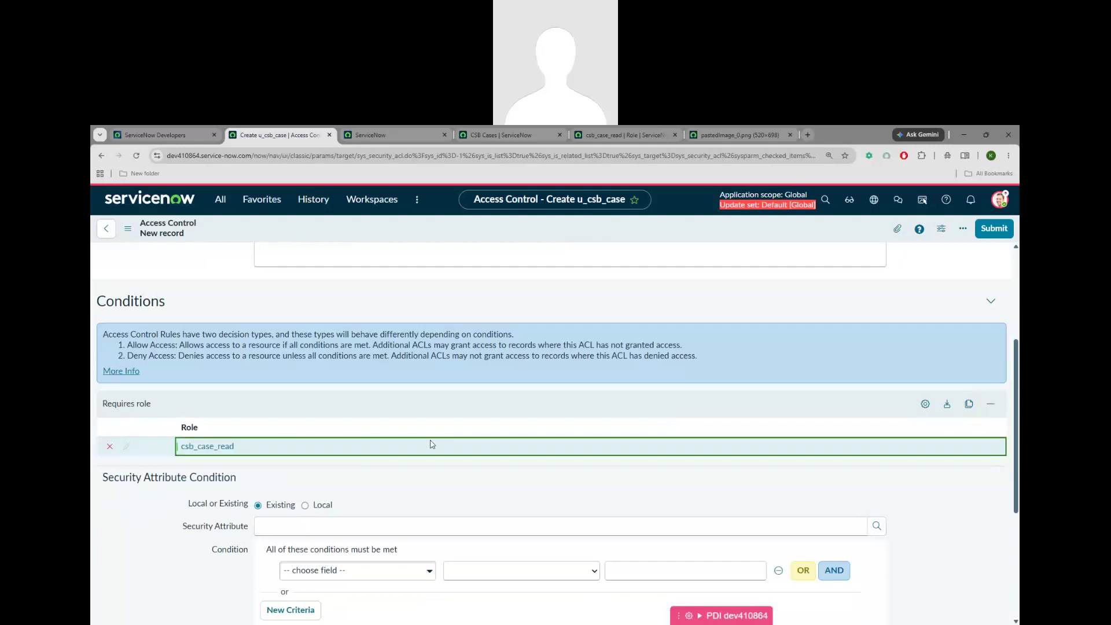
Step: Switch to the Notepad notes and add the line "csb_case_read - Table Create Access" beneath the read access entry
{"action": "key", "text": "alt+Tab"}
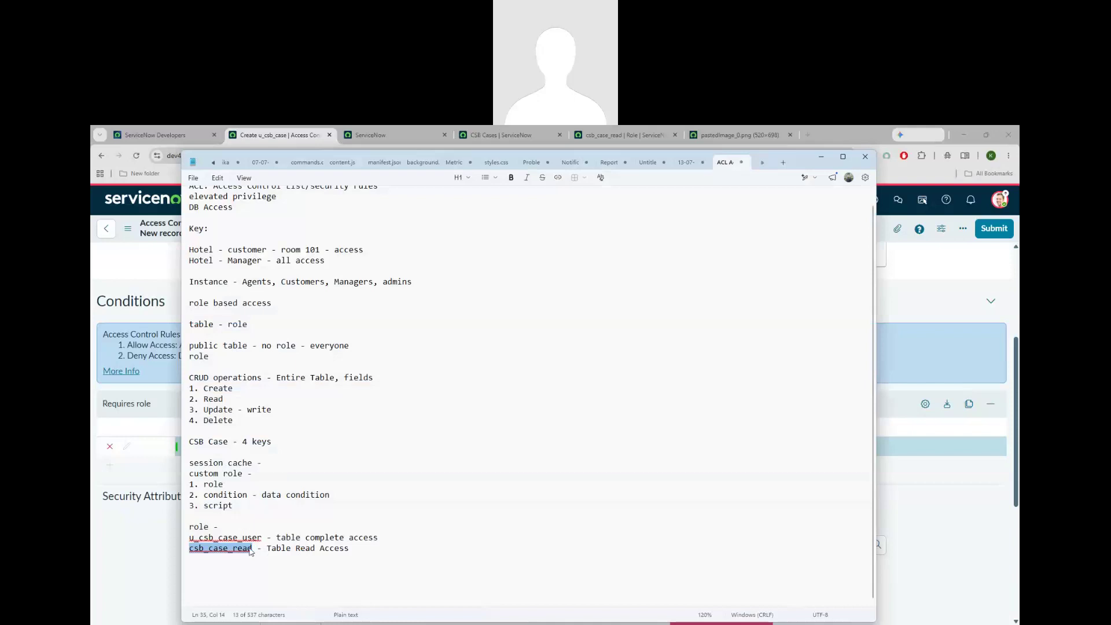
{"action": "left_click", "coordinate": [354, 549]}
{"action": "key", "text": "Return"}
{"action": "key", "text": "ctrl+v"}
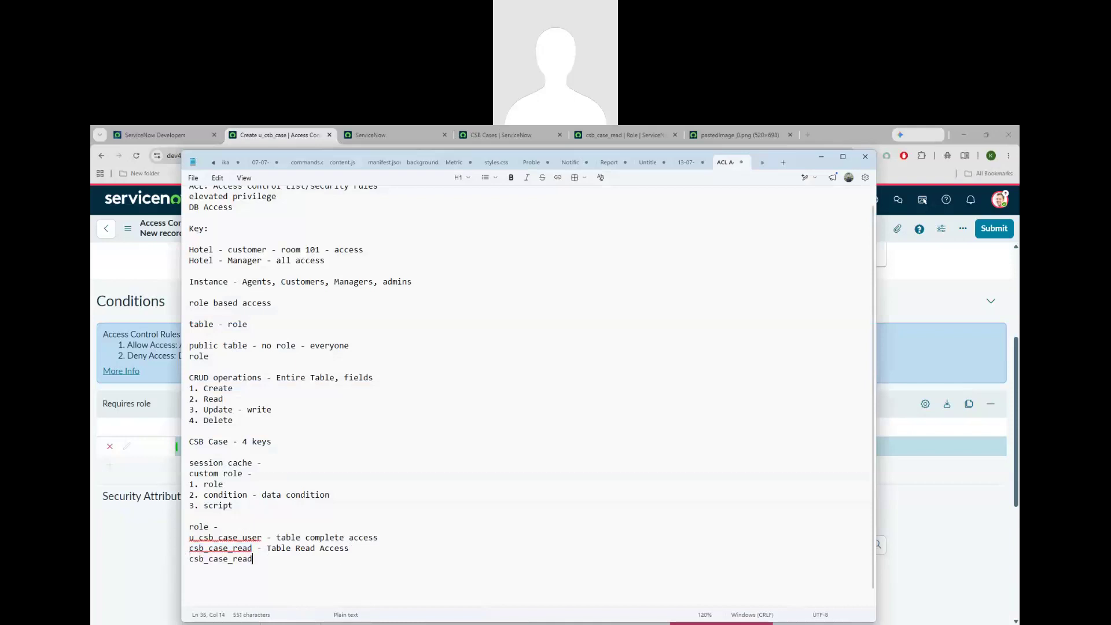
{"action": "type", "text": "- Table Create"}
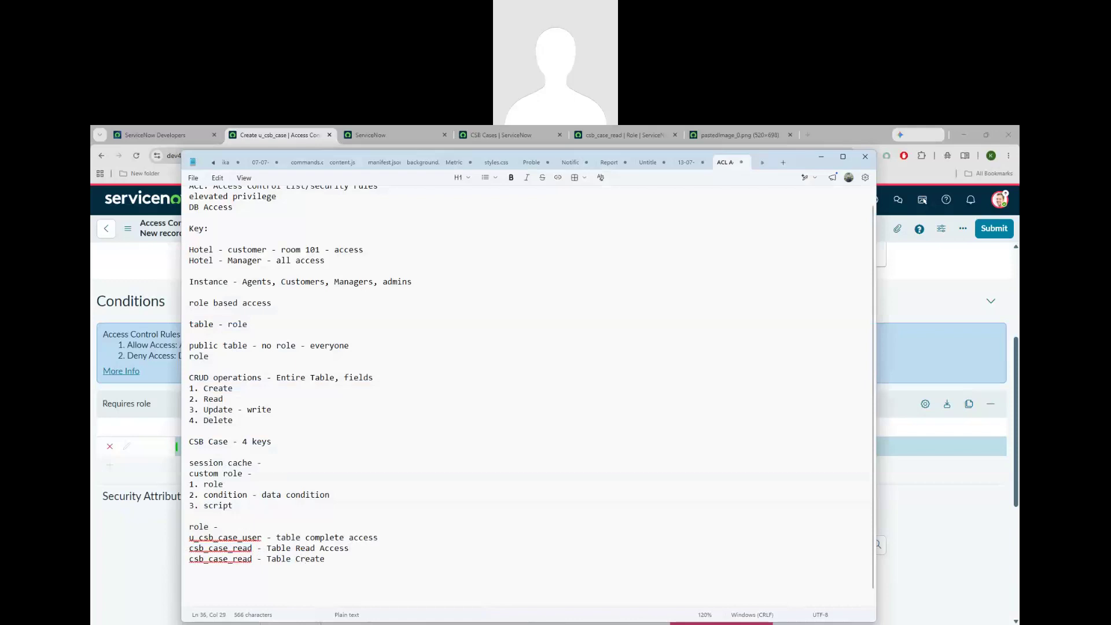
{"action": "type", "text": " Access"}
Step: Return to the new access control in ServiceNow, check its create operation and save the record
{"action": "left_click", "coordinate": [896, 320]}
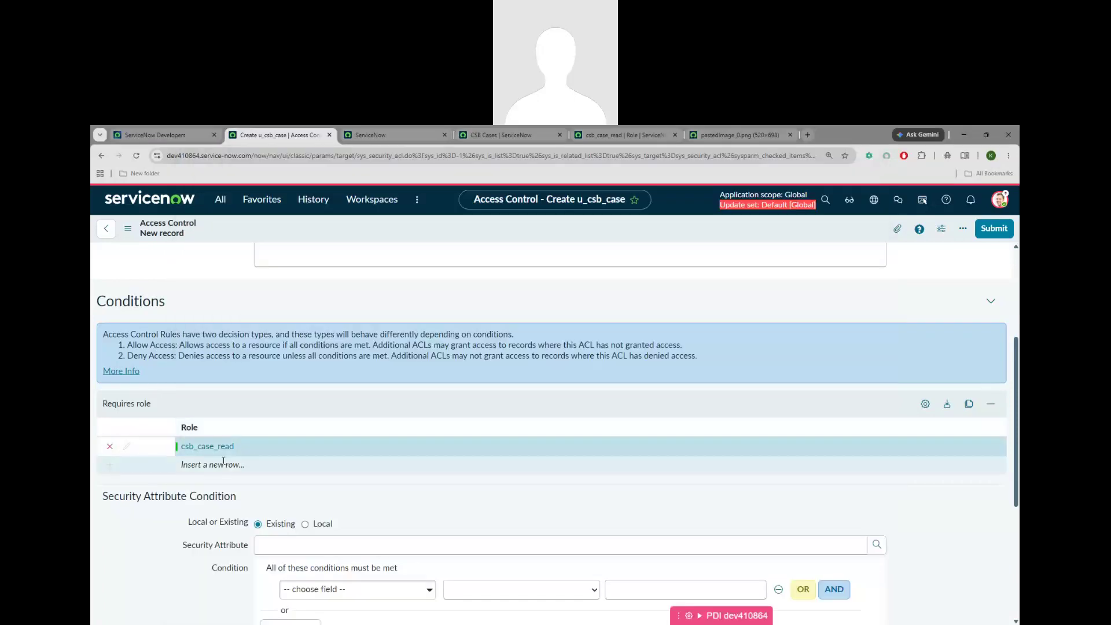
{"action": "scroll", "coordinate": [262, 378], "scroll_direction": "up", "scroll_amount": 3}
{"action": "left_click_drag", "start_coordinate": [335, 315], "coordinate": [234, 322]}
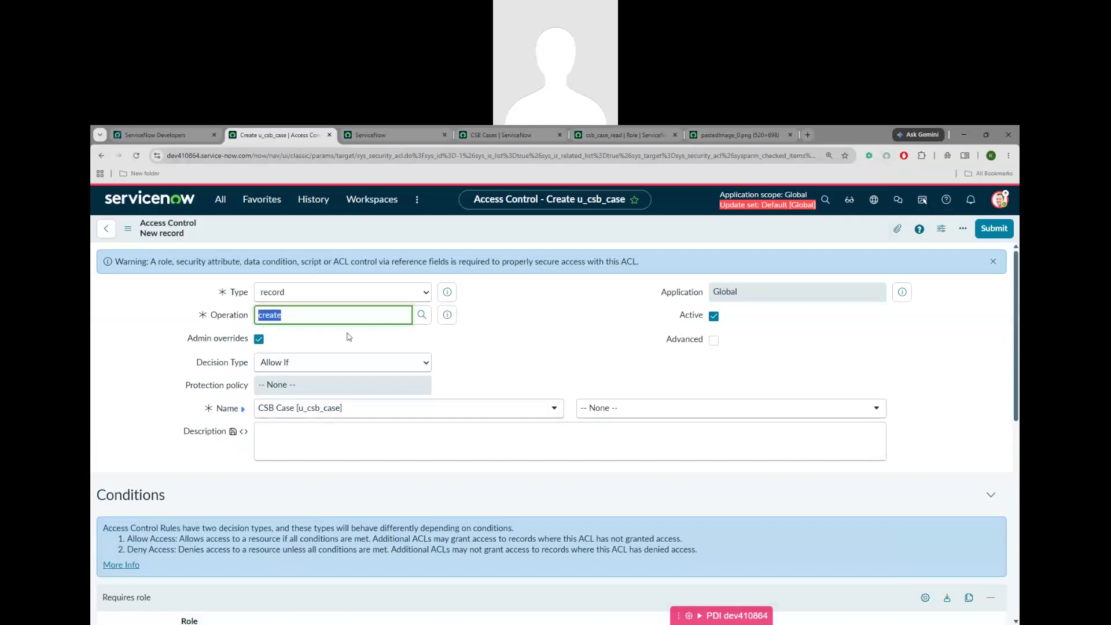
{"action": "right_click", "coordinate": [735, 228]}
{"action": "left_click", "coordinate": [748, 234]}
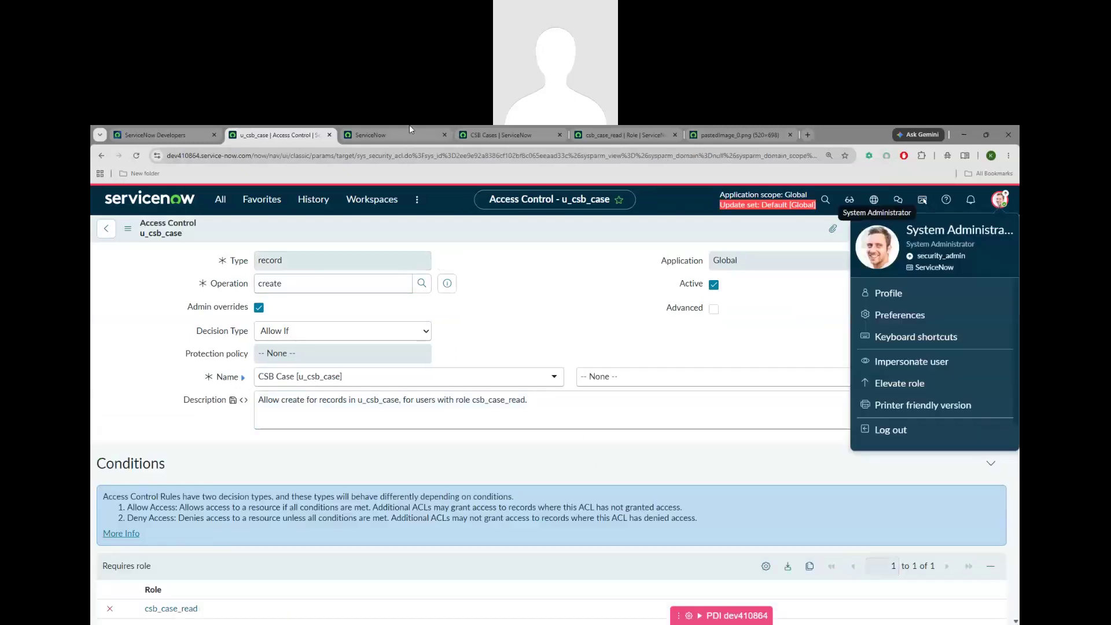
Step: In the other ServiceNow browser tab, impersonate the test user, dismiss the workspace introduction and bring up the application navigator
{"action": "left_click", "coordinate": [405, 134]}
{"action": "left_click", "coordinate": [999, 200]}
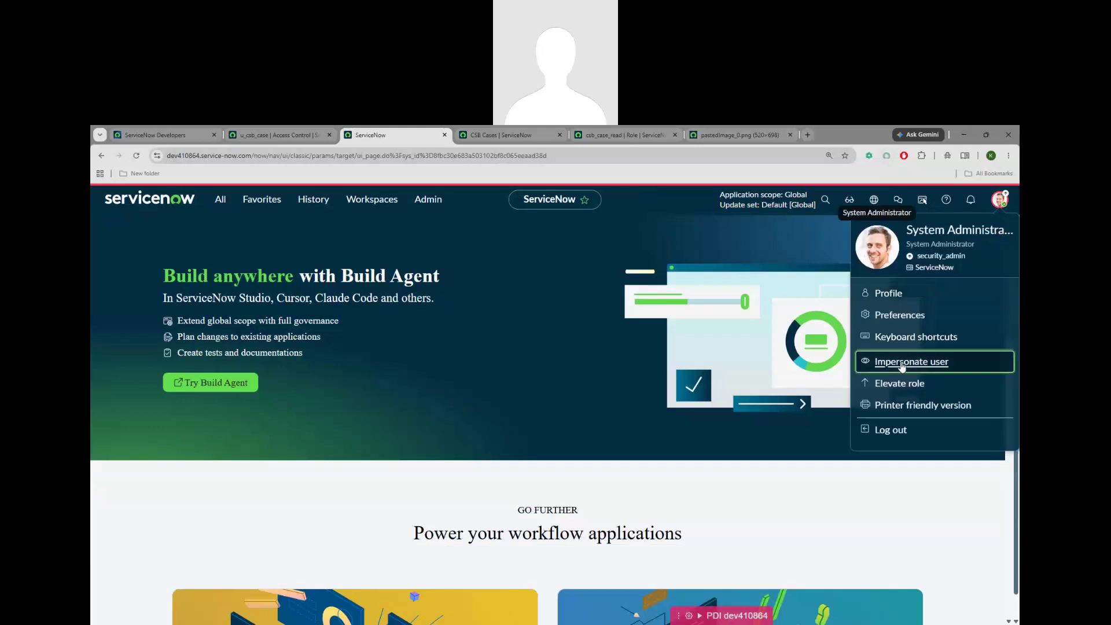
{"action": "left_click", "coordinate": [902, 363]}
{"action": "left_click", "coordinate": [457, 386]}
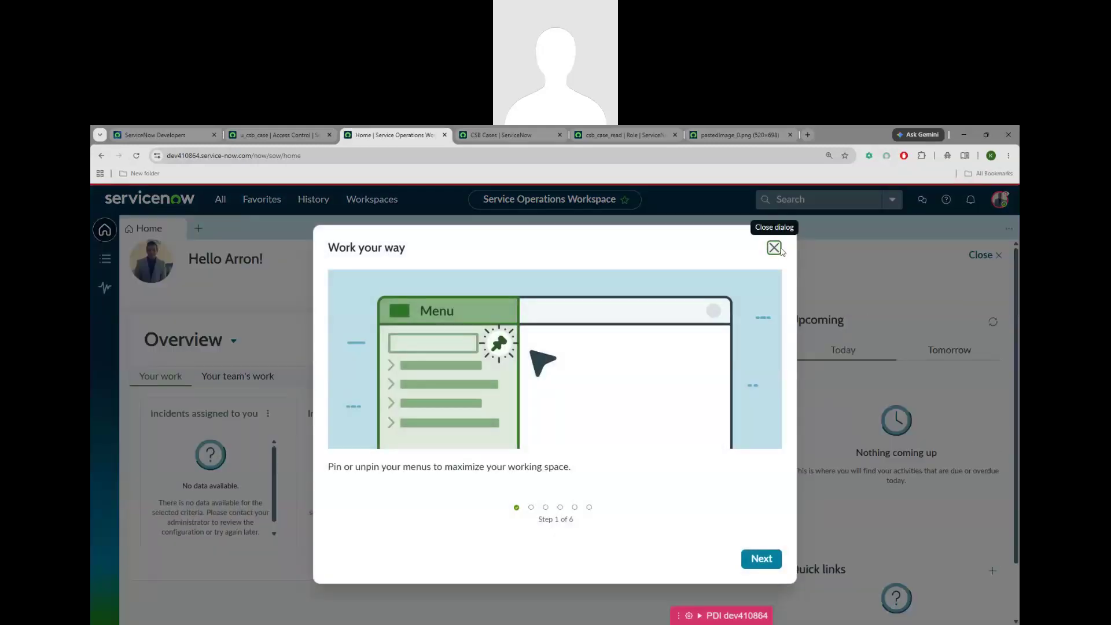
{"action": "left_click", "coordinate": [774, 248]}
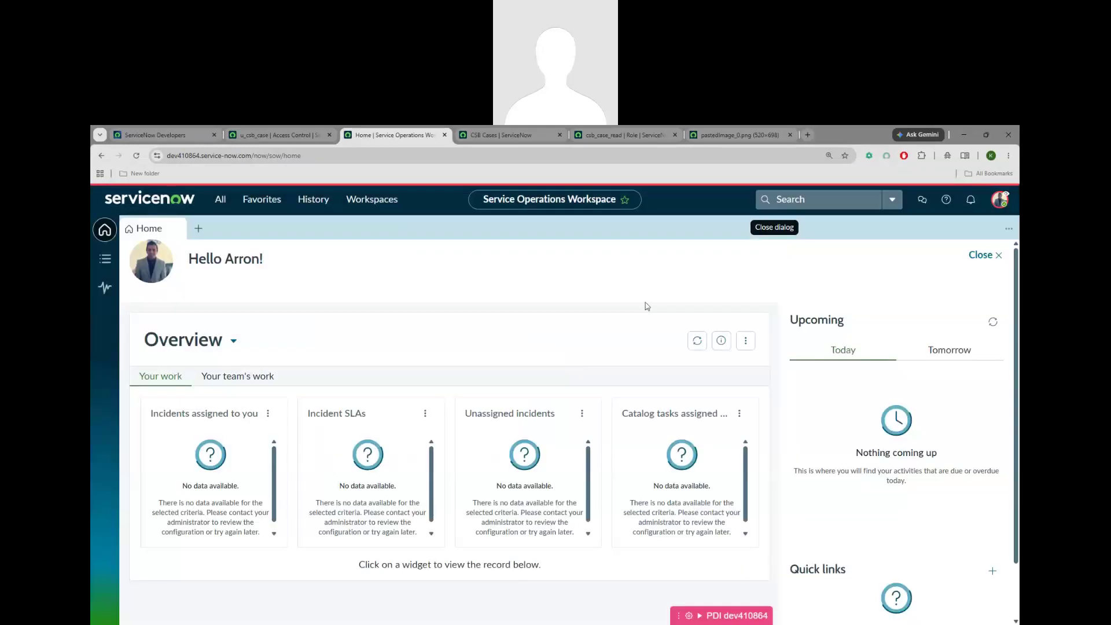
{"action": "left_click", "coordinate": [219, 199]}
{"action": "type", "text": "cs"}
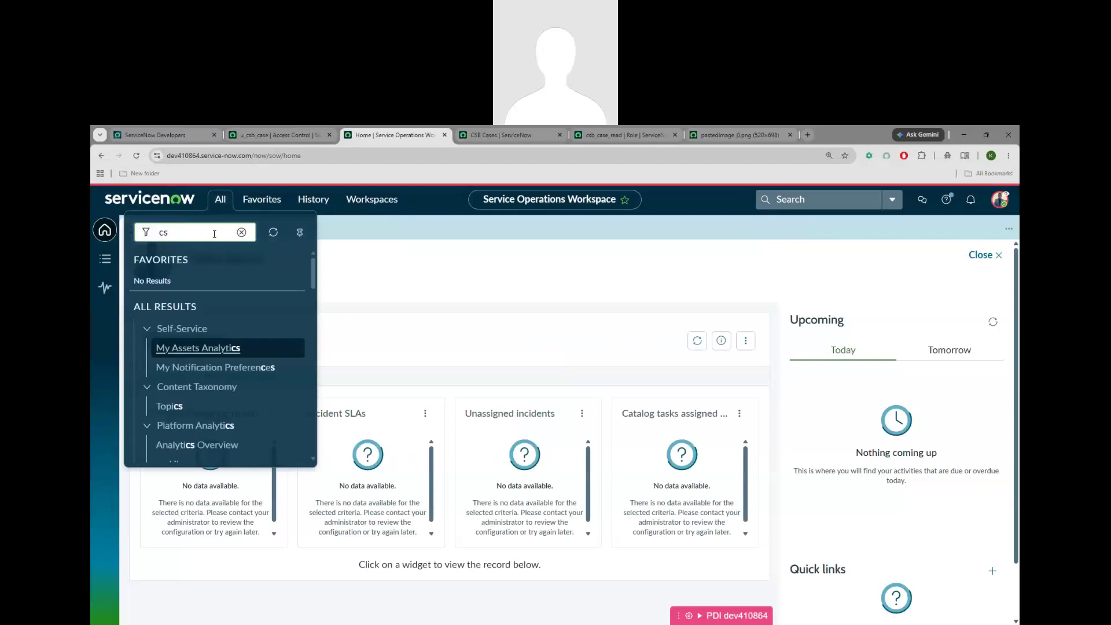
{"action": "type", "text": "b"}
{"action": "left_click", "coordinate": [241, 232]}
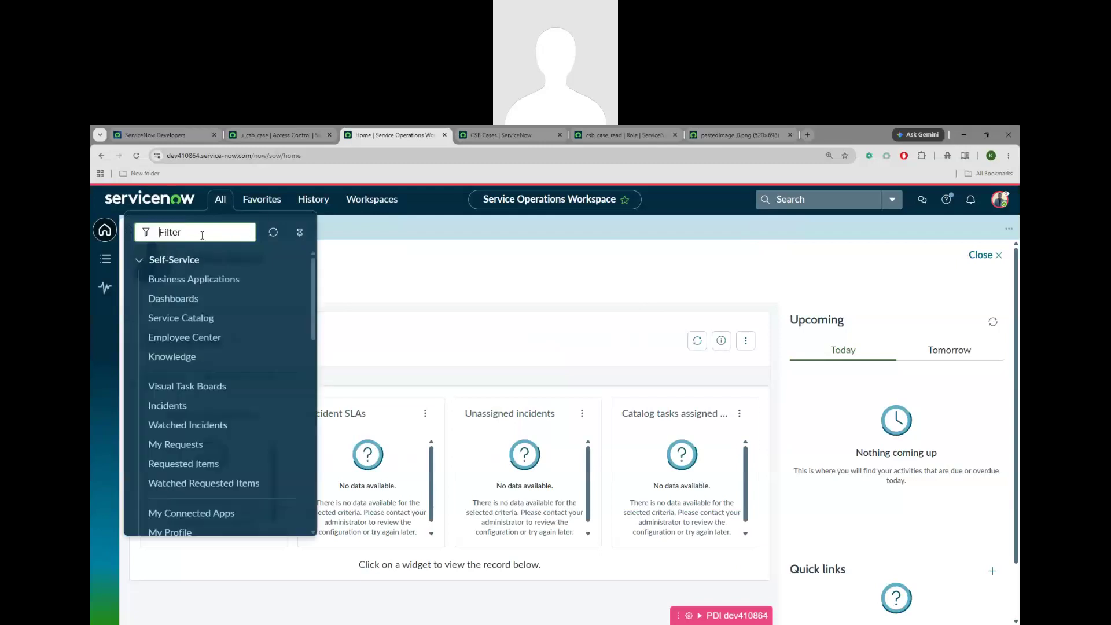
{"action": "key", "text": "ctrl+v"}
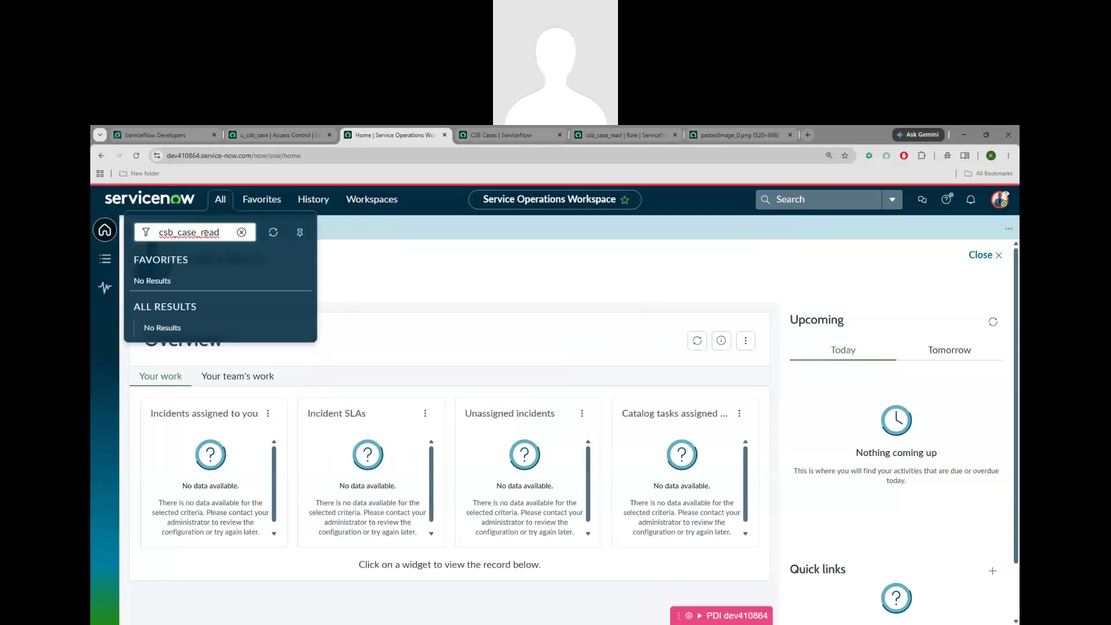
{"action": "left_click_drag", "start_coordinate": [221, 232], "coordinate": [156, 234]}
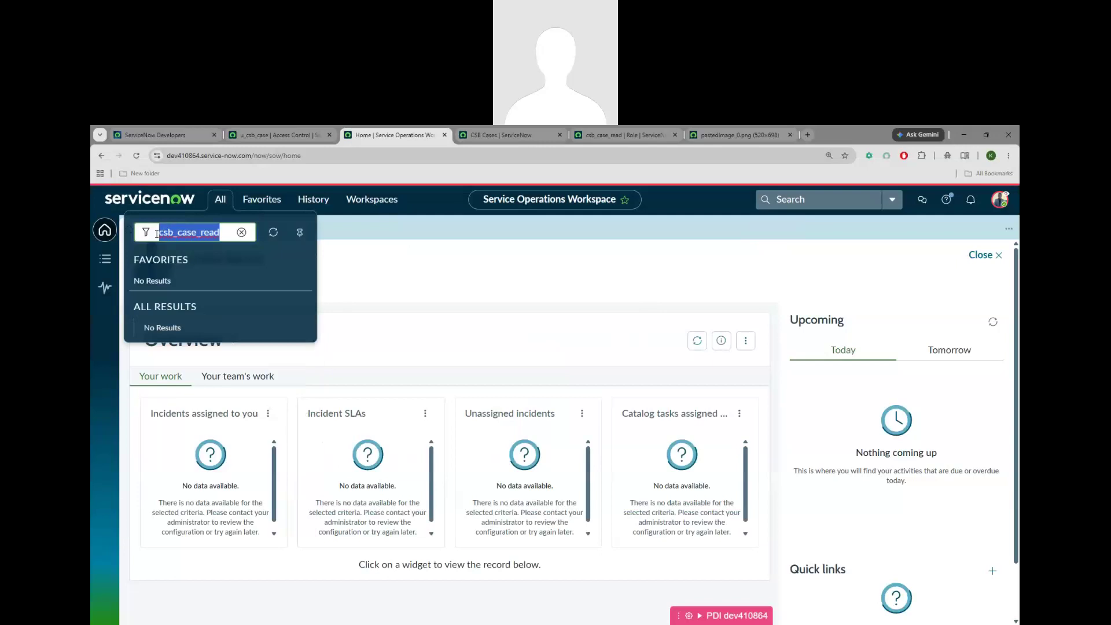
{"action": "key", "text": "BackSpace"}
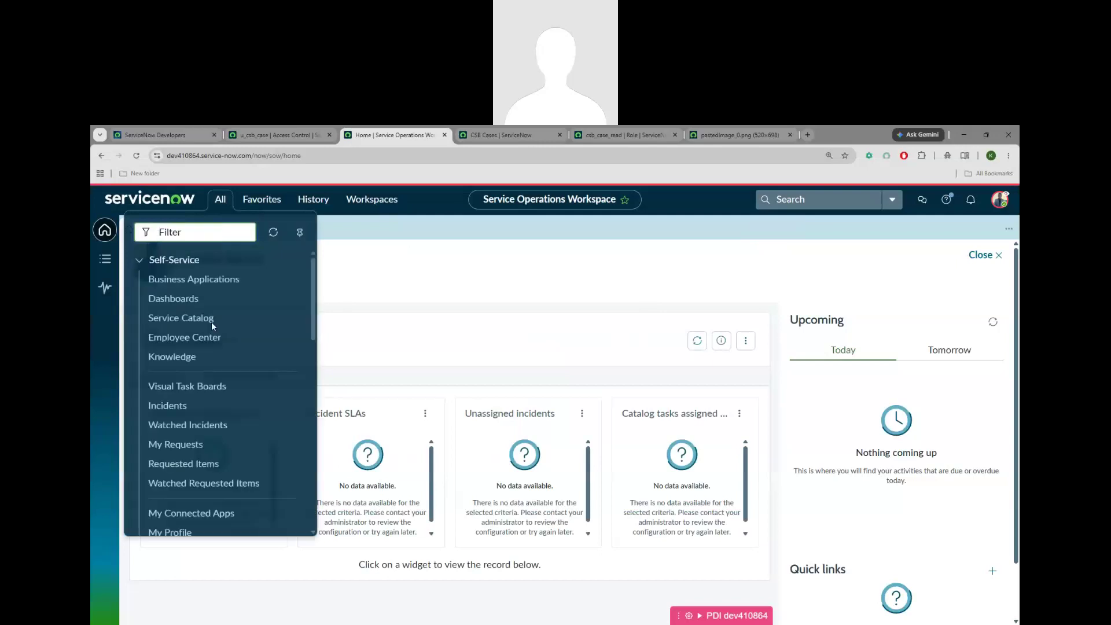
Step: Open the CSB Cases list as the impersonated user with u_csb_case.list
{"action": "type", "text": "u_csb_case"}
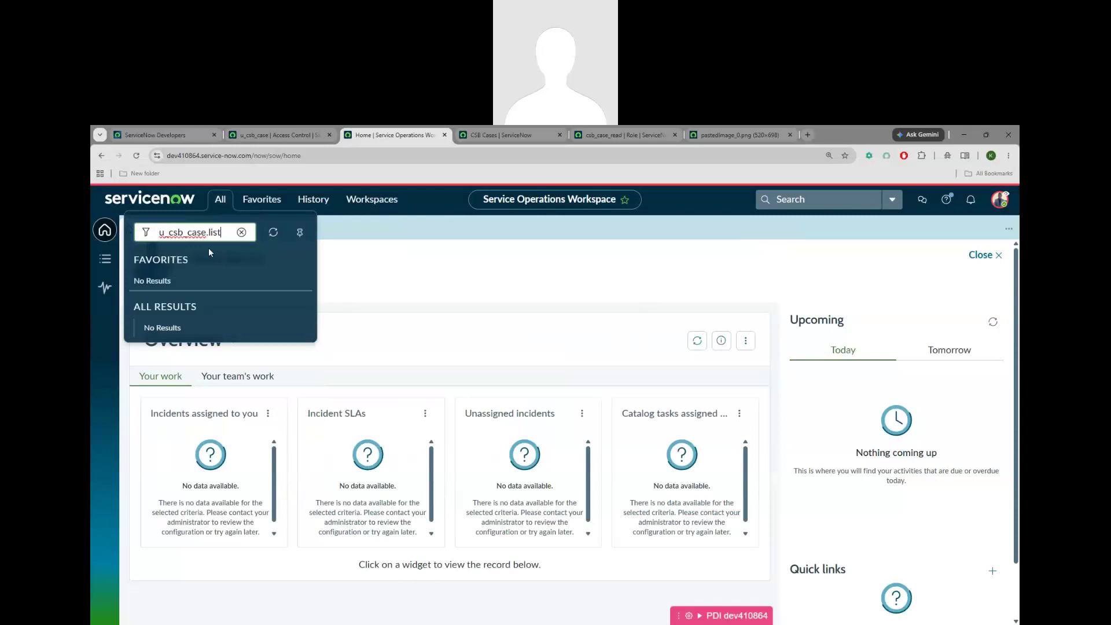
{"action": "key", "text": "Return"}
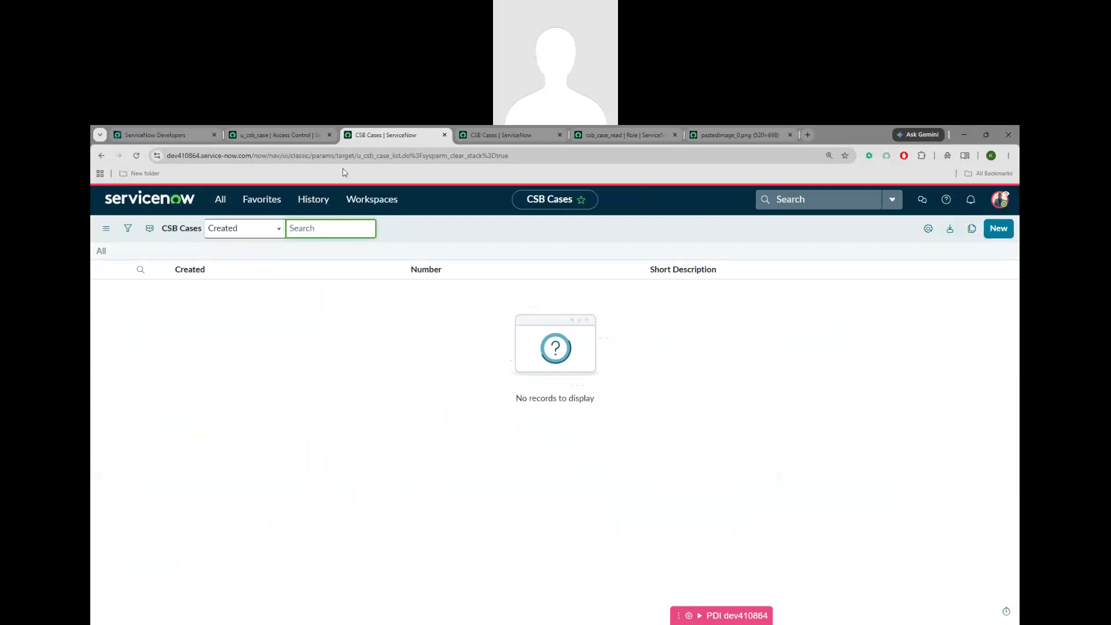
Step: Review the create access control's operation and required role, and open a new CSB Case record as the impersonated user
{"action": "left_click", "coordinate": [245, 131]}
{"action": "left_click", "coordinate": [301, 455]}
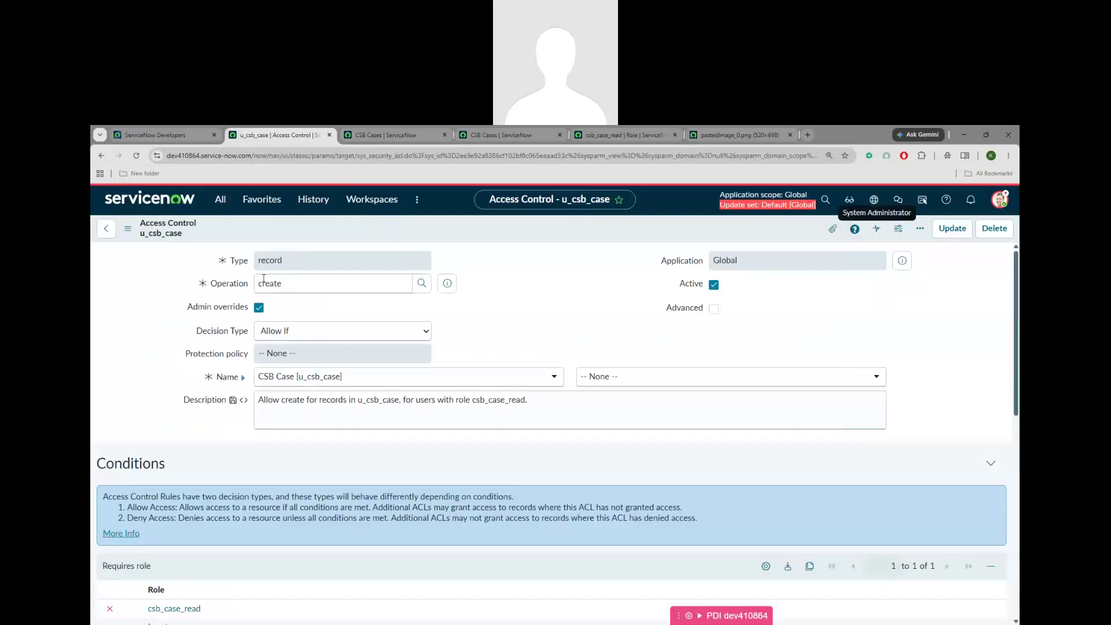
{"action": "scroll", "coordinate": [405, 468], "scroll_direction": "down", "scroll_amount": 5}
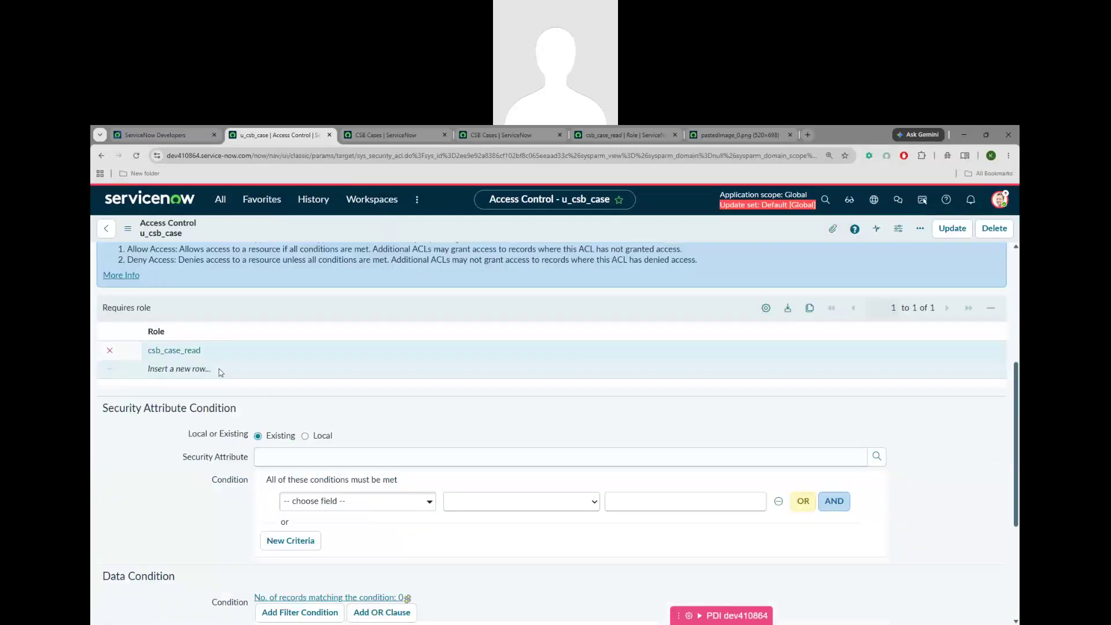
{"action": "left_click", "coordinate": [406, 131]}
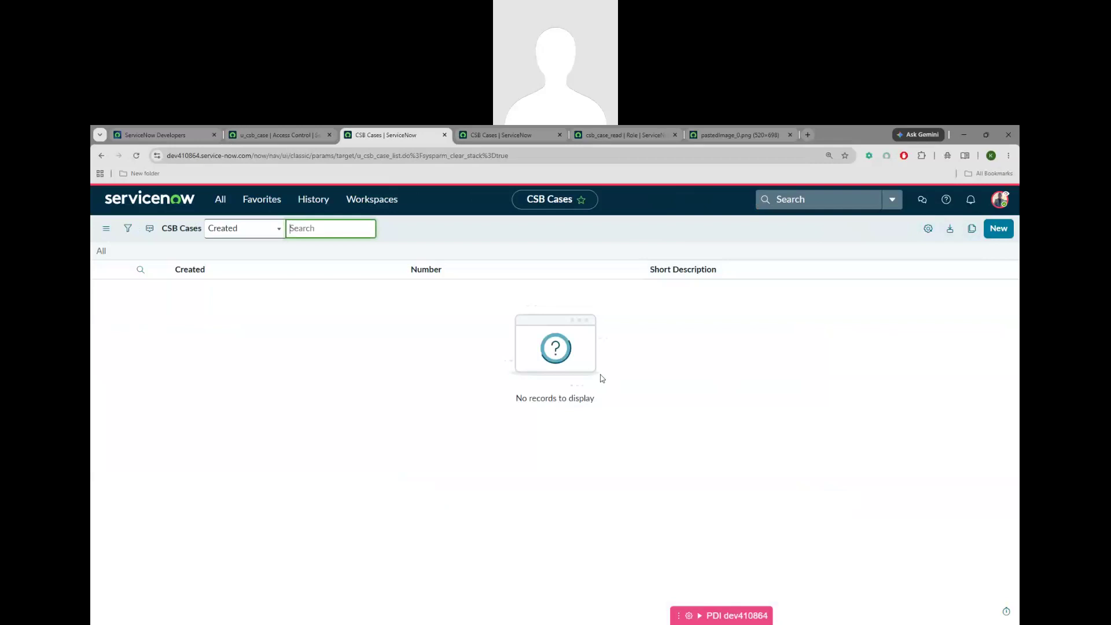
{"action": "left_click", "coordinate": [998, 229]}
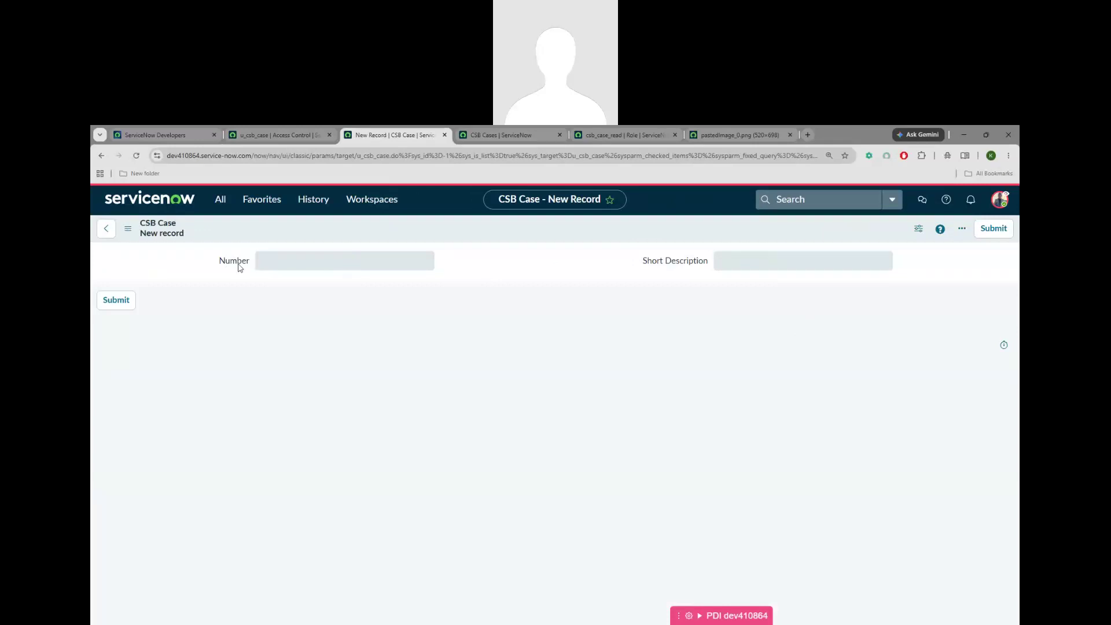
Step: Recheck the create access control and try to edit the Number and Short Description fields on the new CSB Case form
{"action": "left_click", "coordinate": [278, 134]}
{"action": "scroll", "coordinate": [268, 377], "scroll_direction": "up", "scroll_amount": 5}
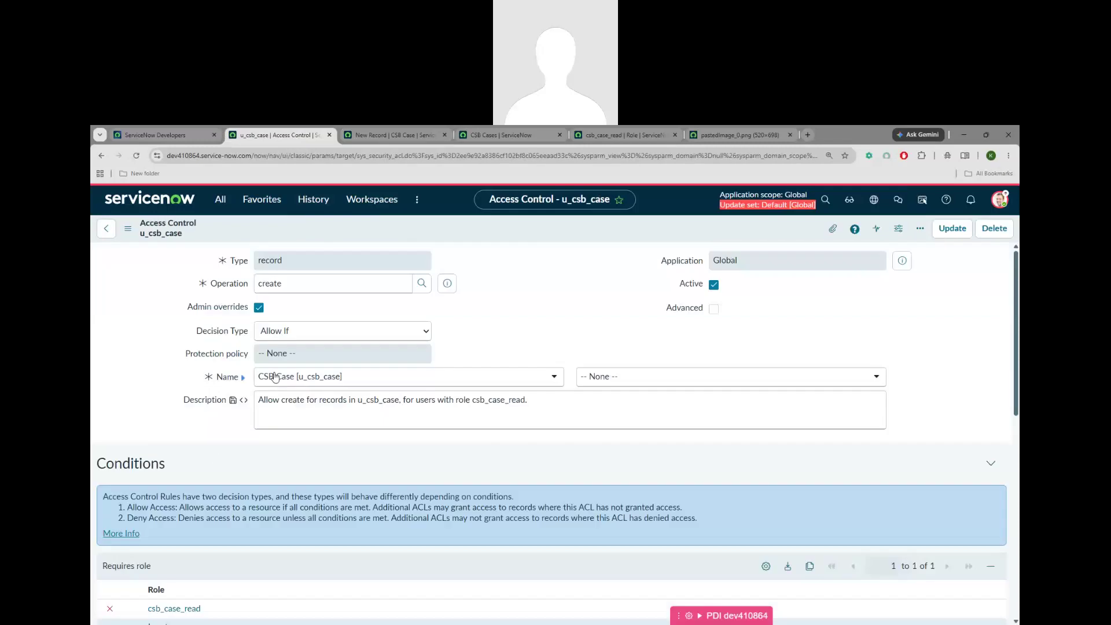
{"action": "key", "text": "ctrl+Tab"}
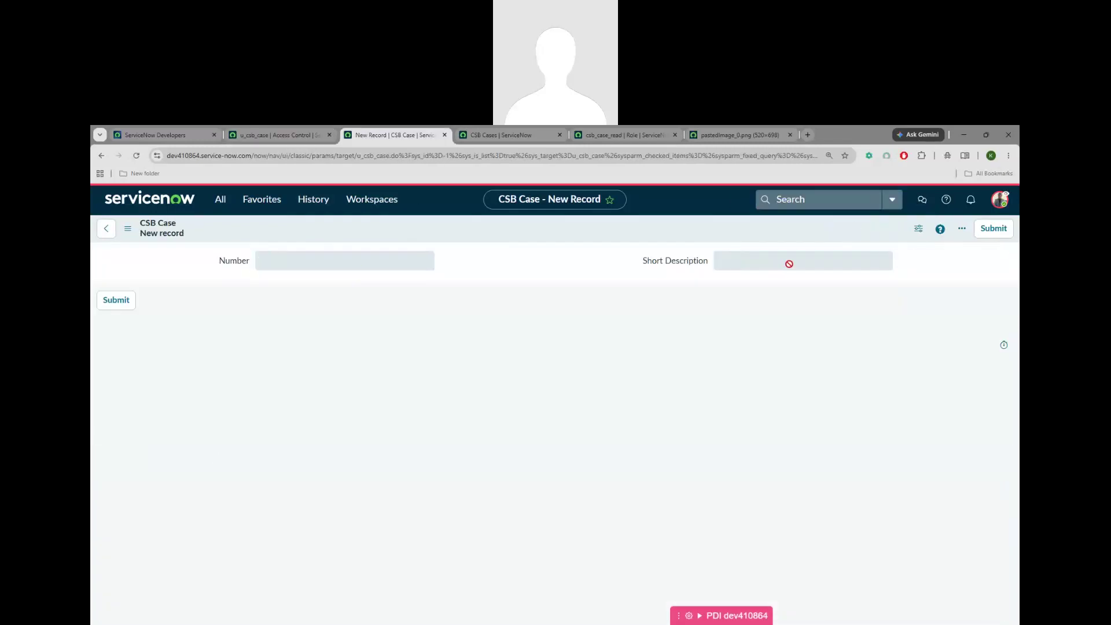
{"action": "left_click", "coordinate": [762, 259]}
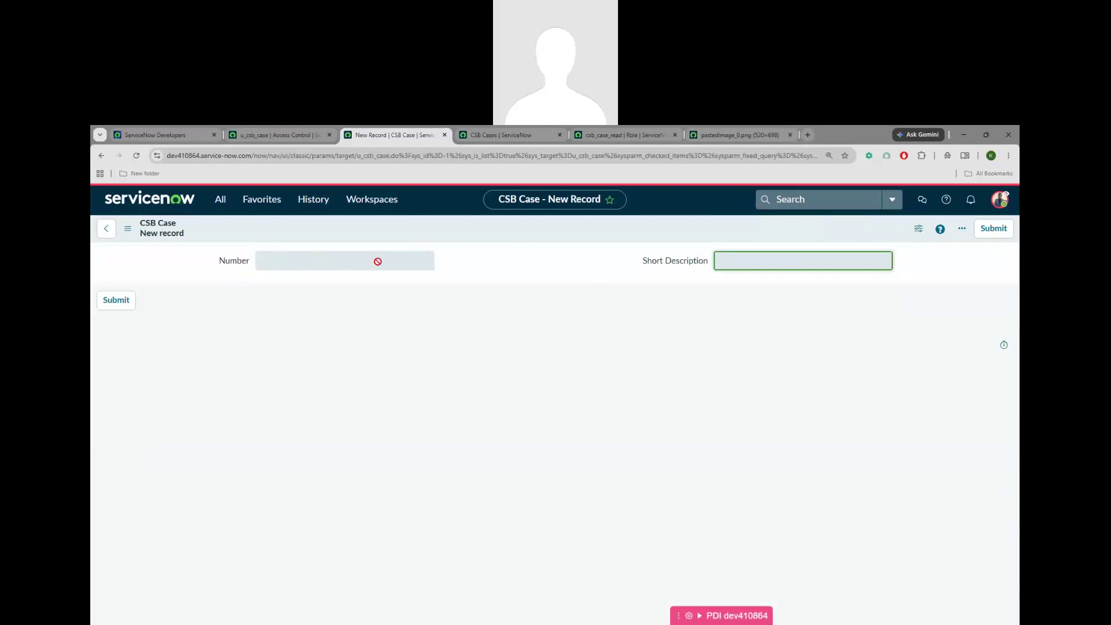
{"action": "left_click", "coordinate": [377, 260]}
{"action": "left_click", "coordinate": [751, 258]}
Step: Switch to the Notepad notes and highlight Create and "write" in the CRUD operations list
{"action": "key", "text": "alt+Tab"}
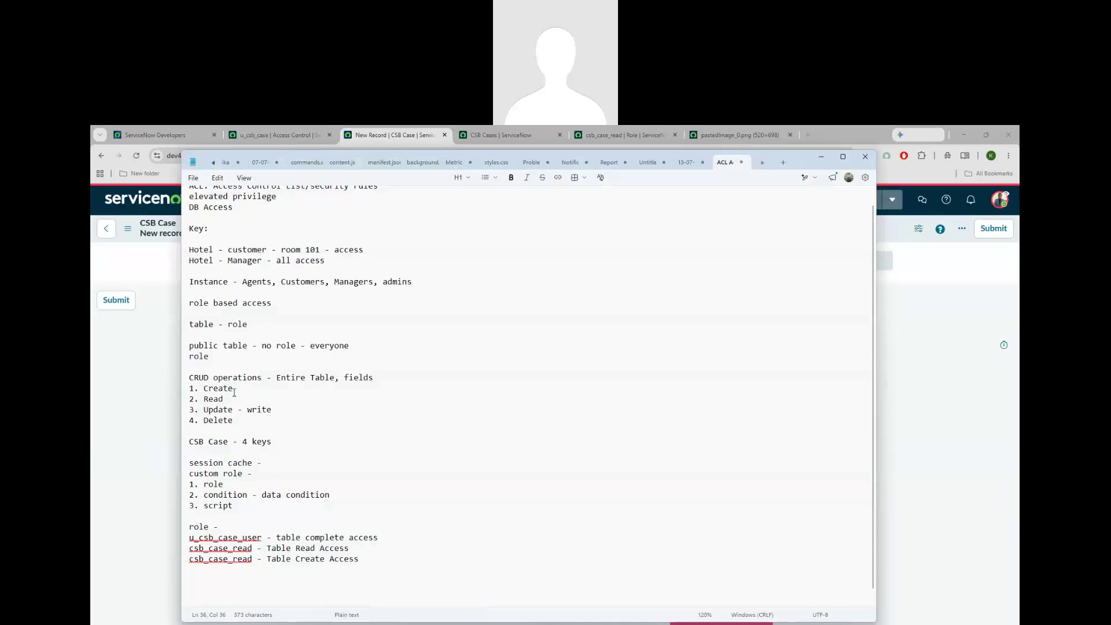
{"action": "left_click_drag", "start_coordinate": [233, 388], "coordinate": [208, 392]}
{"action": "left_click_drag", "start_coordinate": [250, 411], "coordinate": [301, 412]}
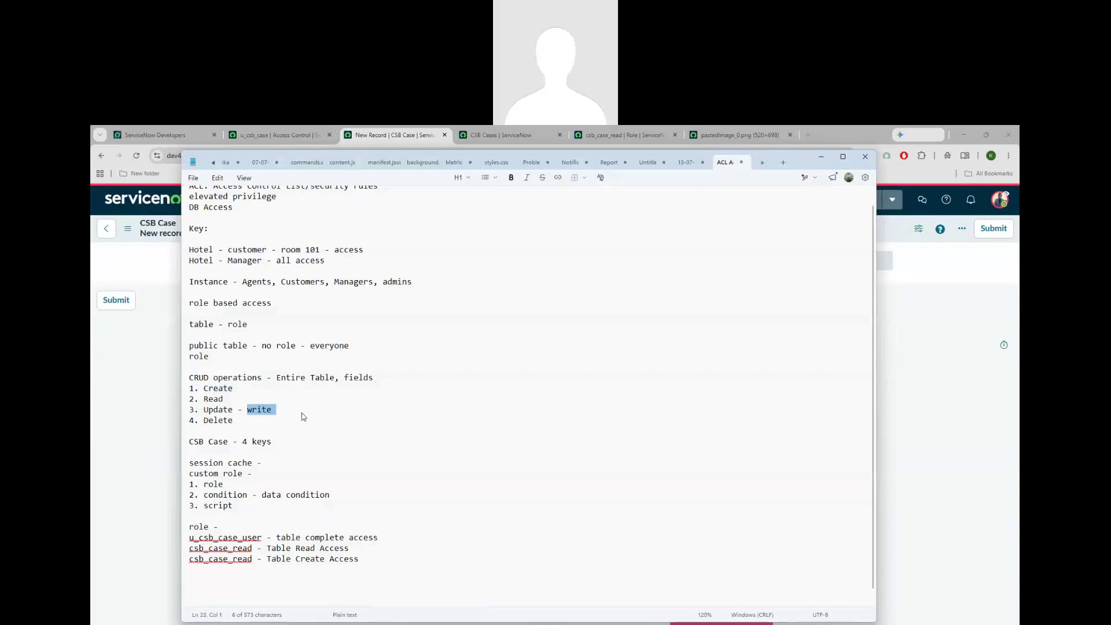
Step: Return to the browser, open the incident list with incident.LIST, and view incident INC0010011 as the impersonated user
{"action": "left_click", "coordinate": [928, 417]}
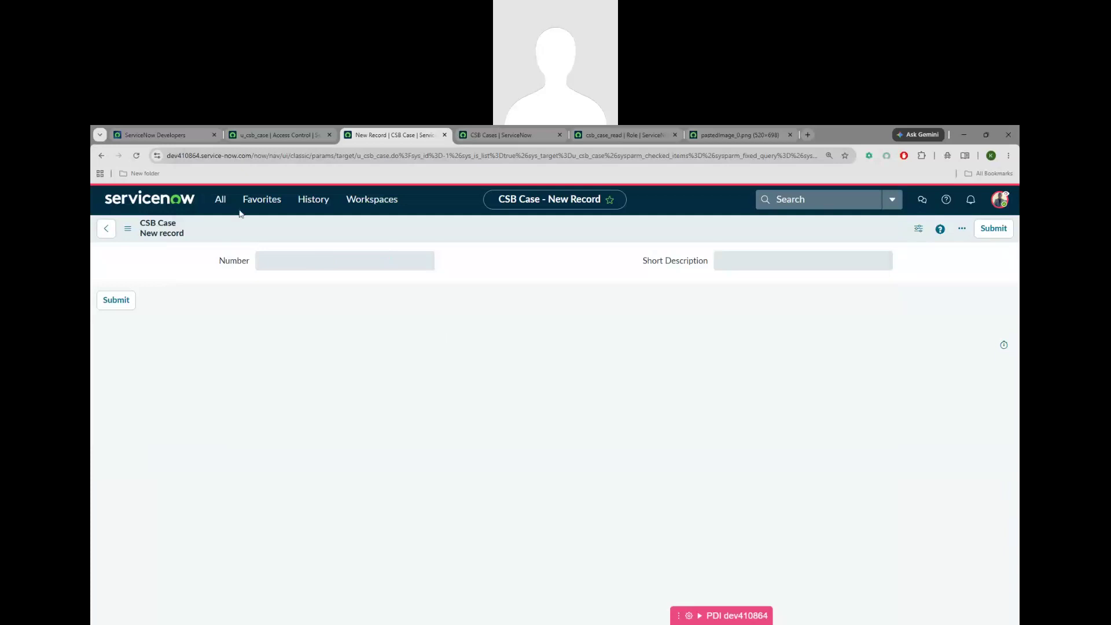
{"action": "left_click", "coordinate": [221, 199]}
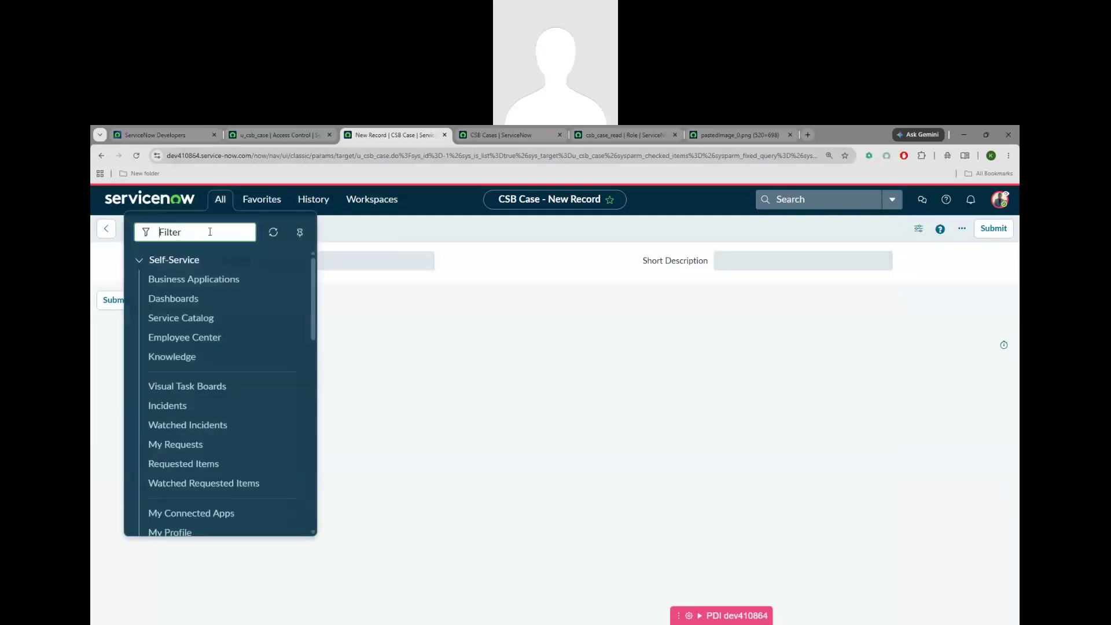
{"action": "type", "text": "incident.LIST"}
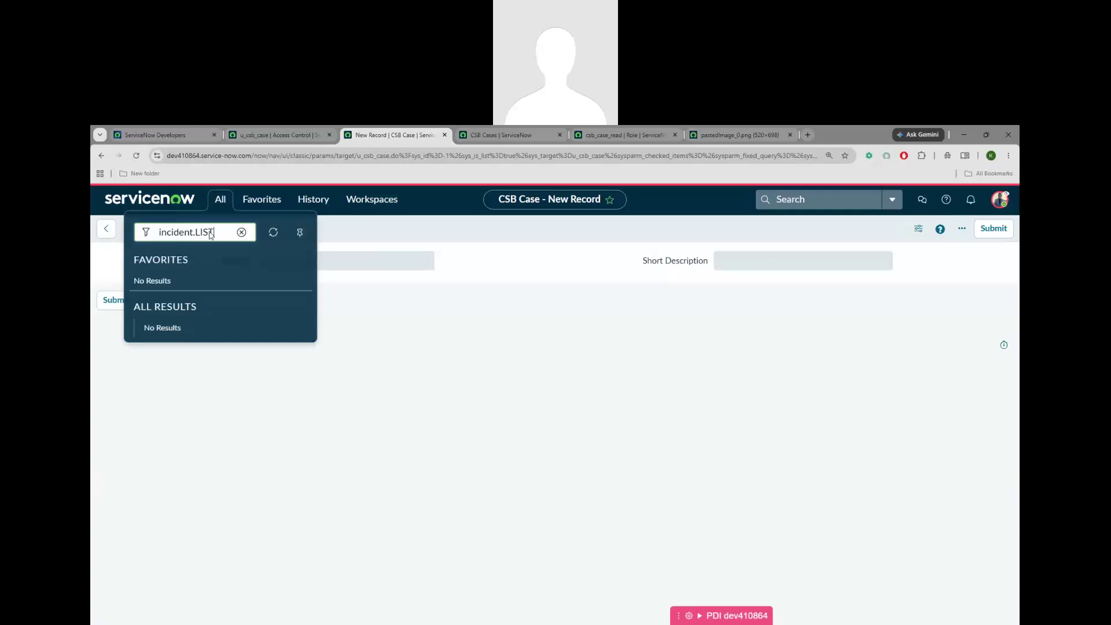
{"action": "key", "text": "Return"}
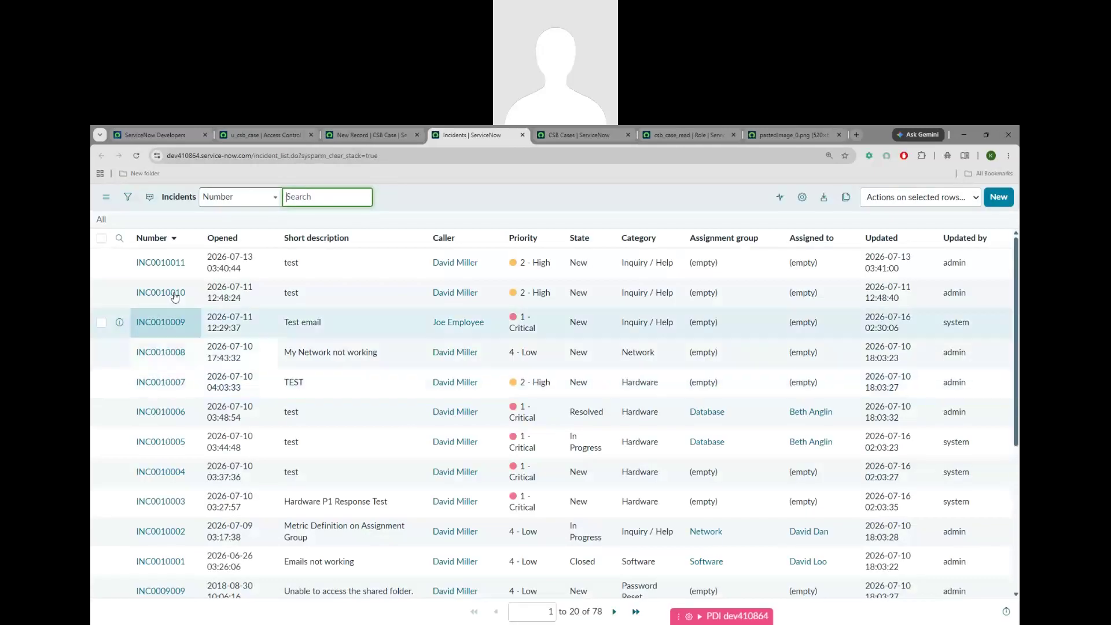
{"action": "left_click", "coordinate": [169, 265]}
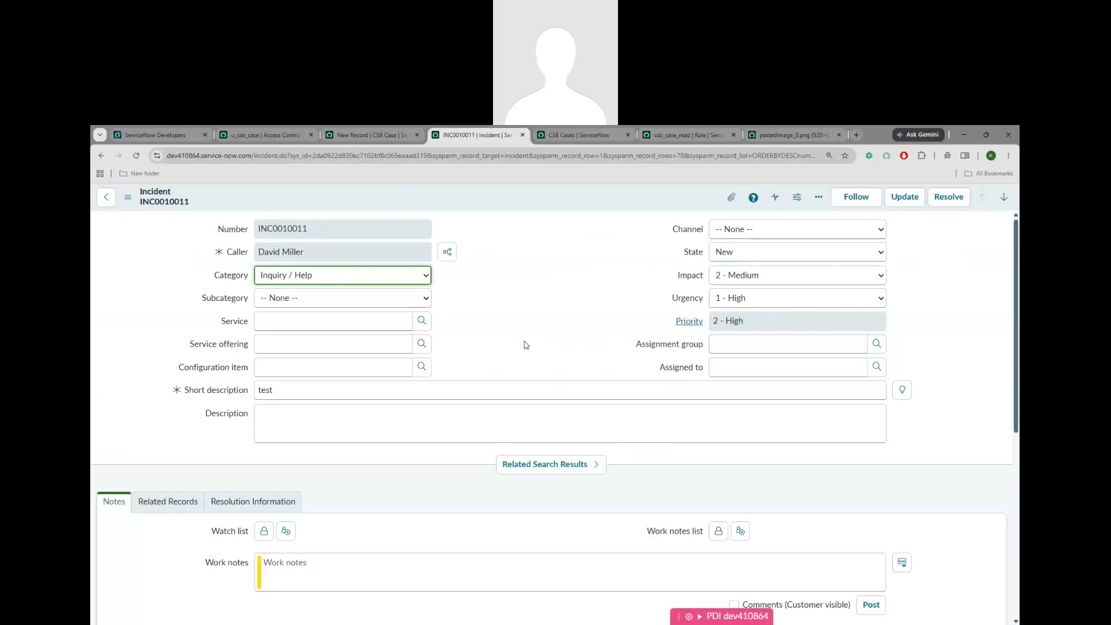
Step: Go back to the new CSB Case form, try to edit Number and Short Description, and submit the record blank
{"action": "left_click", "coordinate": [366, 134]}
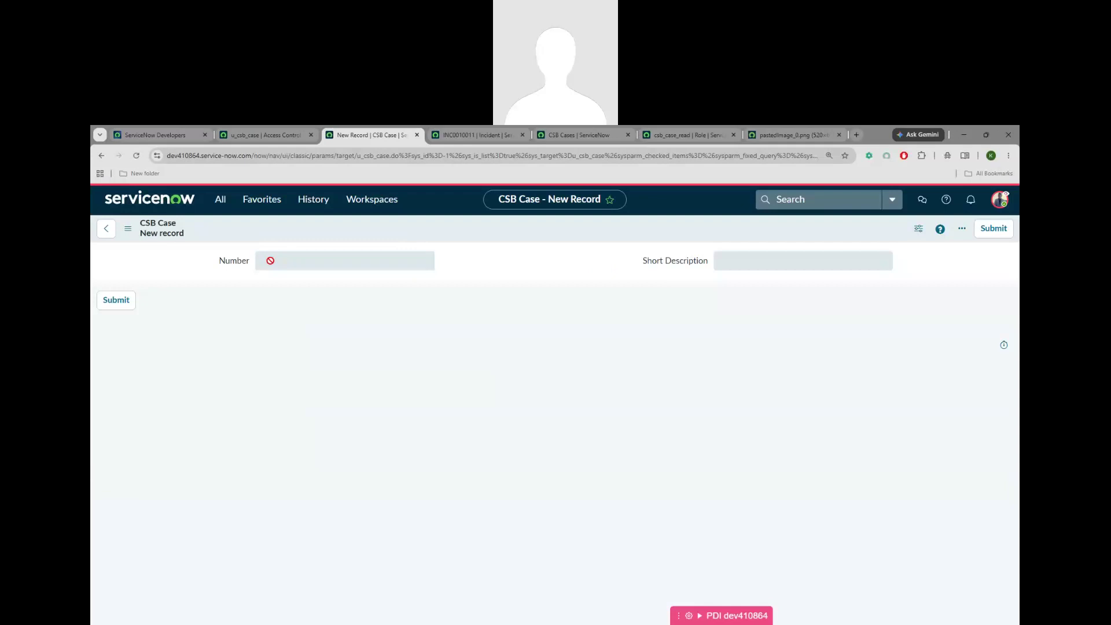
{"action": "left_click", "coordinate": [270, 261]}
{"action": "left_click", "coordinate": [707, 263]}
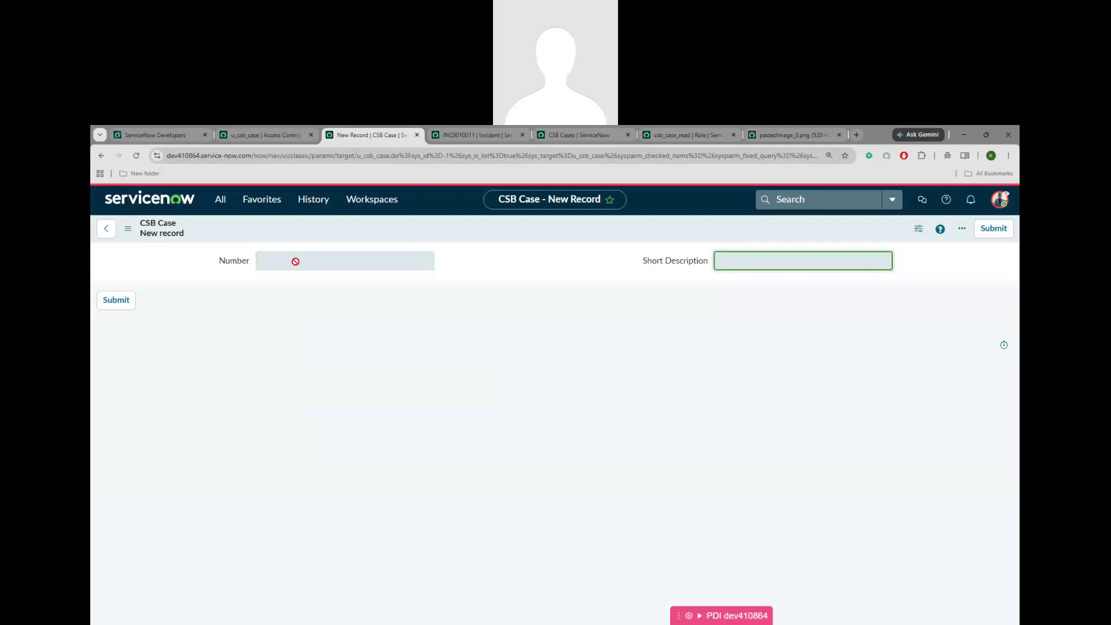
{"action": "left_click", "coordinate": [345, 261]}
{"action": "left_click", "coordinate": [757, 260]}
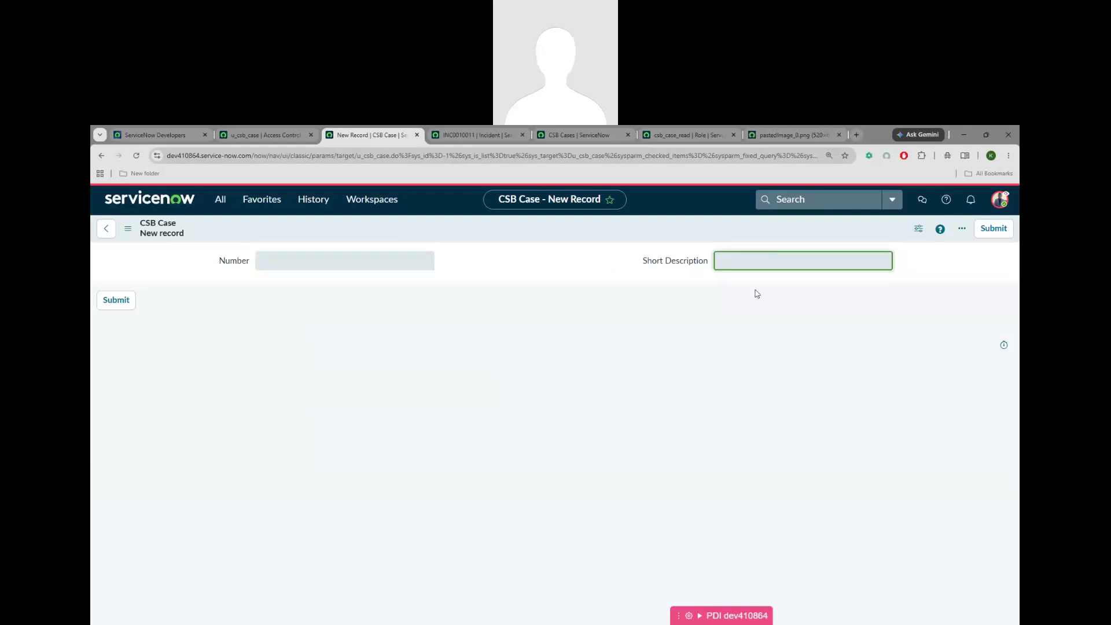
{"action": "left_click", "coordinate": [994, 228]}
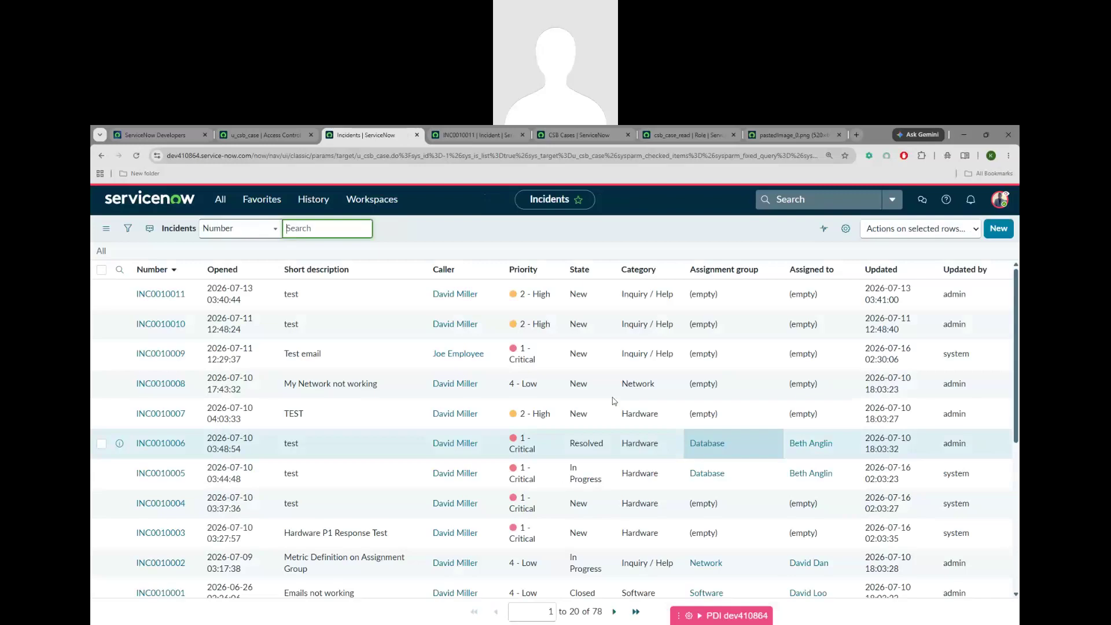
Step: Reopen the CSB Cases list from the navigation history and submit another blank CSB Case record
{"action": "left_click", "coordinate": [300, 202]}
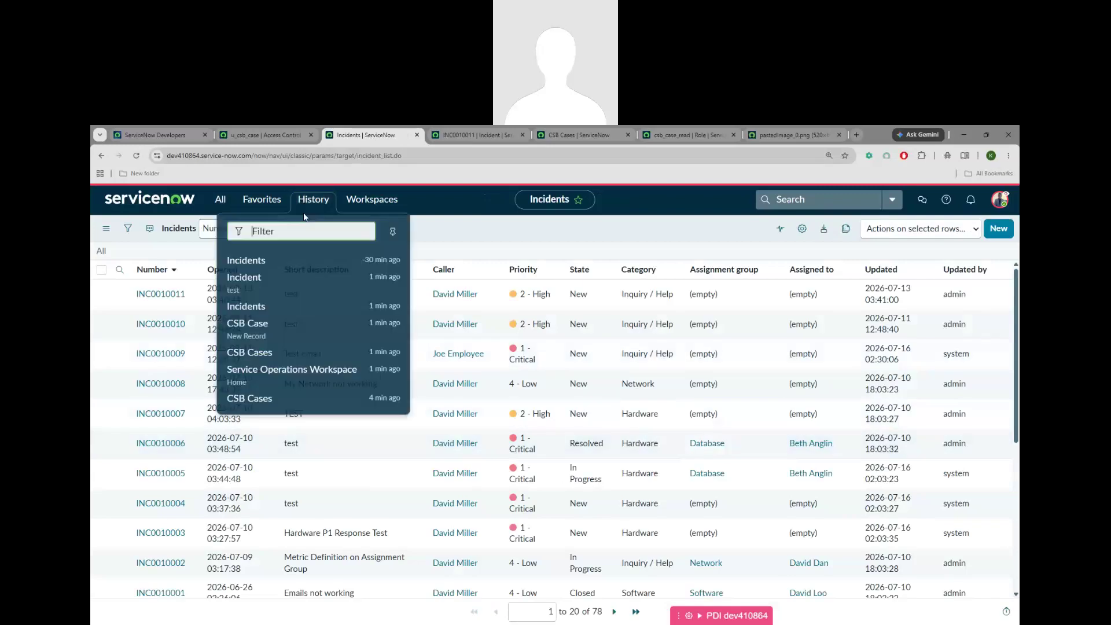
{"action": "left_click", "coordinate": [251, 351]}
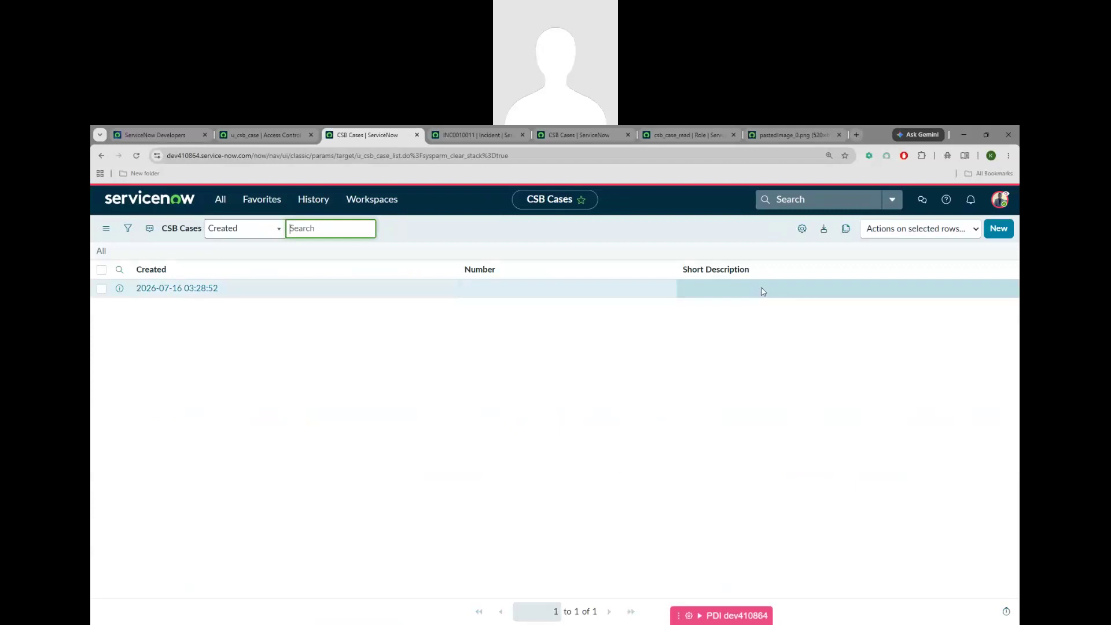
{"action": "left_click", "coordinate": [998, 228]}
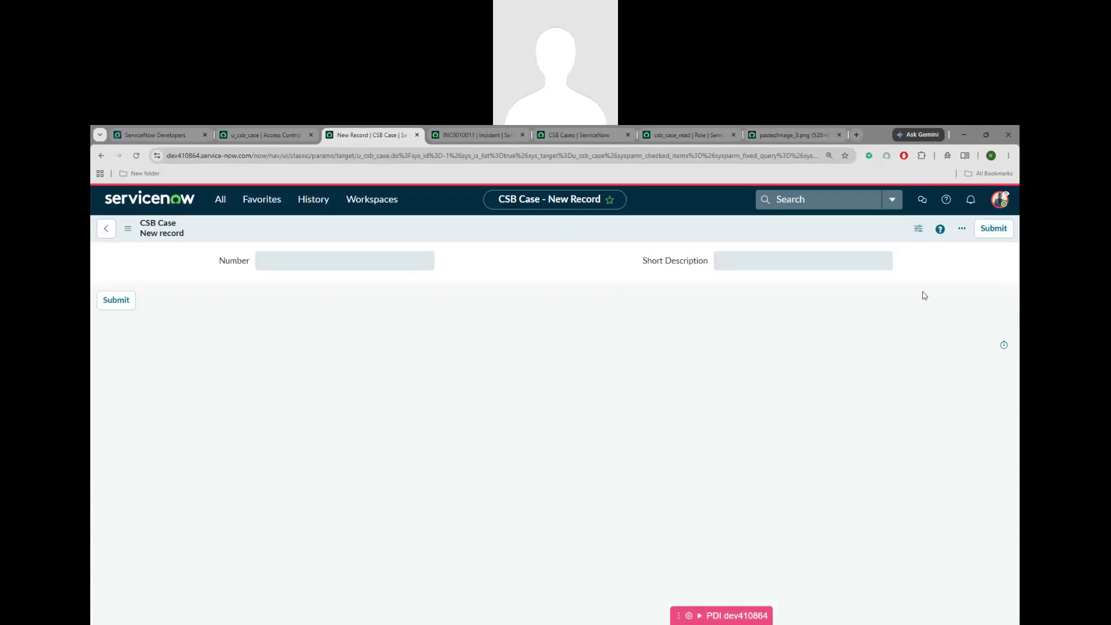
{"action": "left_click", "coordinate": [989, 231]}
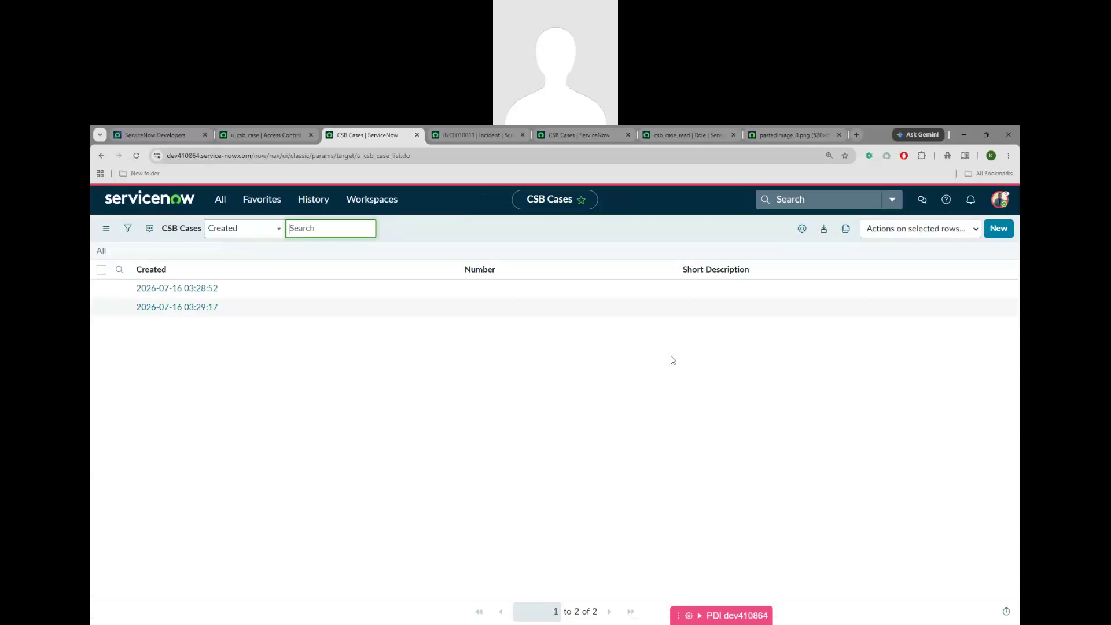
Step: End the impersonation and start a new record access control for the CSB Case [u_csb_case] table
{"action": "left_click", "coordinate": [1000, 199]}
{"action": "left_click", "coordinate": [891, 362]}
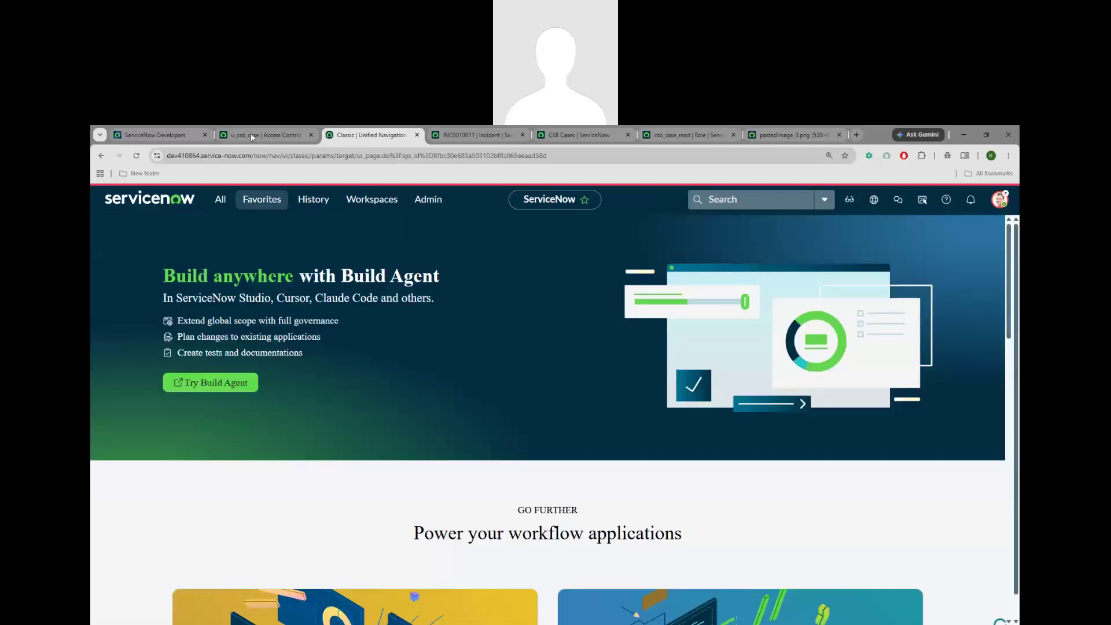
{"action": "left_click", "coordinate": [251, 134]}
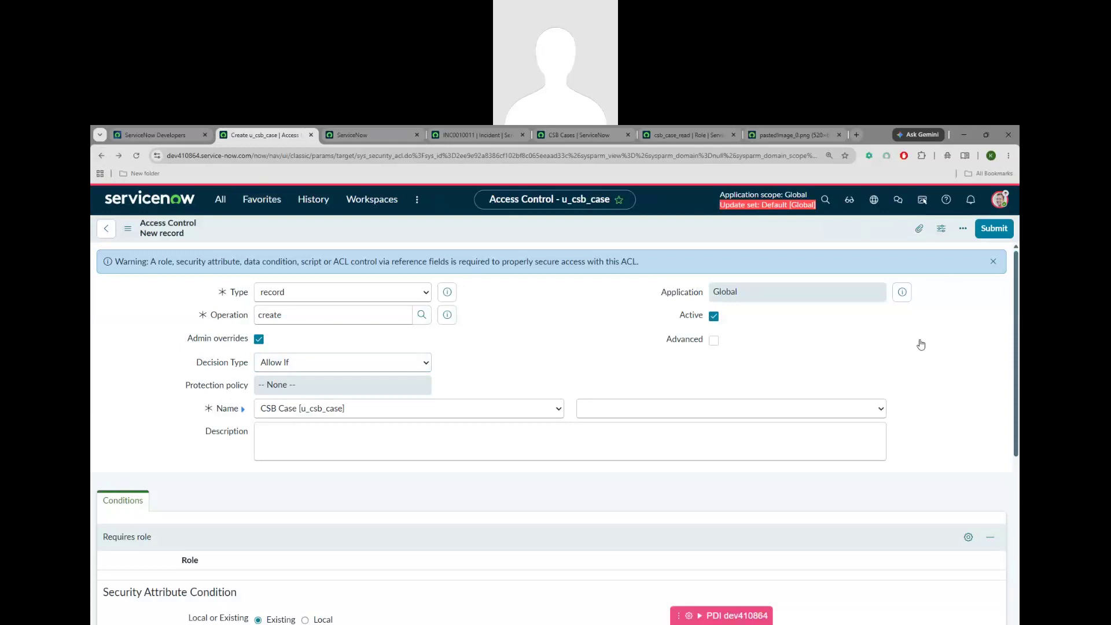
Step: Review the Elevate role dialog, highlighting the note on when elevated privileges end, and close it without changes
{"action": "left_click", "coordinate": [1000, 201]}
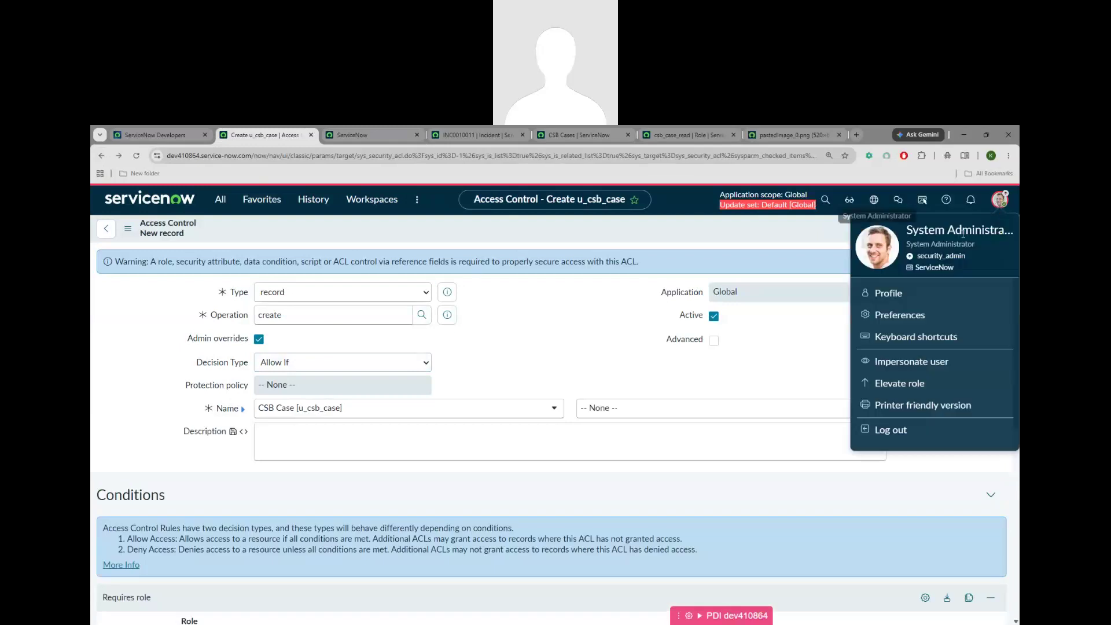
{"action": "left_click", "coordinate": [899, 383]}
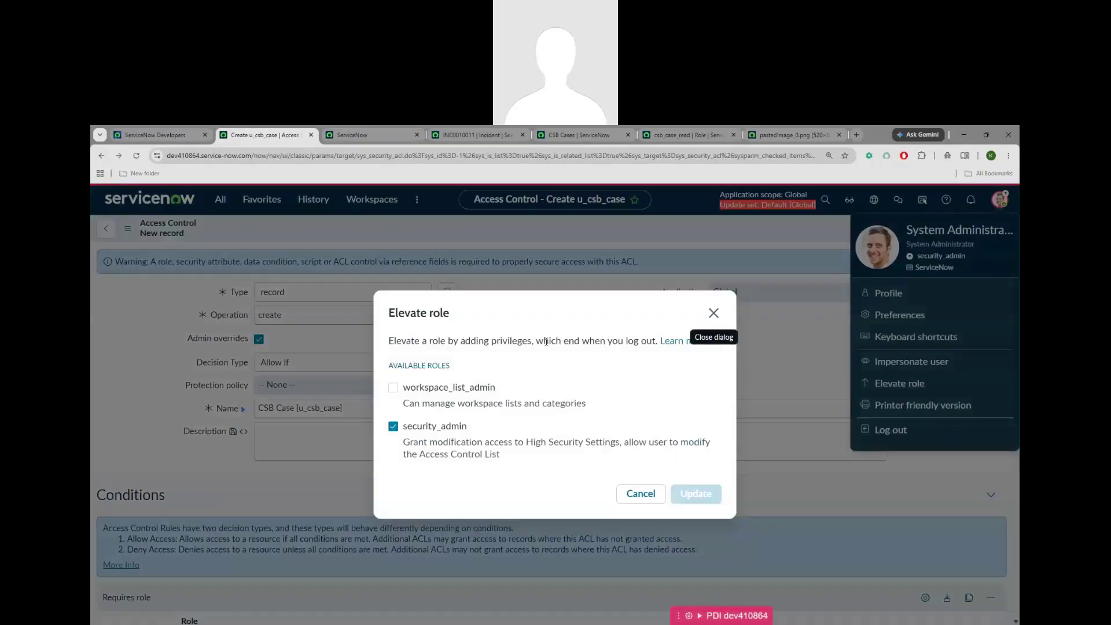
{"action": "left_click_drag", "start_coordinate": [539, 342], "coordinate": [657, 342]}
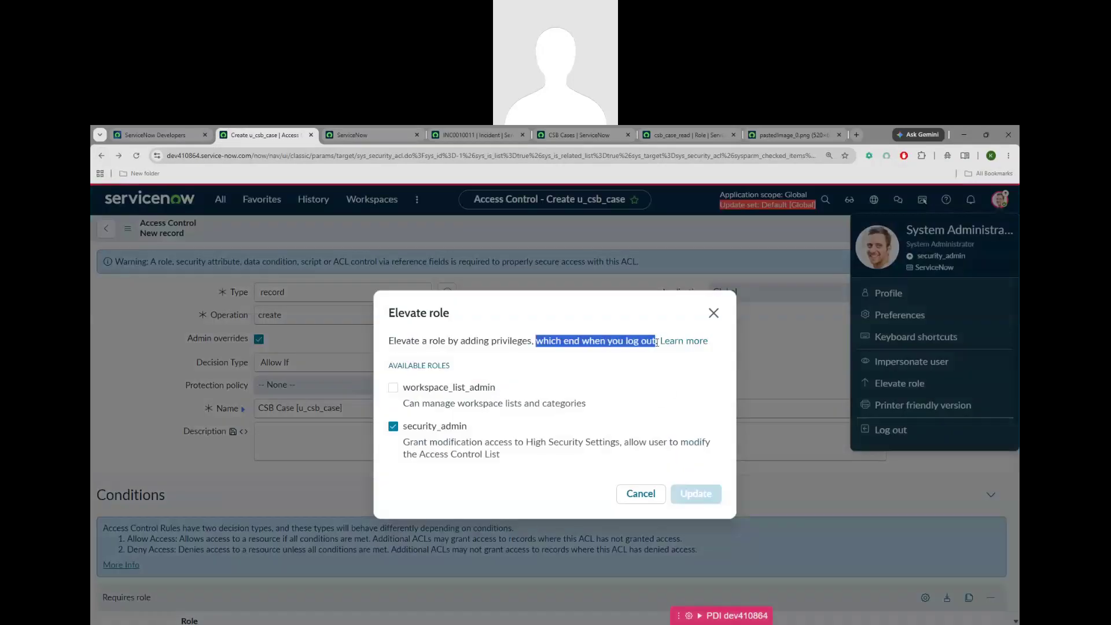
{"action": "left_click", "coordinate": [714, 313]}
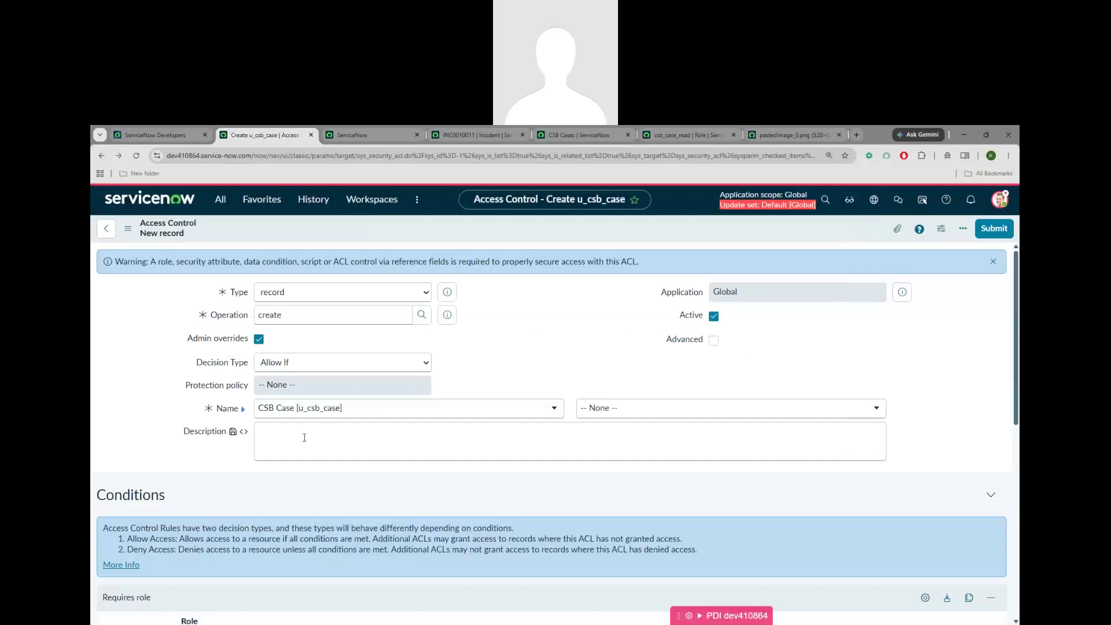
Step: Set the new CSB Case access control's operation to write
{"action": "left_click_drag", "start_coordinate": [286, 316], "coordinate": [253, 317]}
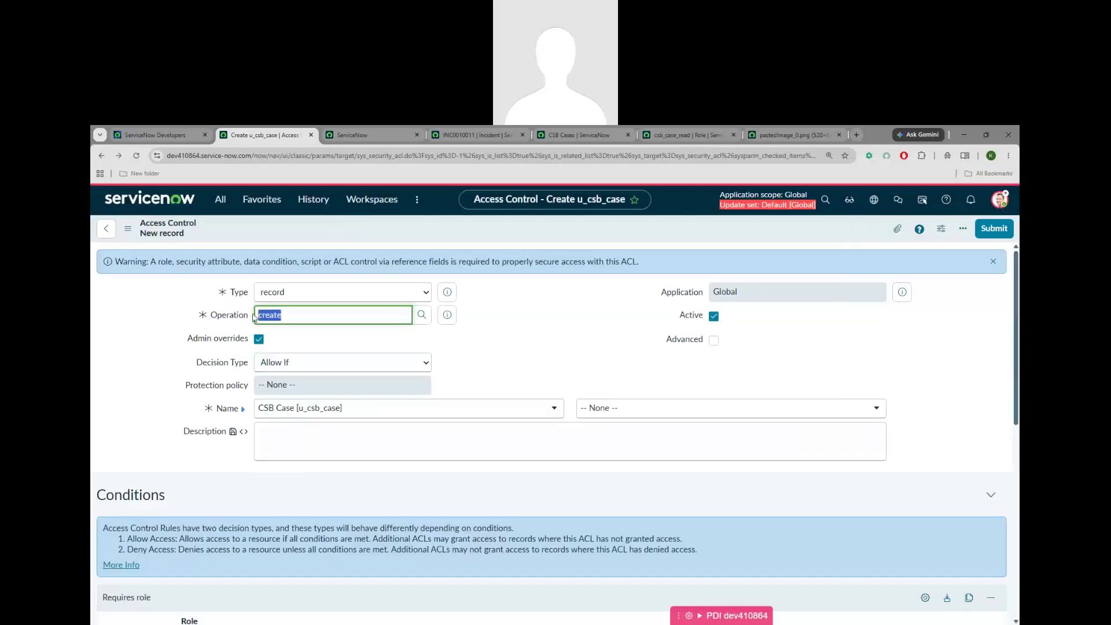
{"action": "type", "text": "WR"}
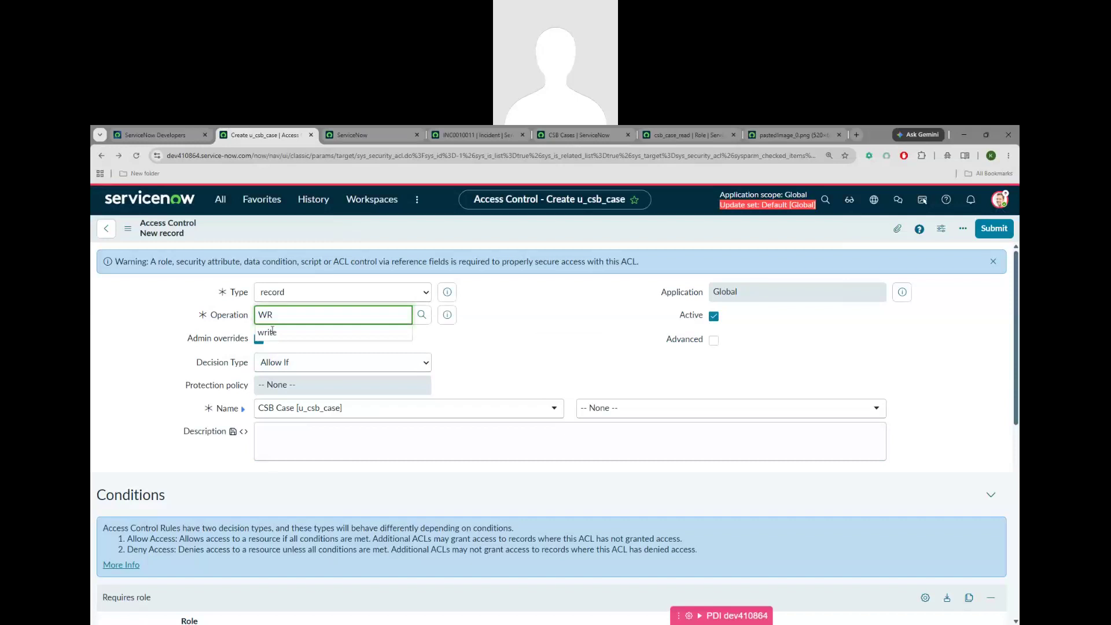
{"action": "left_click", "coordinate": [272, 331]}
Step: Add csb_case_read as the required role and save the write access control, continuing through the security rules verification
{"action": "scroll", "coordinate": [484, 370], "scroll_direction": "down", "scroll_amount": 5}
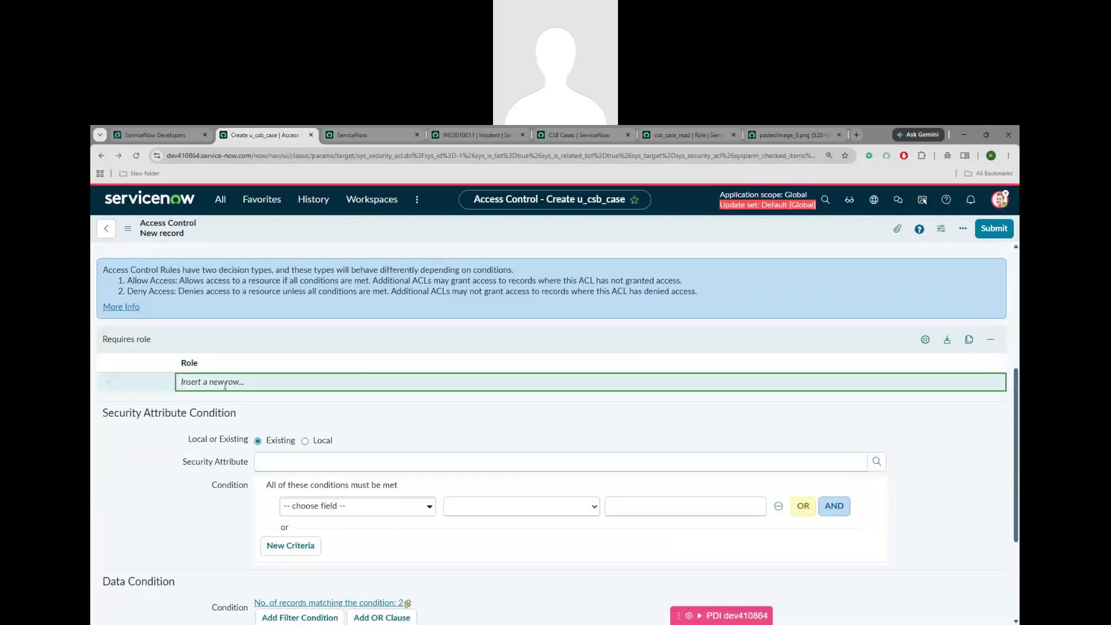
{"action": "left_click", "coordinate": [225, 384]}
{"action": "type", "text": "cs"}
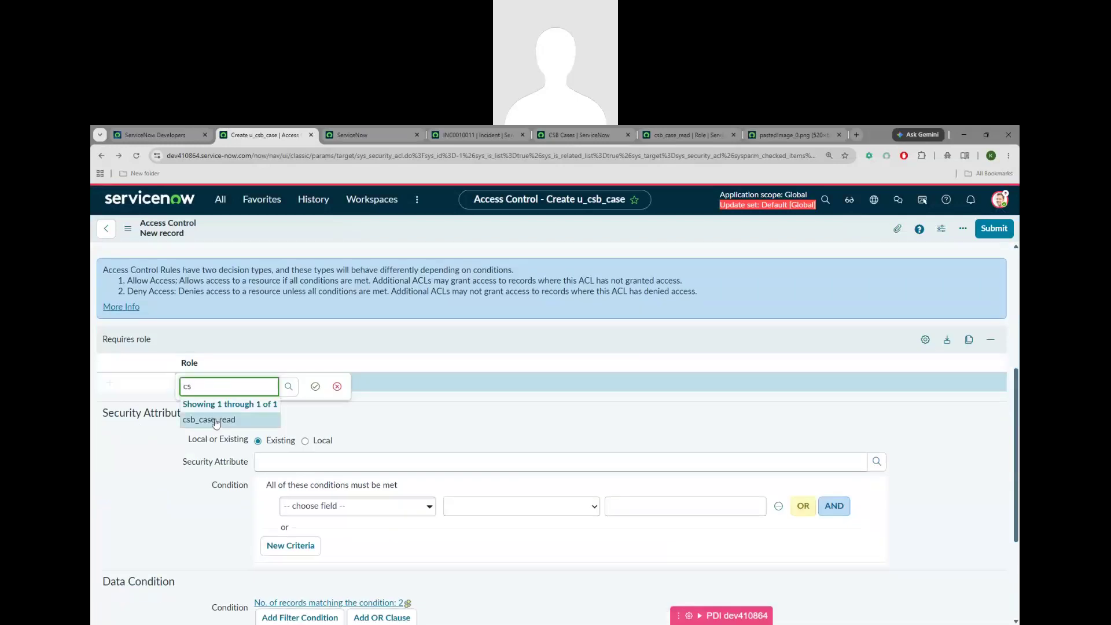
{"action": "left_click", "coordinate": [217, 423]}
{"action": "left_click", "coordinate": [315, 386]}
{"action": "right_click", "coordinate": [525, 241]}
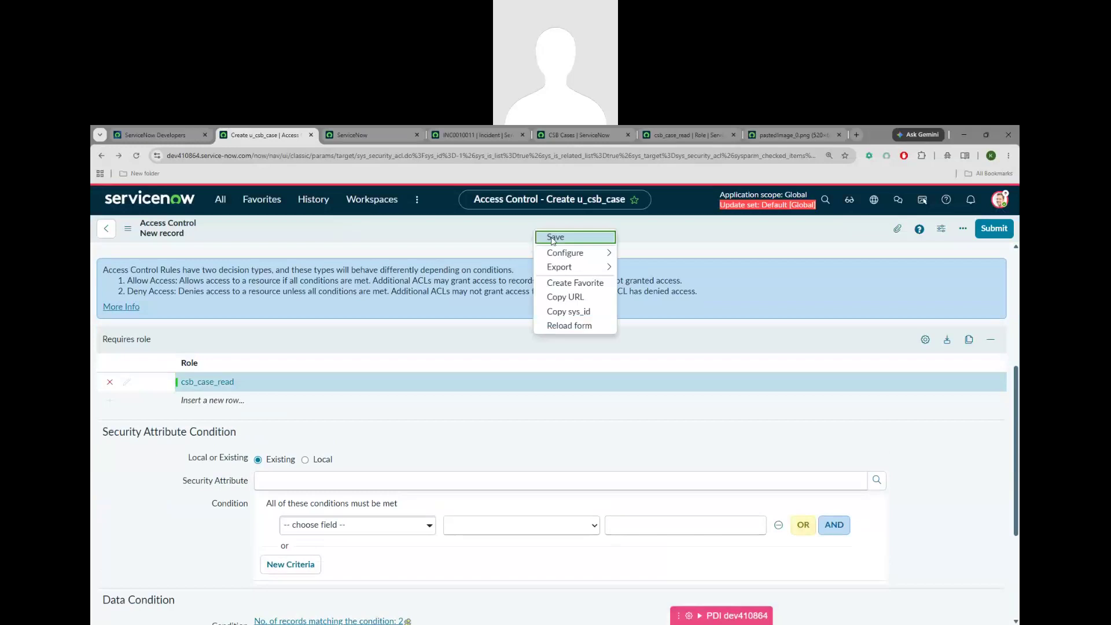
{"action": "left_click", "coordinate": [544, 235]}
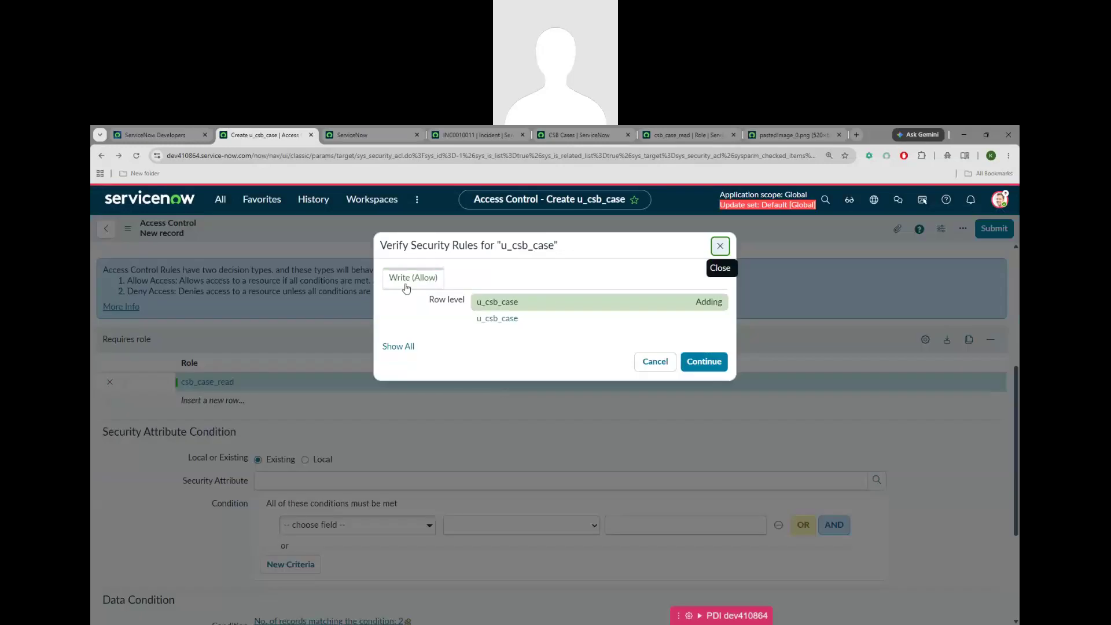
{"action": "left_click", "coordinate": [704, 361]}
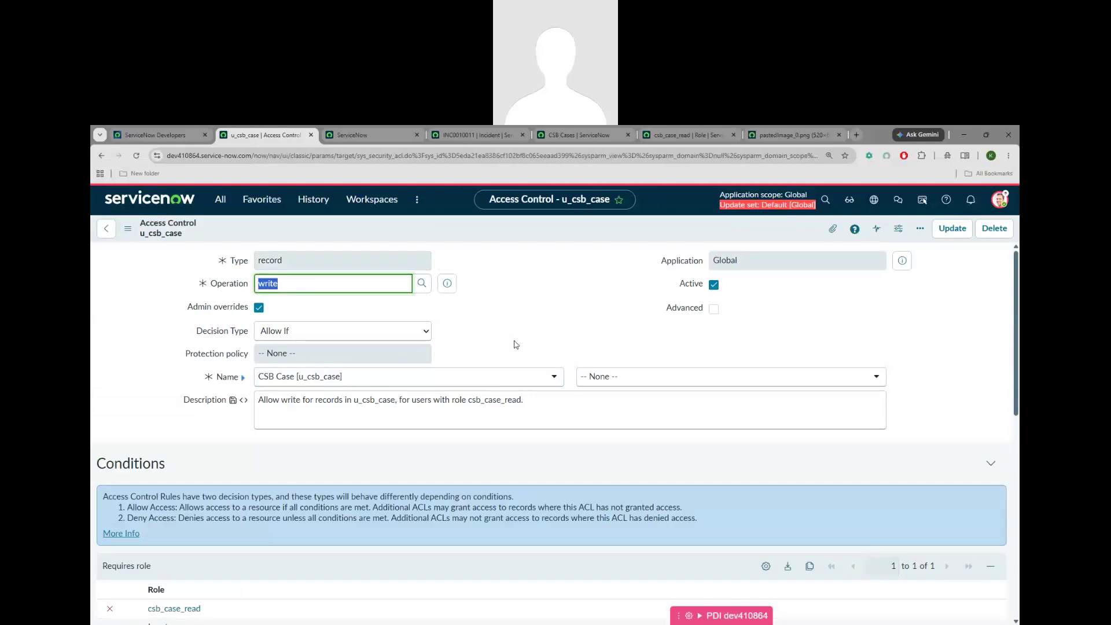
Step: Switch to the ServiceNow home page tab and impersonate the test user again from the recent impersonations
{"action": "left_click", "coordinate": [354, 135]}
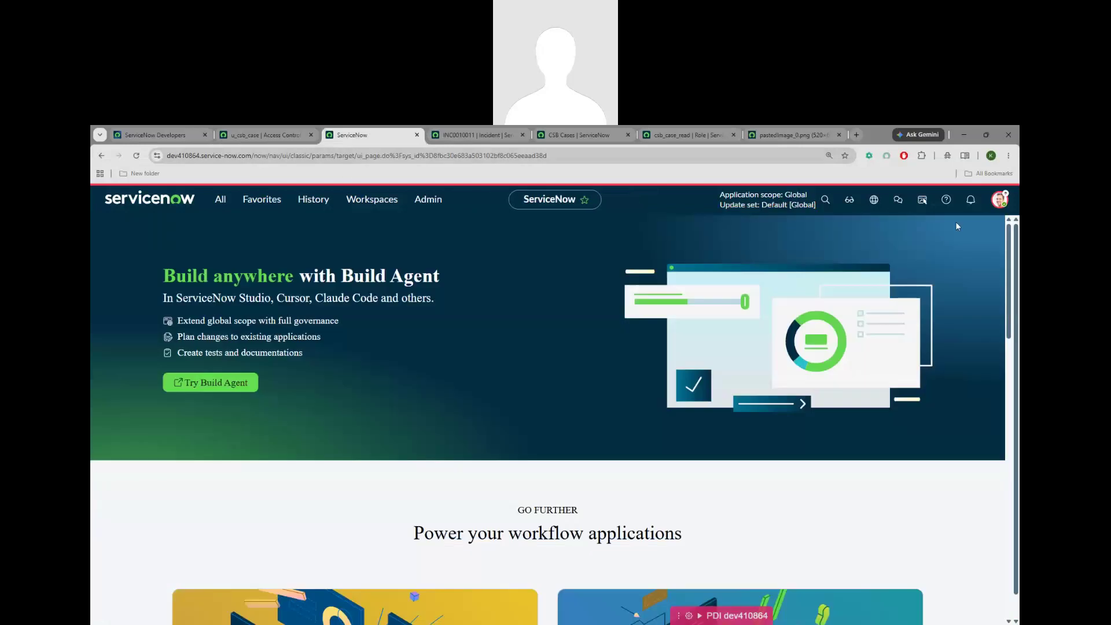
{"action": "left_click", "coordinate": [1000, 200]}
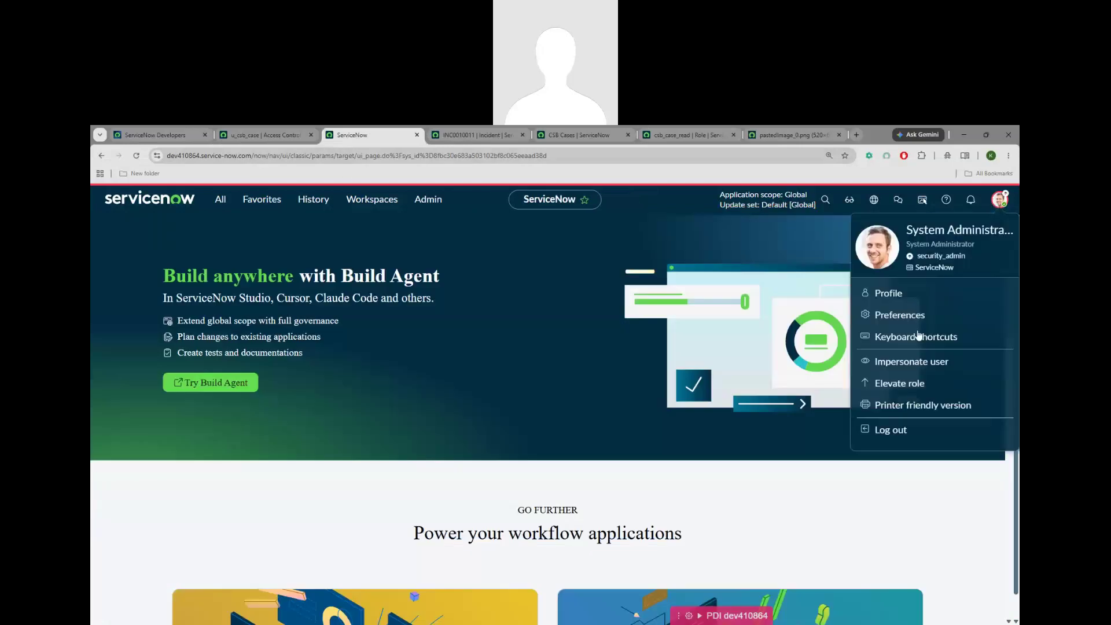
{"action": "left_click", "coordinate": [912, 362]}
{"action": "left_click", "coordinate": [455, 383]}
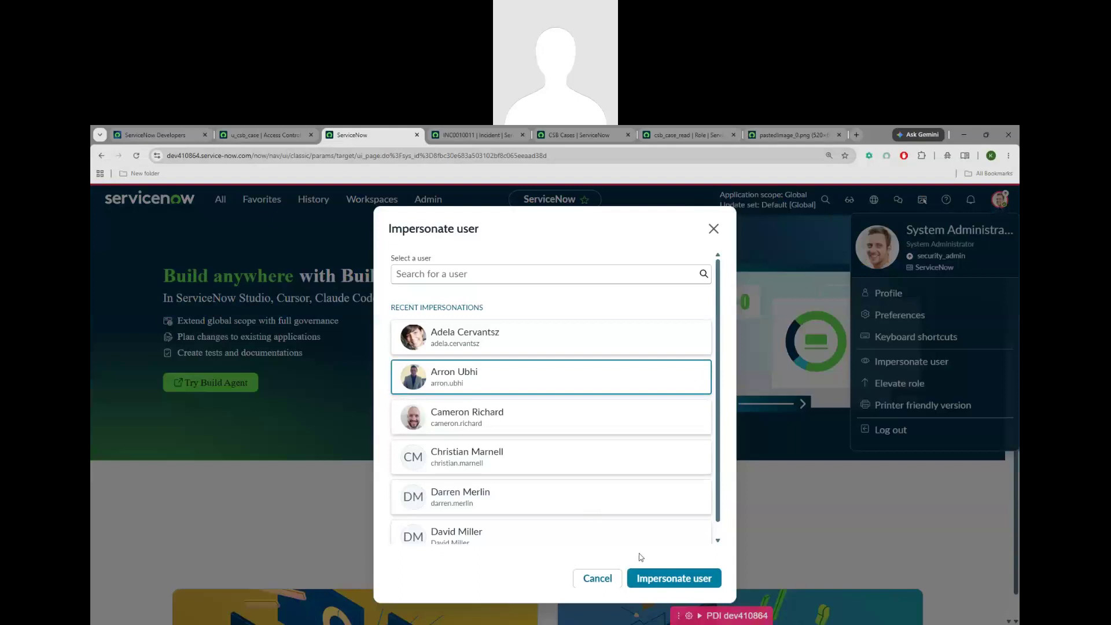
{"action": "left_click", "coordinate": [658, 578]}
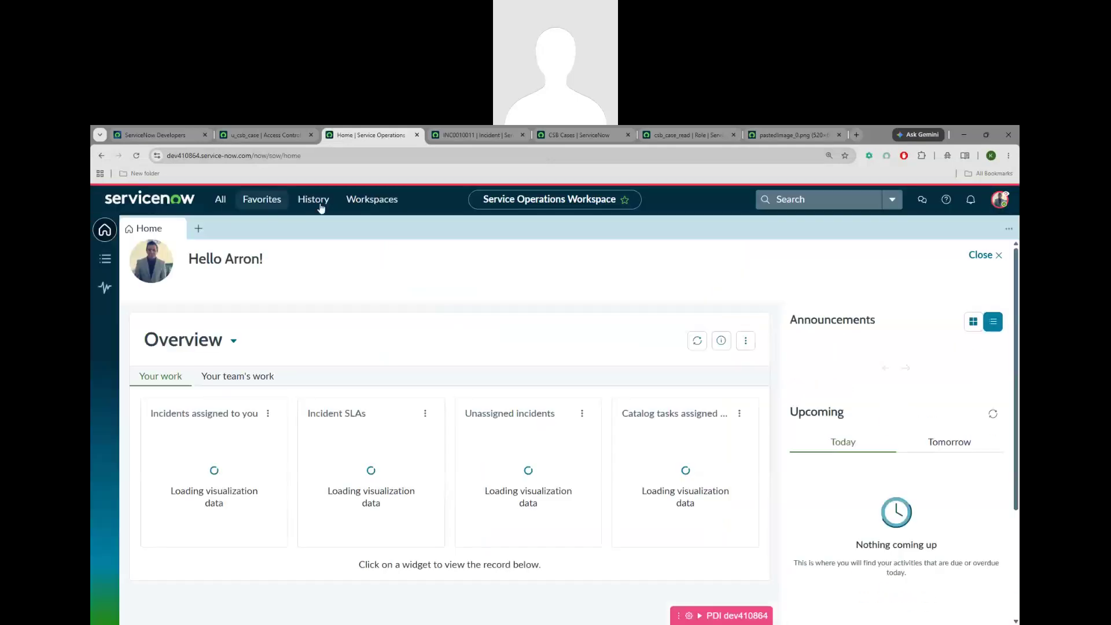
Step: Open the CSB Cases list from the history and submit a new record with Number 2 and Short Description "test"
{"action": "left_click", "coordinate": [317, 205]}
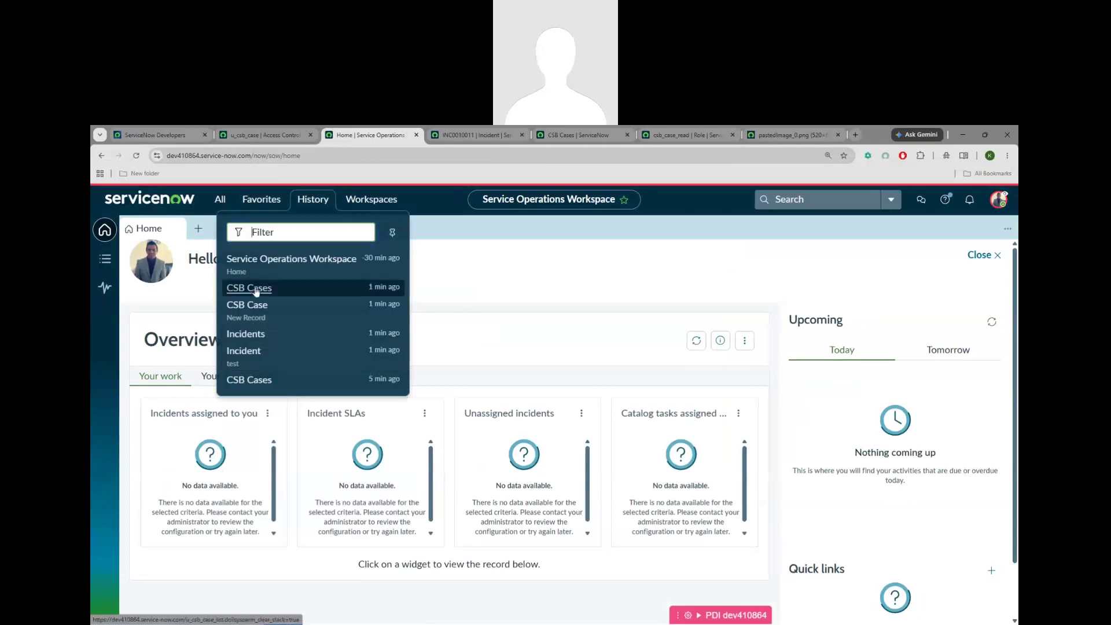
{"action": "left_click", "coordinate": [256, 291]}
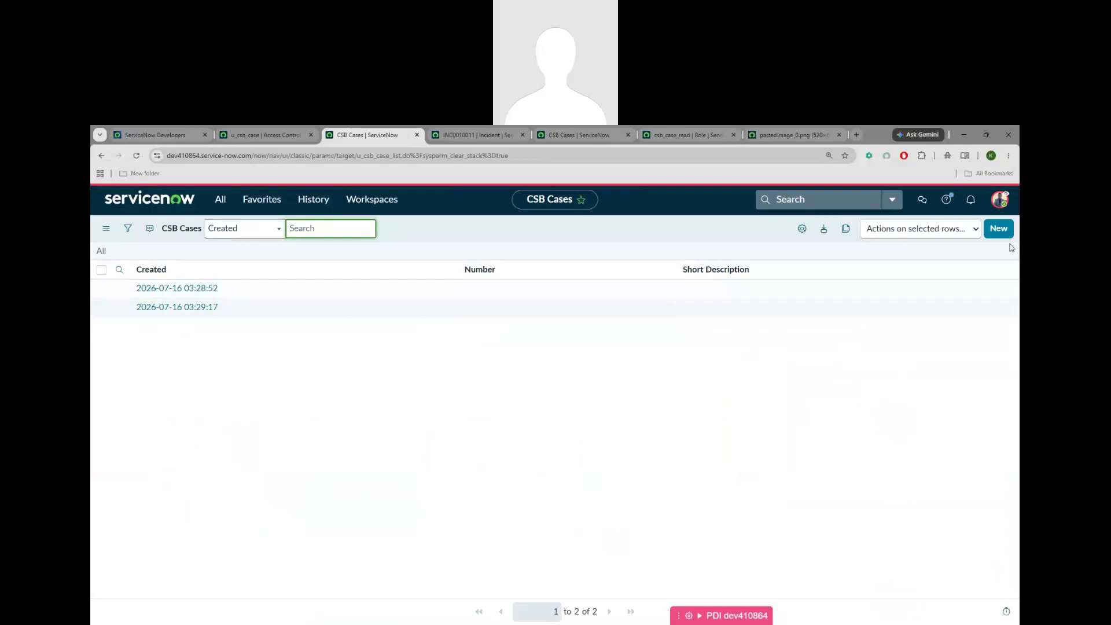
{"action": "left_click", "coordinate": [998, 229]}
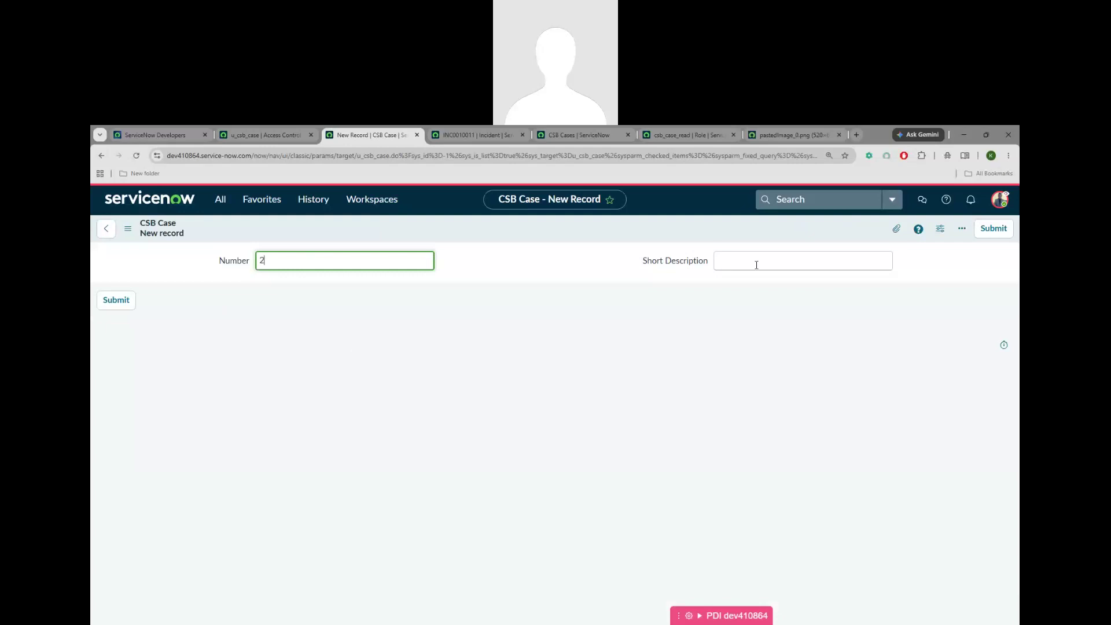
{"action": "left_click", "coordinate": [756, 265]}
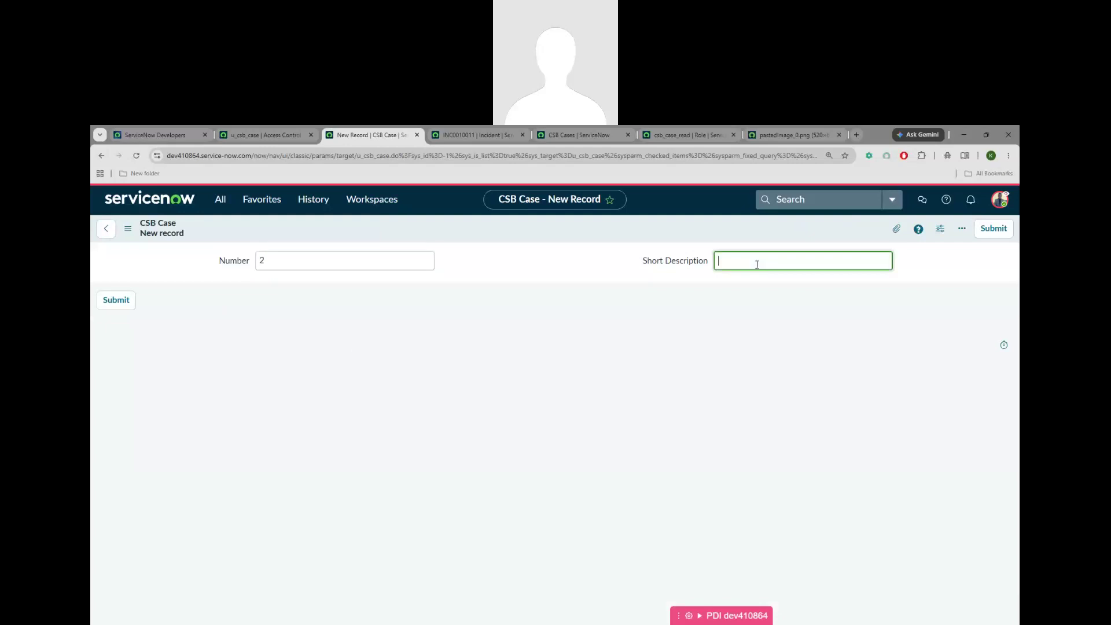
{"action": "left_click", "coordinate": [993, 229]}
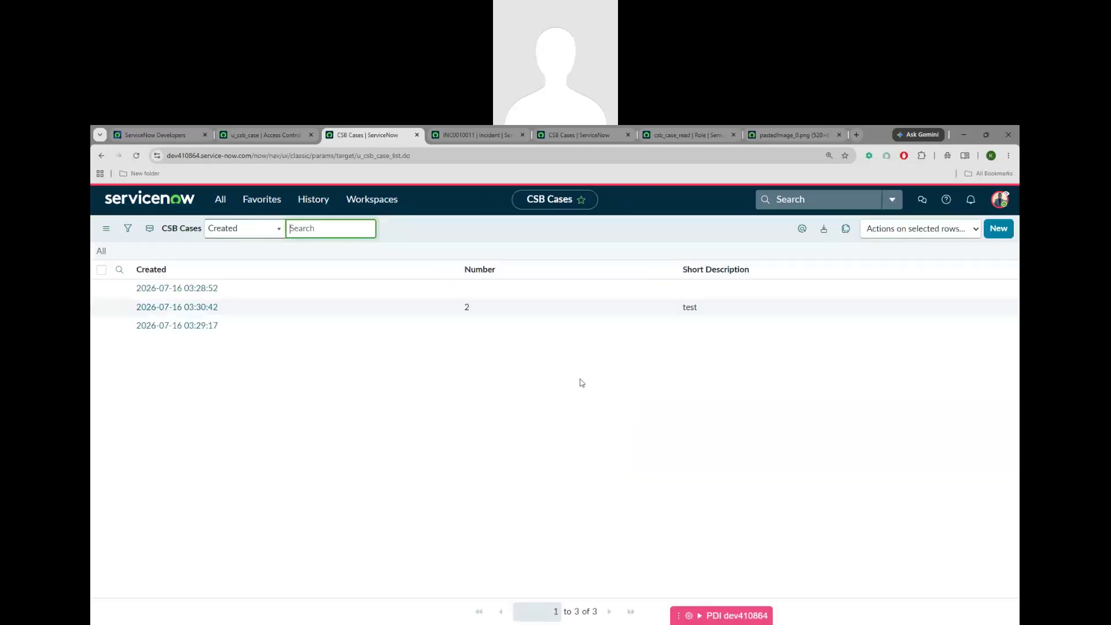
Step: Fill in the last blank CSB Case record with Number 3 and Short Description "test3" and update it
{"action": "left_click", "coordinate": [166, 328]}
{"action": "type", "text": "3"}
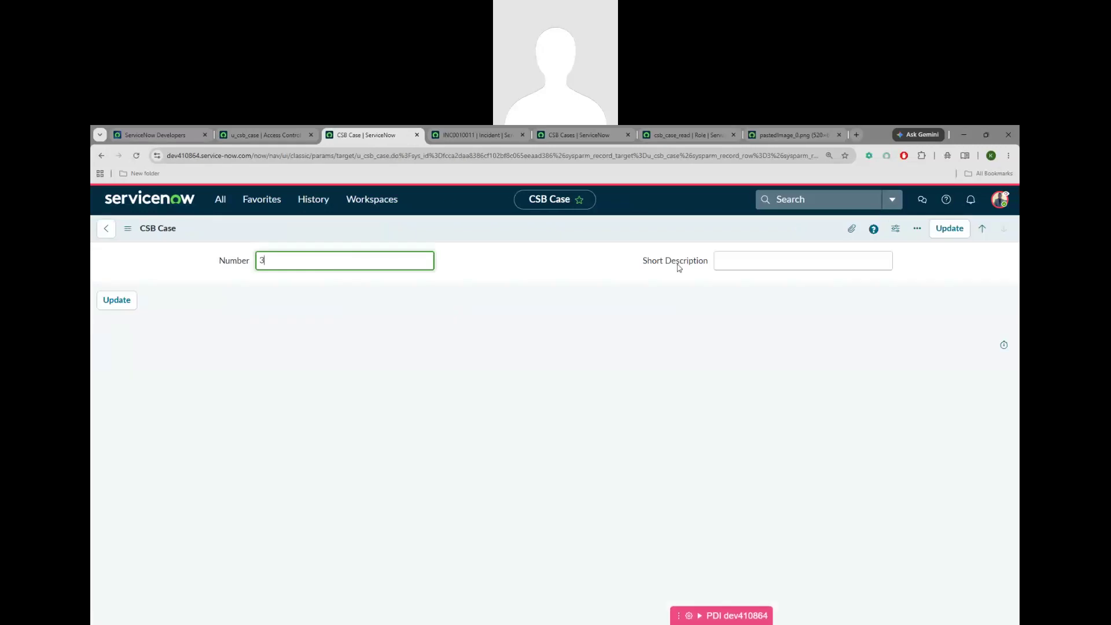
{"action": "left_click", "coordinate": [744, 261]}
{"action": "type", "text": "test3"}
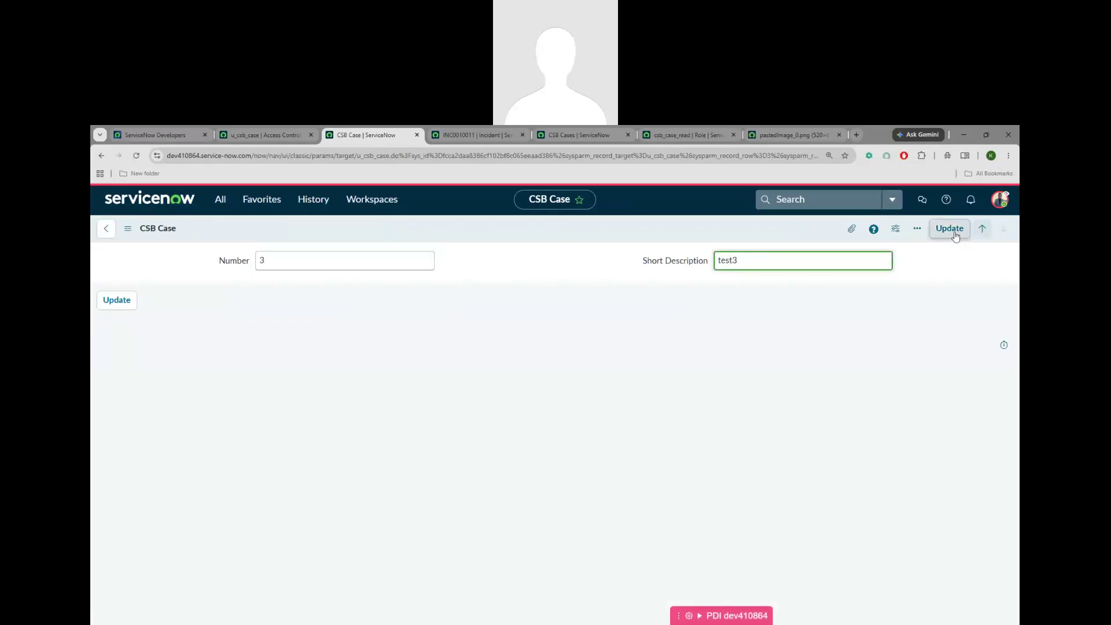
{"action": "left_click", "coordinate": [953, 233]}
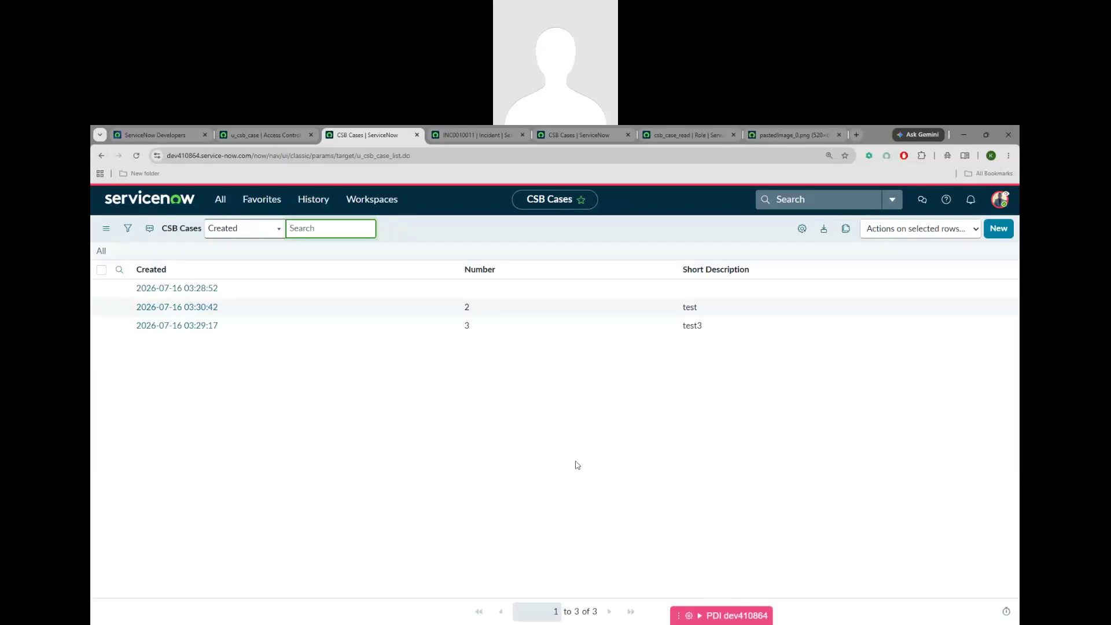
{"action": "key", "text": "alt+Tab"}
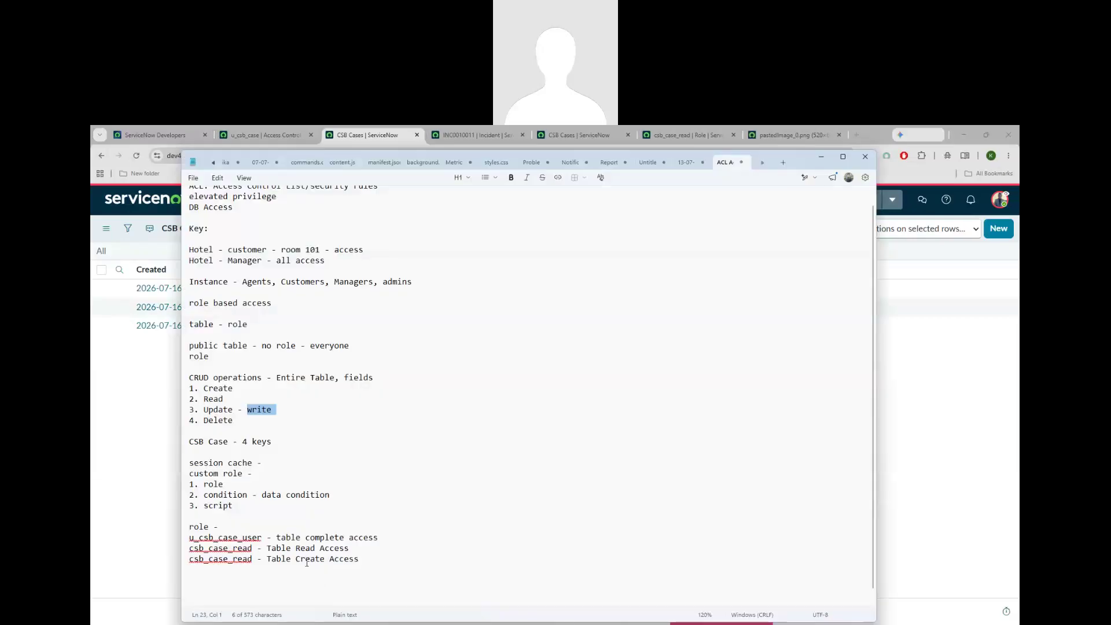
{"action": "left_click", "coordinate": [919, 453]}
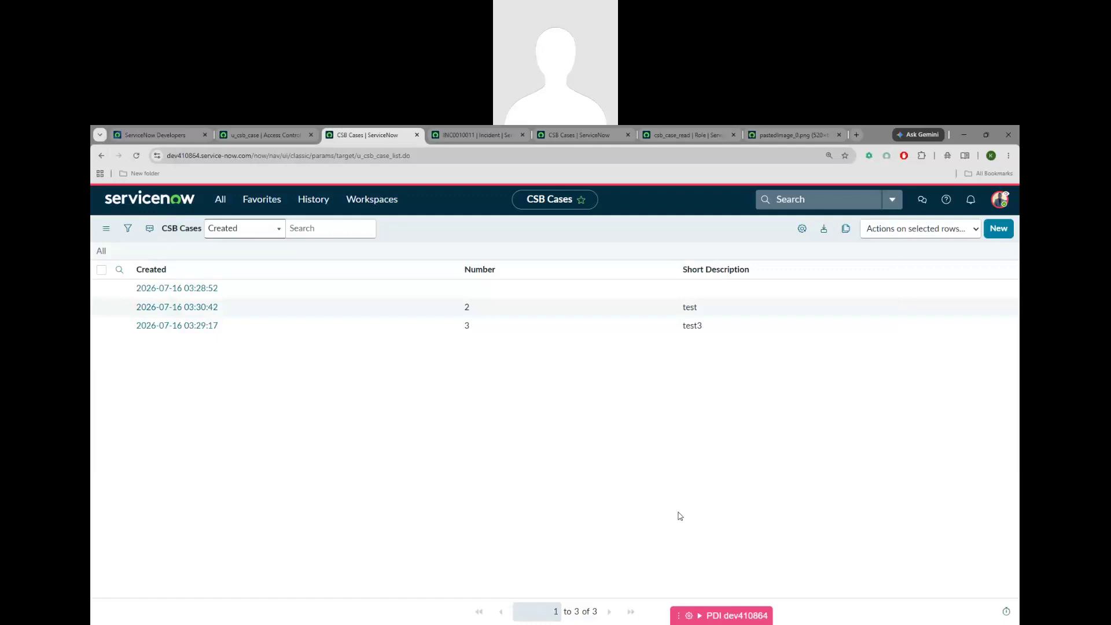
Step: Check whether the selected test3 case can be deleted through the row actions, and end the impersonation
{"action": "left_click", "coordinate": [101, 326]}
{"action": "left_click", "coordinate": [900, 229]}
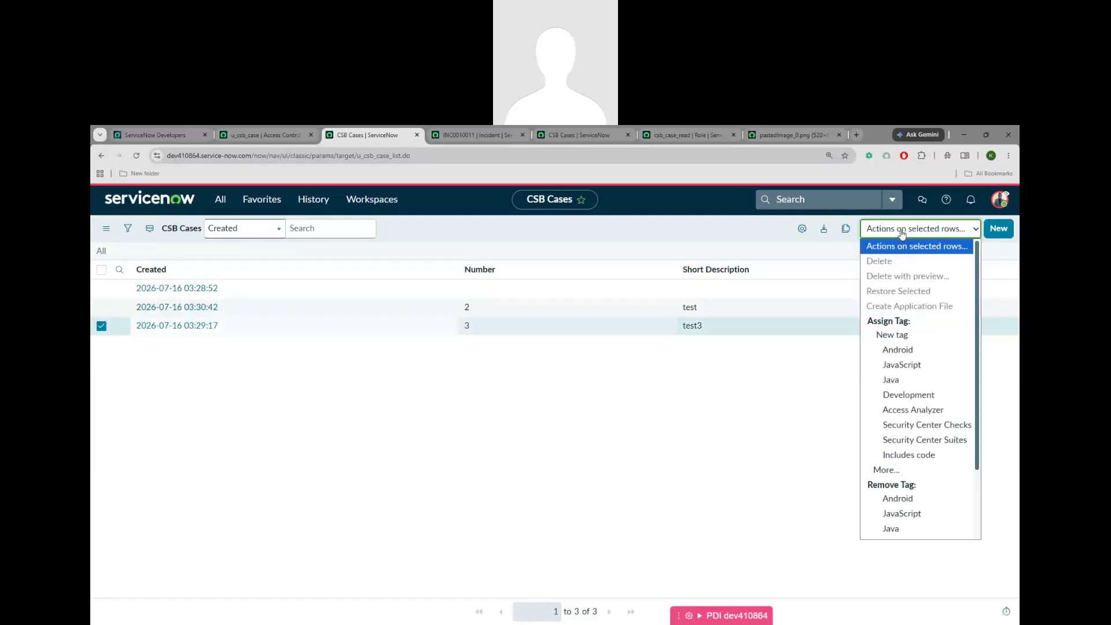
{"action": "left_click", "coordinate": [255, 137]}
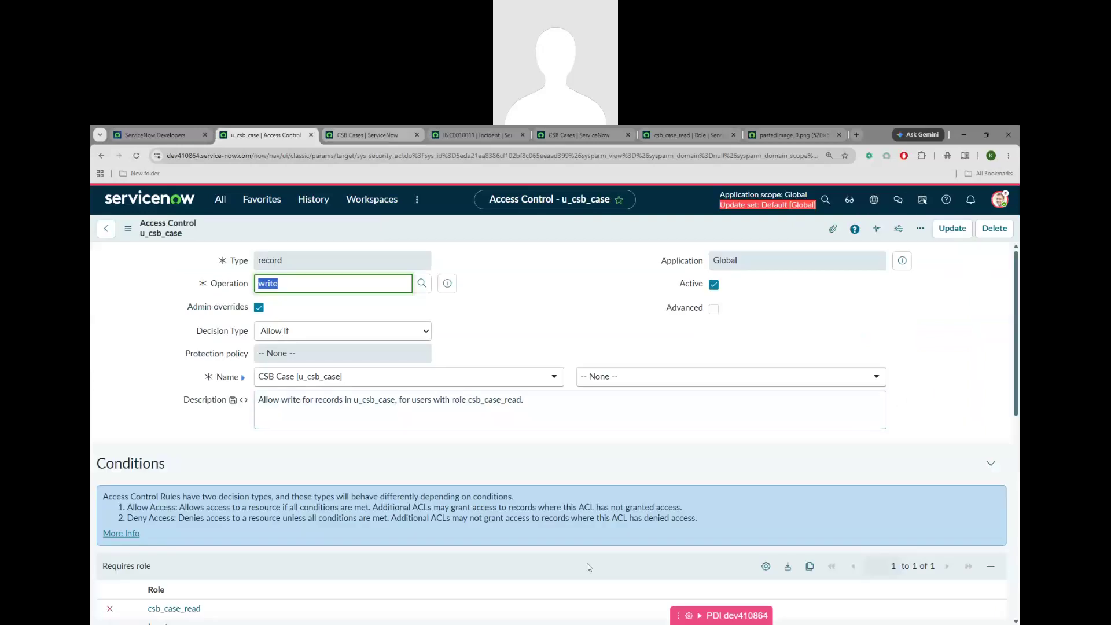
{"action": "key", "text": "alt+Tab"}
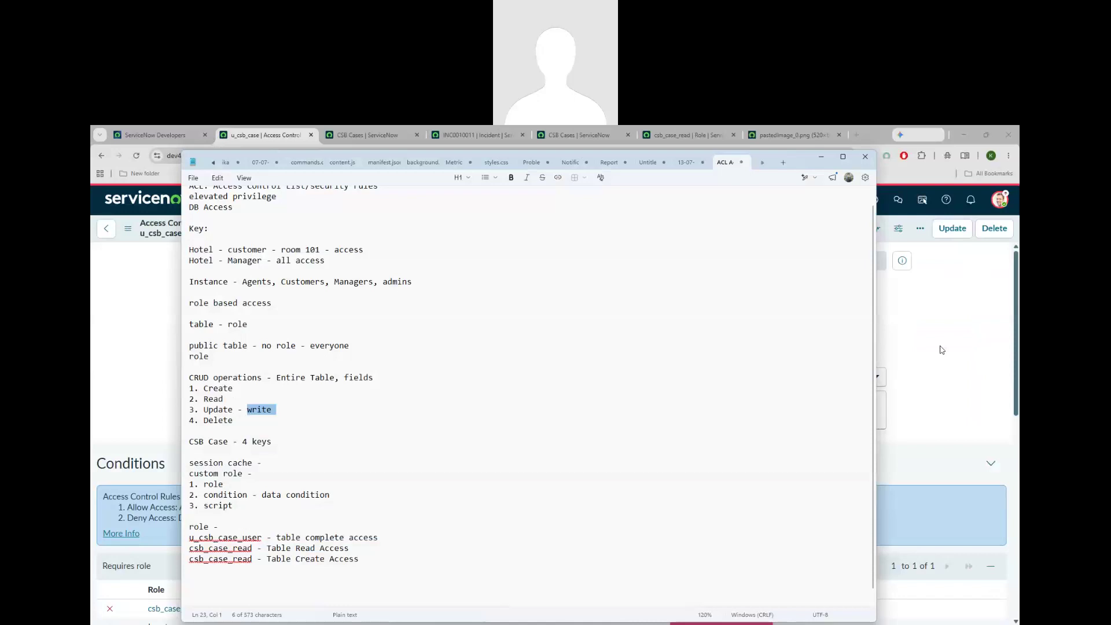
{"action": "key", "text": "alt+Tab"}
{"action": "key", "text": "ctrl+Tab"}
{"action": "left_click", "coordinate": [920, 229]}
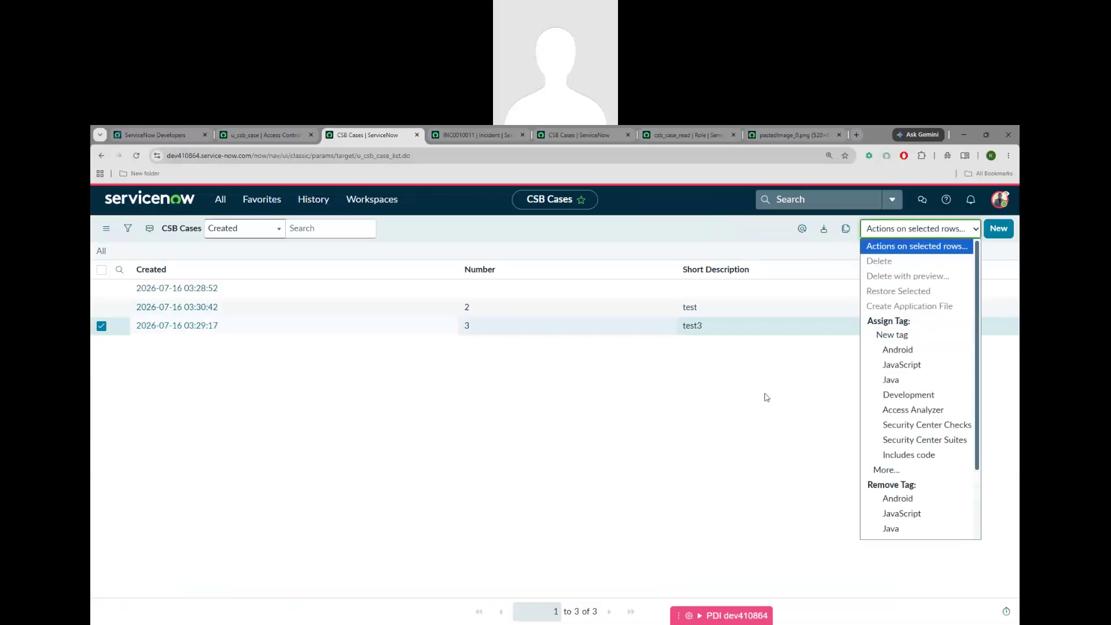
{"action": "left_click", "coordinate": [740, 410]}
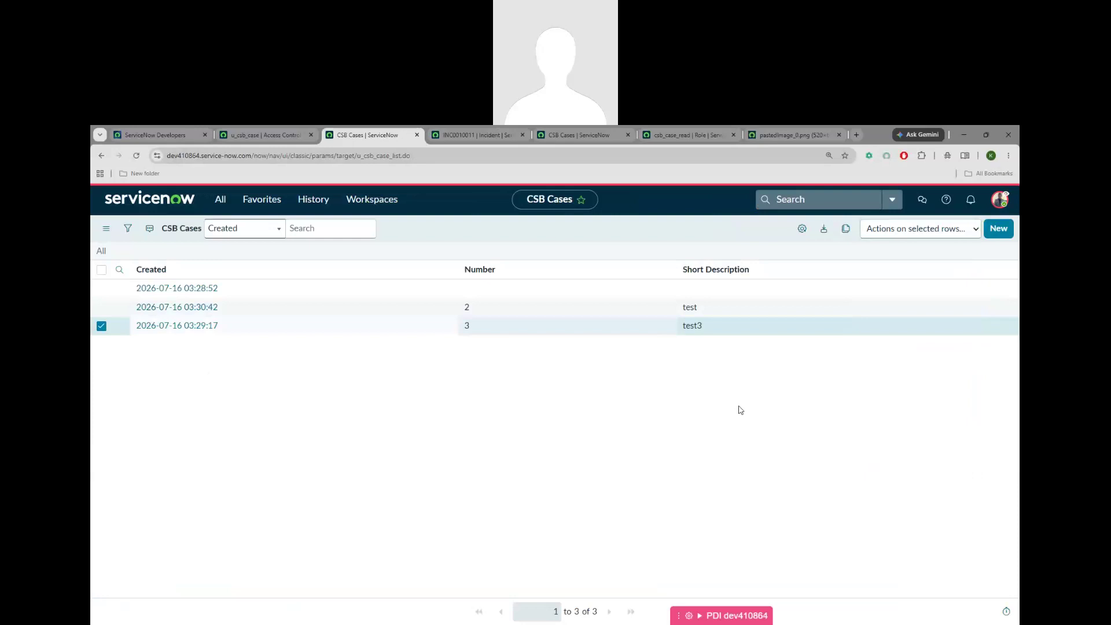
{"action": "left_click", "coordinate": [1000, 200]}
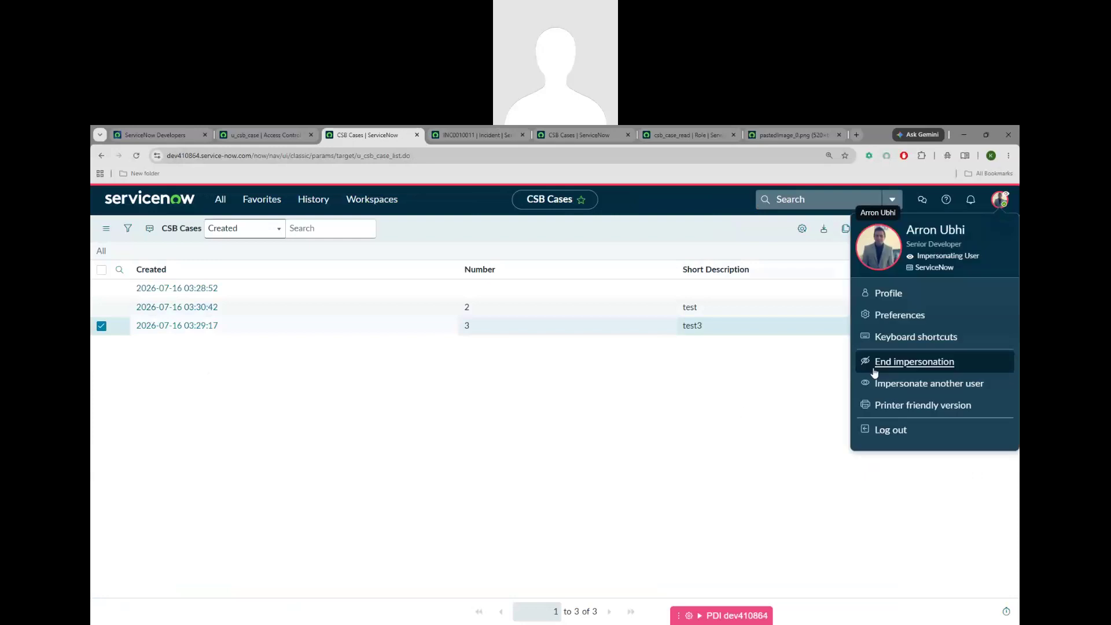
{"action": "left_click", "coordinate": [874, 371]}
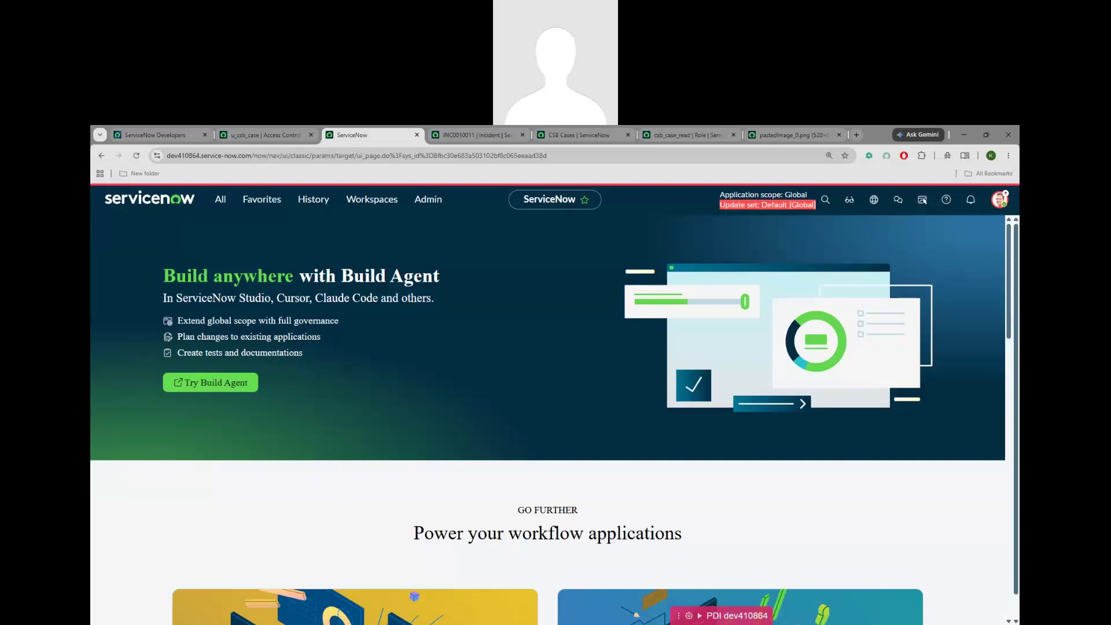
Step: Switch to the Notepad notes and add the line "user not able to access table" below the roles list
{"action": "key", "text": "alt+Tab"}
{"action": "left_click", "coordinate": [388, 550]}
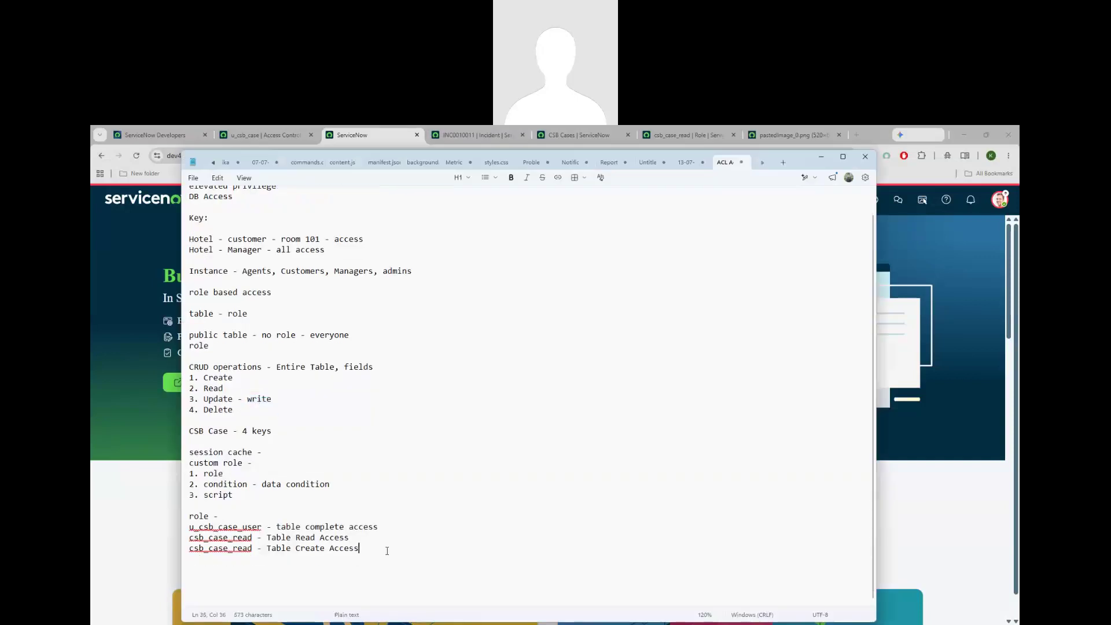
{"action": "key", "text": "Return"}
{"action": "scroll", "coordinate": [394, 553], "scroll_direction": "down", "scroll_amount": 1}
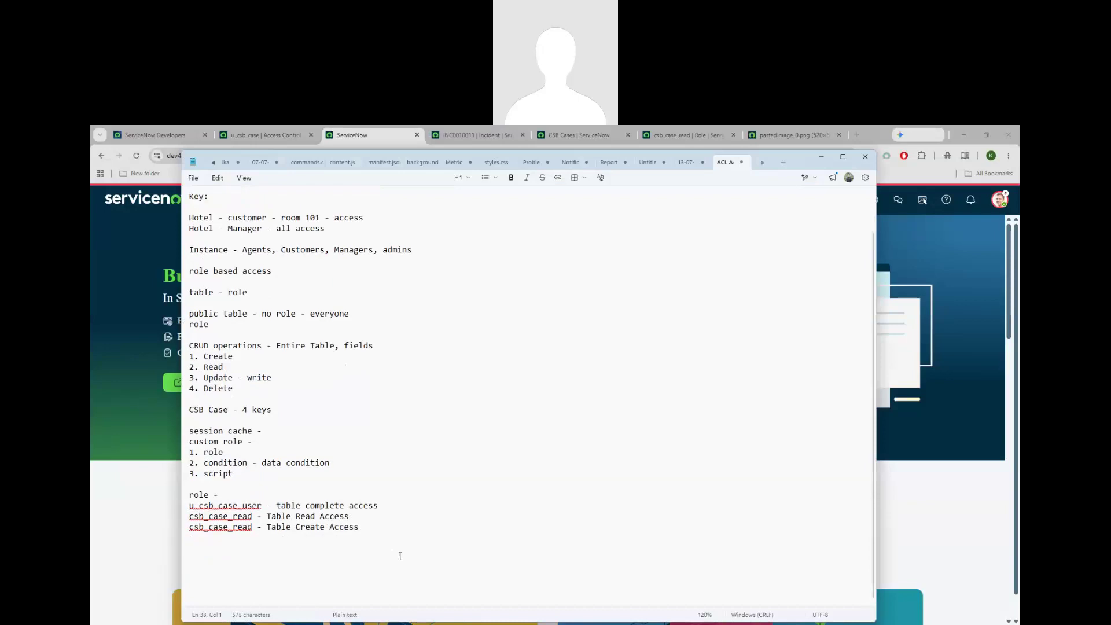
{"action": "type", "text": "user not able to access"}
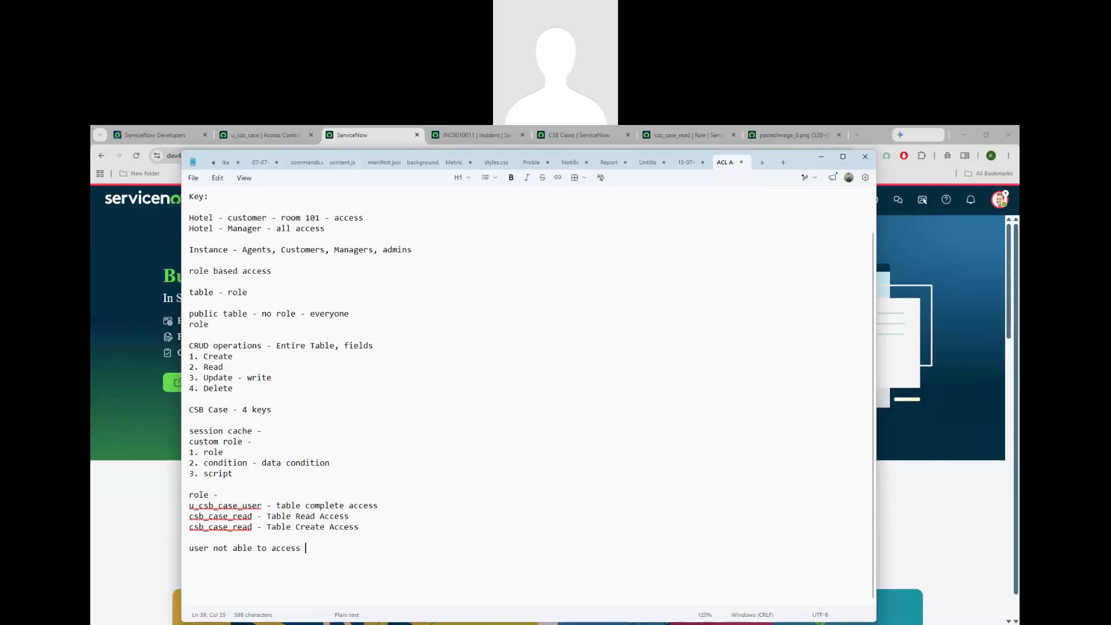
{"action": "type", "text": " table"}
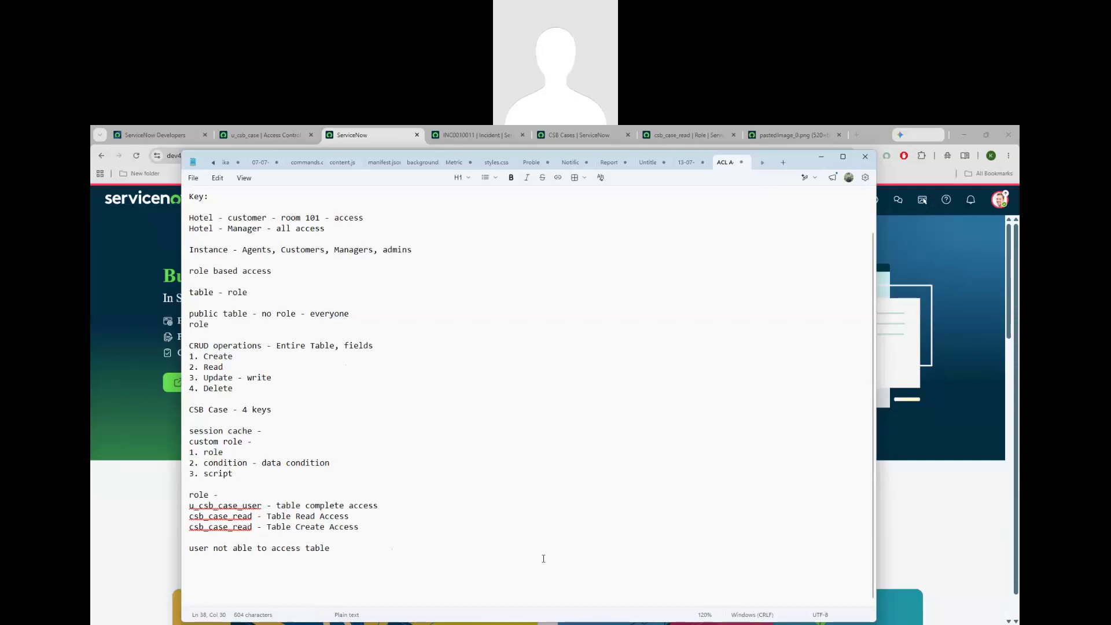
Step: Extend the "user not able to access table" line in the notes with "- debug"
{"action": "left_click", "coordinate": [938, 507]}
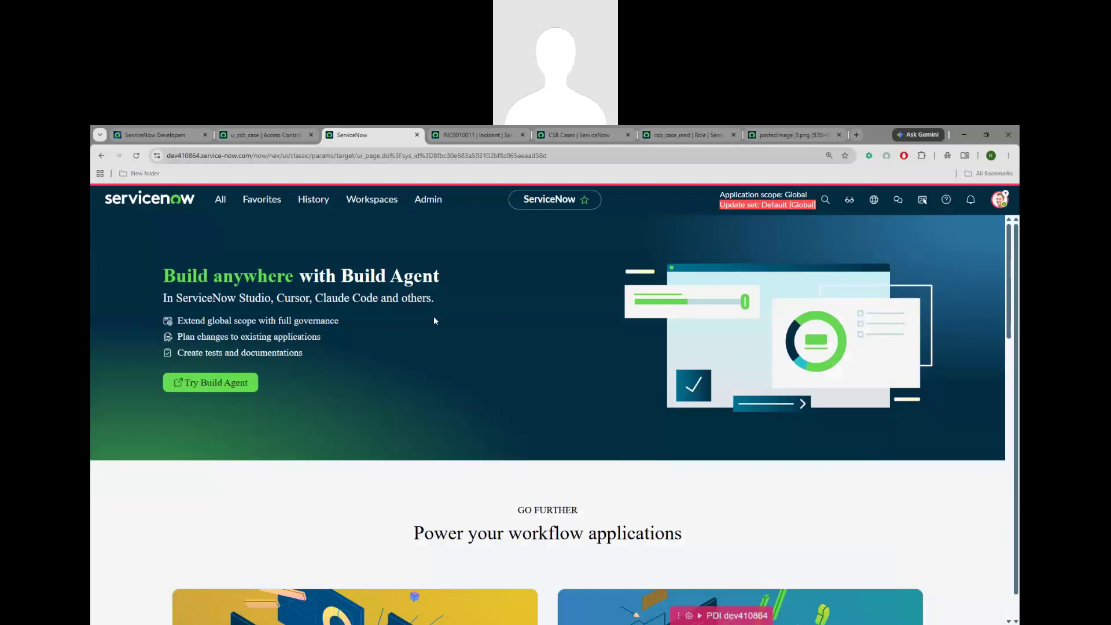
{"action": "left_click", "coordinate": [670, 130]}
{"action": "left_click", "coordinate": [406, 134]}
{"action": "key", "text": "alt+Tab"}
{"action": "type", "text": "- "}
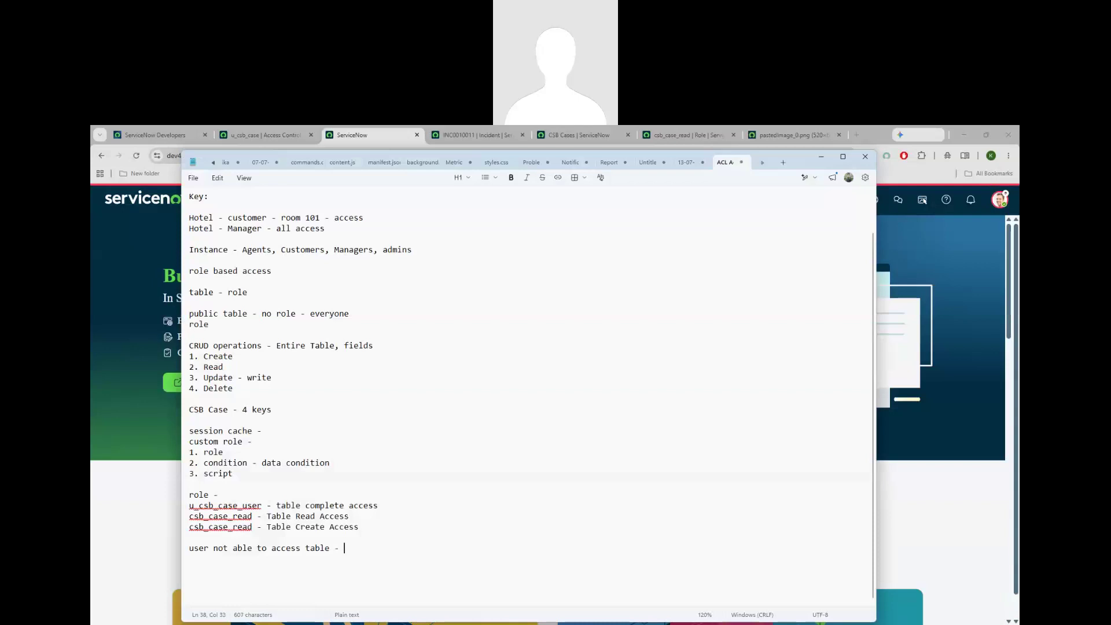
{"action": "type", "text": "debug"}
{"action": "key", "text": "Return"}
{"action": "key", "text": "Return"}
{"action": "type", "text": ">"}
Step: Return to ServiceNow, find and start Debug Security Rules, block the debugger's notification request and minimize its window
{"action": "left_click", "coordinate": [154, 429]}
{"action": "left_click", "coordinate": [219, 199]}
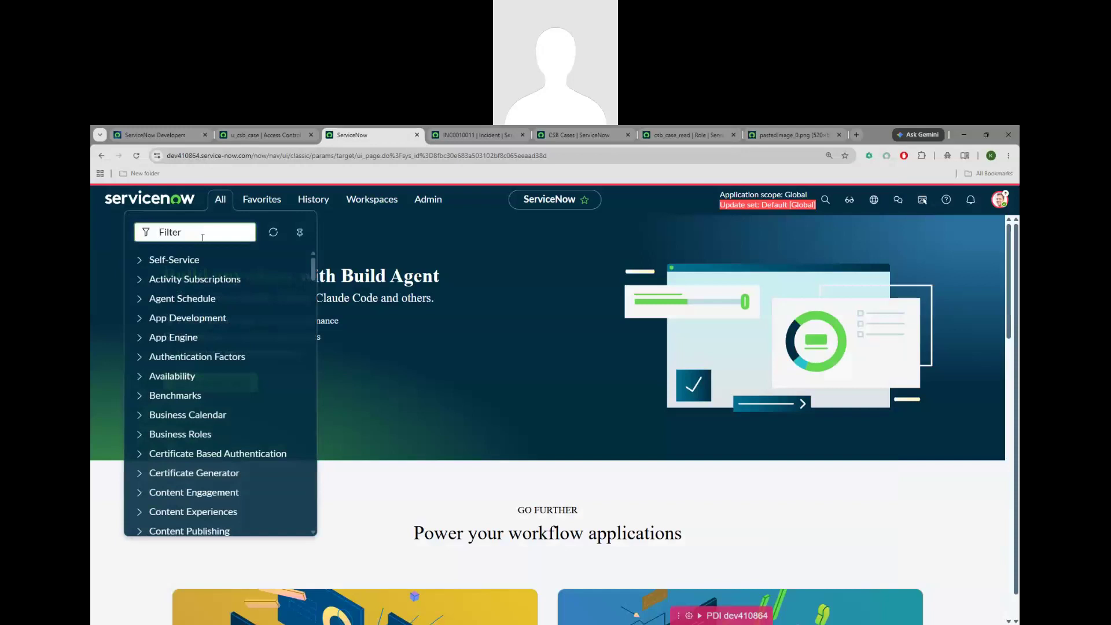
{"action": "type", "text": "debug secu"}
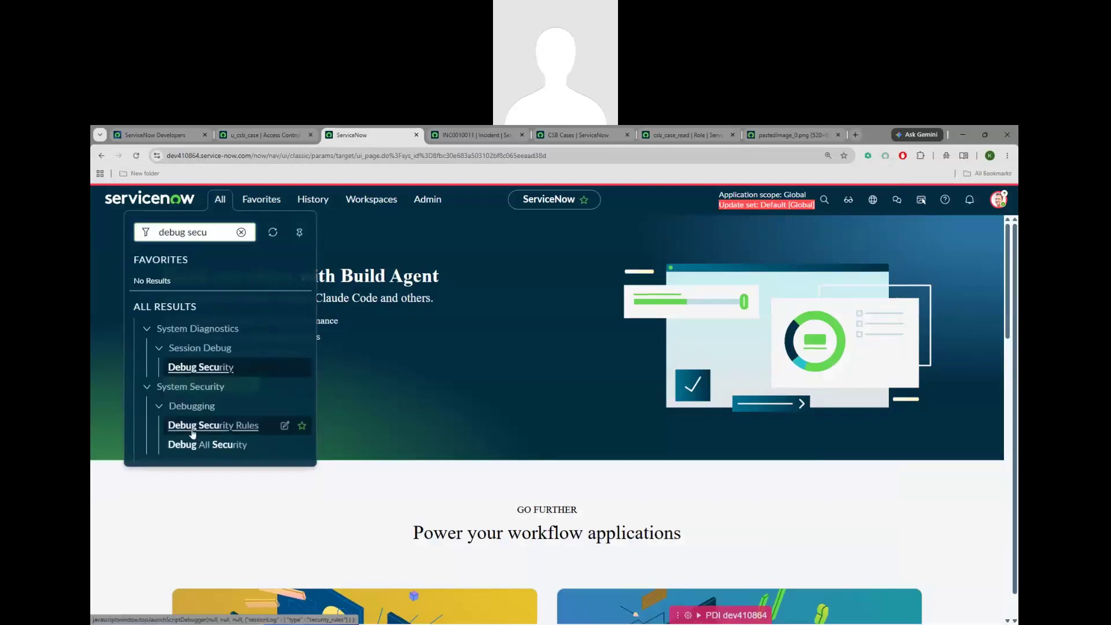
{"action": "left_click", "coordinate": [189, 426]}
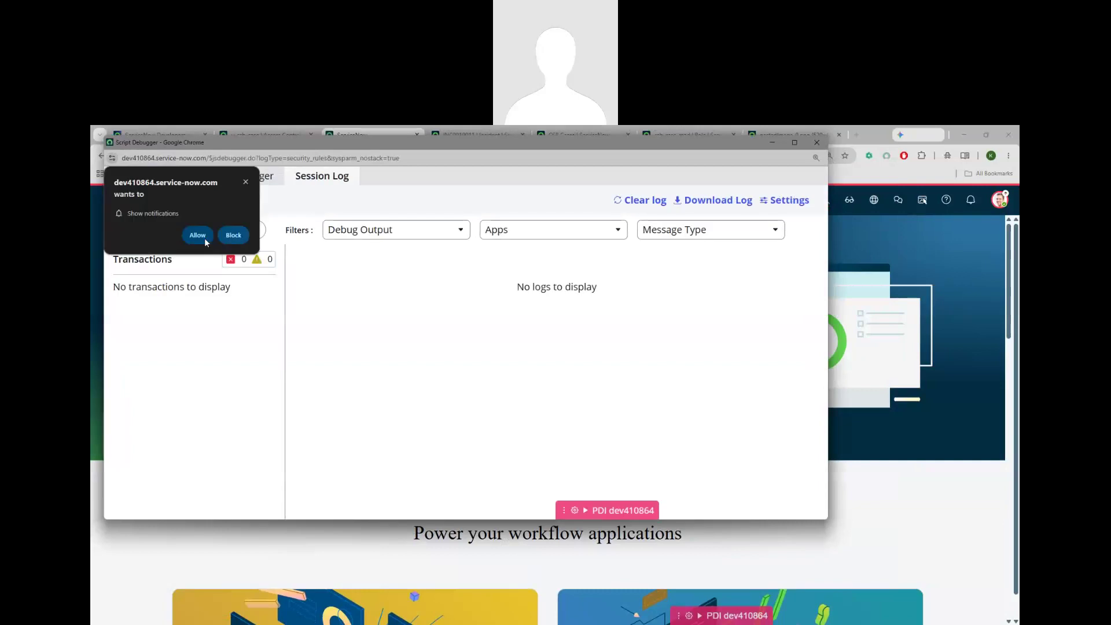
{"action": "left_click", "coordinate": [234, 236]}
{"action": "left_click", "coordinate": [771, 144]}
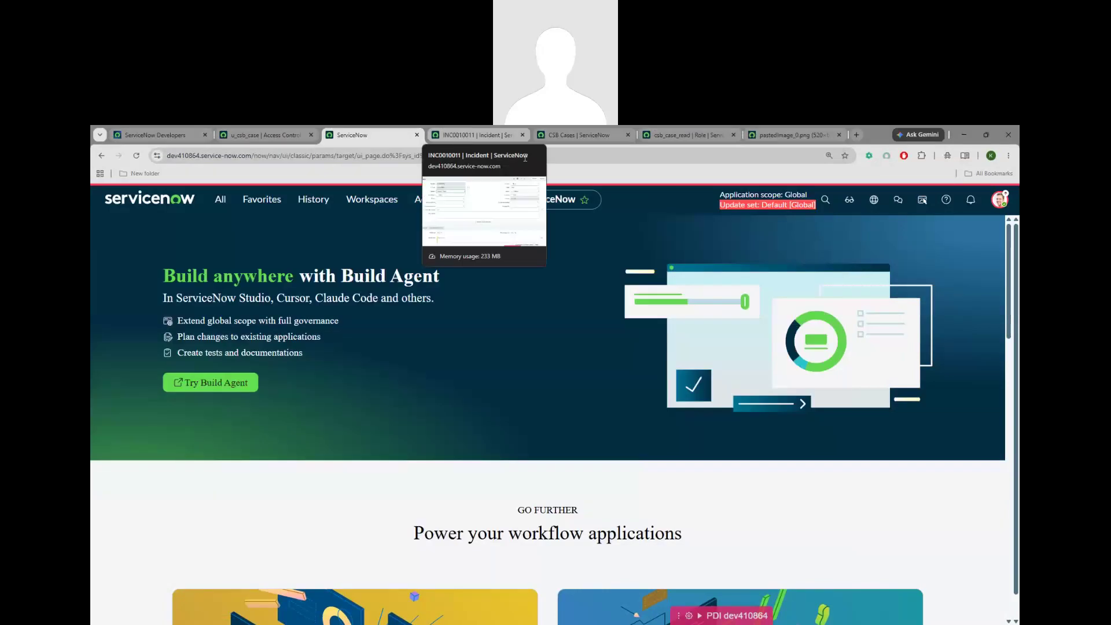
Step: Switch to the INC0010011 incident tab and reload the page with security rule debugging enabled
{"action": "left_click", "coordinate": [223, 212]}
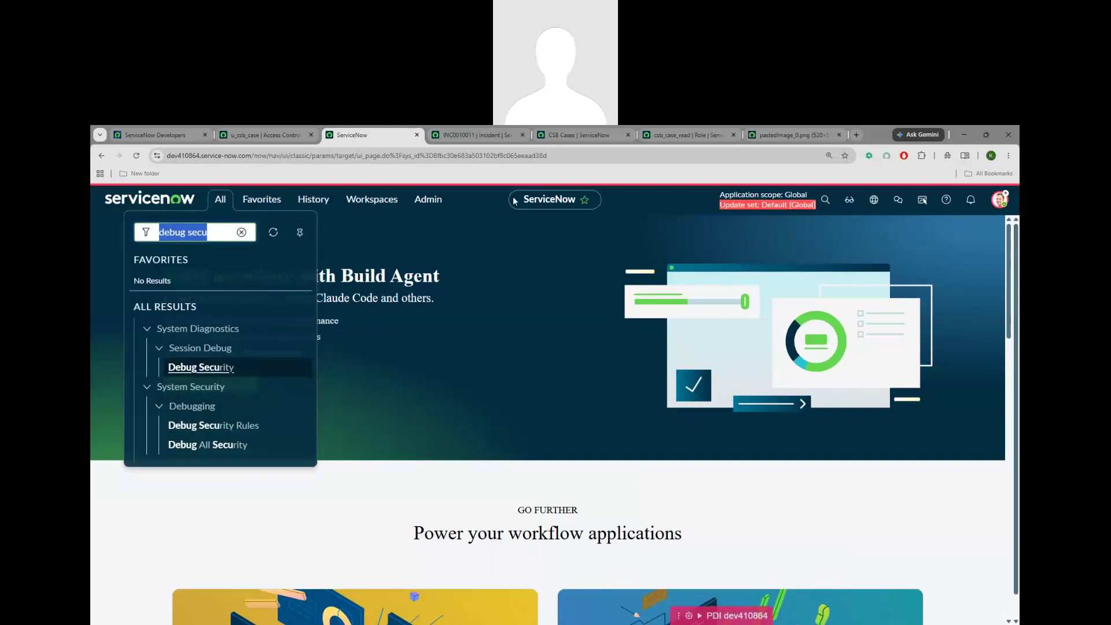
{"action": "left_click", "coordinate": [463, 135]}
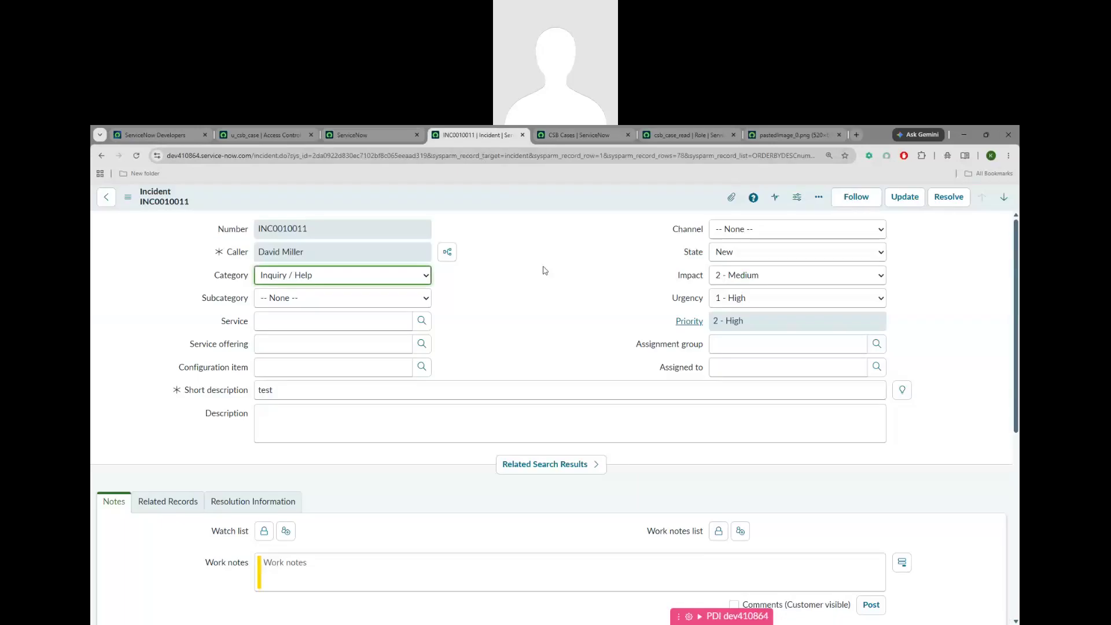
{"action": "left_click", "coordinate": [136, 155]}
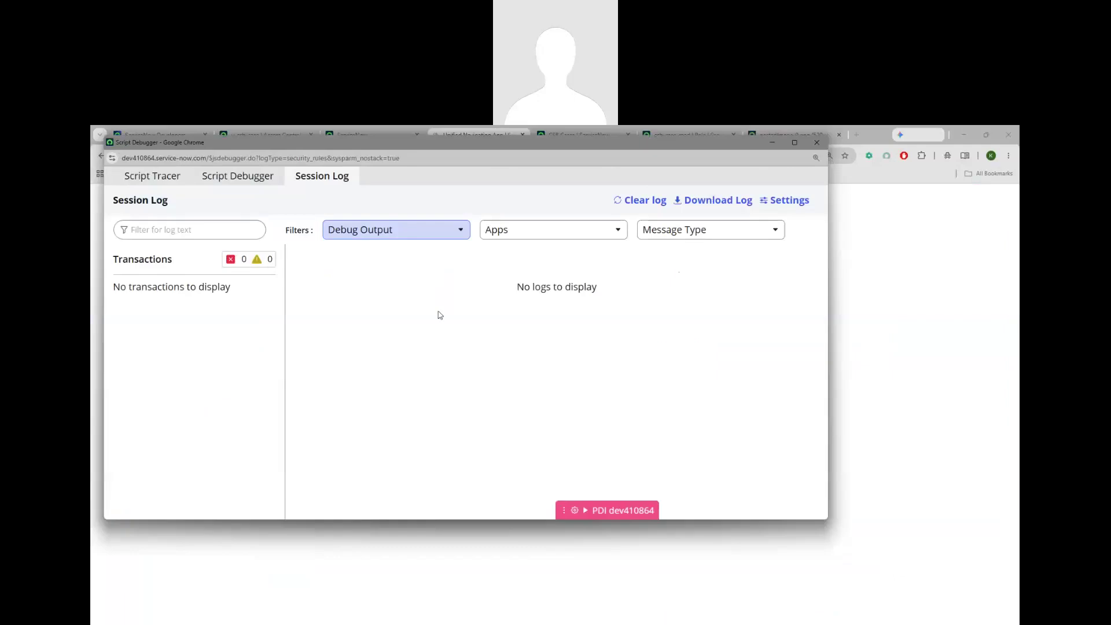
Step: Look through the Script Debugger, Script Tracer and Session Log views for debugging output
{"action": "left_click", "coordinate": [227, 181]}
{"action": "left_click", "coordinate": [315, 180]}
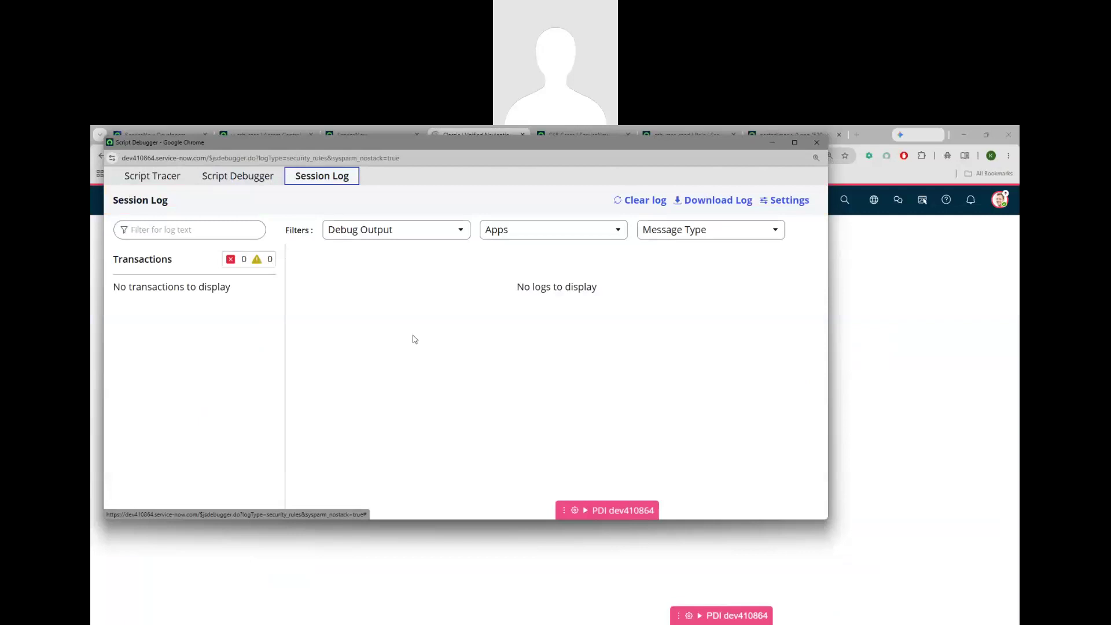
{"action": "left_click", "coordinate": [154, 182]}
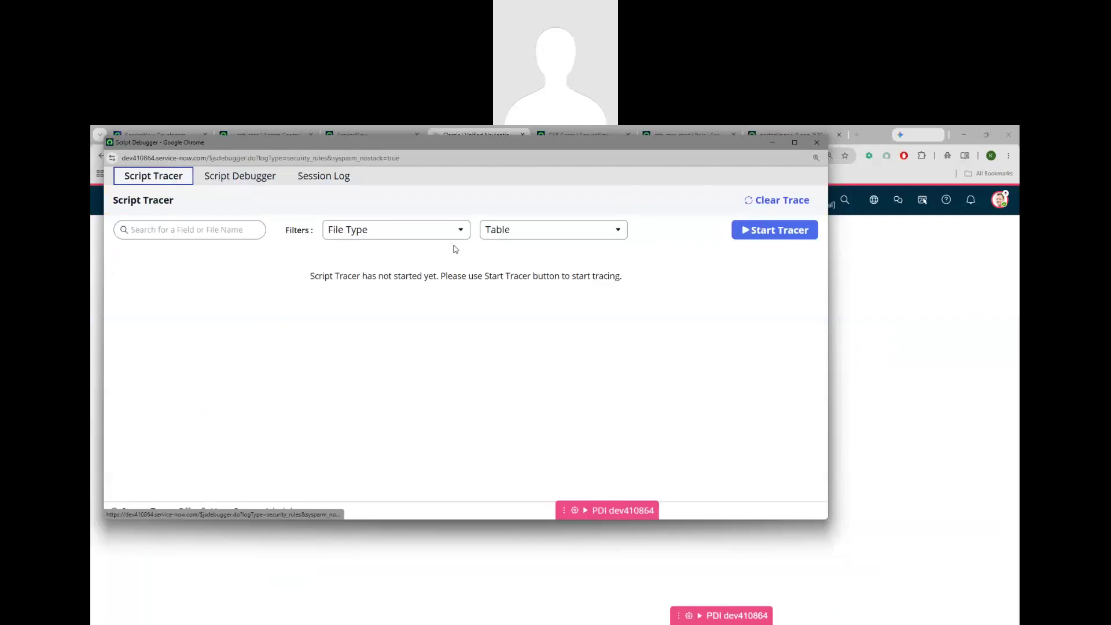
{"action": "left_click", "coordinate": [321, 181]}
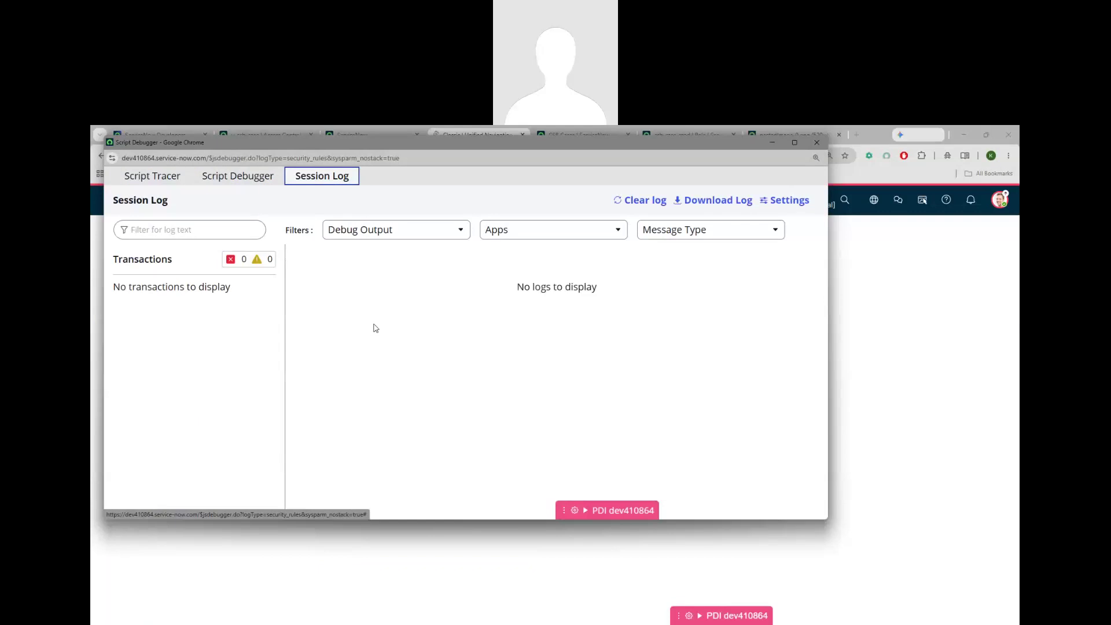
{"action": "left_click", "coordinate": [771, 144]}
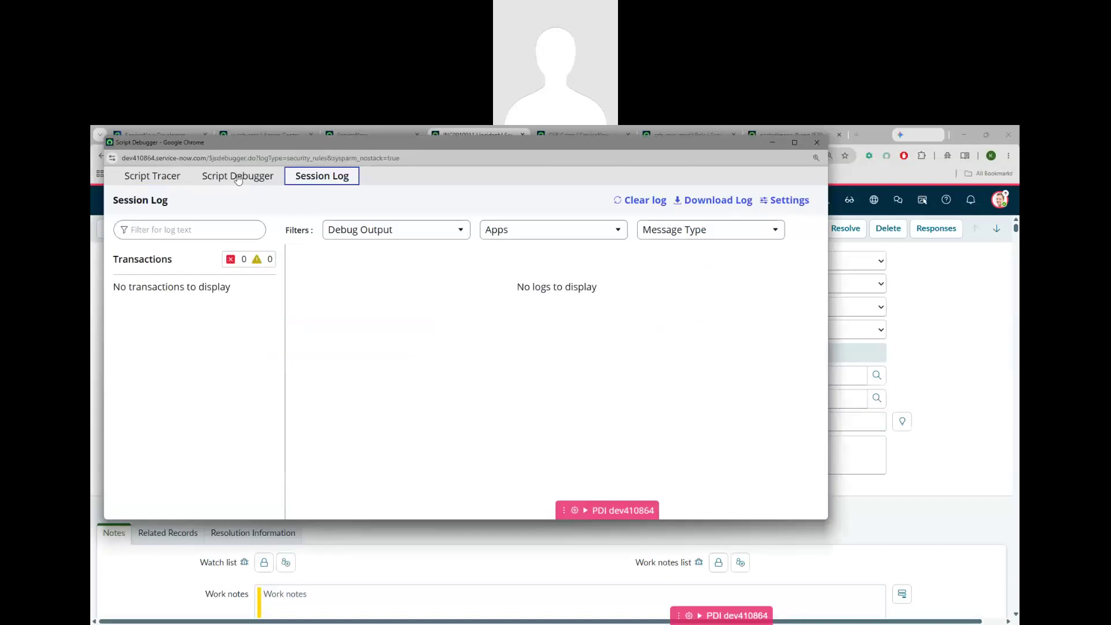
{"action": "left_click", "coordinate": [238, 176]}
{"action": "left_click", "coordinate": [151, 176]}
{"action": "left_click", "coordinate": [302, 178]}
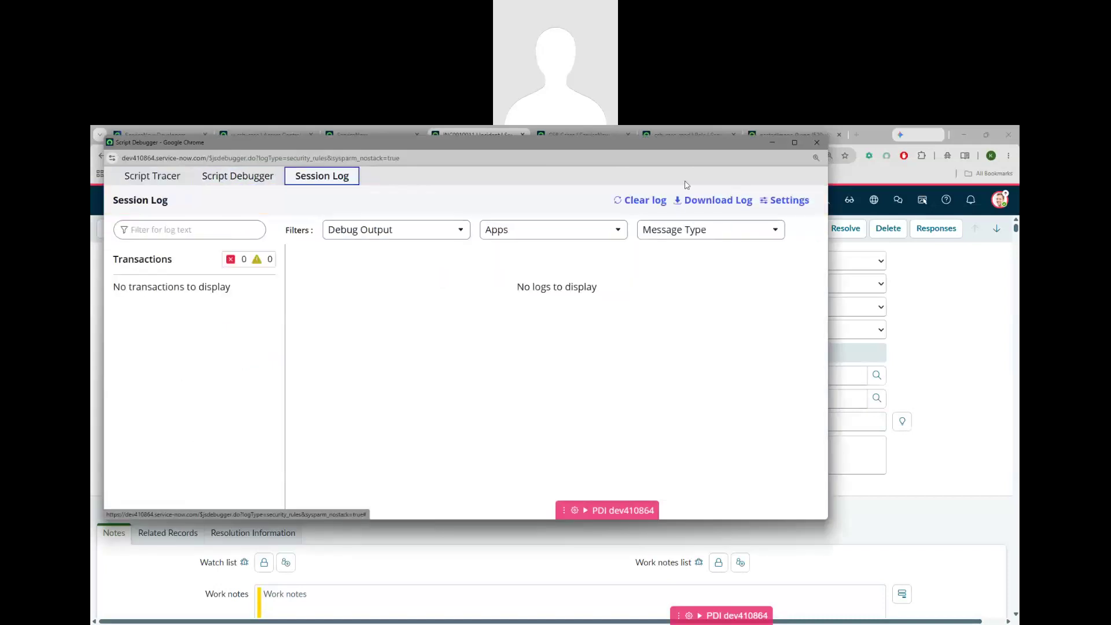
Step: Return to the INC0010011 incident page and examine the security rule debug output below the form, including the incident field read rules
{"action": "left_click", "coordinate": [508, 360]}
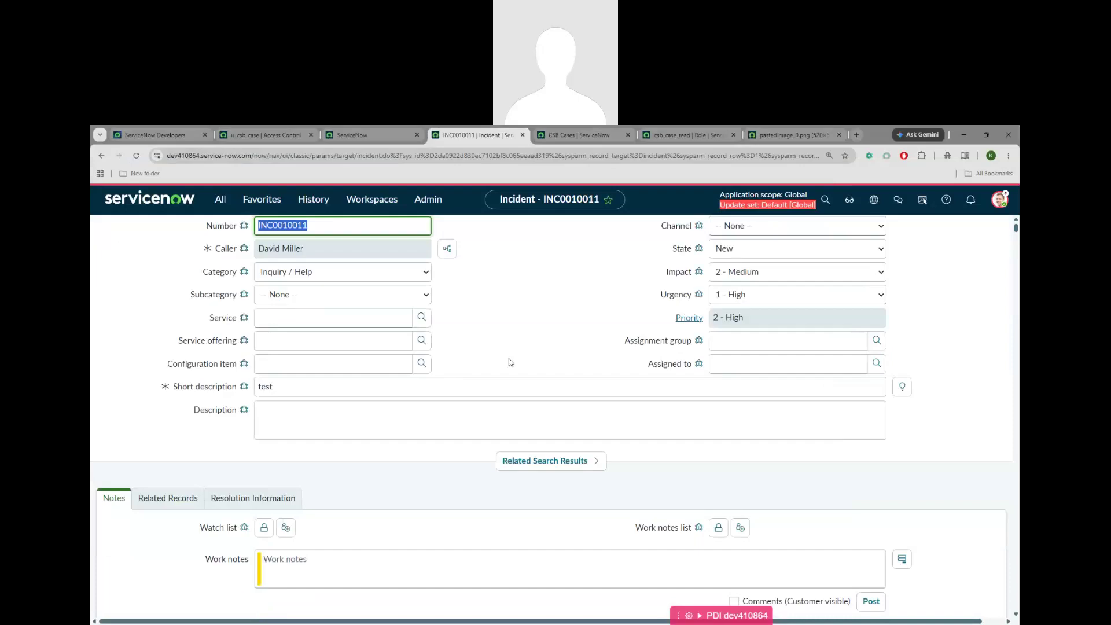
{"action": "scroll", "coordinate": [508, 359], "scroll_direction": "down", "scroll_amount": 10}
{"action": "scroll", "coordinate": [304, 363], "scroll_direction": "down", "scroll_amount": 2}
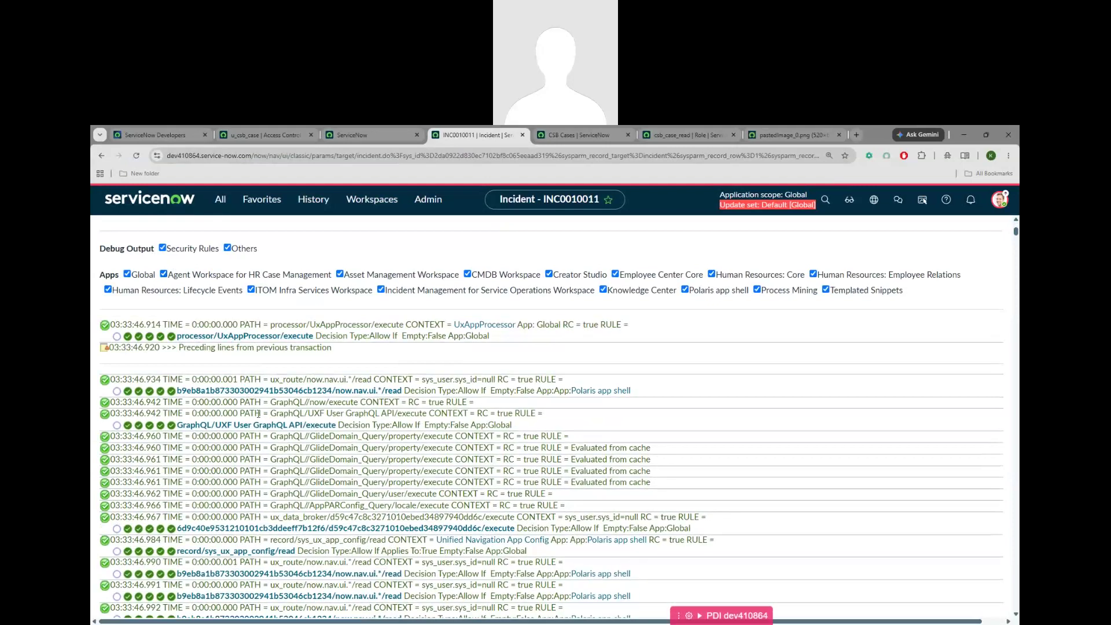
{"action": "scroll", "coordinate": [258, 413], "scroll_direction": "down", "scroll_amount": 3}
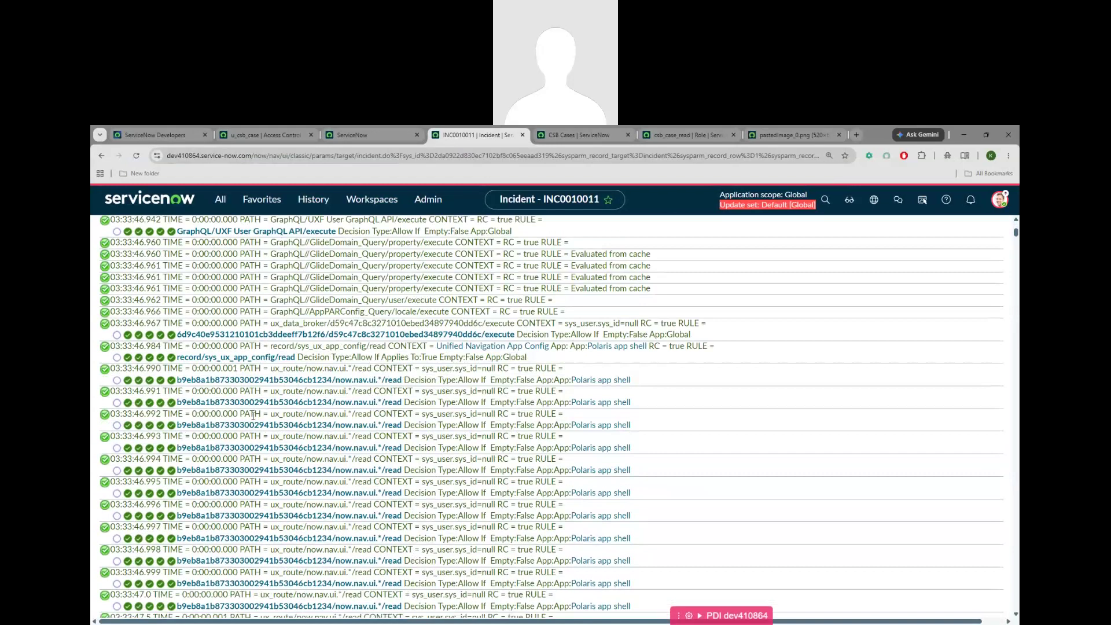
{"action": "scroll", "coordinate": [252, 415], "scroll_direction": "down", "scroll_amount": 4}
{"action": "scroll", "coordinate": [152, 427], "scroll_direction": "down", "scroll_amount": 1}
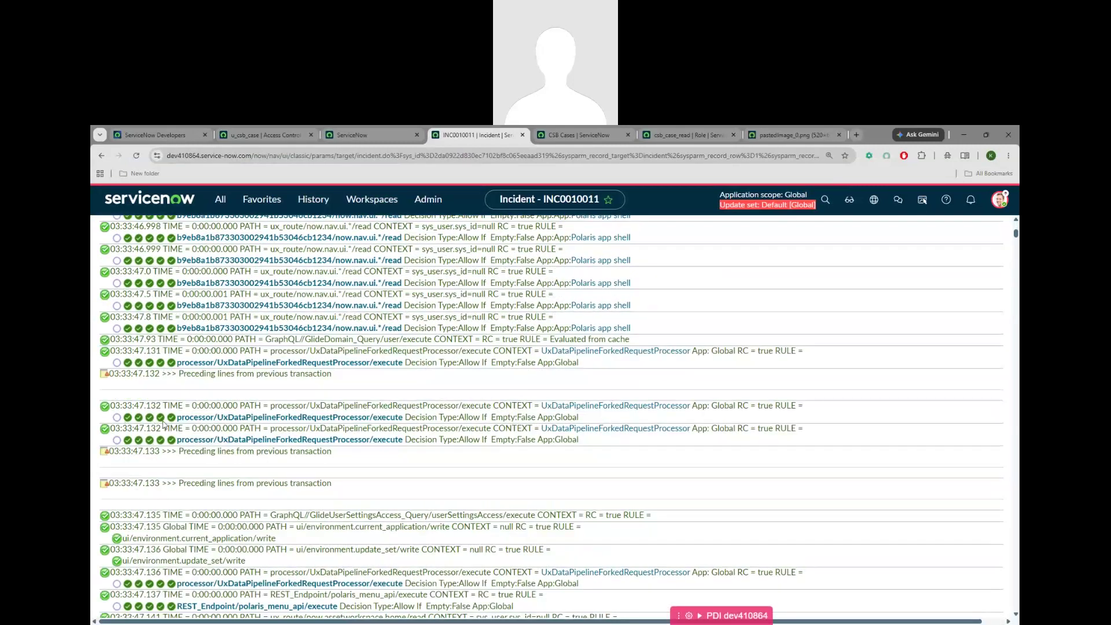
{"action": "scroll", "coordinate": [225, 423], "scroll_direction": "down", "scroll_amount": 9}
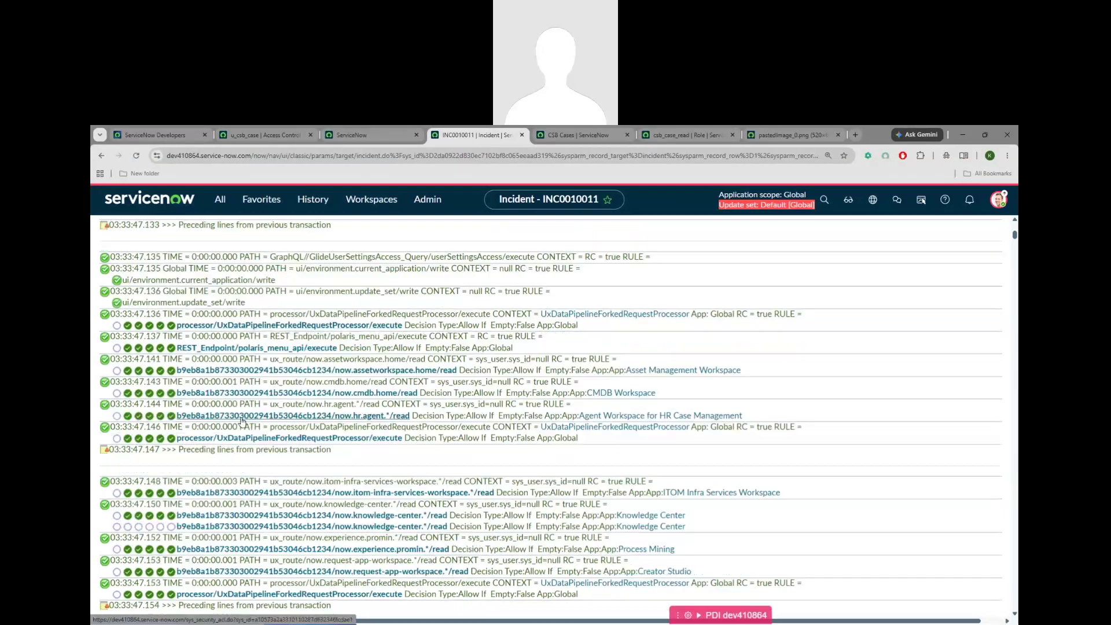
{"action": "scroll", "coordinate": [241, 421], "scroll_direction": "down", "scroll_amount": 3}
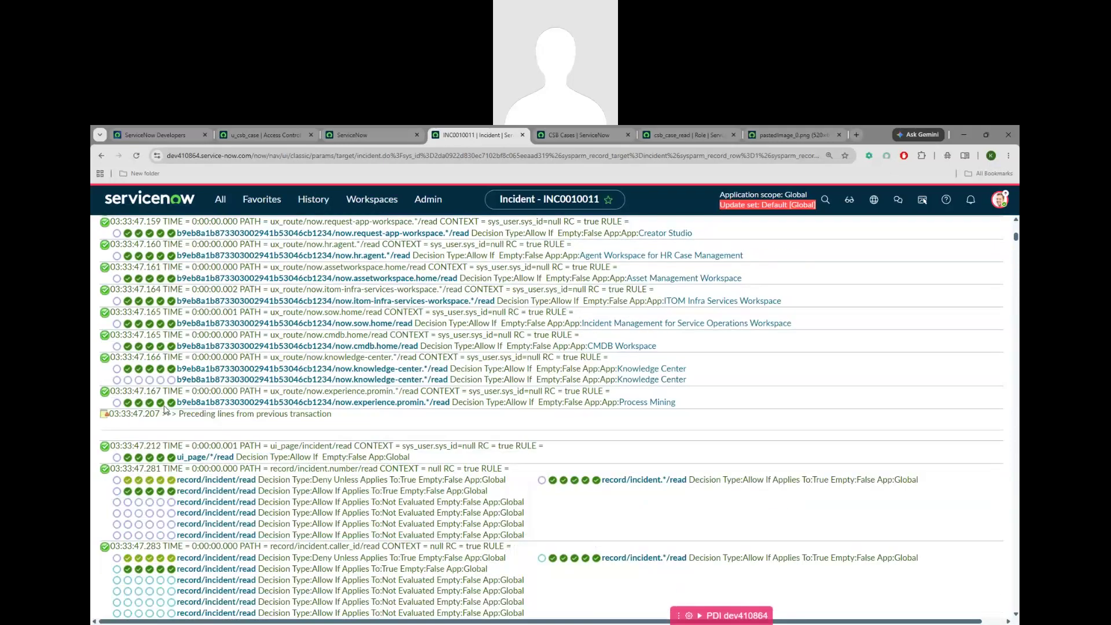
{"action": "mouse_move", "coordinate": [164, 408]}
{"action": "scroll", "coordinate": [164, 408], "scroll_direction": "up", "scroll_amount": 10}
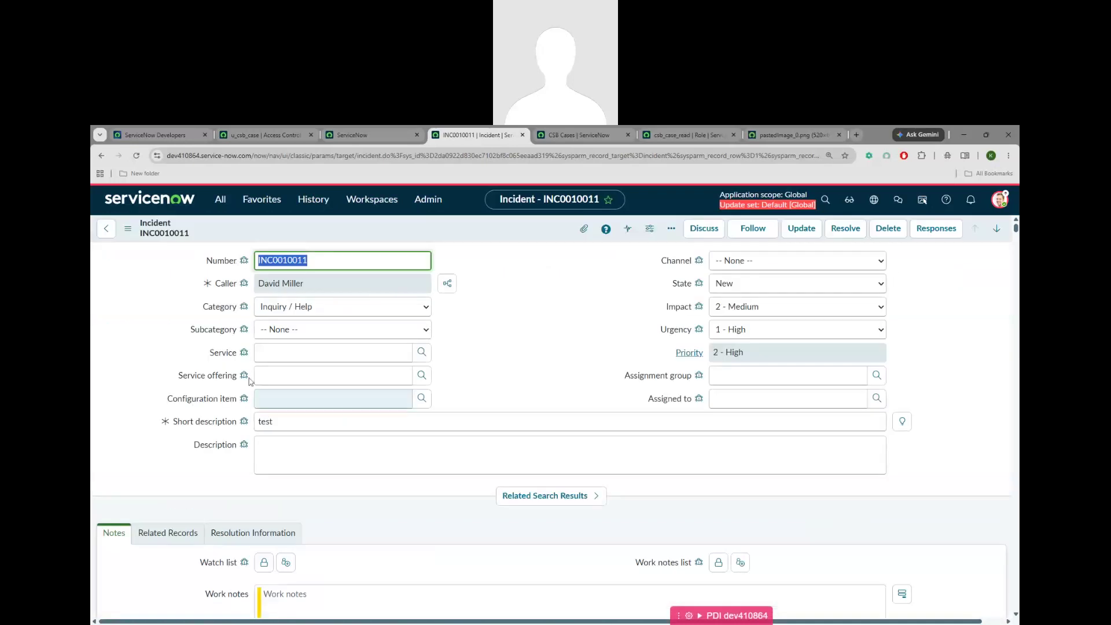
Step: Impersonate the incident's caller and reload the CSB Cases list under that user
{"action": "left_click", "coordinate": [1001, 201]}
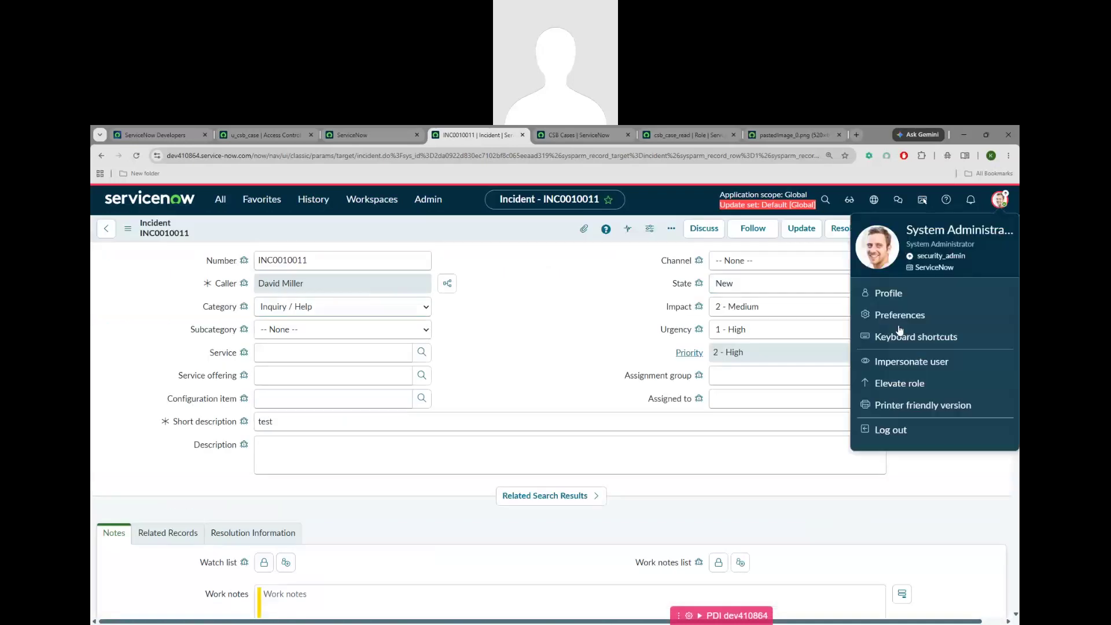
{"action": "left_click", "coordinate": [886, 364]}
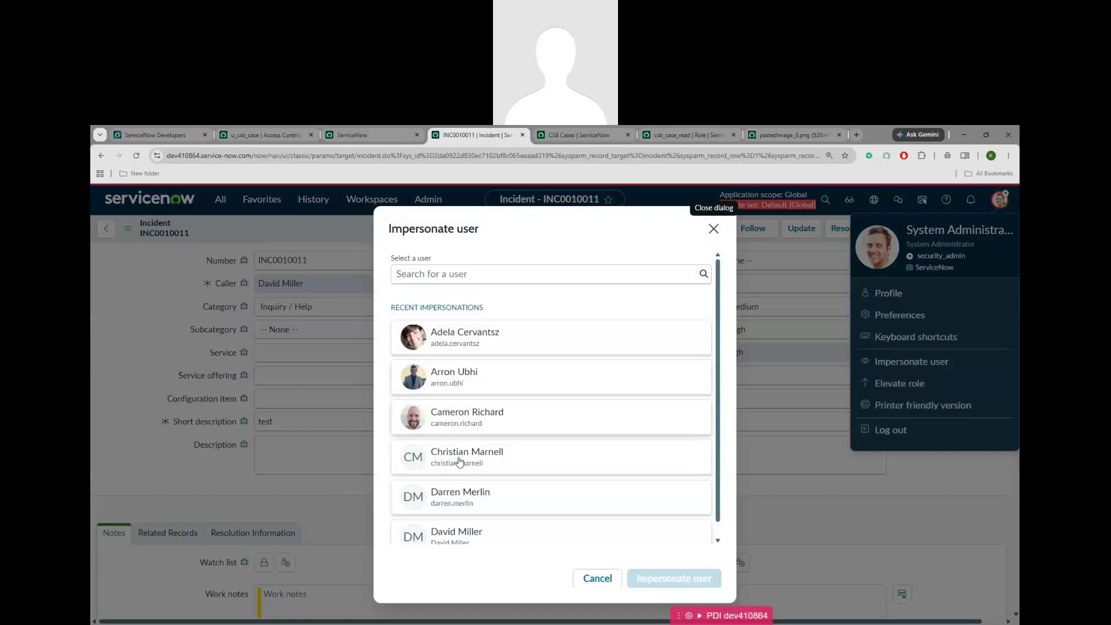
{"action": "scroll", "coordinate": [487, 496], "scroll_direction": "down", "scroll_amount": 1}
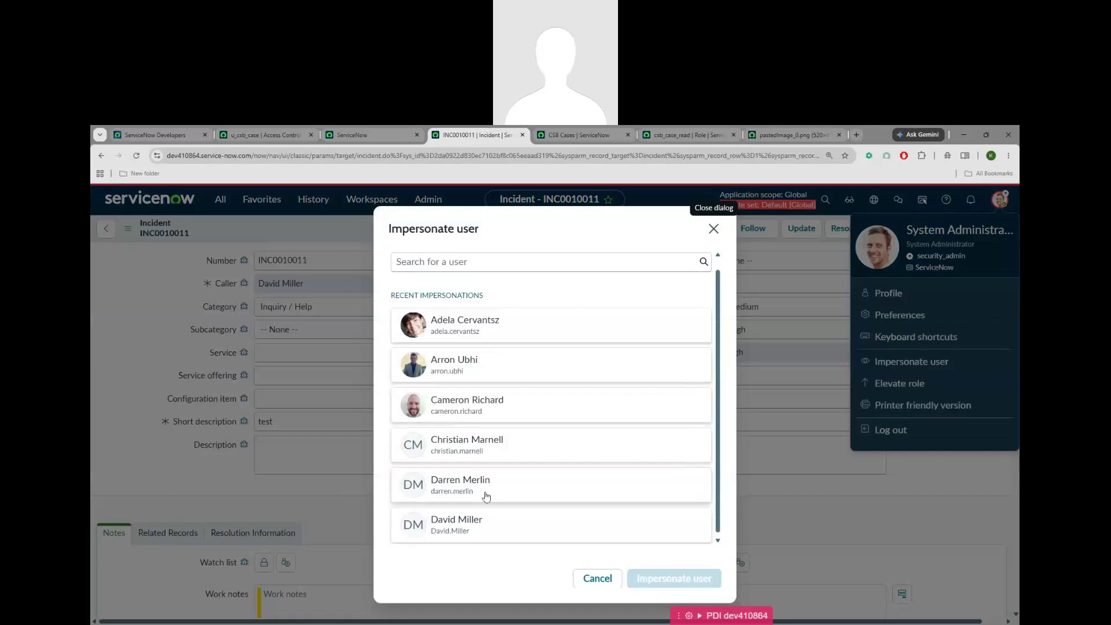
{"action": "left_click", "coordinate": [461, 524]}
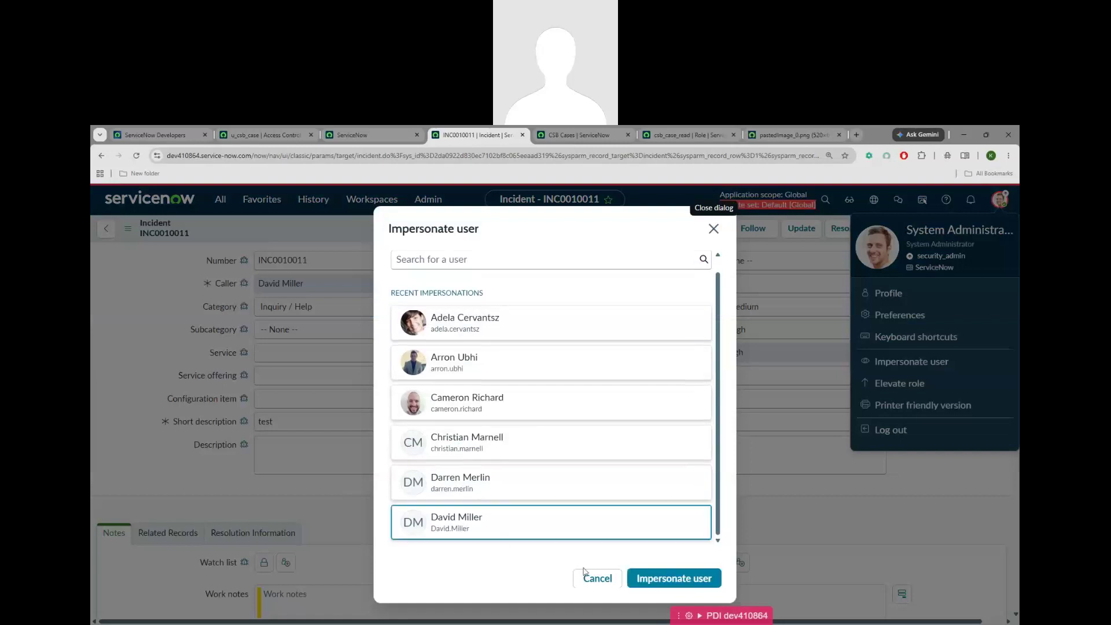
{"action": "left_click", "coordinate": [661, 580]}
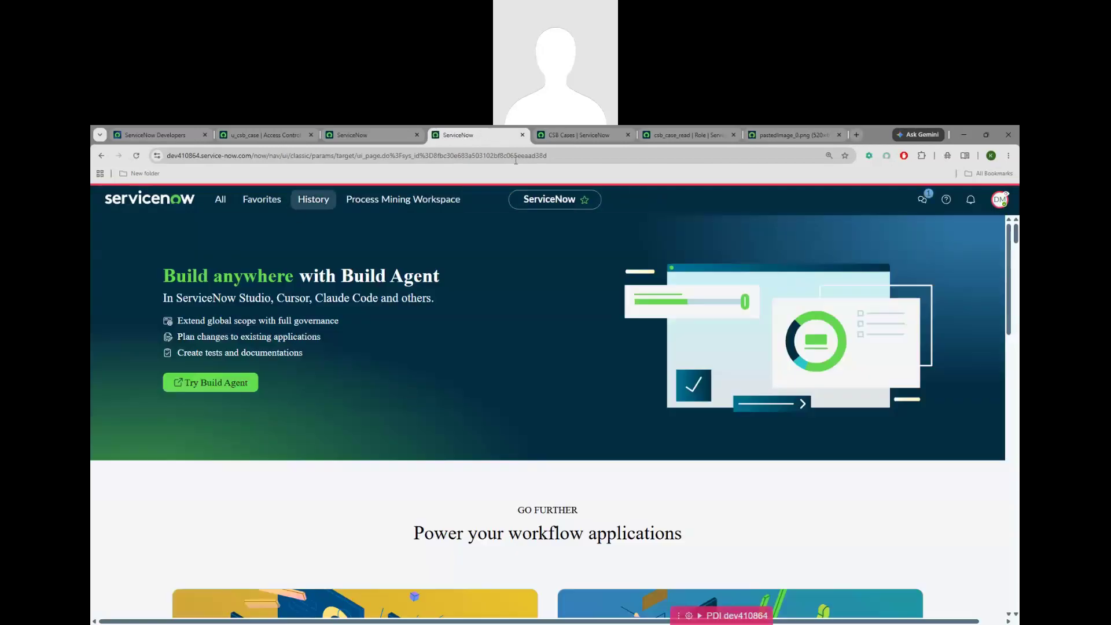
{"action": "left_click", "coordinate": [579, 135]}
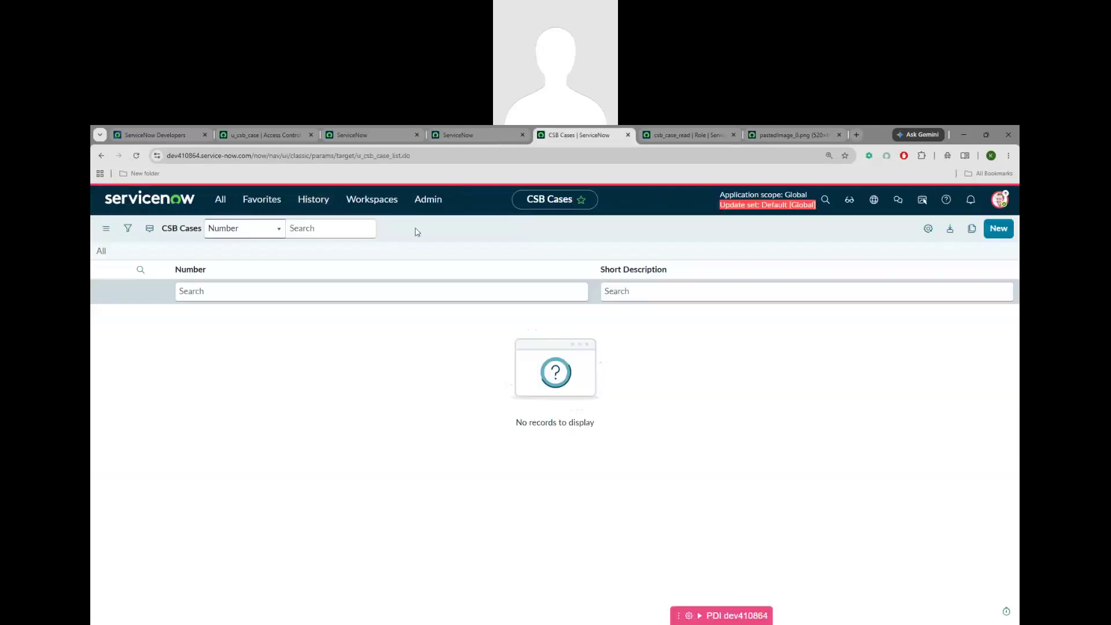
{"action": "left_click", "coordinate": [136, 155]}
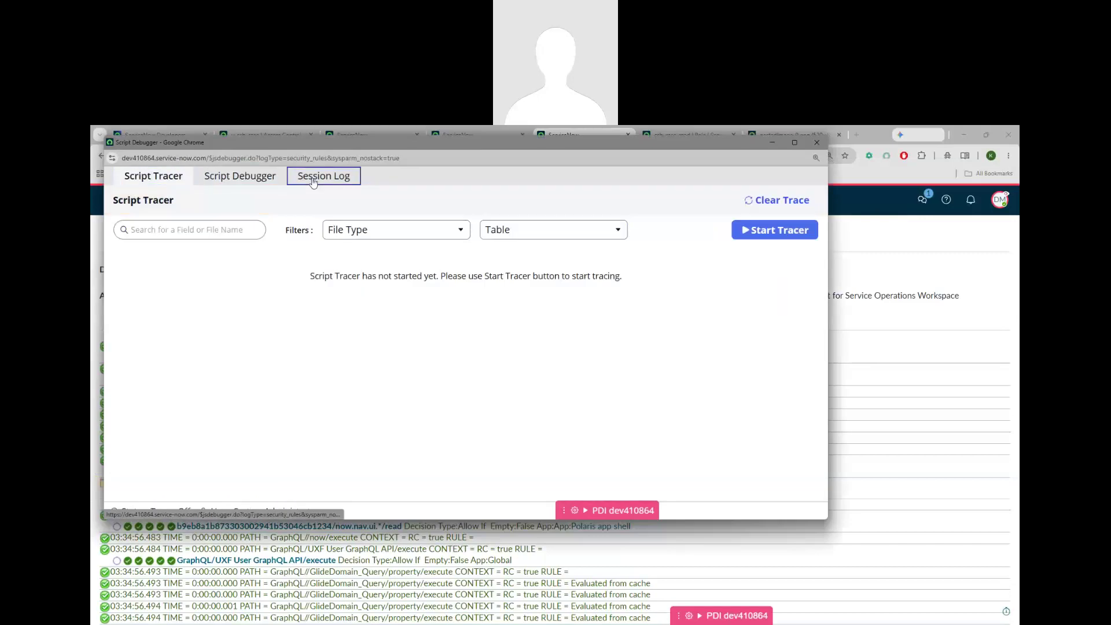
Step: Clear the session log, recheck the Script Tracer, Script Debugger and Session Log views, and close the debugger window
{"action": "left_click", "coordinate": [636, 200]}
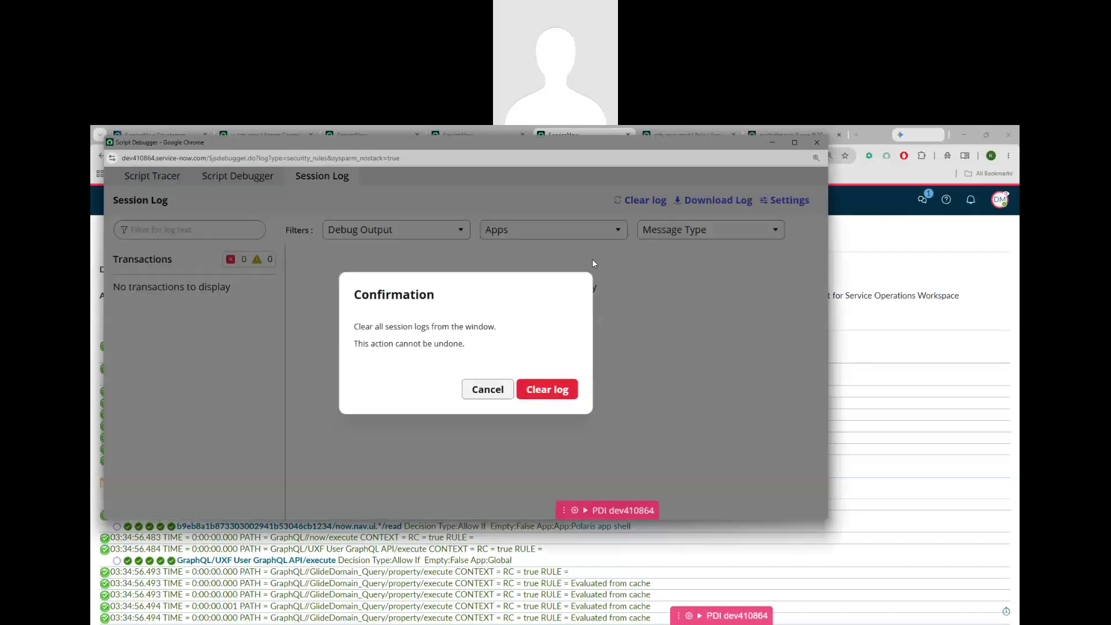
{"action": "left_click", "coordinate": [549, 389]}
{"action": "left_click", "coordinate": [145, 180]}
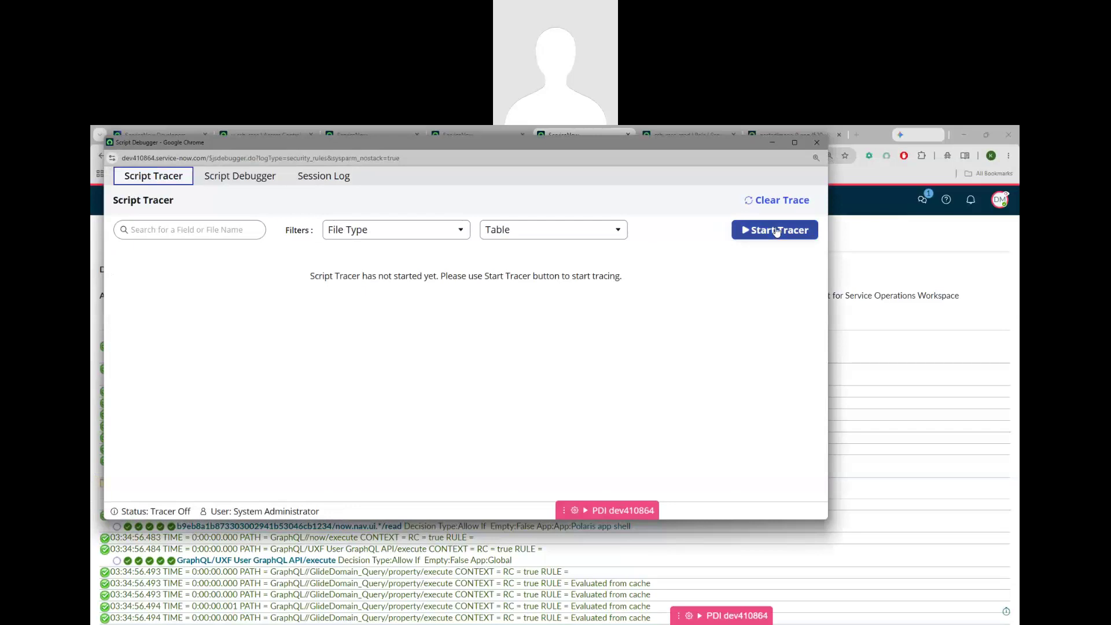
{"action": "left_click", "coordinate": [226, 186]}
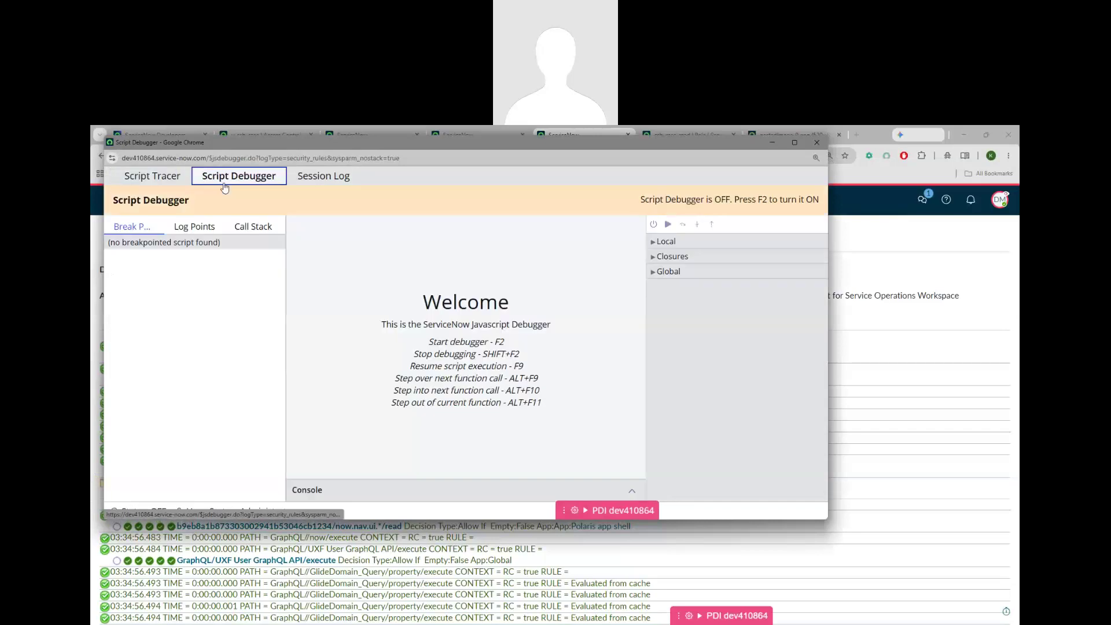
{"action": "left_click", "coordinate": [330, 182]}
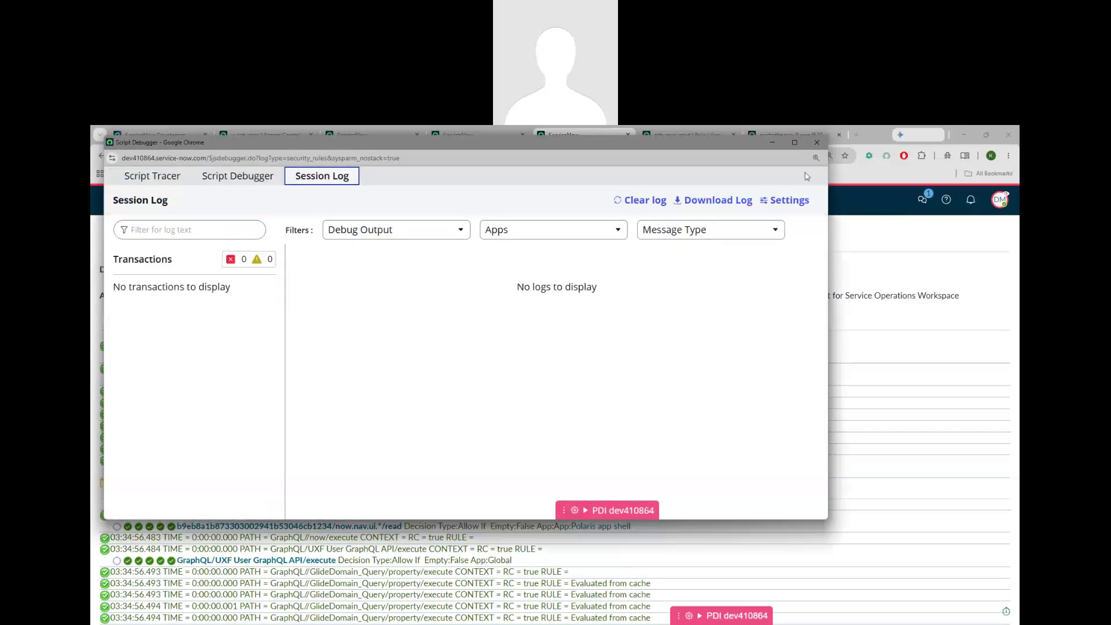
{"action": "left_click", "coordinate": [816, 144]}
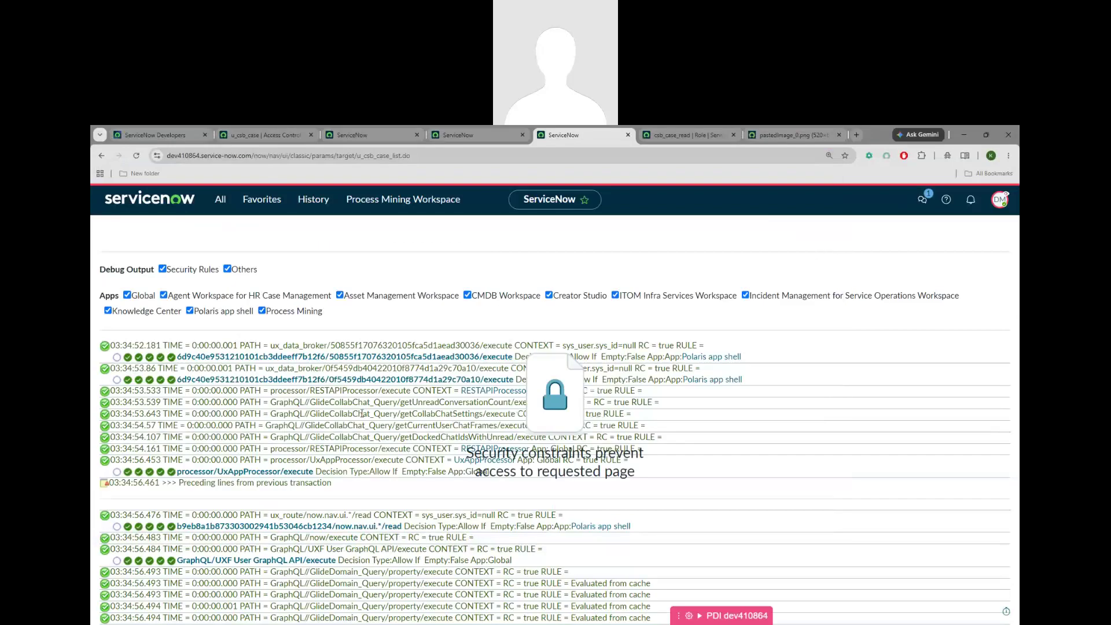
Step: Filter the debug output to Security Rules only, leaving just the Global and Agent Workspace for HR Case Management apps enabled
{"action": "left_click", "coordinate": [227, 269]}
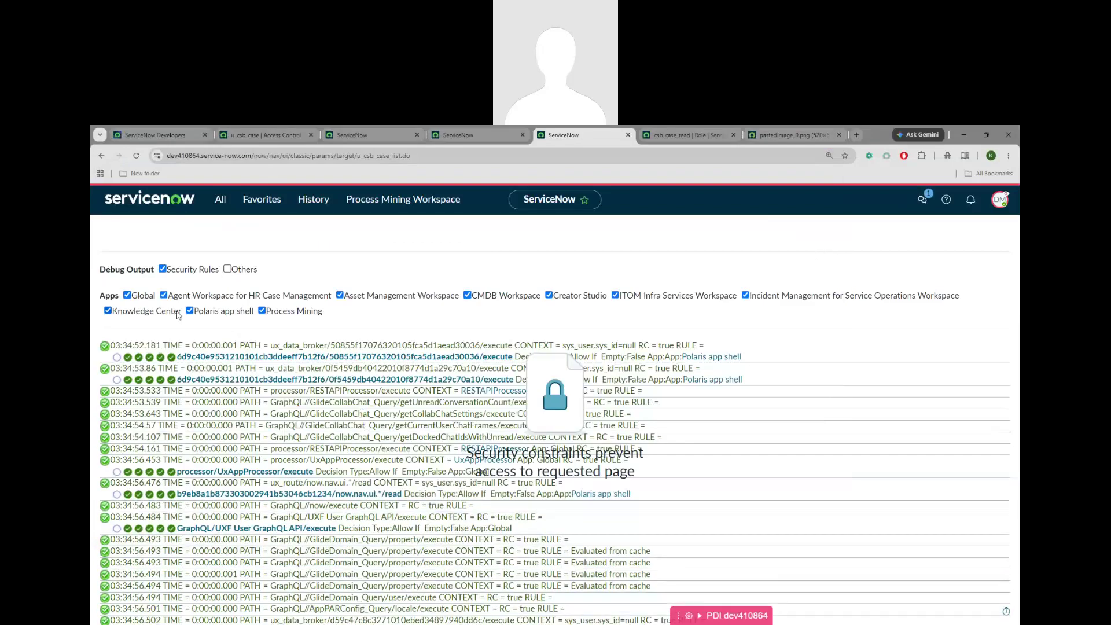
{"action": "left_click", "coordinate": [190, 311]}
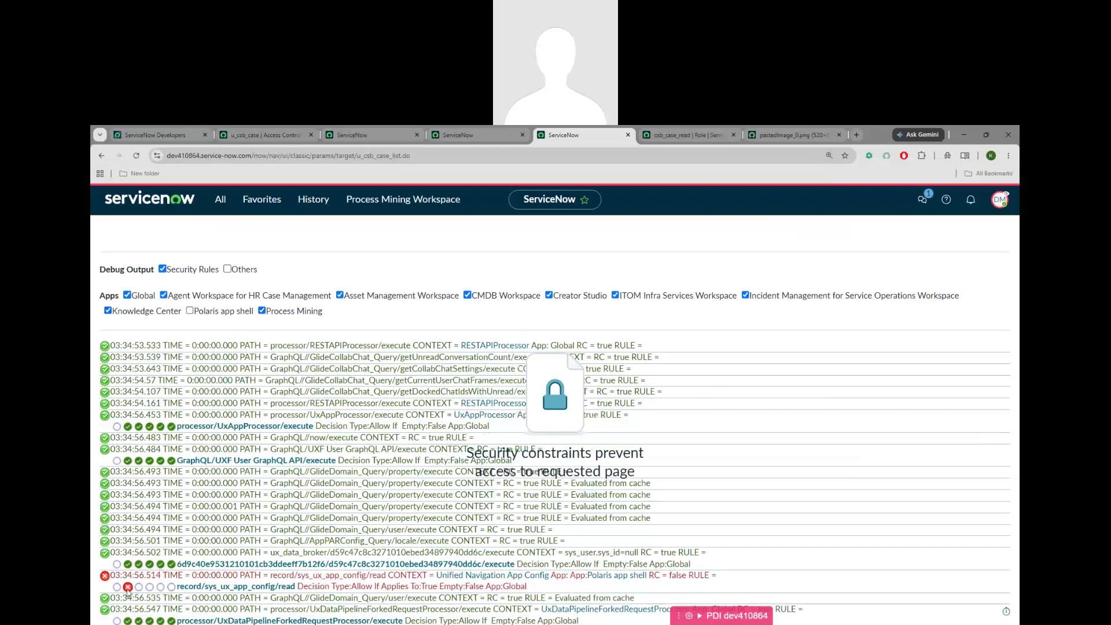
{"action": "mouse_move", "coordinate": [127, 589]}
{"action": "left_click", "coordinate": [262, 311]}
{"action": "left_click", "coordinate": [108, 312]}
{"action": "left_click", "coordinate": [340, 296]}
{"action": "left_click", "coordinate": [467, 295]}
{"action": "left_click", "coordinate": [548, 295]}
{"action": "left_click", "coordinate": [615, 295]}
{"action": "left_click", "coordinate": [745, 295]}
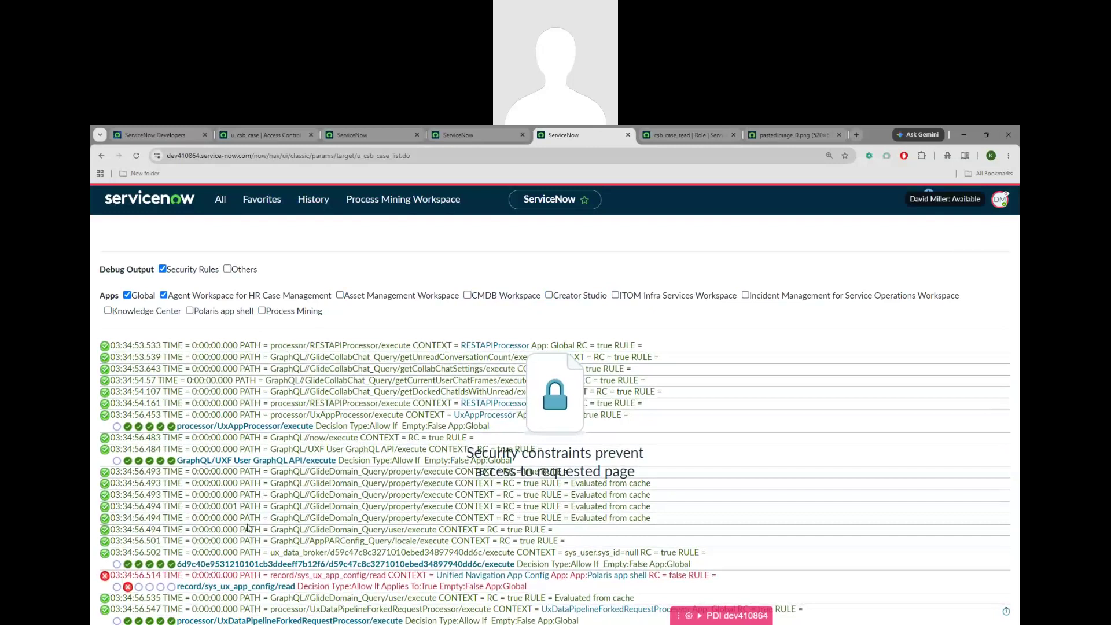
Step: Open the failed record/sys_ux_app_config/read rule from the debug output and review its required roles and conditions
{"action": "left_click", "coordinate": [229, 586]}
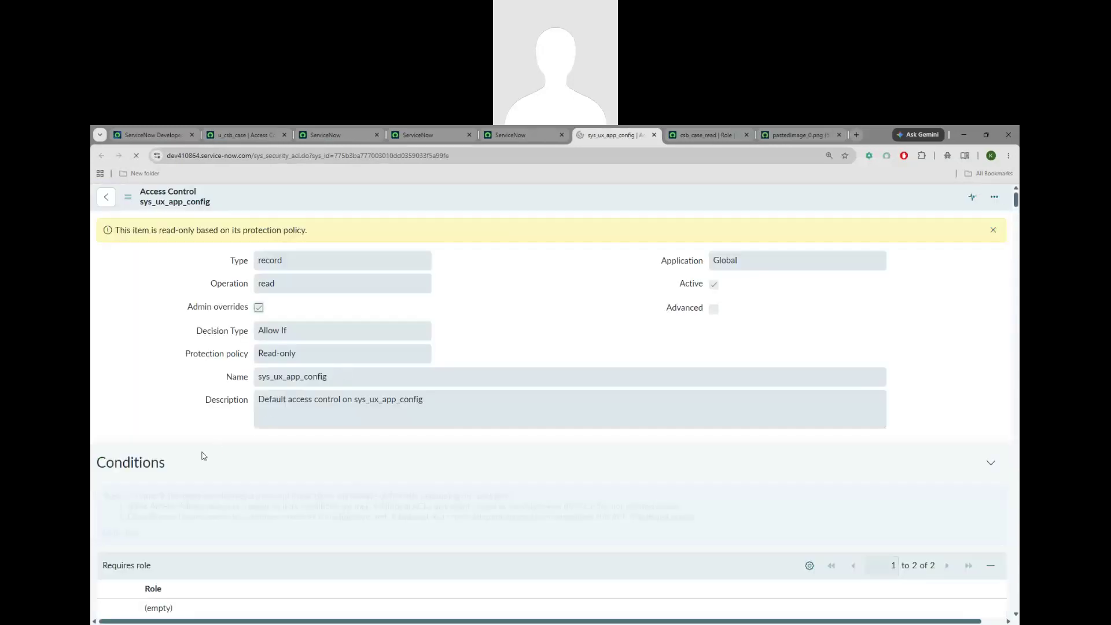
{"action": "scroll", "coordinate": [202, 454], "scroll_direction": "down", "scroll_amount": 3}
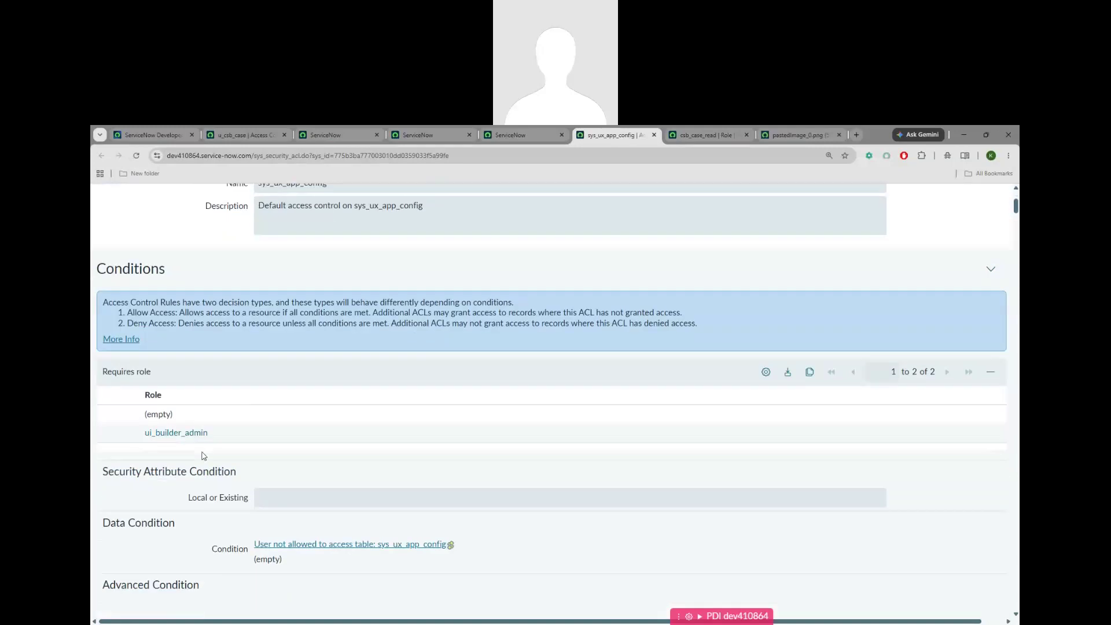
{"action": "scroll", "coordinate": [187, 460], "scroll_direction": "down", "scroll_amount": 3}
{"action": "scroll", "coordinate": [187, 460], "scroll_direction": "down", "scroll_amount": 3}
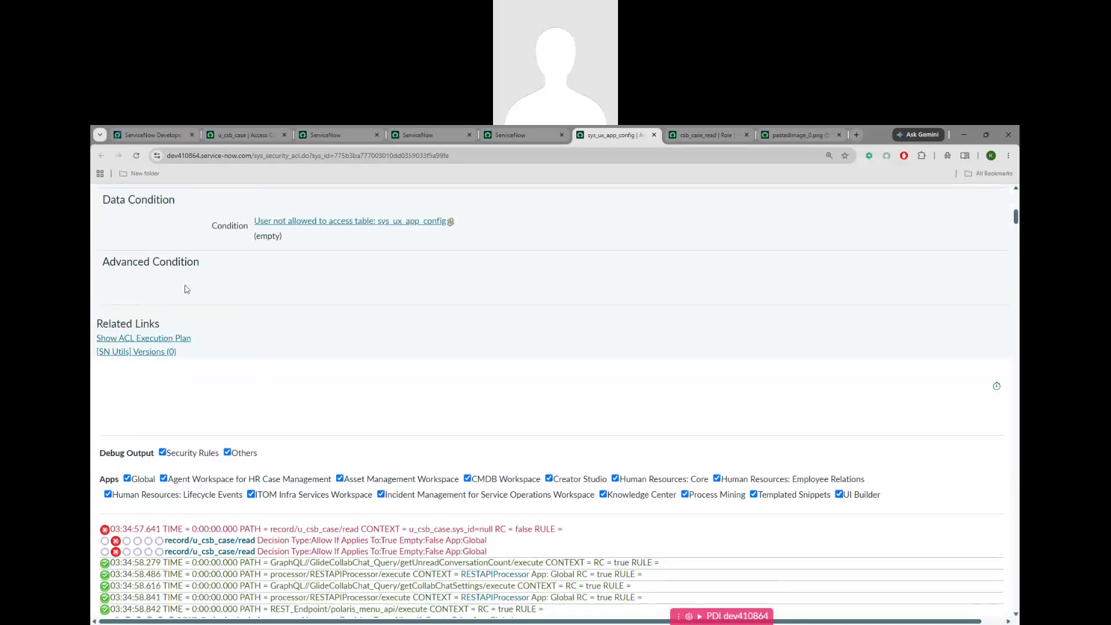
{"action": "scroll", "coordinate": [243, 364], "scroll_direction": "up", "scroll_amount": 1}
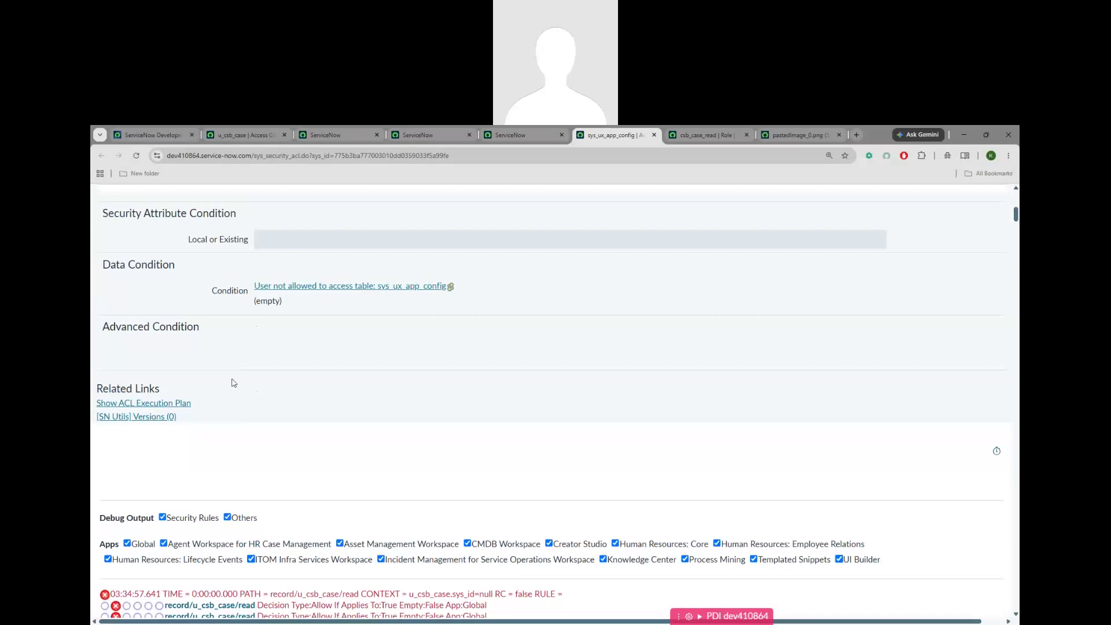
Step: Go back to the tab with the blocked CSB Cases list and end the impersonation
{"action": "left_click", "coordinate": [516, 133]}
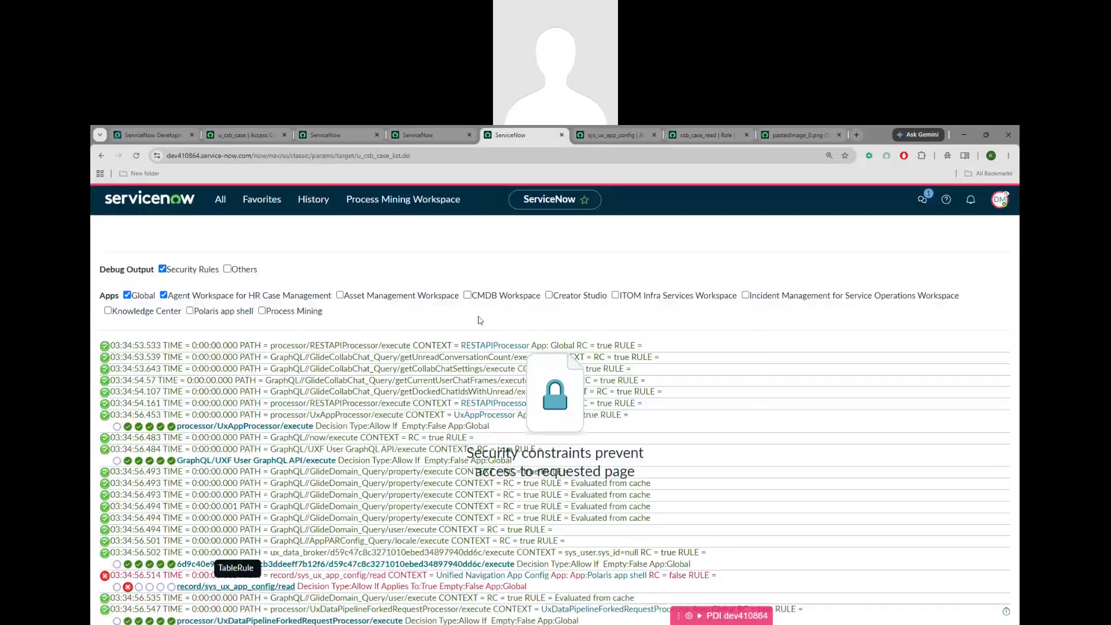
{"action": "left_click", "coordinate": [1000, 200]}
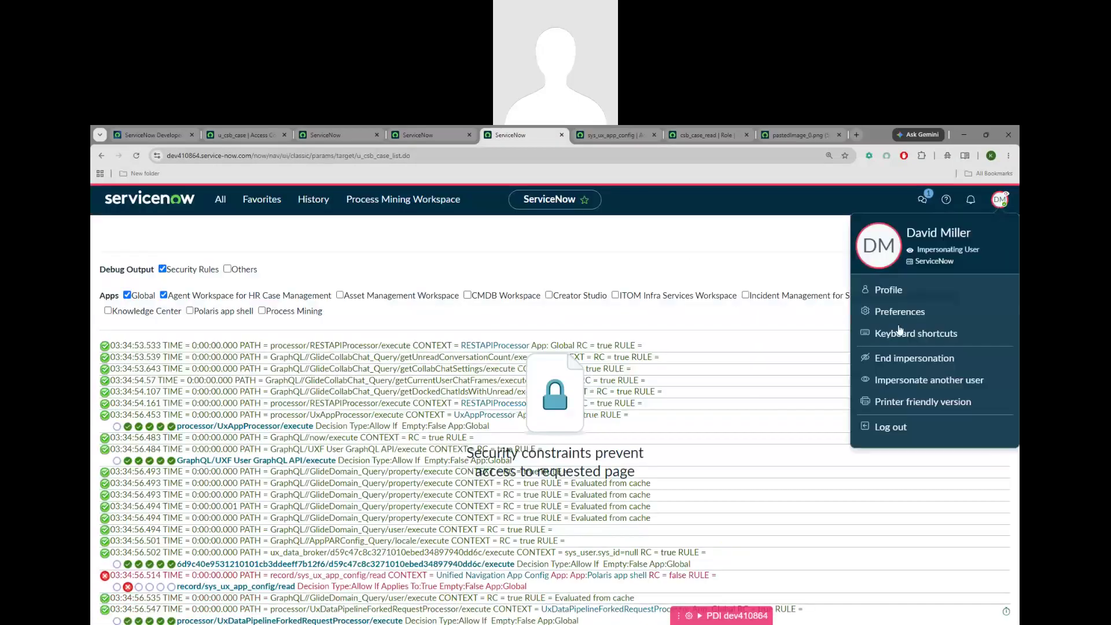
{"action": "left_click", "coordinate": [884, 363]}
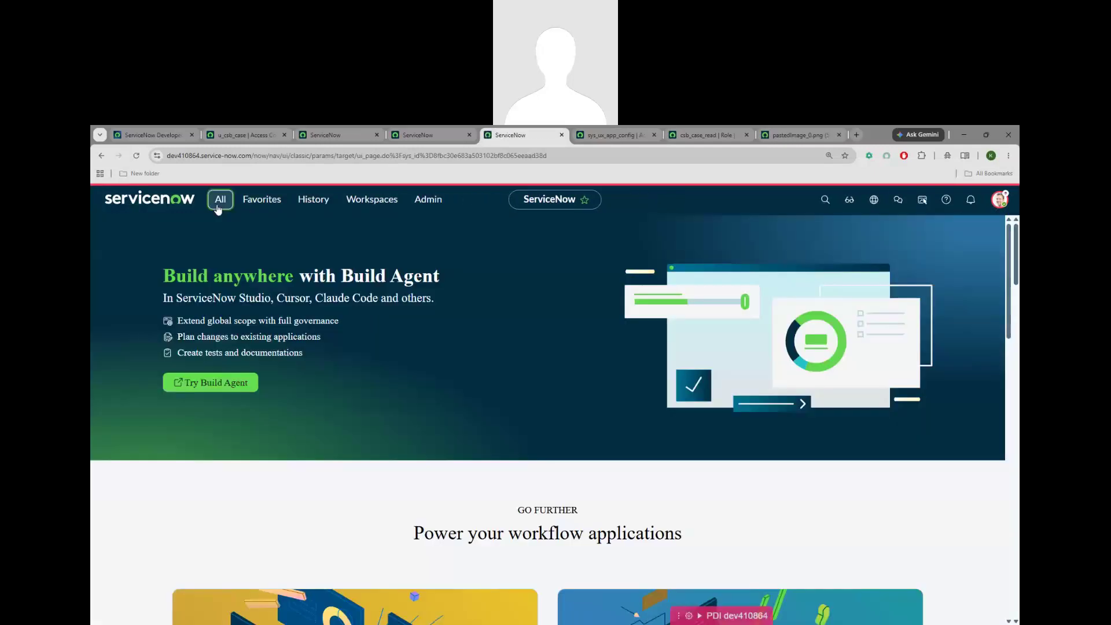
Step: Find the Session Debug module Disable All with the search "disable all" and run it to stop all session debugging
{"action": "left_click", "coordinate": [218, 207]}
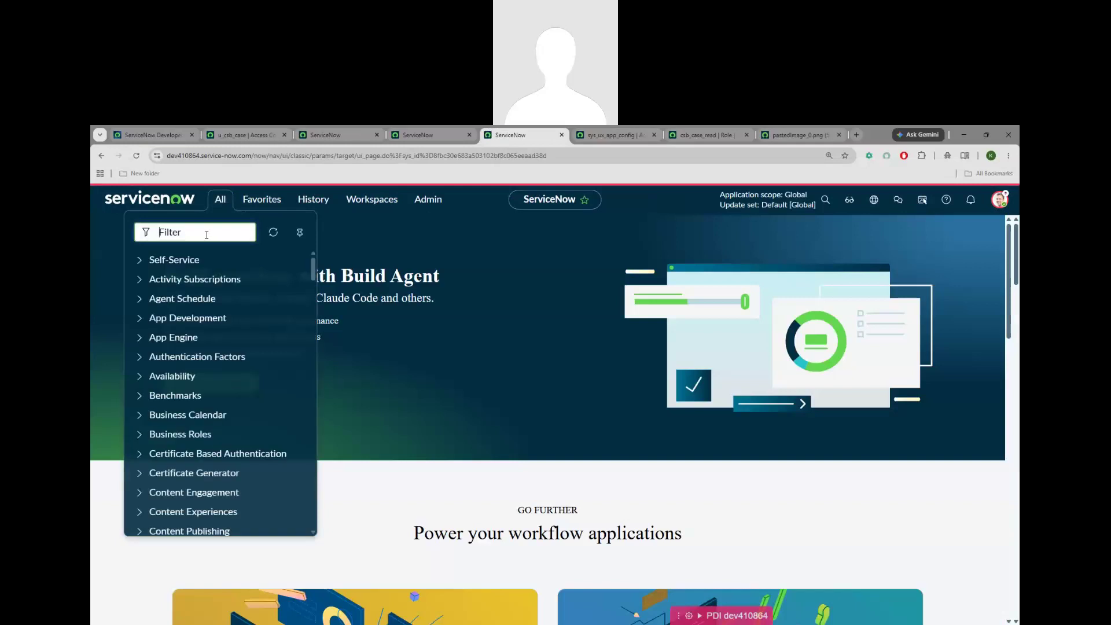
{"action": "type", "text": "disable all"}
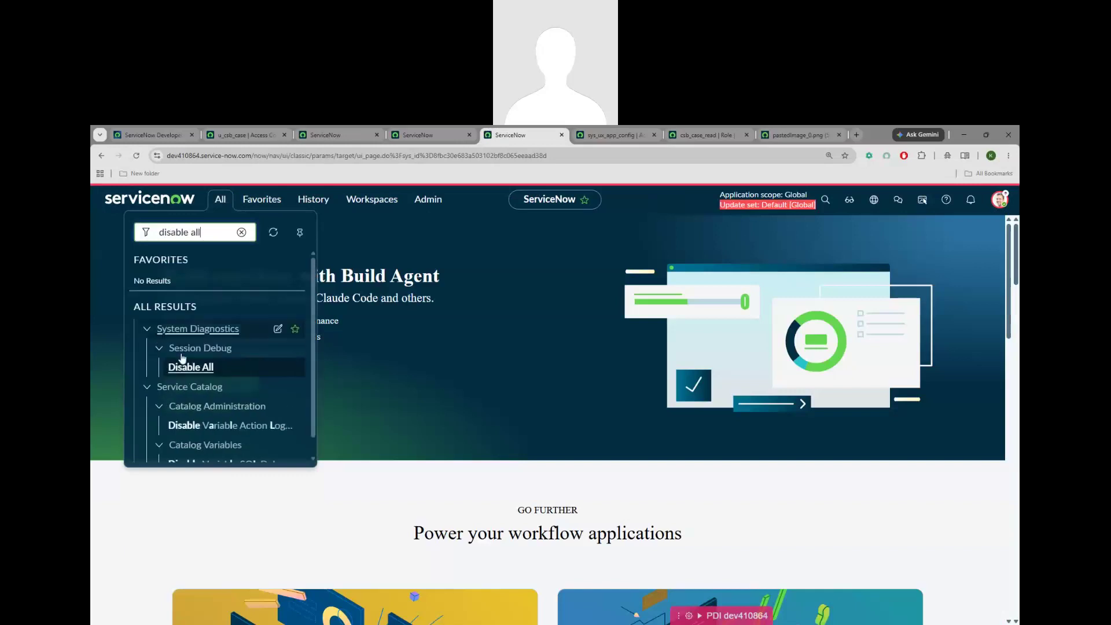
{"action": "left_click", "coordinate": [186, 368]}
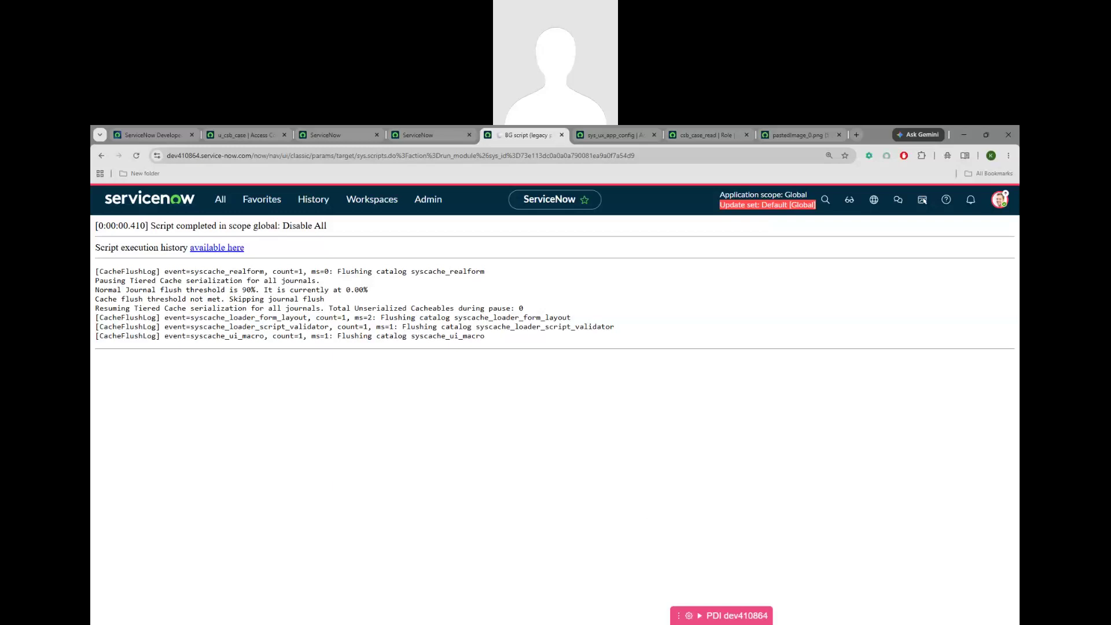
Step: Switch to the Notepad notes and add the line ">Access Analyser" below the "user not able to access table - debug" line
{"action": "key", "text": "alt+Tab"}
{"action": "type", "text": ">Ac"}
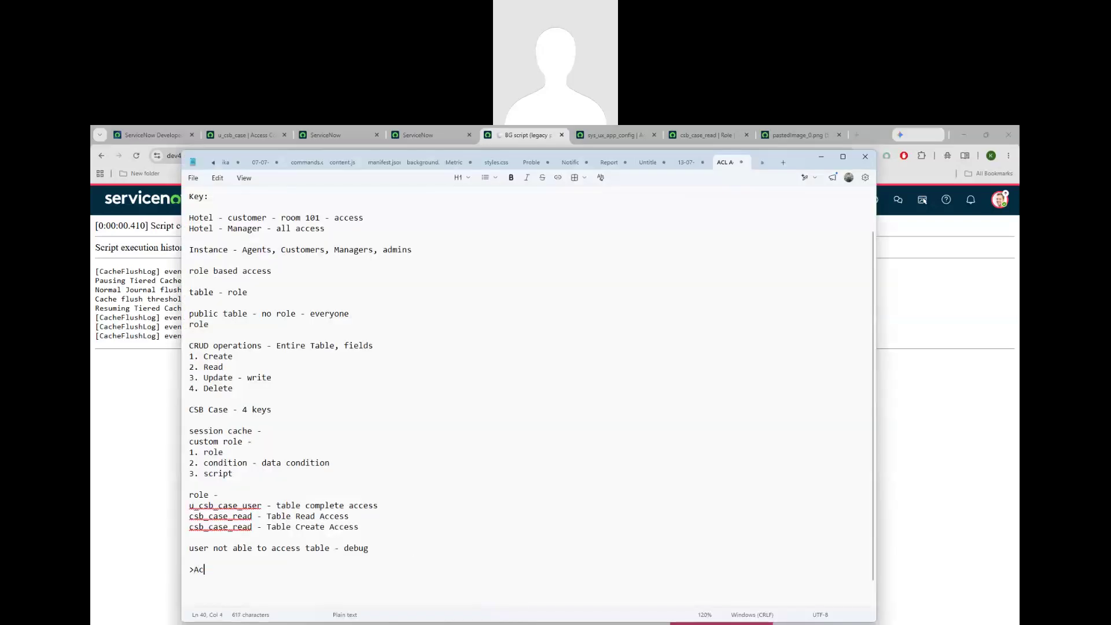
{"action": "type", "text": "cess Analyser"}
Step: Switch back to ServiceNow in the browser, search the navigator for "access an" and open Access Analyzer's Analyze Permissions page
{"action": "left_click", "coordinate": [118, 425]}
{"action": "left_click", "coordinate": [220, 199]}
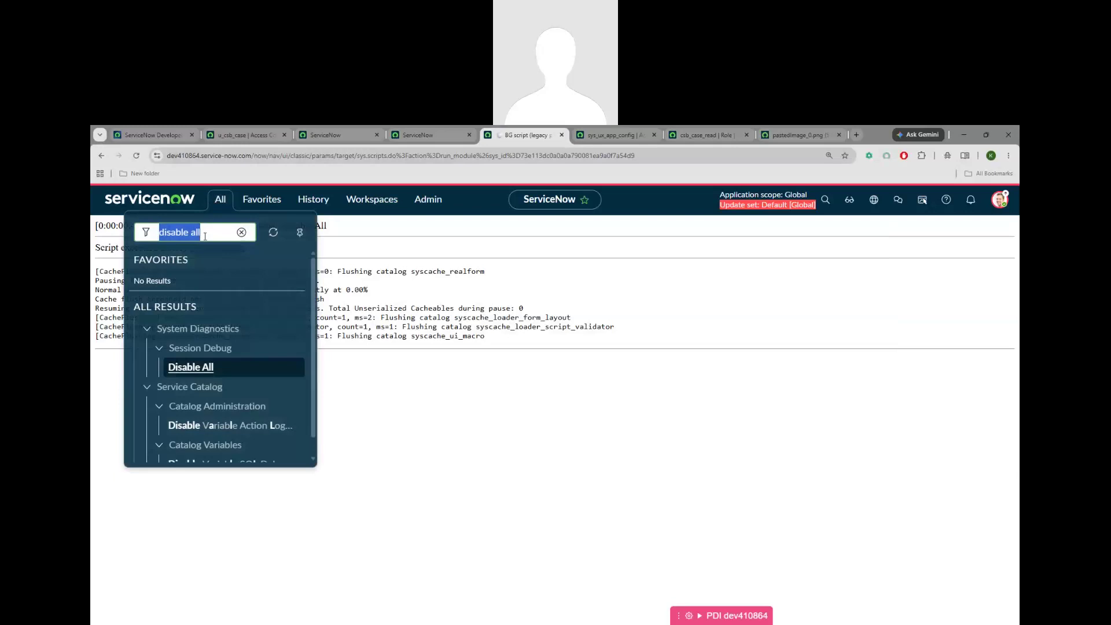
{"action": "type", "text": "access an"}
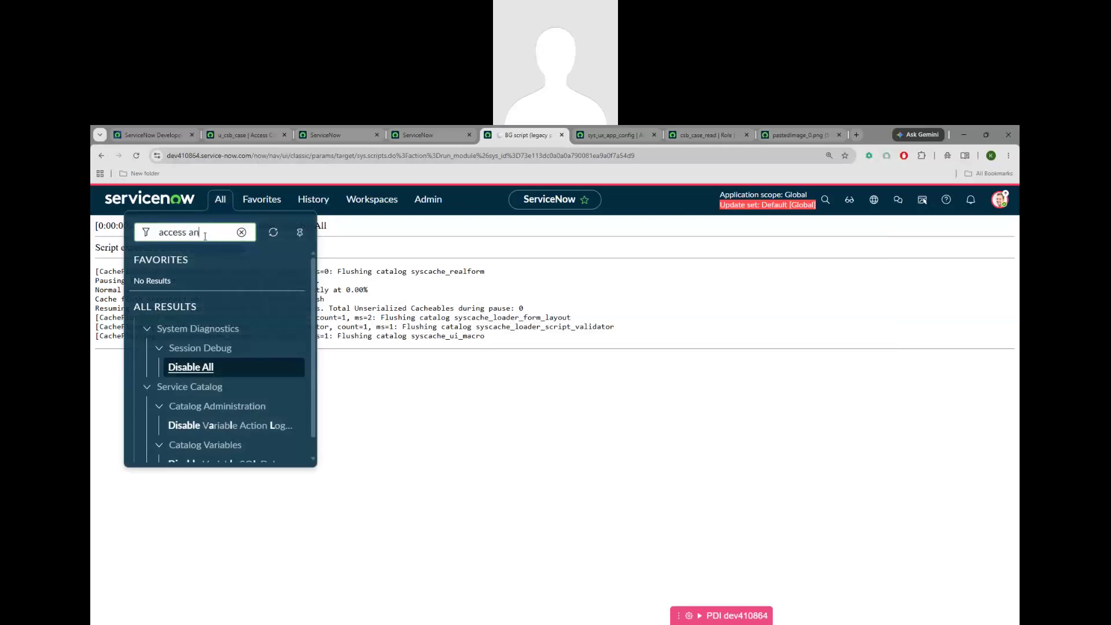
{"action": "scroll", "coordinate": [251, 345], "scroll_direction": "down", "scroll_amount": 1}
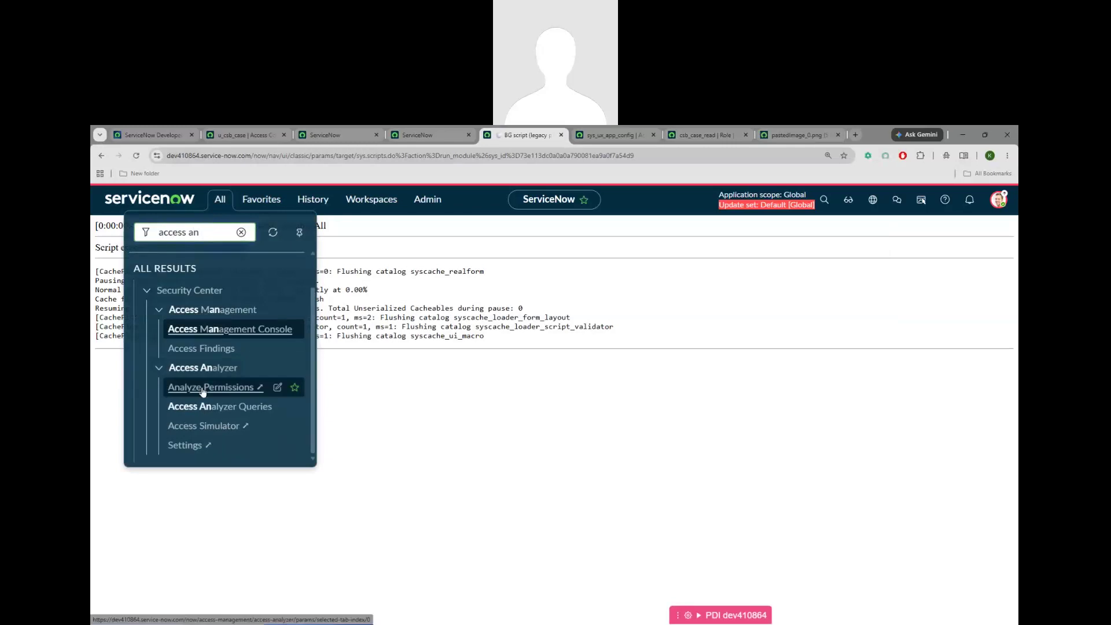
{"action": "left_click", "coordinate": [202, 388]}
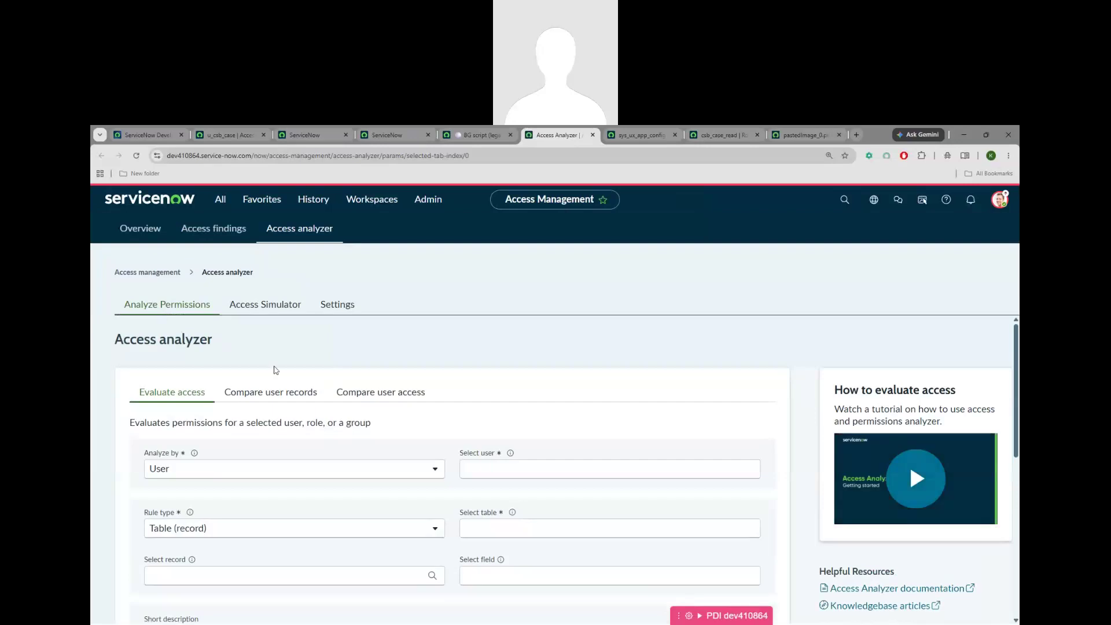
{"action": "scroll", "coordinate": [276, 370], "scroll_direction": "down", "scroll_amount": 2}
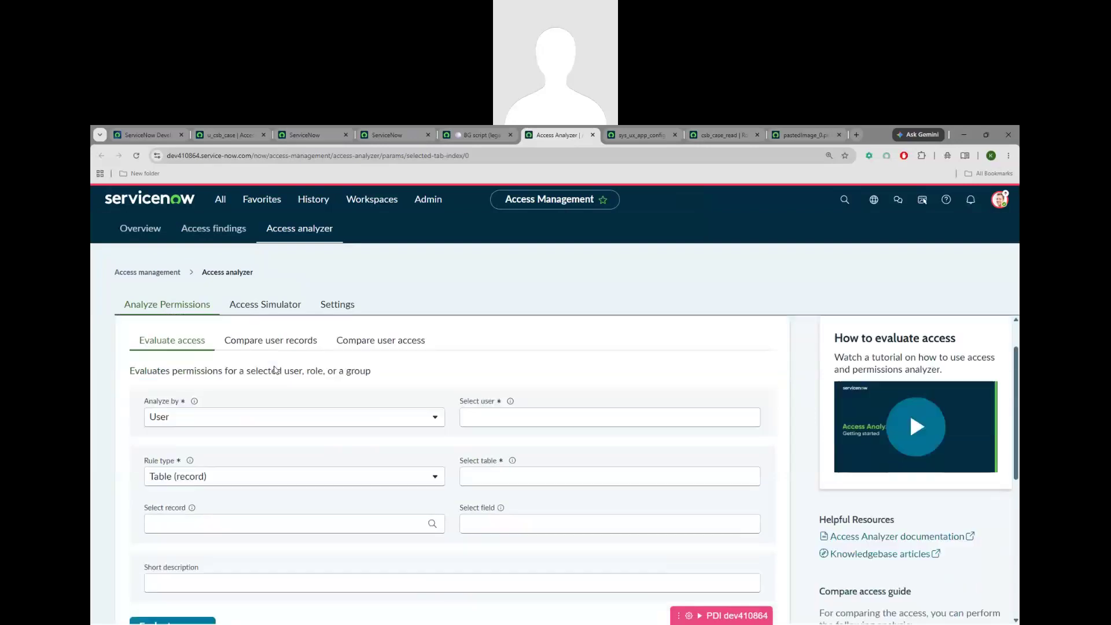
{"action": "scroll", "coordinate": [193, 363], "scroll_direction": "up", "scroll_amount": 2}
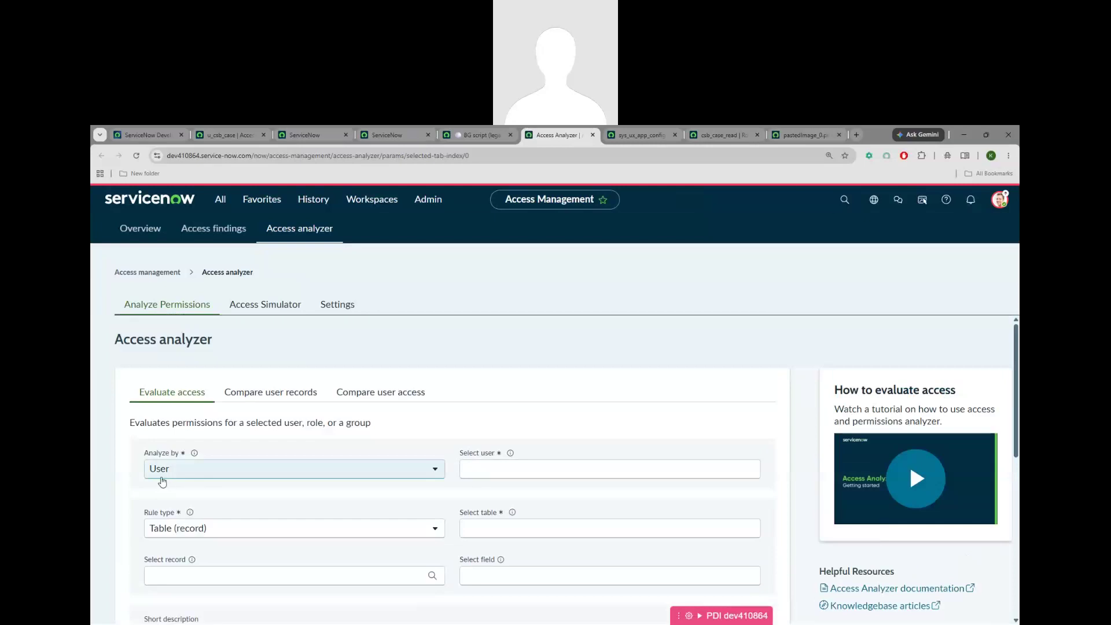
Step: Keep the analysis by User and select the test user whose table access is blocked
{"action": "left_click", "coordinate": [165, 471]}
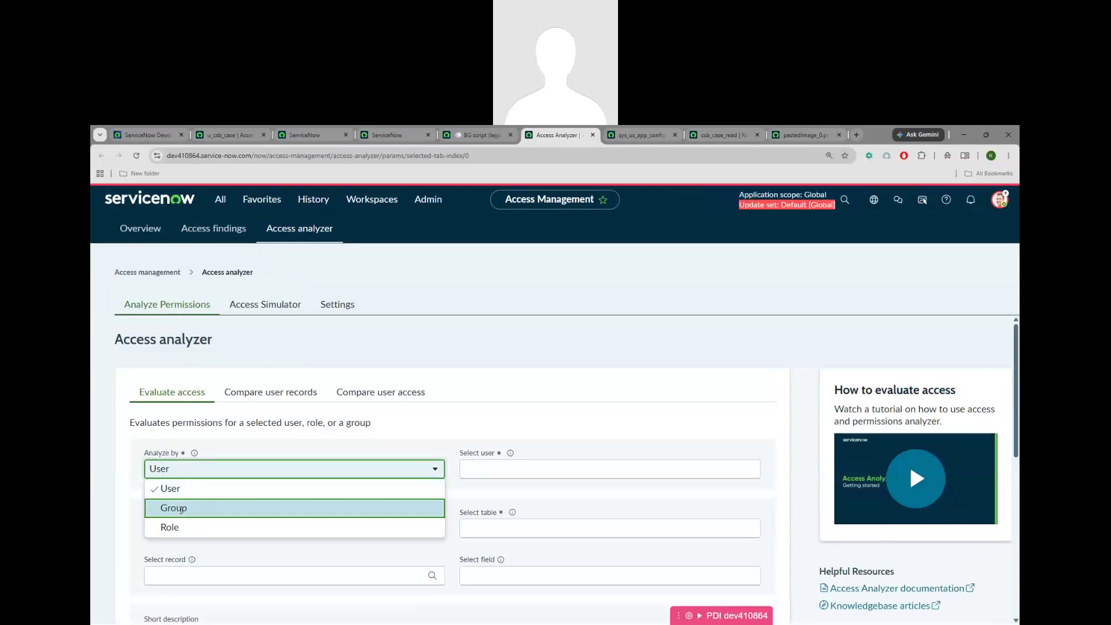
{"action": "left_click", "coordinate": [126, 479]}
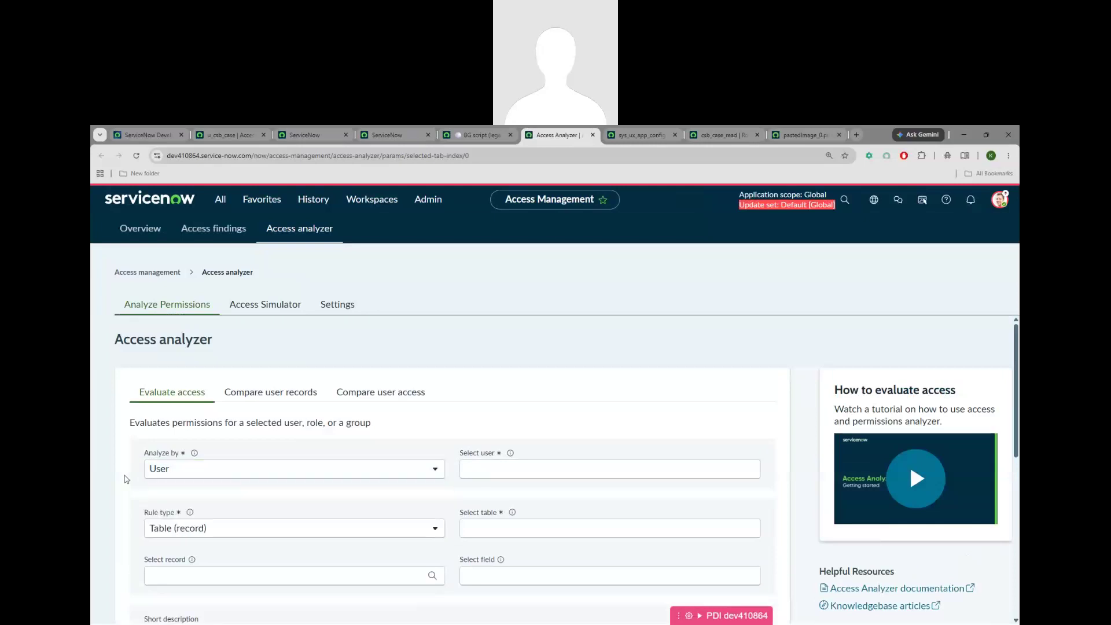
{"action": "left_click", "coordinate": [484, 470]}
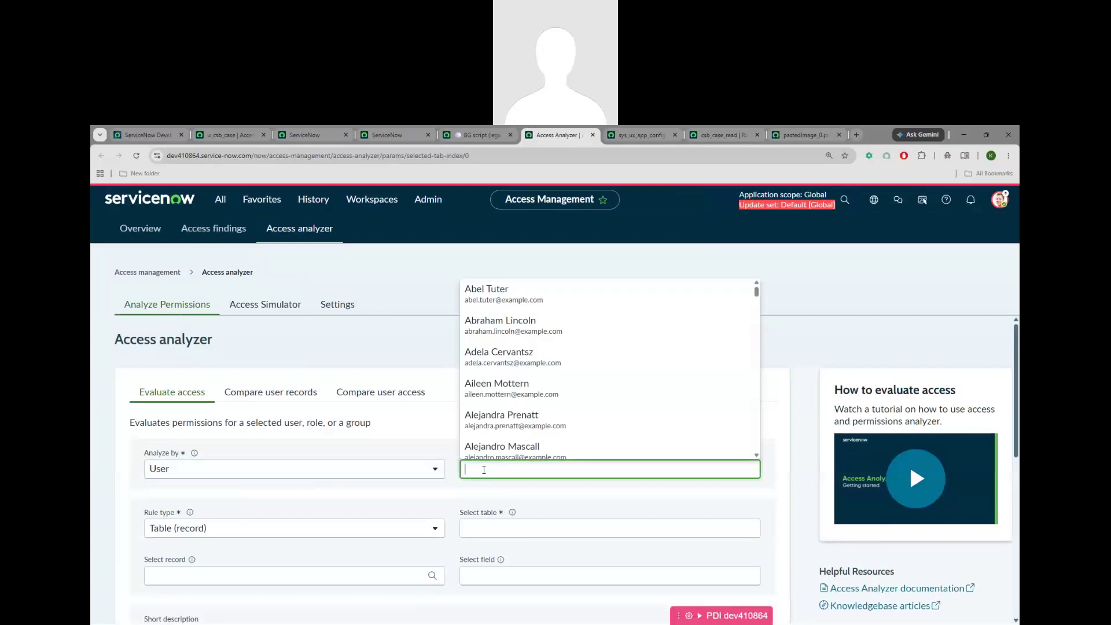
{"action": "type", "text": "dav"}
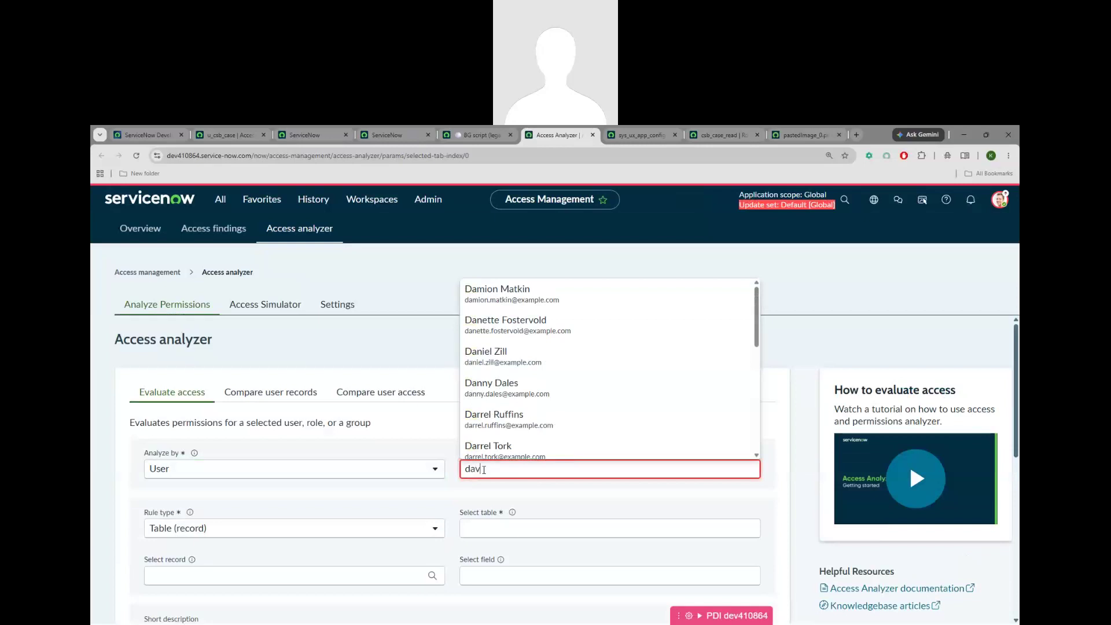
{"action": "type", "text": "i"}
{"action": "key", "text": "Down"}
{"action": "key", "text": "Down"}
{"action": "key", "text": "Down"}
{"action": "key", "text": "Return"}
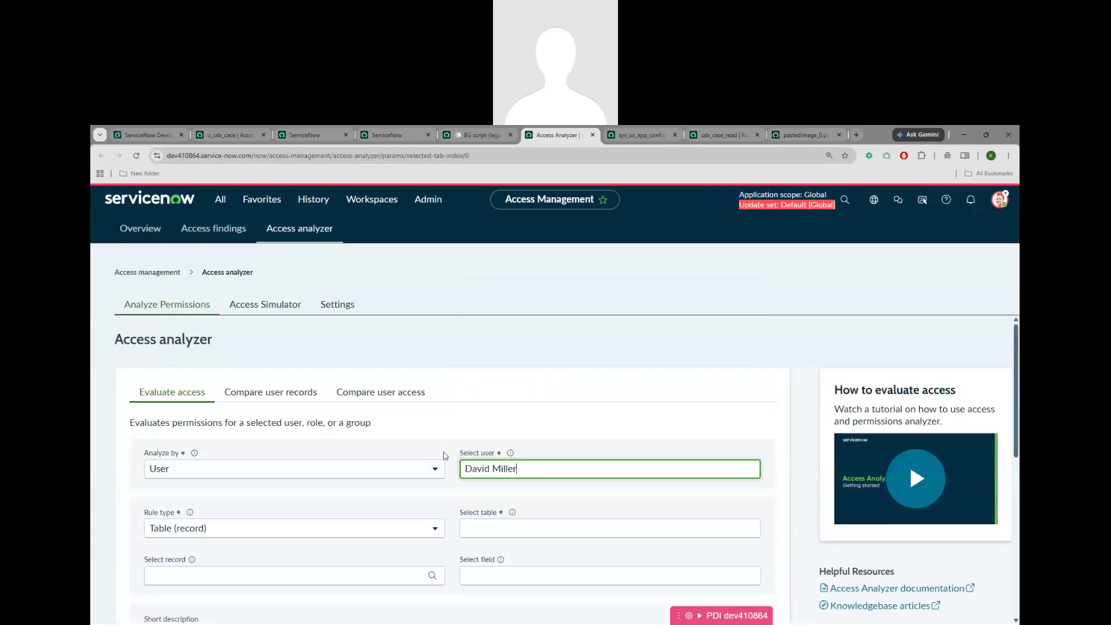
Step: Keep the rule type Table (record), select the CSB Case table and evaluate the user's access
{"action": "scroll", "coordinate": [405, 440], "scroll_direction": "down", "scroll_amount": 2}
{"action": "left_click", "coordinate": [207, 400]}
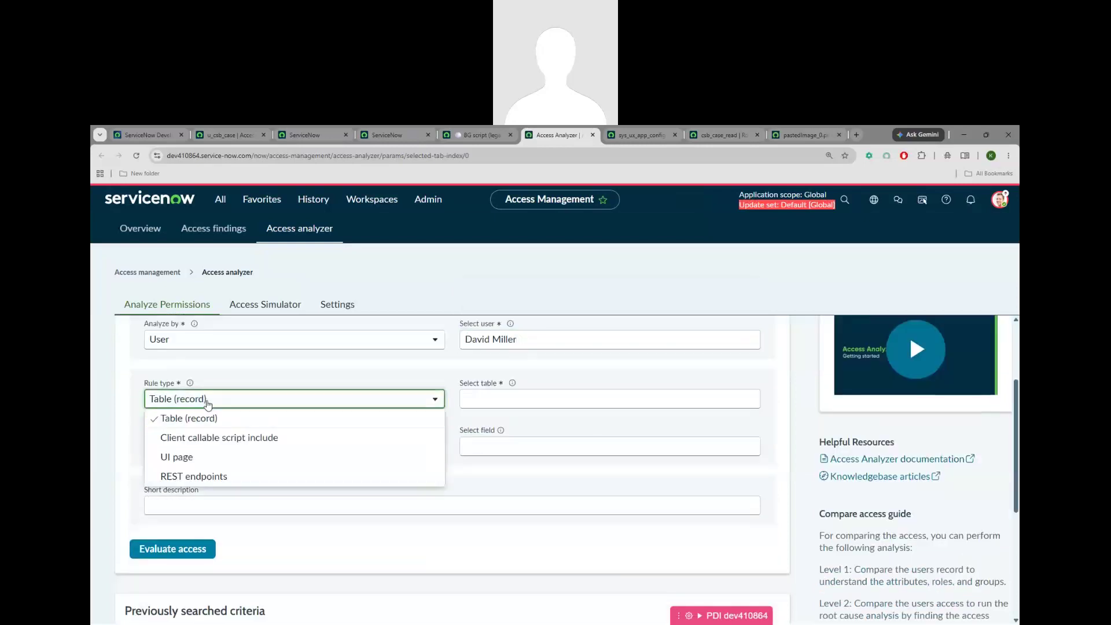
{"action": "key", "text": "Down"}
{"action": "key", "text": "Down"}
{"action": "key", "text": "Down"}
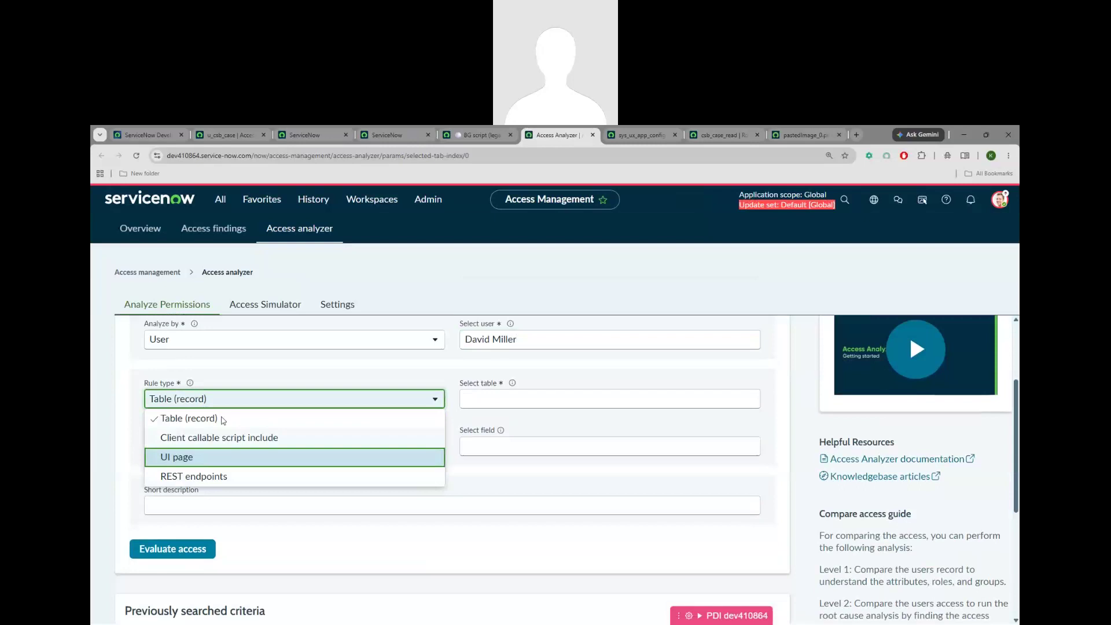
{"action": "left_click", "coordinate": [223, 419]}
{"action": "left_click", "coordinate": [504, 401]}
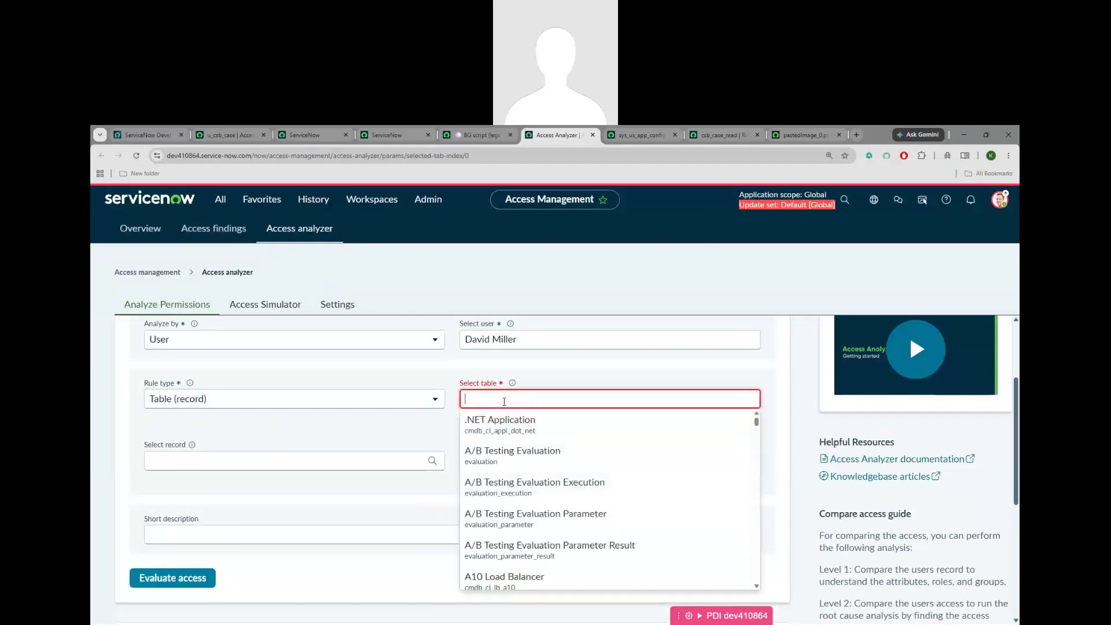
{"action": "type", "text": "csb"}
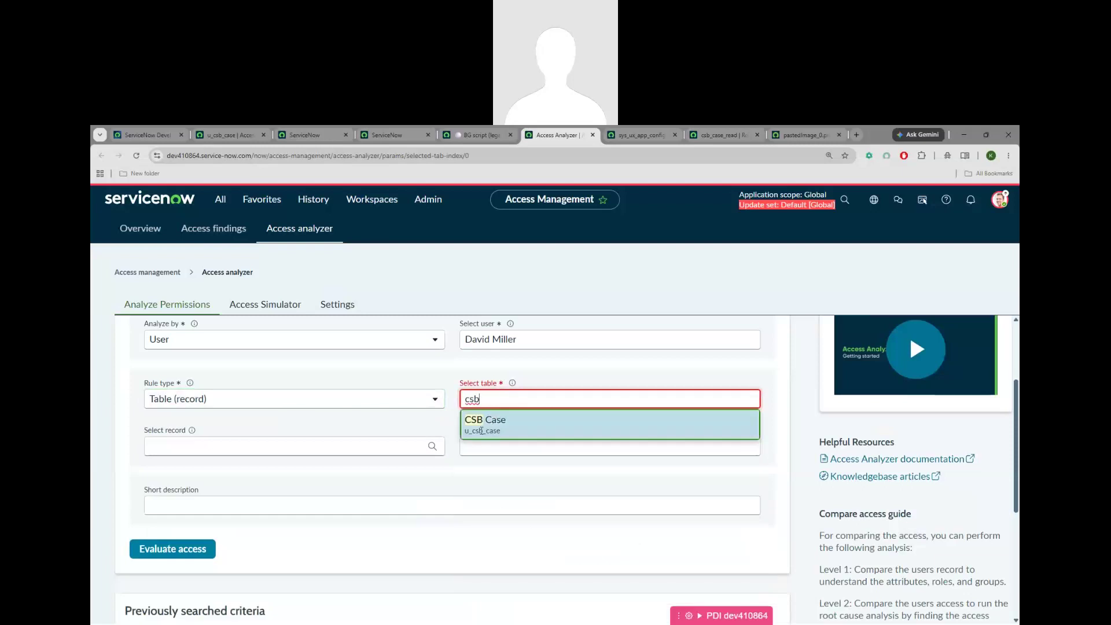
{"action": "left_click", "coordinate": [481, 430]}
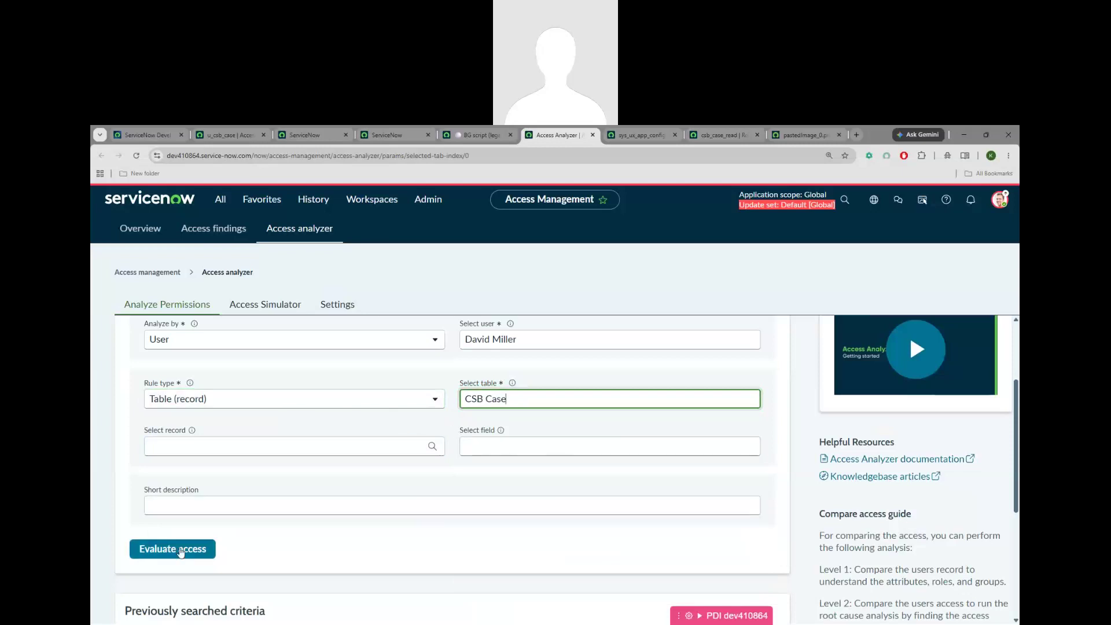
{"action": "left_click", "coordinate": [389, 550]}
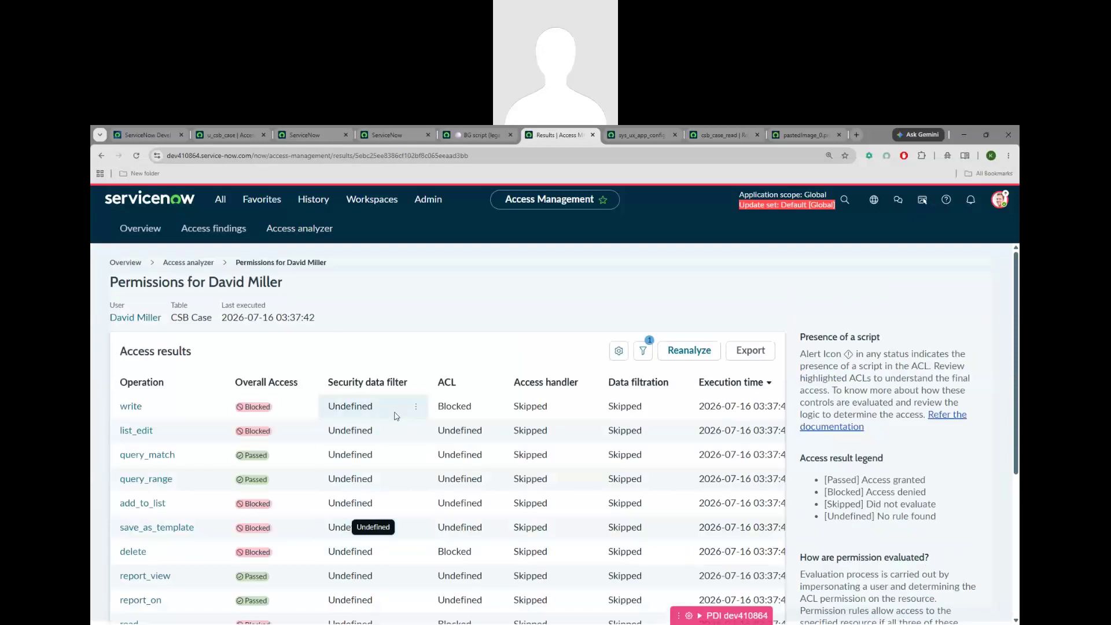
Step: Review the overall access per operation in the results and open the debug logs of the read operation
{"action": "scroll", "coordinate": [396, 417], "scroll_direction": "down", "scroll_amount": 1}
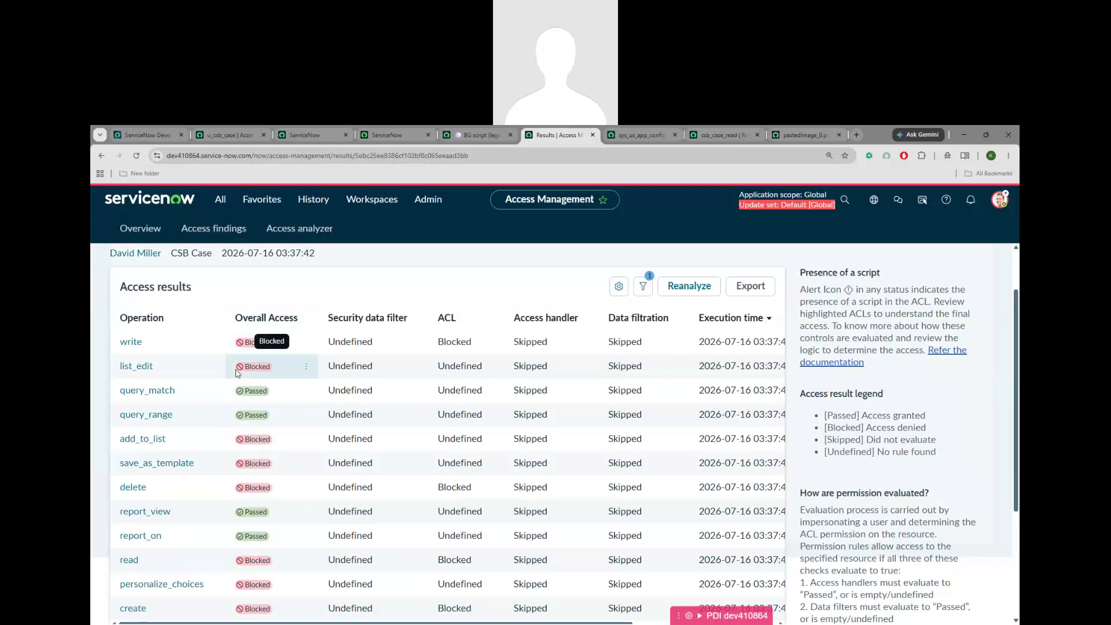
{"action": "scroll", "coordinate": [237, 373], "scroll_direction": "down", "scroll_amount": 2}
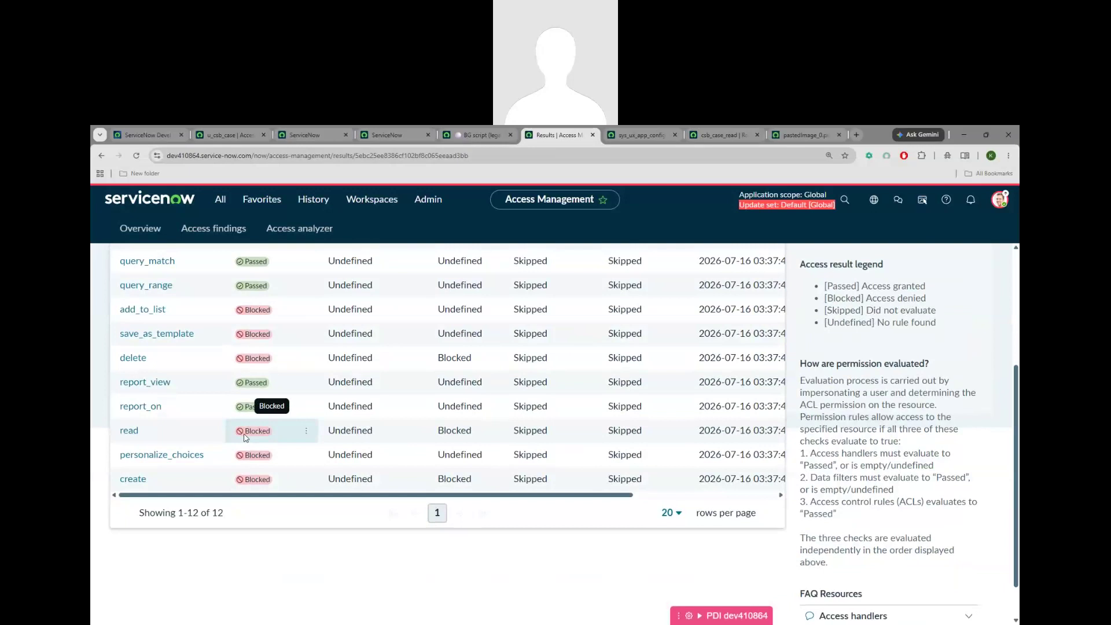
{"action": "left_click", "coordinate": [129, 431]}
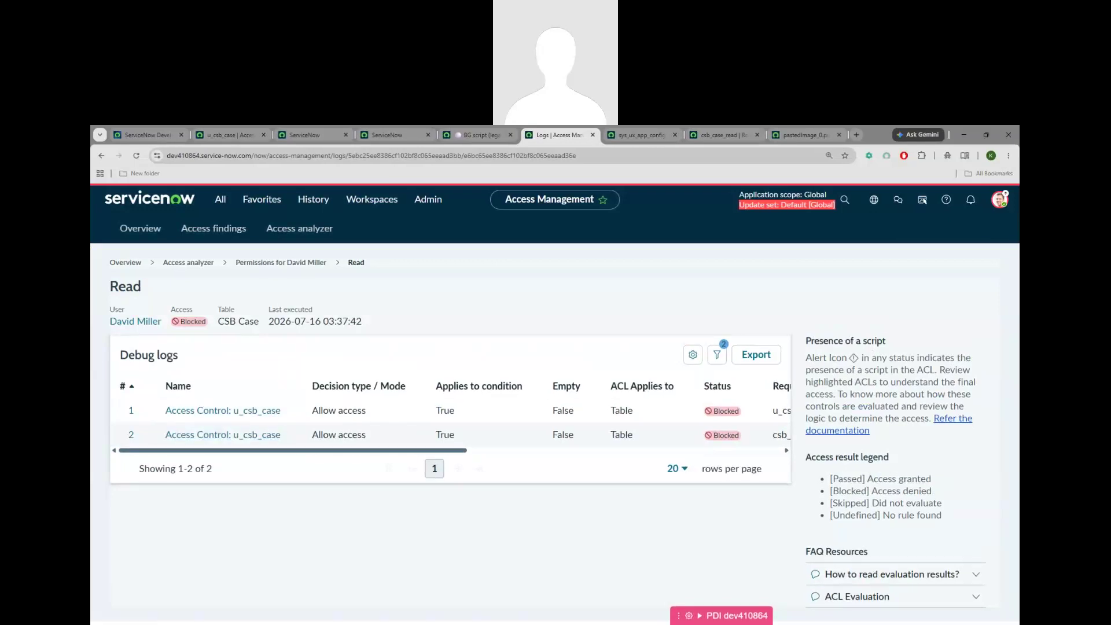
Step: Switch to the Notepad notes and highlight the role names u_csb_case_user and csb_case_read in the role list
{"action": "key", "text": "alt+Tab"}
{"action": "double_click", "coordinate": [257, 506]}
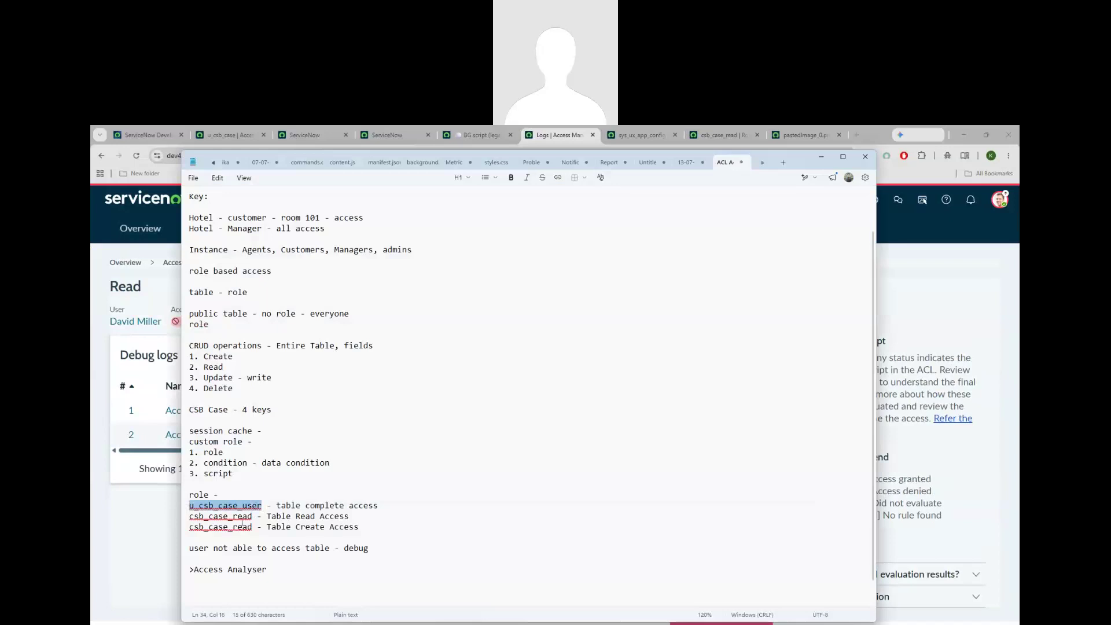
{"action": "double_click", "coordinate": [258, 518]}
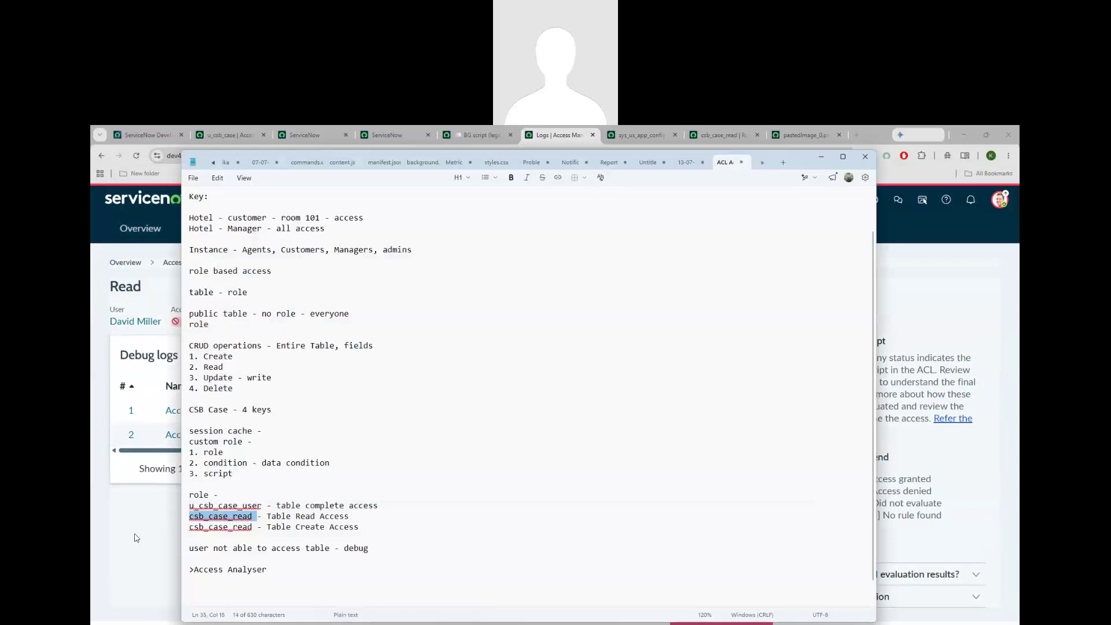
Step: Return to the read debug logs and examine the Status, Required ACL Roles, Role, Condition and Script columns of both rules
{"action": "left_click", "coordinate": [135, 538]}
{"action": "left_click_drag", "start_coordinate": [296, 454], "coordinate": [454, 454]}
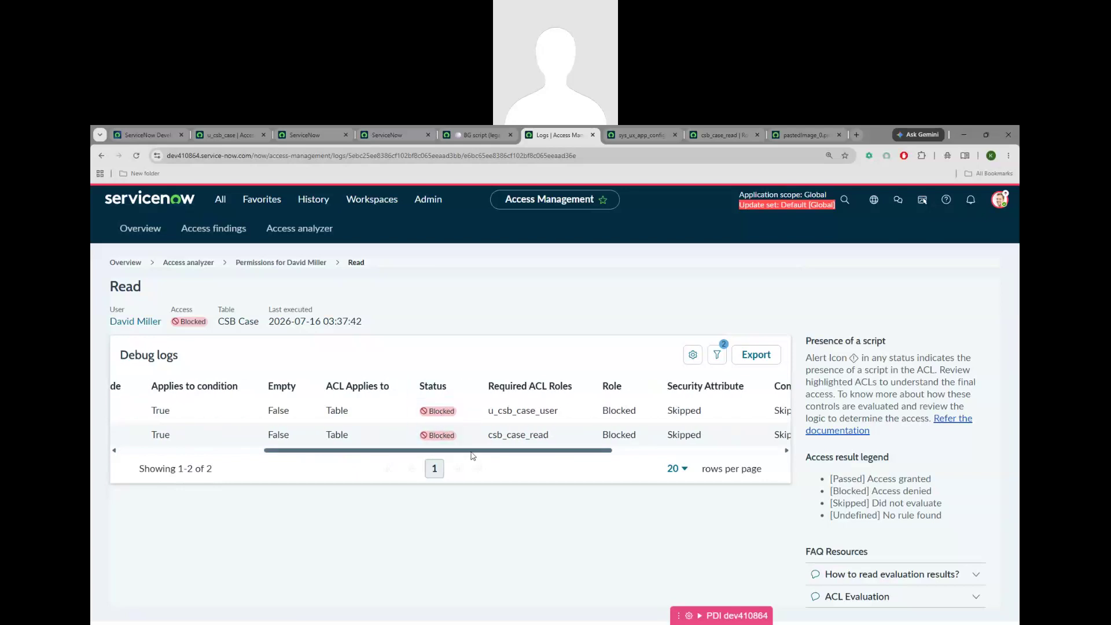
{"action": "scroll", "coordinate": [371, 414], "scroll_direction": "right", "scroll_amount": 5}
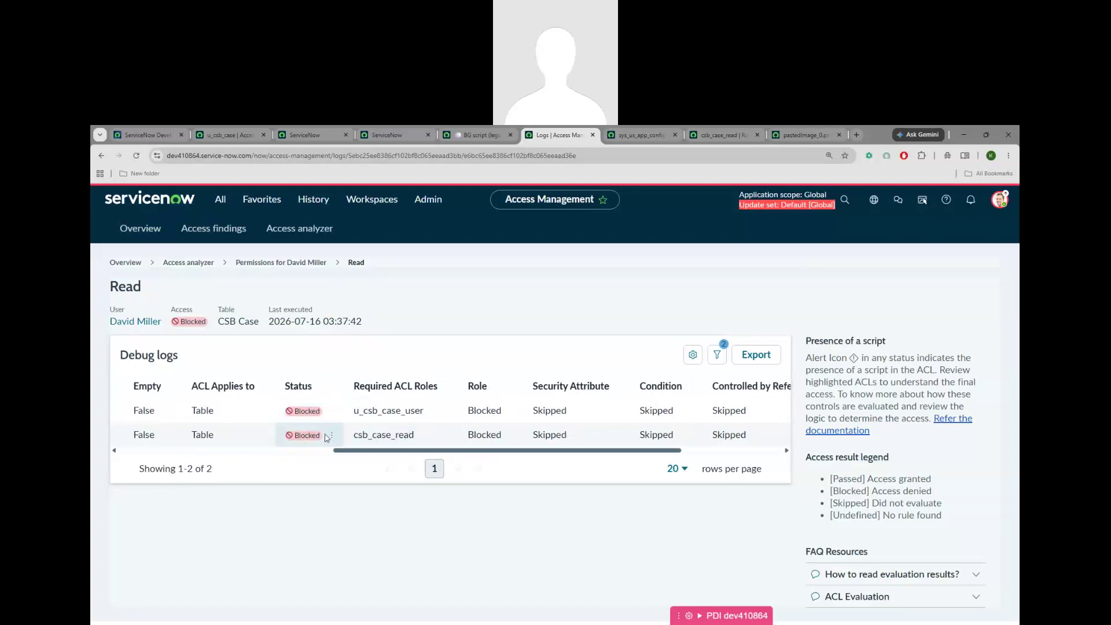
{"action": "scroll", "coordinate": [466, 453], "scroll_direction": "right", "scroll_amount": 2}
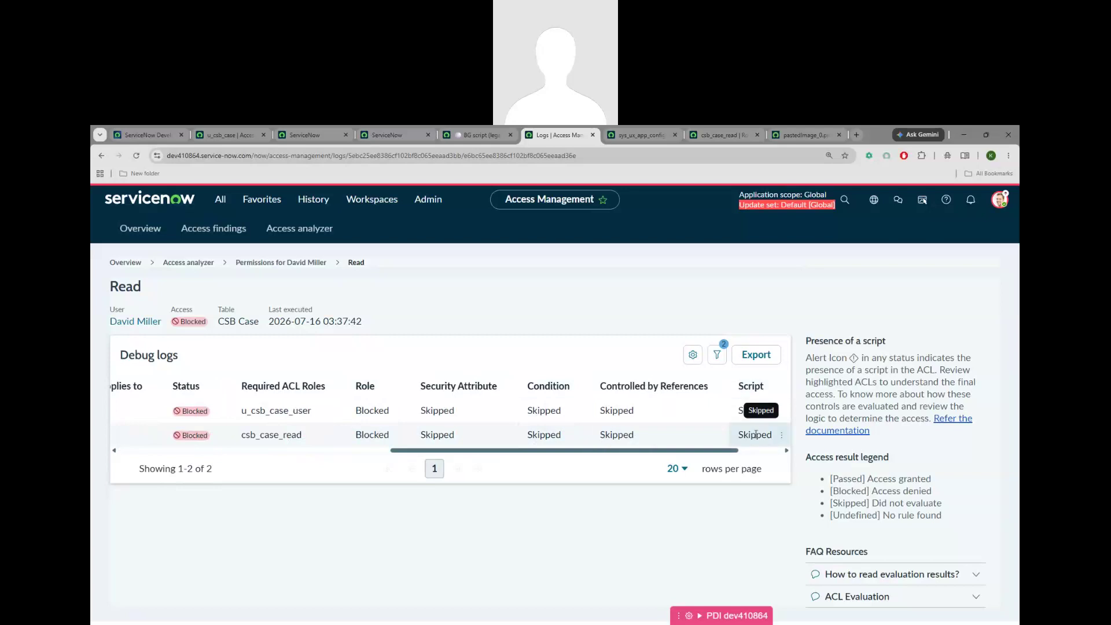
{"action": "triple_click", "coordinate": [721, 457]}
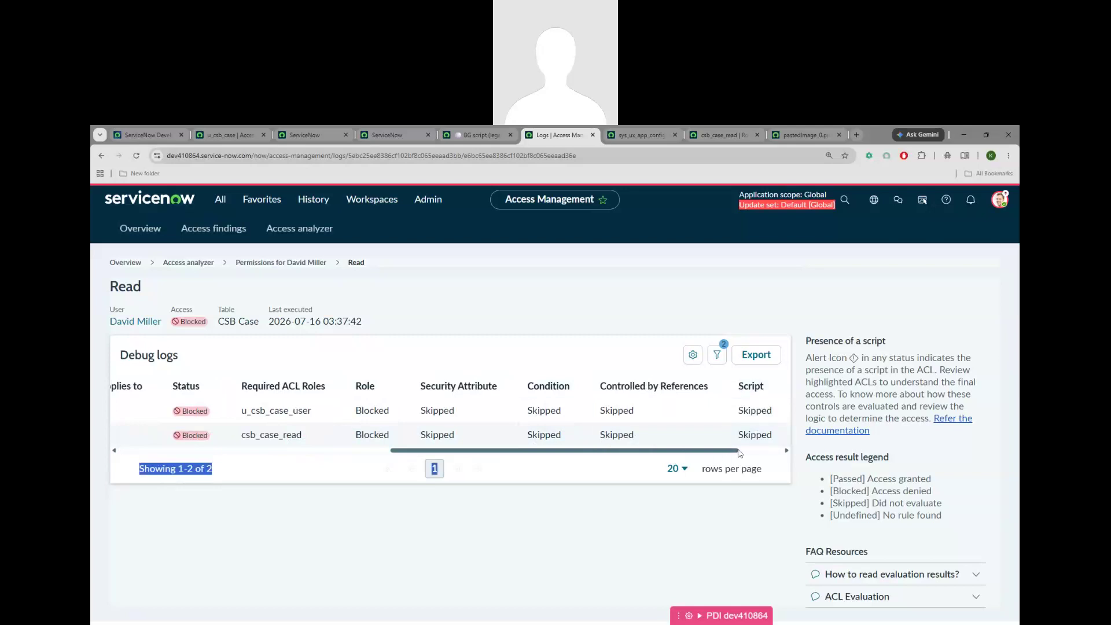
{"action": "left_click_drag", "start_coordinate": [716, 456], "coordinate": [413, 462]}
{"action": "left_click", "coordinate": [405, 517]}
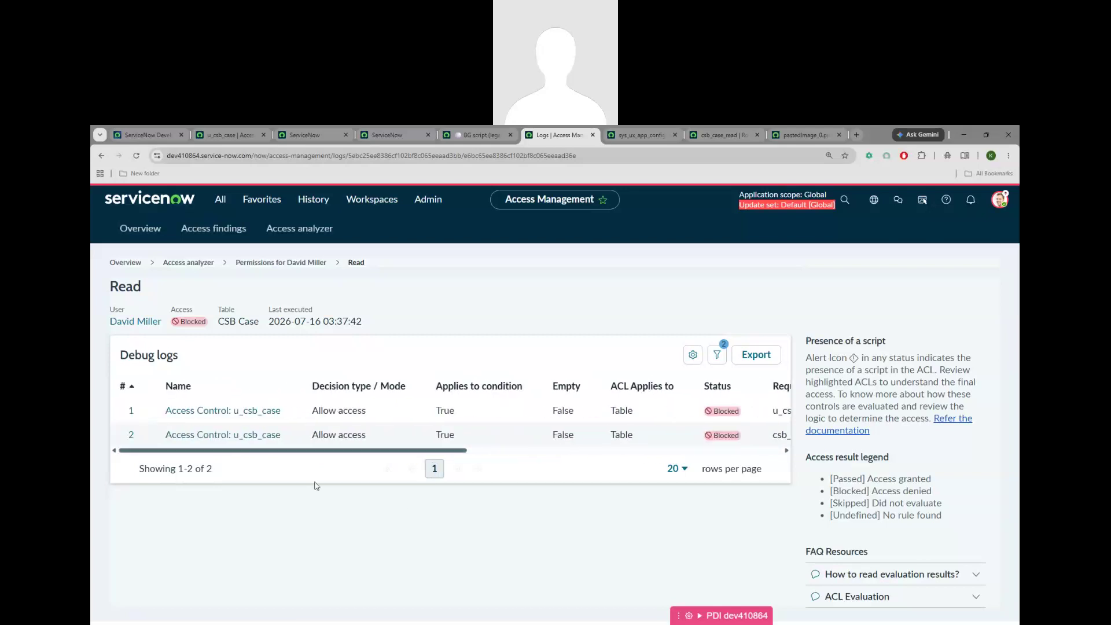
Step: Open the first u_csb_case access control from the debug logs, and return to the logs to check the Required ACL Roles column
{"action": "left_click", "coordinate": [231, 413]}
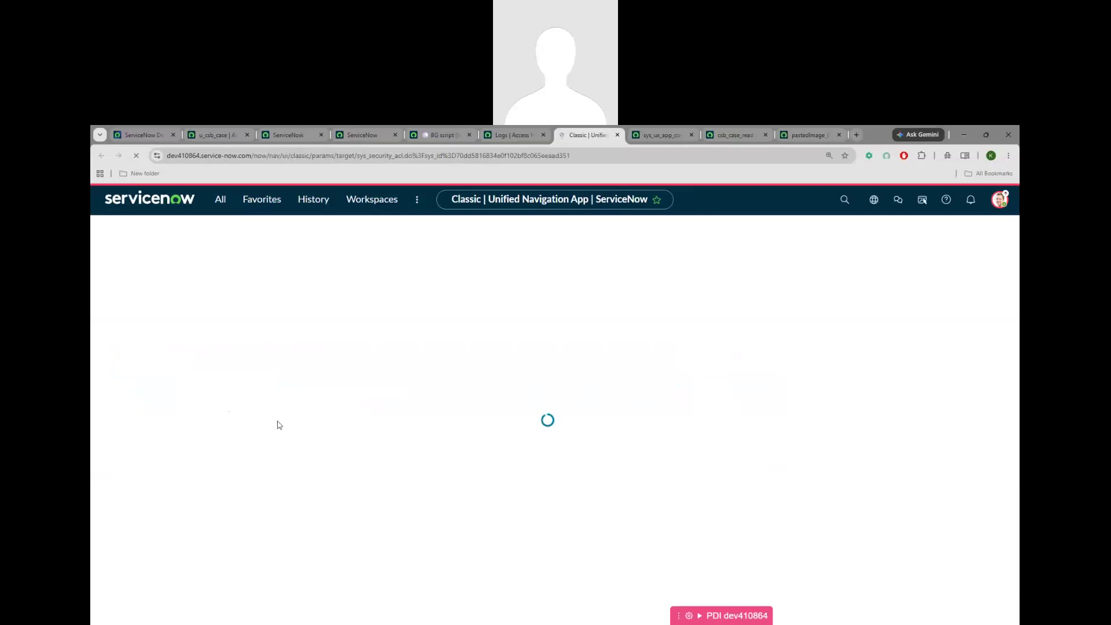
{"action": "left_click", "coordinate": [505, 138]}
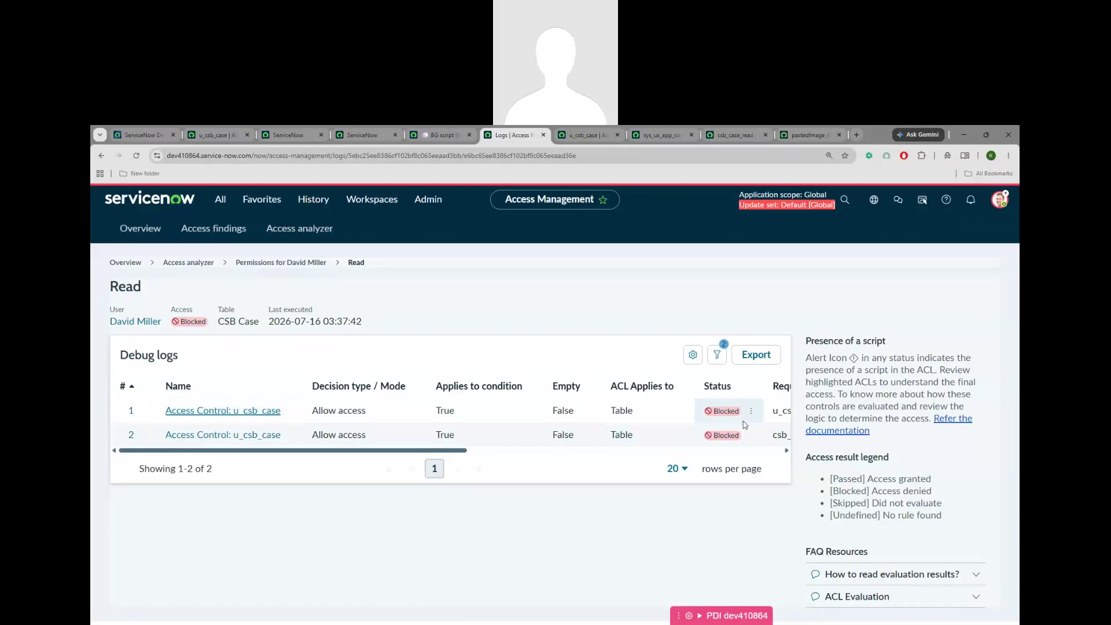
{"action": "scroll", "coordinate": [525, 458], "scroll_direction": "right", "scroll_amount": 3}
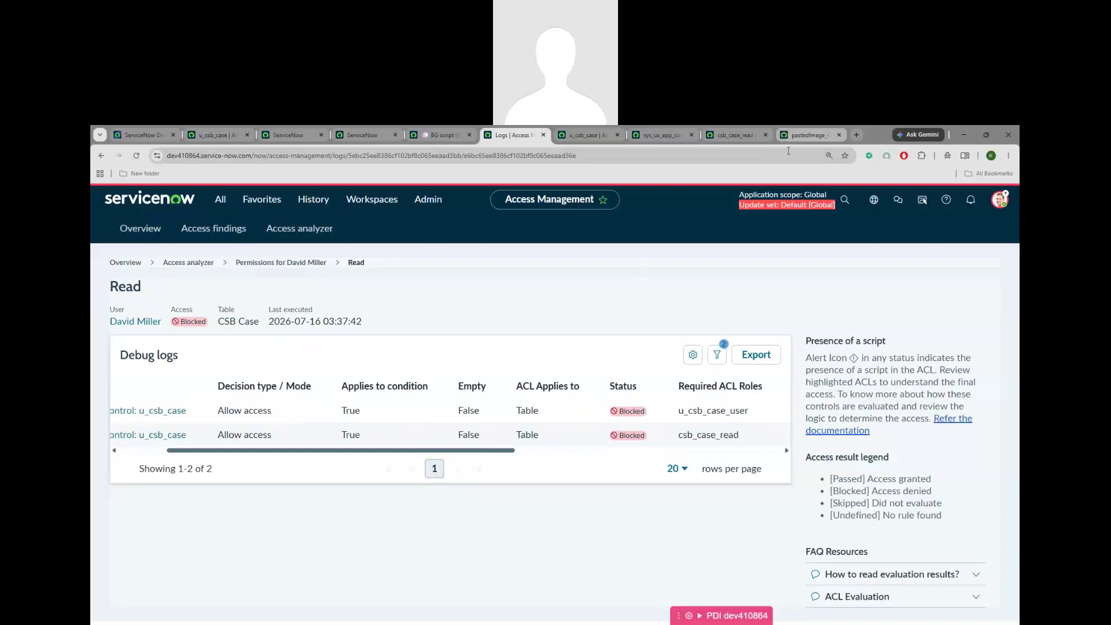
Step: Look at the ACL rule workflow diagram in the pastedImage tab and go back to the read debug logs
{"action": "left_click", "coordinate": [807, 135]}
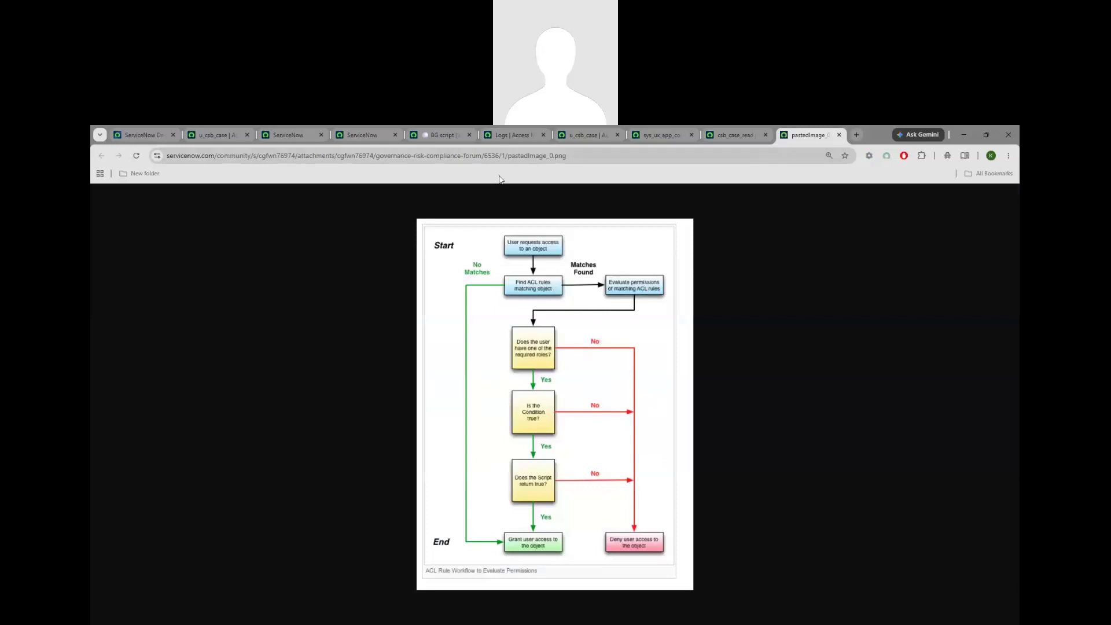
{"action": "left_click", "coordinate": [362, 135]}
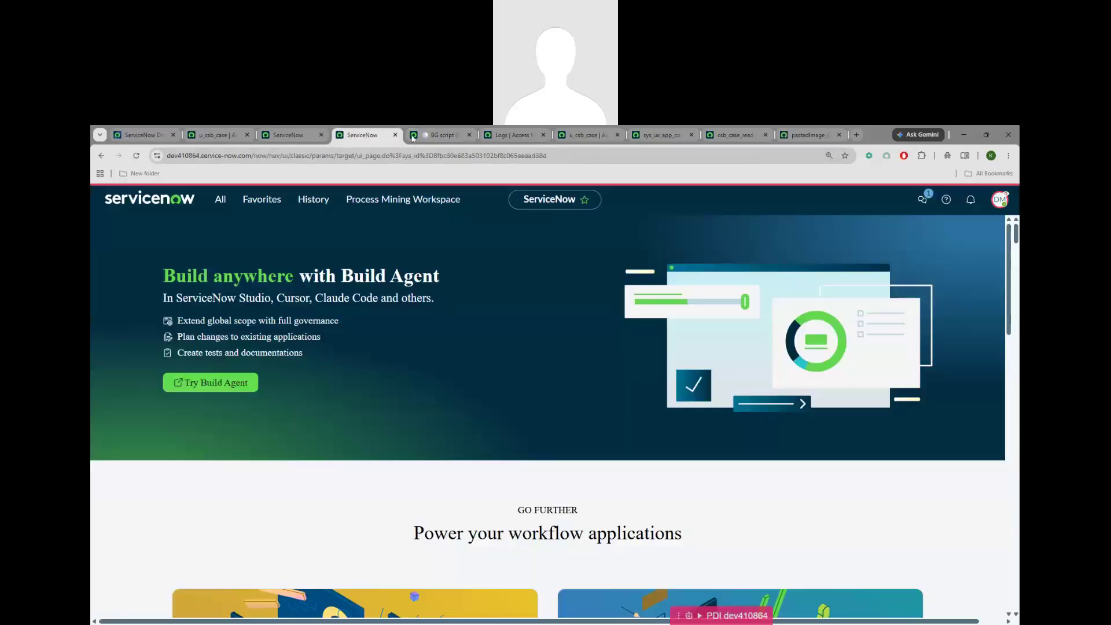
{"action": "left_click", "coordinate": [512, 135]}
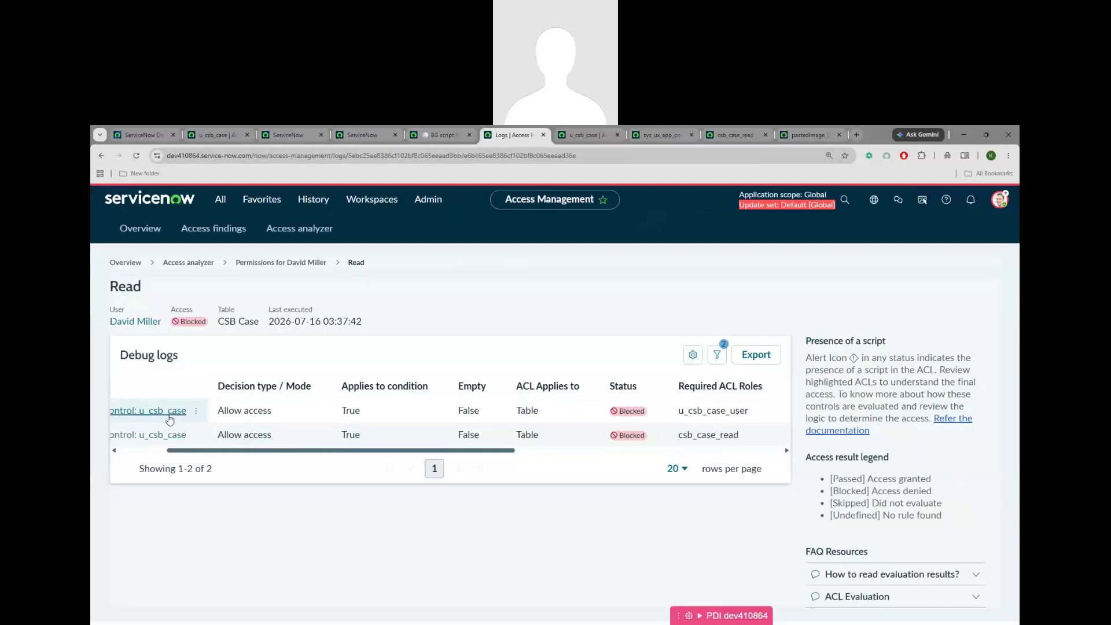
Step: Switch to the open u_csb_case read access control and review its required role
{"action": "left_click", "coordinate": [587, 135]}
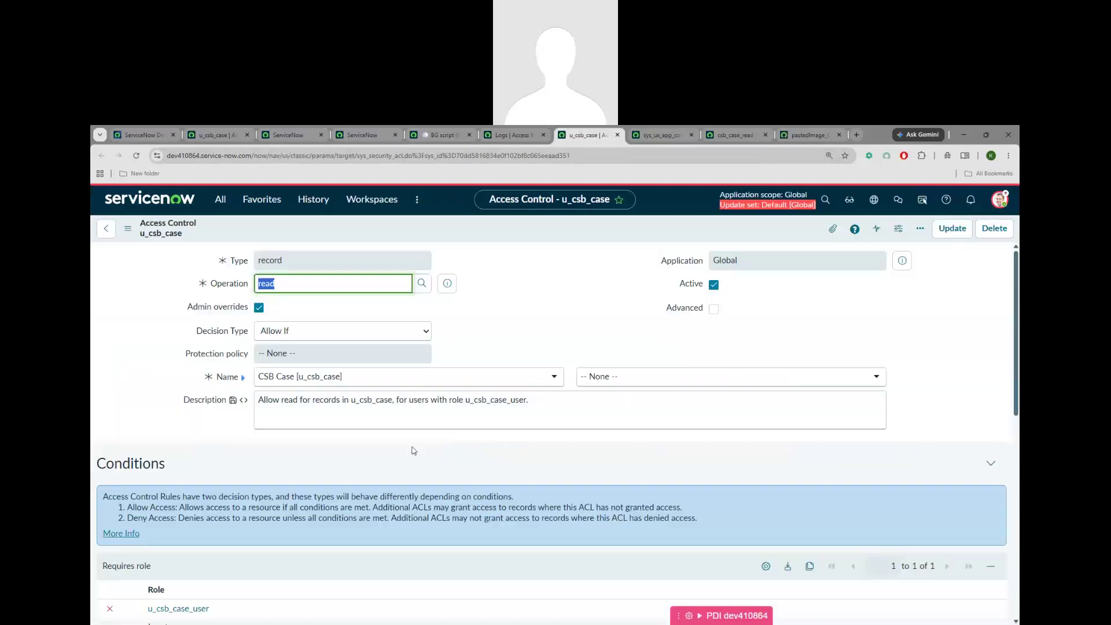
{"action": "scroll", "coordinate": [359, 444], "scroll_direction": "down", "scroll_amount": 2}
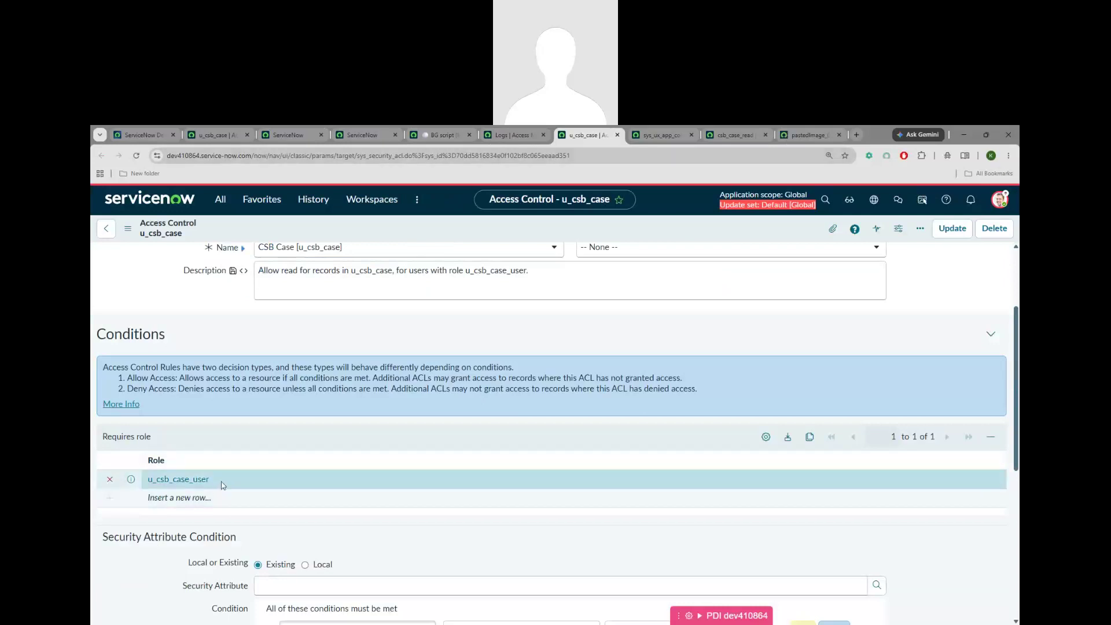
Step: Highlight the required role u_csb_case_user in the access control, and return to the read debug logs to check the Status column
{"action": "double_click", "coordinate": [176, 479]}
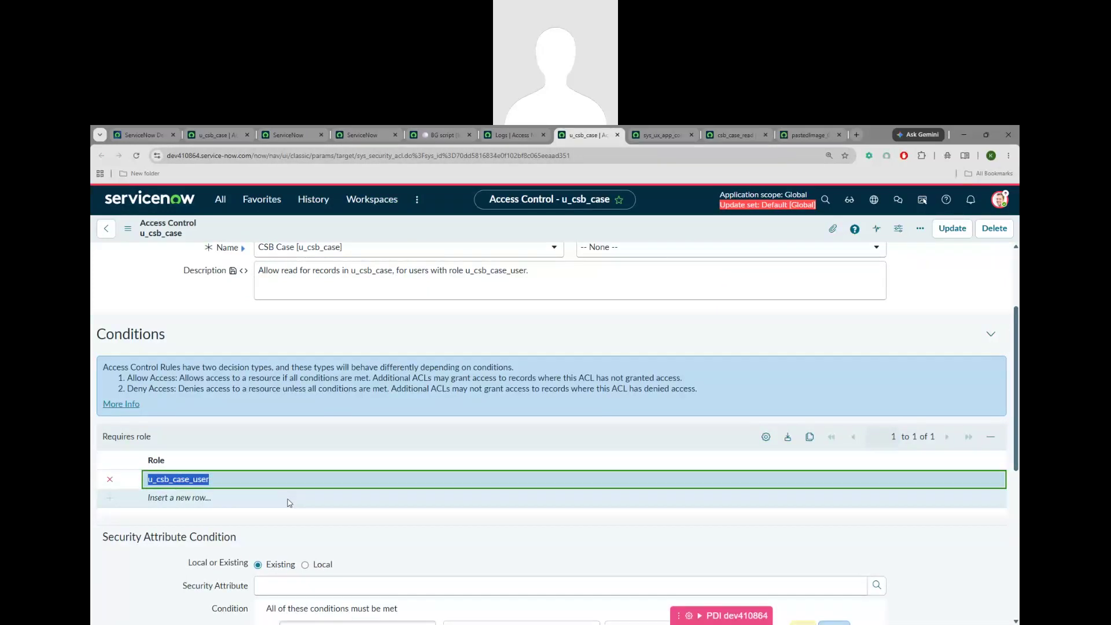
{"action": "key", "text": "ctrl+shift+Tab"}
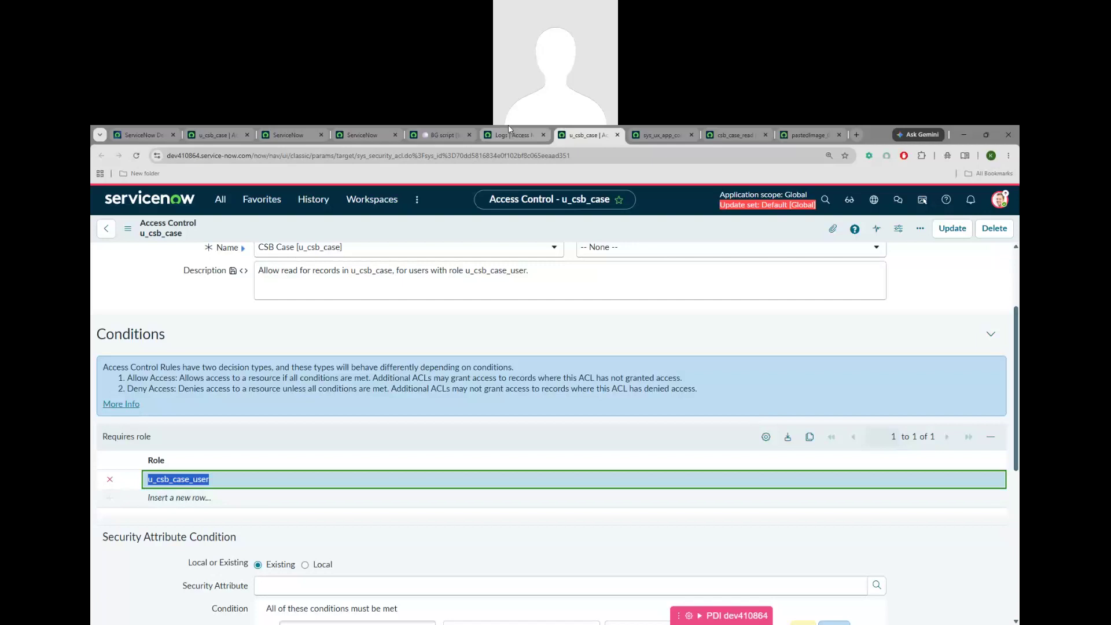
{"action": "scroll", "coordinate": [232, 437], "scroll_direction": "left", "scroll_amount": 5}
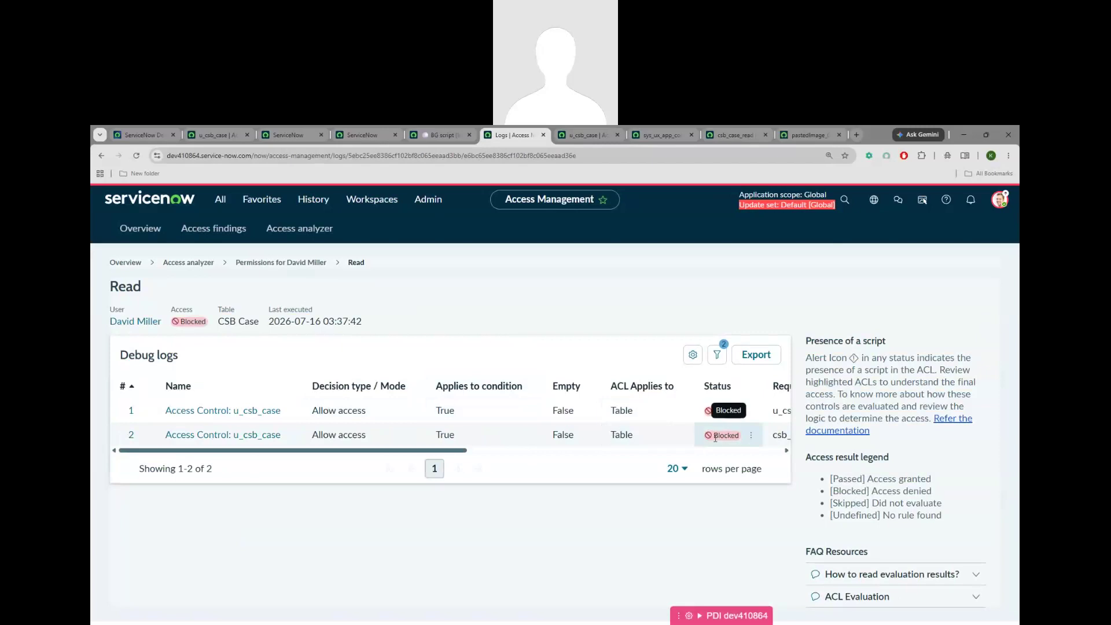
Step: Go back to the user's permission results for CSB Case and review the overall access of each operation
{"action": "left_click", "coordinate": [310, 264]}
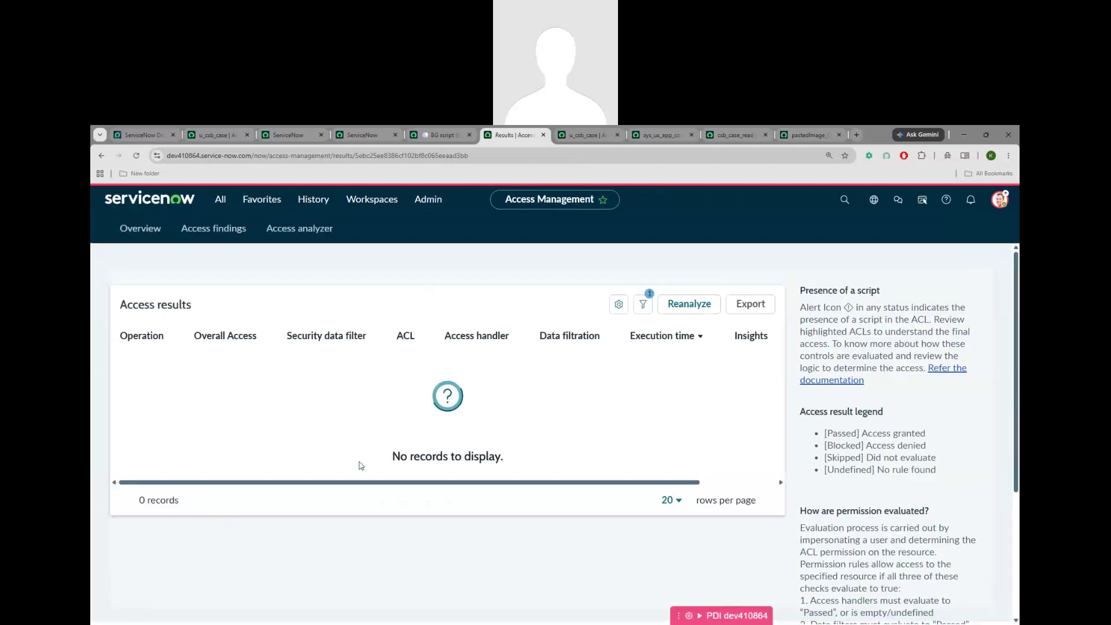
{"action": "scroll", "coordinate": [268, 417], "scroll_direction": "down", "scroll_amount": 2}
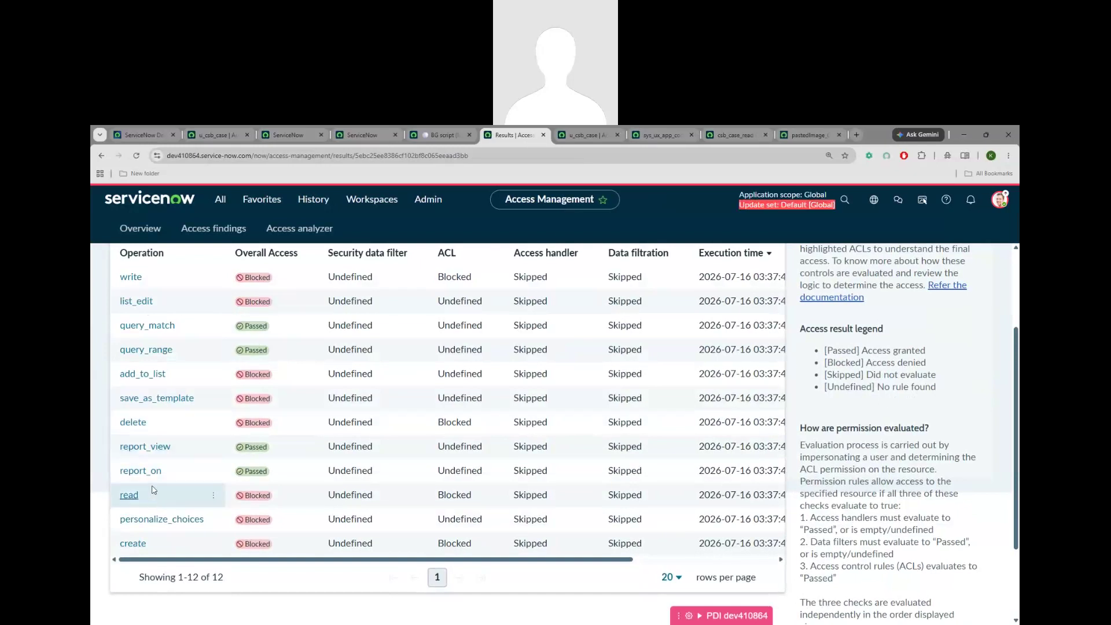
{"action": "scroll", "coordinate": [154, 489], "scroll_direction": "up", "scroll_amount": 1}
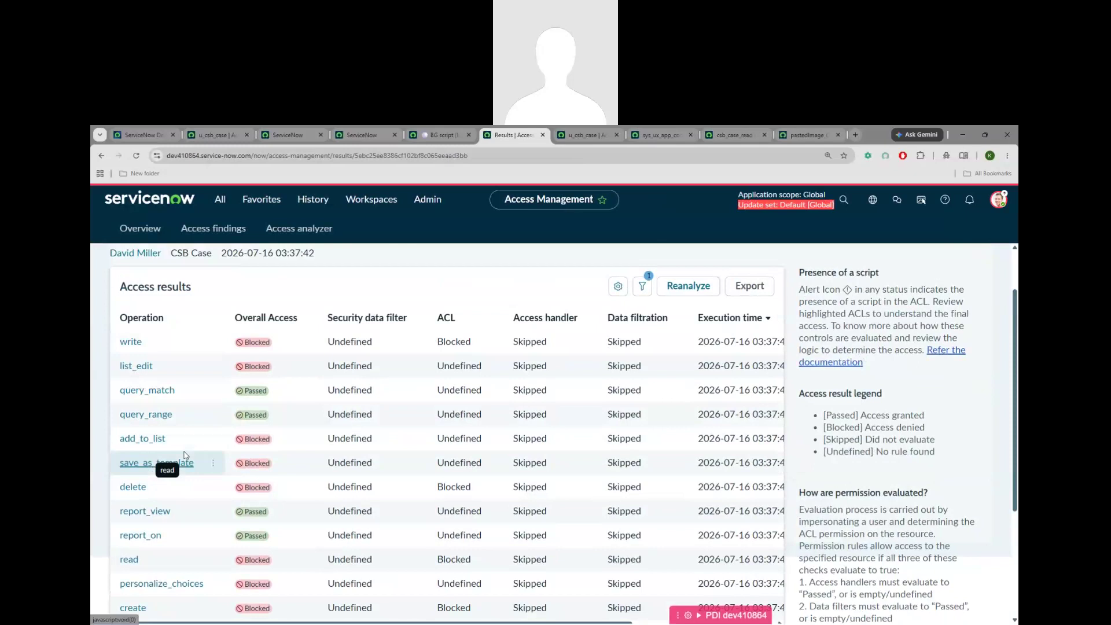
{"action": "scroll", "coordinate": [184, 455], "scroll_direction": "down", "scroll_amount": 1}
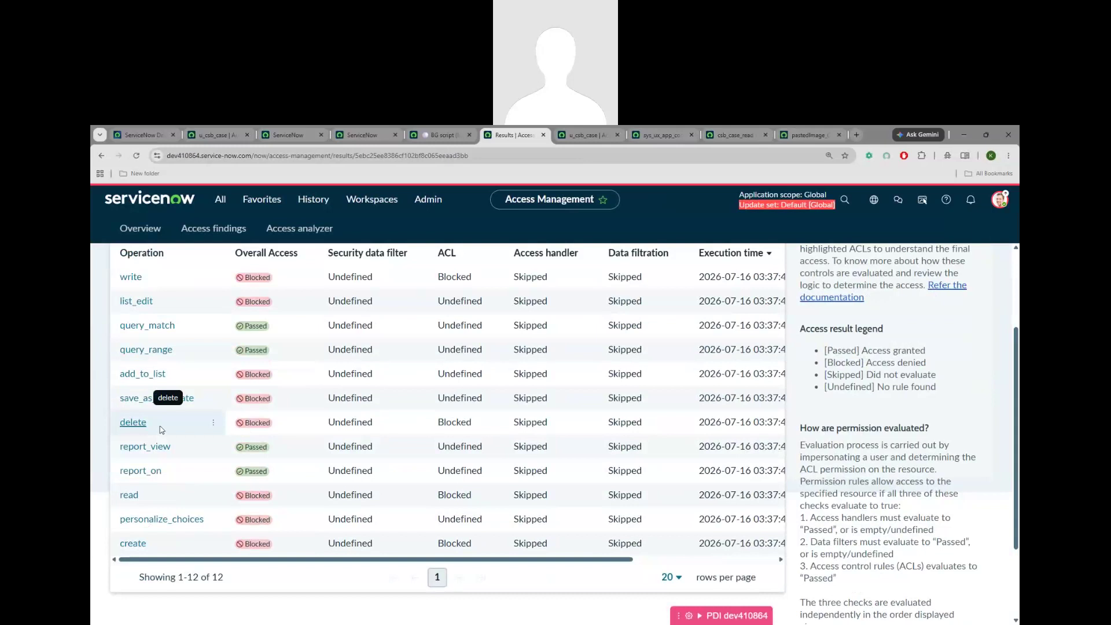
{"action": "scroll", "coordinate": [347, 449], "scroll_direction": "up", "scroll_amount": 2}
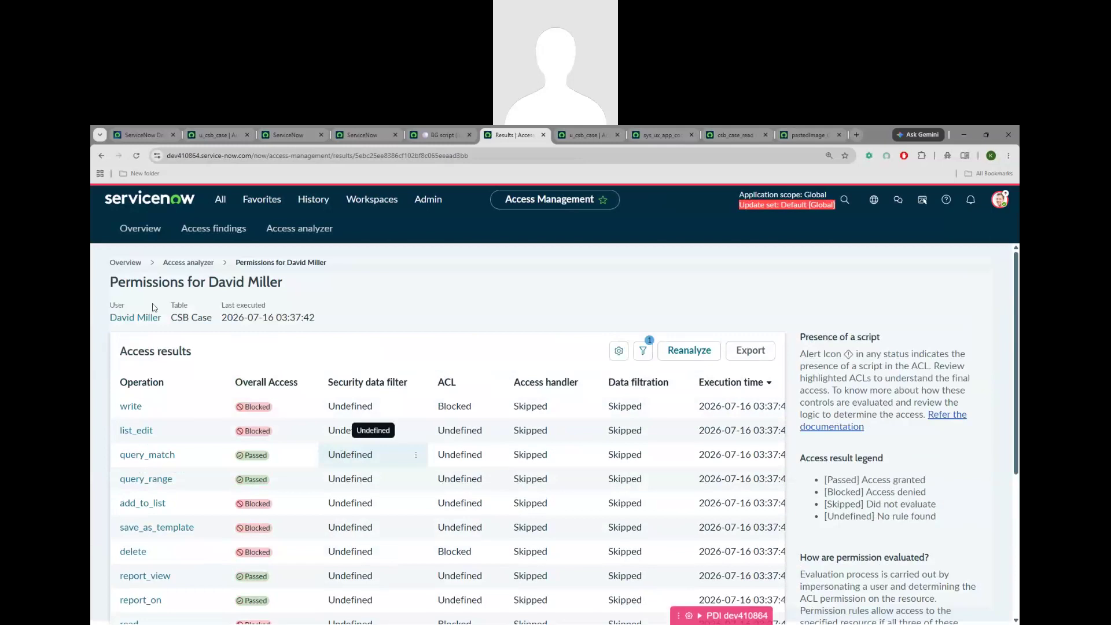
Step: Return to the Access analyzer page and look over the Evaluate access form
{"action": "left_click", "coordinate": [184, 263]}
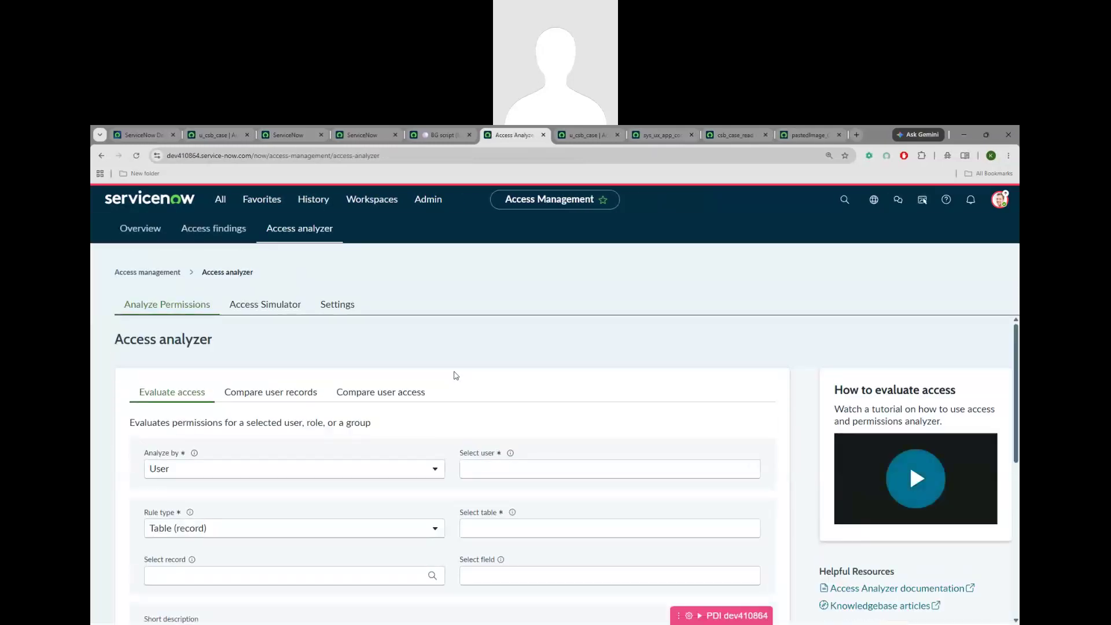
{"action": "scroll", "coordinate": [451, 435], "scroll_direction": "down", "scroll_amount": 3}
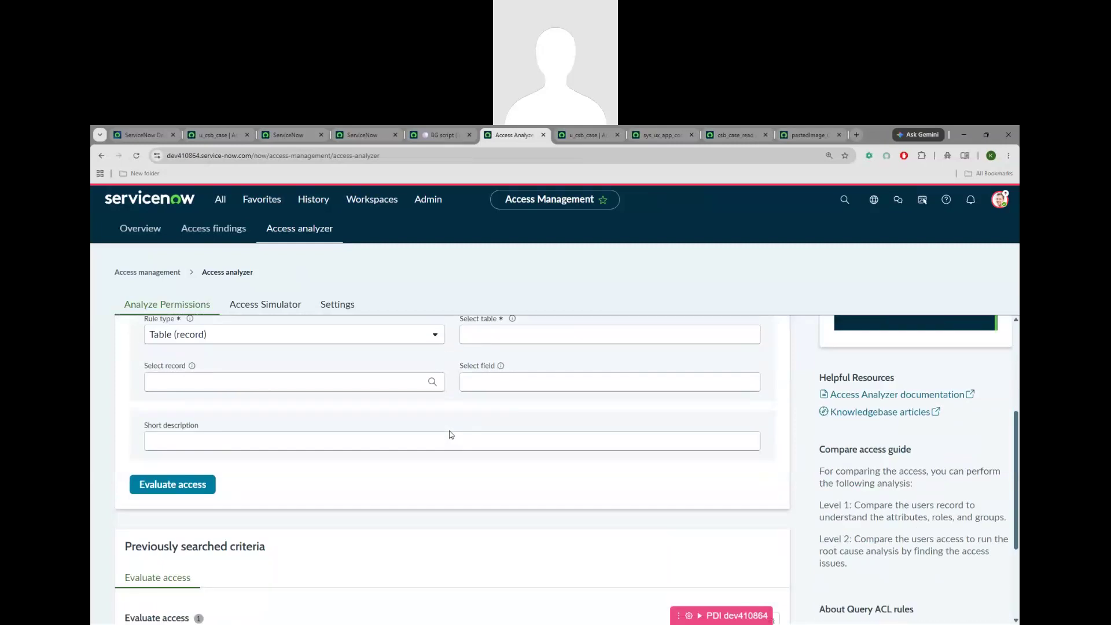
{"action": "scroll", "coordinate": [451, 435], "scroll_direction": "up", "scroll_amount": 1}
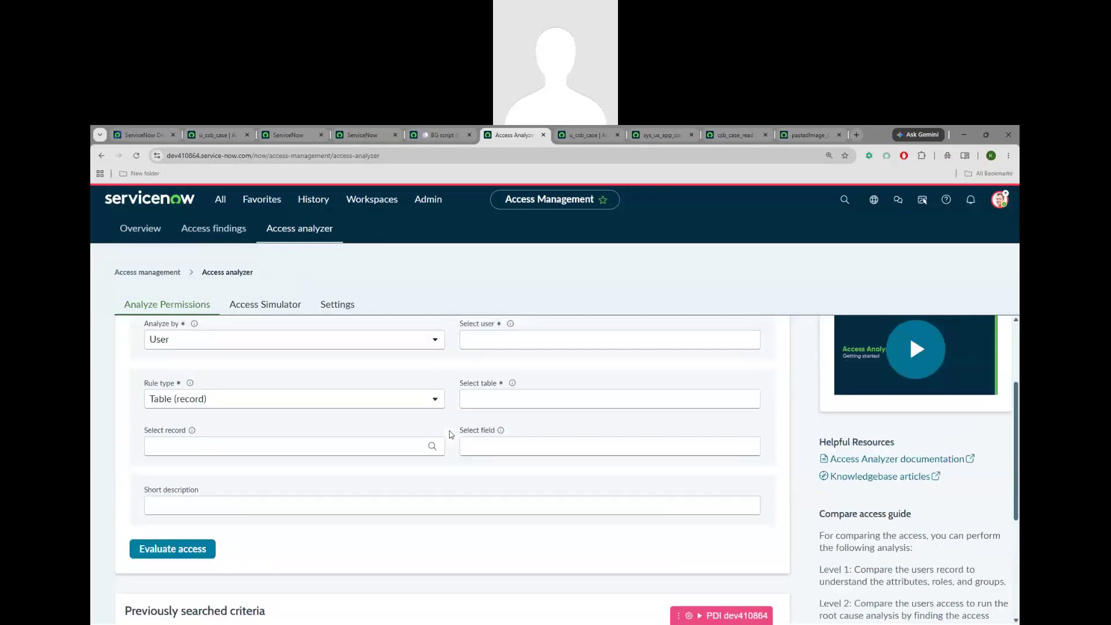
{"action": "scroll", "coordinate": [450, 435], "scroll_direction": "up", "scroll_amount": 1}
{"action": "scroll", "coordinate": [451, 435], "scroll_direction": "up", "scroll_amount": 1}
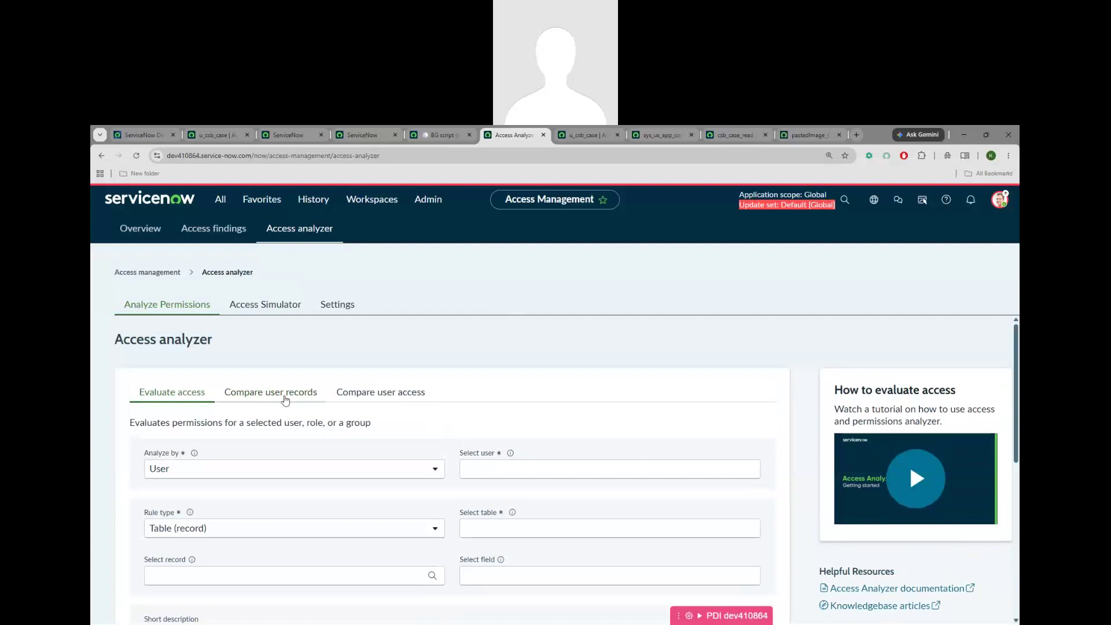
Step: Run Compare user records with the first listed user as user 1 and another user from further down the list as user 2
{"action": "left_click", "coordinate": [286, 398]}
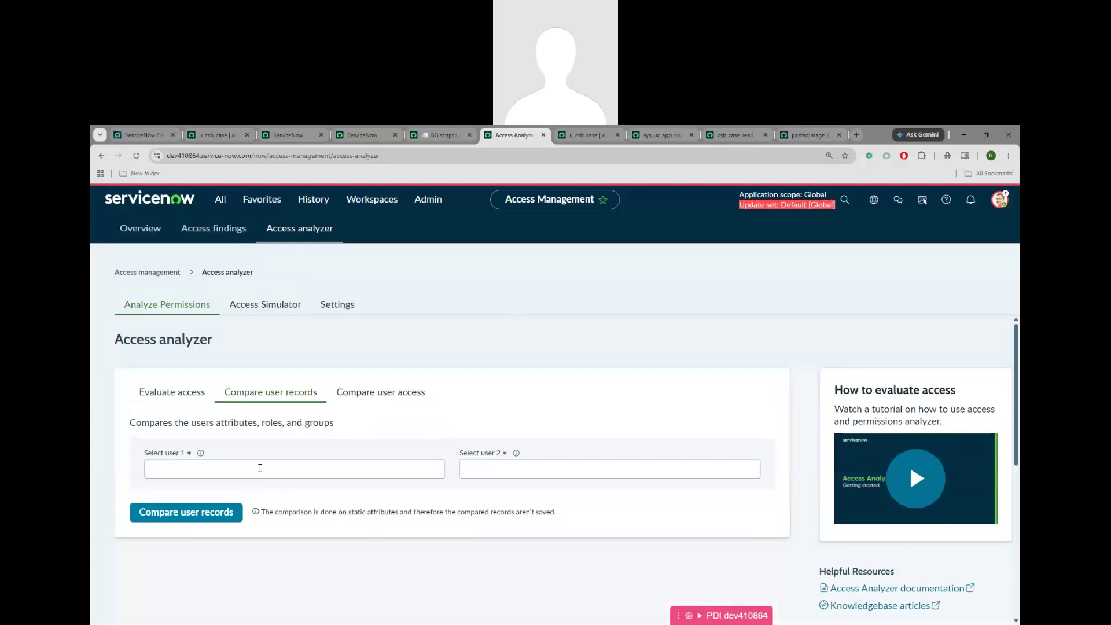
{"action": "left_click", "coordinate": [260, 468]}
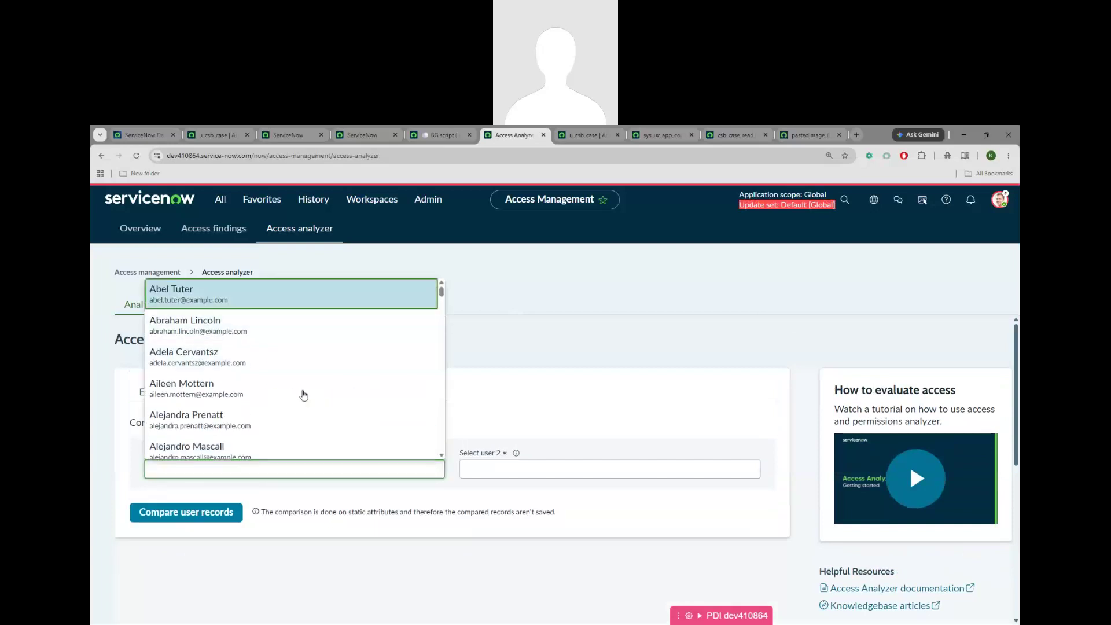
{"action": "key", "text": "Return"}
{"action": "left_click", "coordinate": [479, 467]}
{"action": "key", "text": "Down"}
{"action": "key", "text": "Down"}
{"action": "key", "text": "Down"}
{"action": "key", "text": "Down"}
{"action": "key", "text": "Down"}
{"action": "key", "text": "Down"}
{"action": "key", "text": "Down"}
{"action": "key", "text": "Down"}
{"action": "key", "text": "Down"}
{"action": "key", "text": "Down"}
{"action": "key", "text": "Down"}
{"action": "key", "text": "Down"}
{"action": "key", "text": "Down"}
{"action": "key", "text": "Down"}
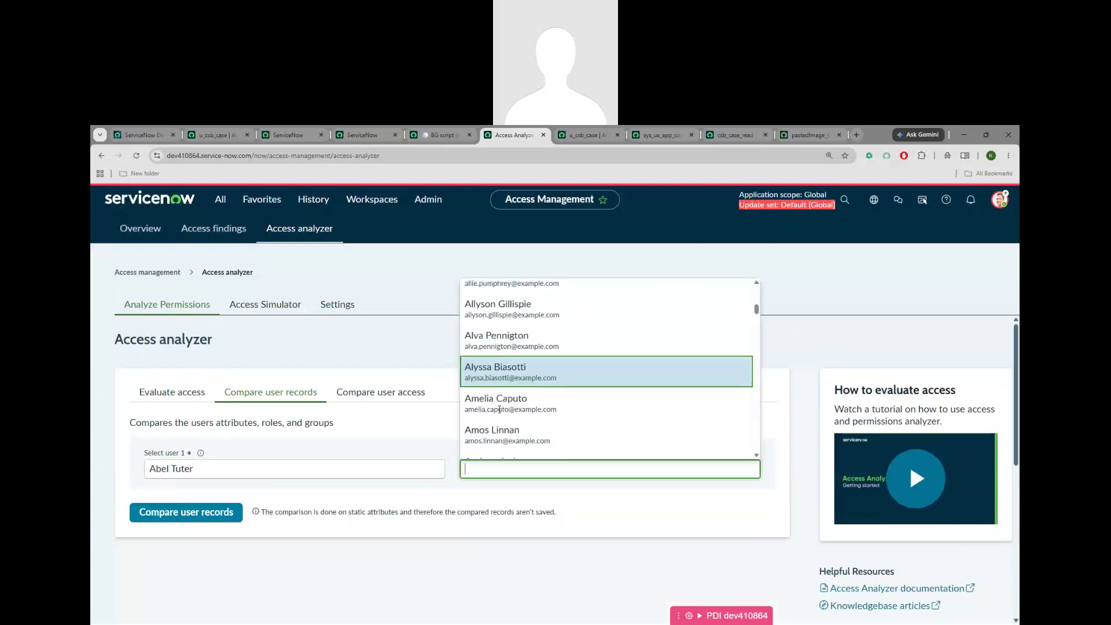
{"action": "key", "text": "Down"}
{"action": "key", "text": "Return"}
{"action": "left_click", "coordinate": [194, 513]}
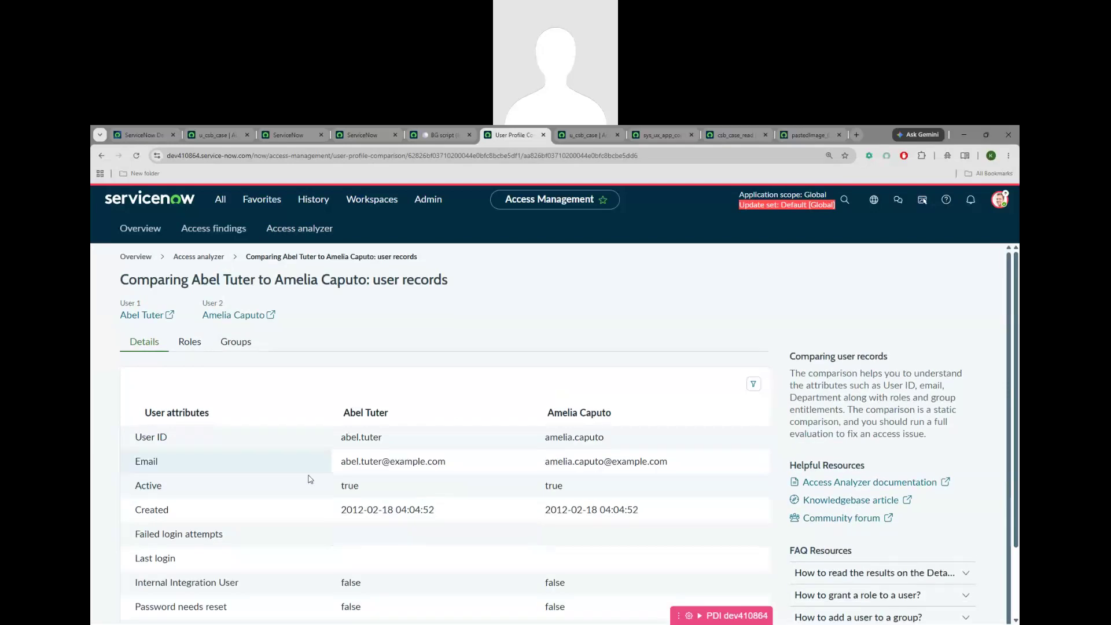
Step: Look through the Details comparison of the two users' attributes
{"action": "scroll", "coordinate": [519, 485], "scroll_direction": "down", "scroll_amount": 1}
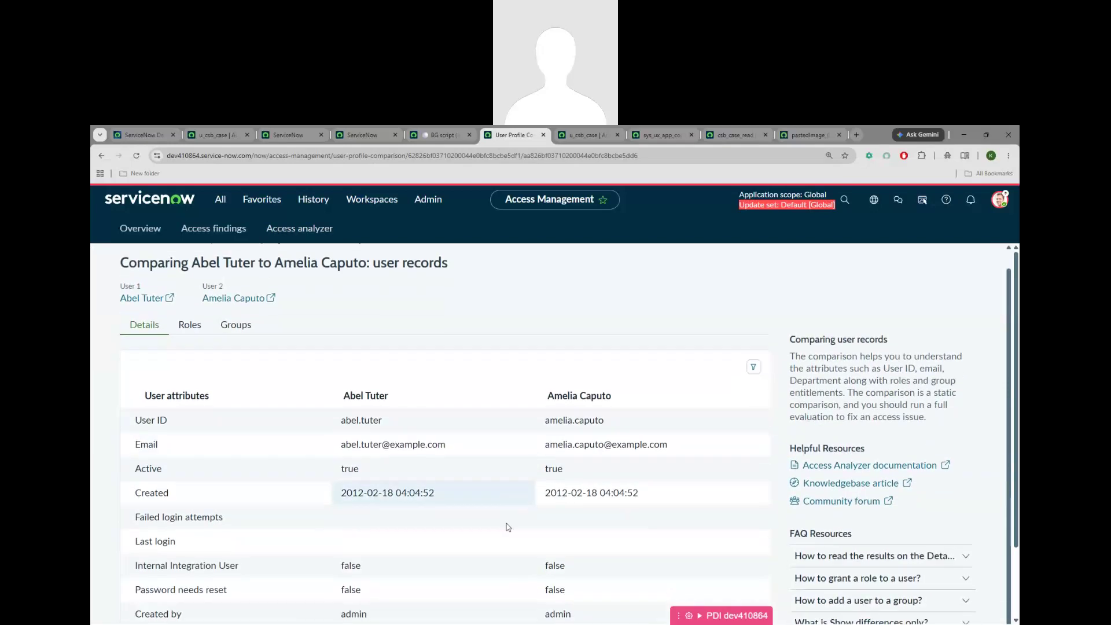
{"action": "scroll", "coordinate": [695, 463], "scroll_direction": "down", "scroll_amount": 2}
{"action": "scroll", "coordinate": [347, 405], "scroll_direction": "up", "scroll_amount": 2}
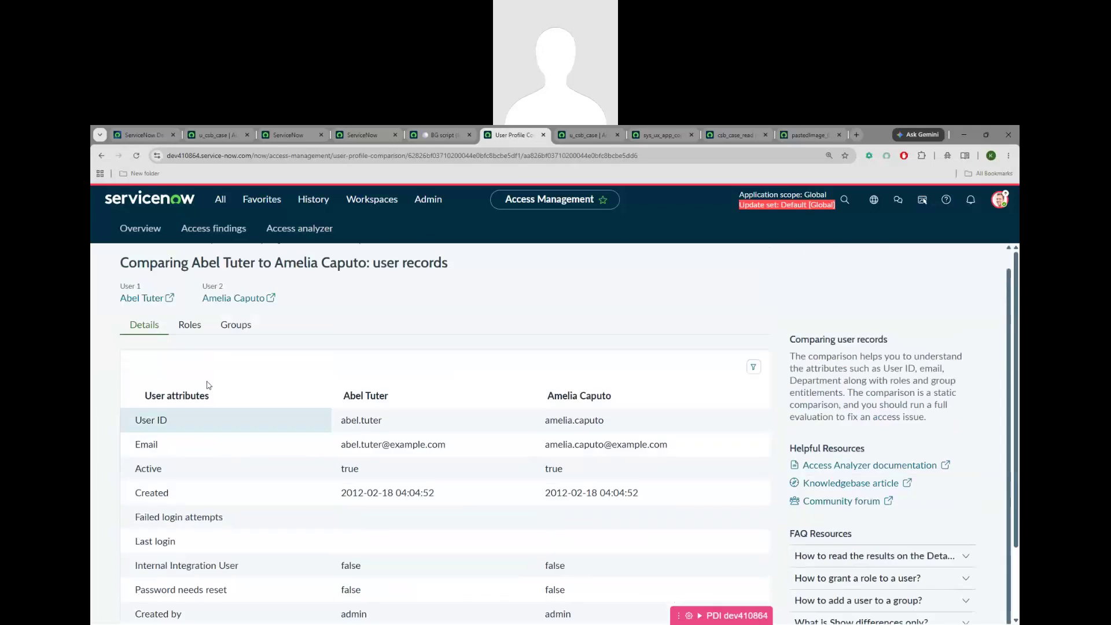
Step: Examine the role differences between the two users, highlighting canvas_user, and check their group differences
{"action": "left_click", "coordinate": [193, 332]}
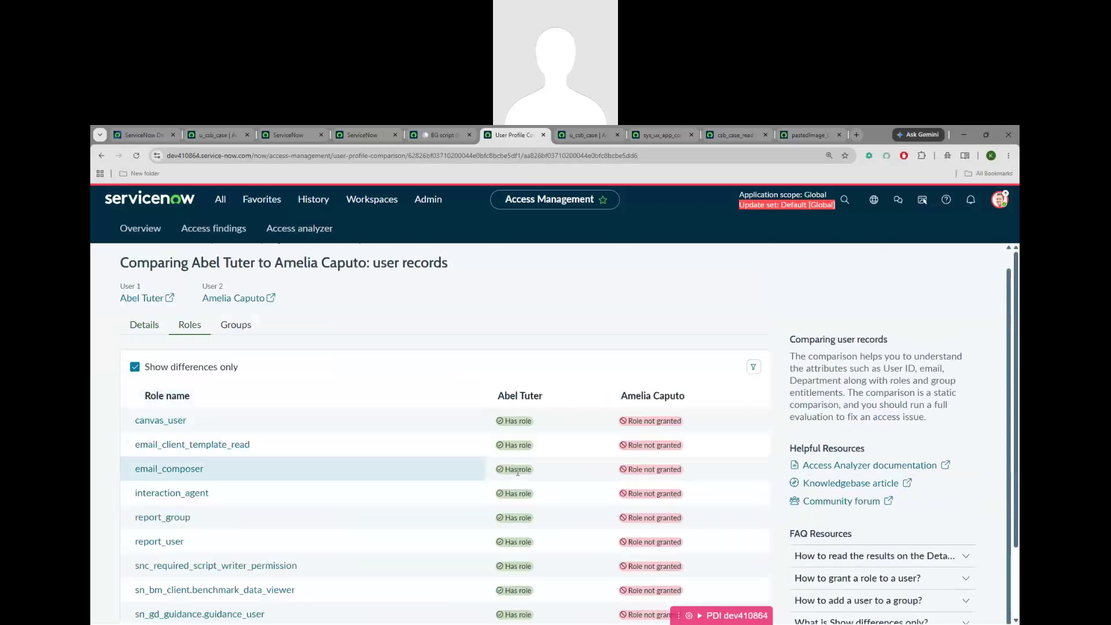
{"action": "scroll", "coordinate": [556, 457], "scroll_direction": "down", "scroll_amount": 2}
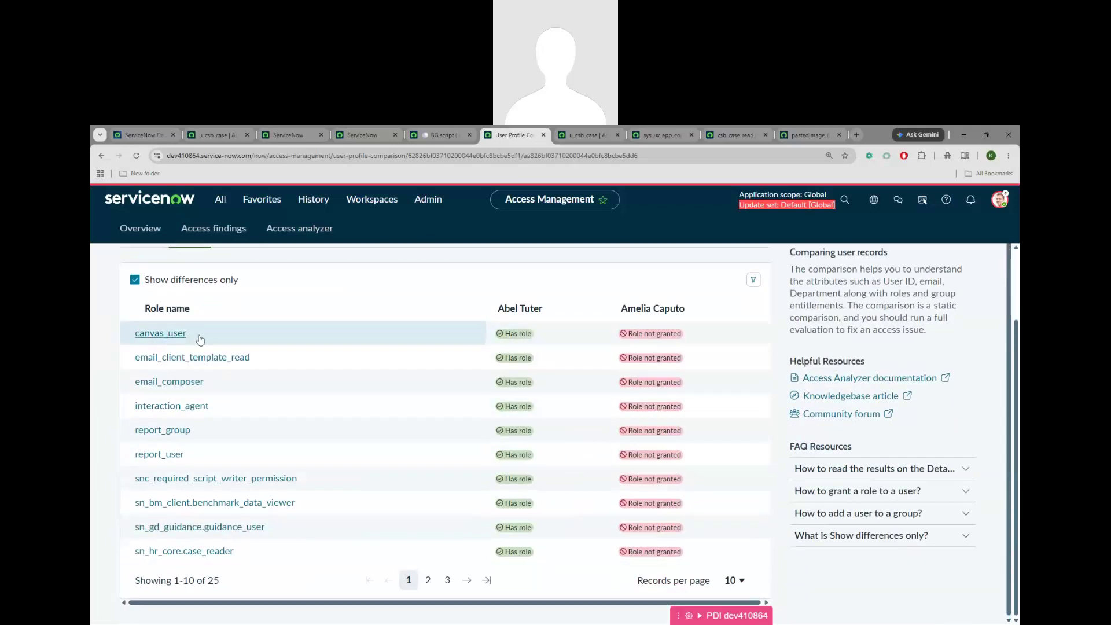
{"action": "double_click", "coordinate": [177, 333]}
{"action": "left_click_drag", "start_coordinate": [138, 337], "coordinate": [134, 334]}
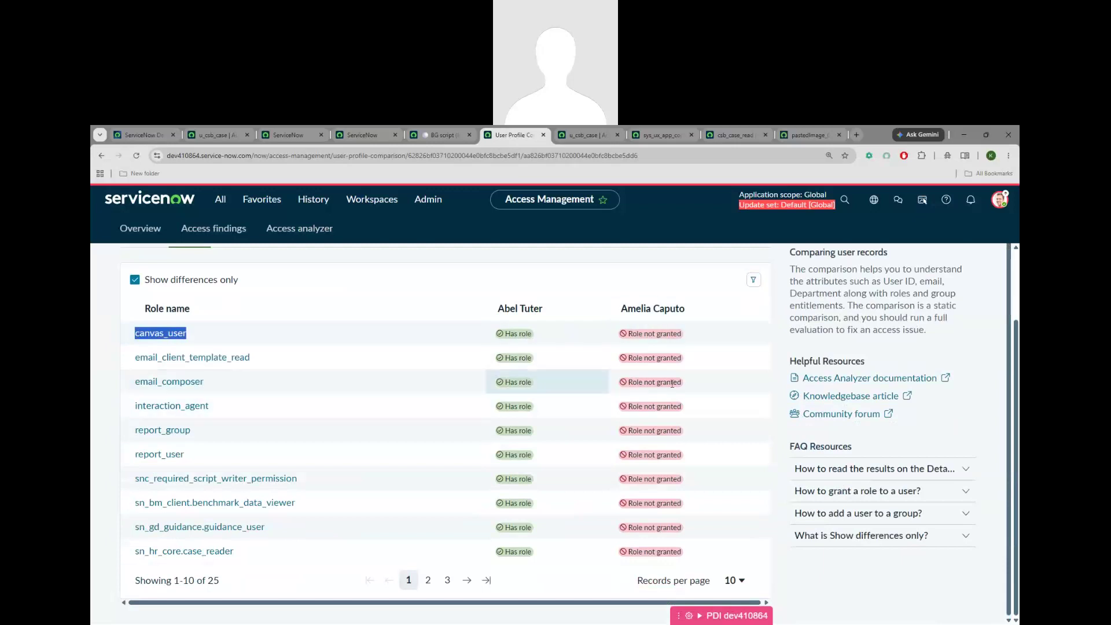
{"action": "scroll", "coordinate": [436, 451], "scroll_direction": "up", "scroll_amount": 1}
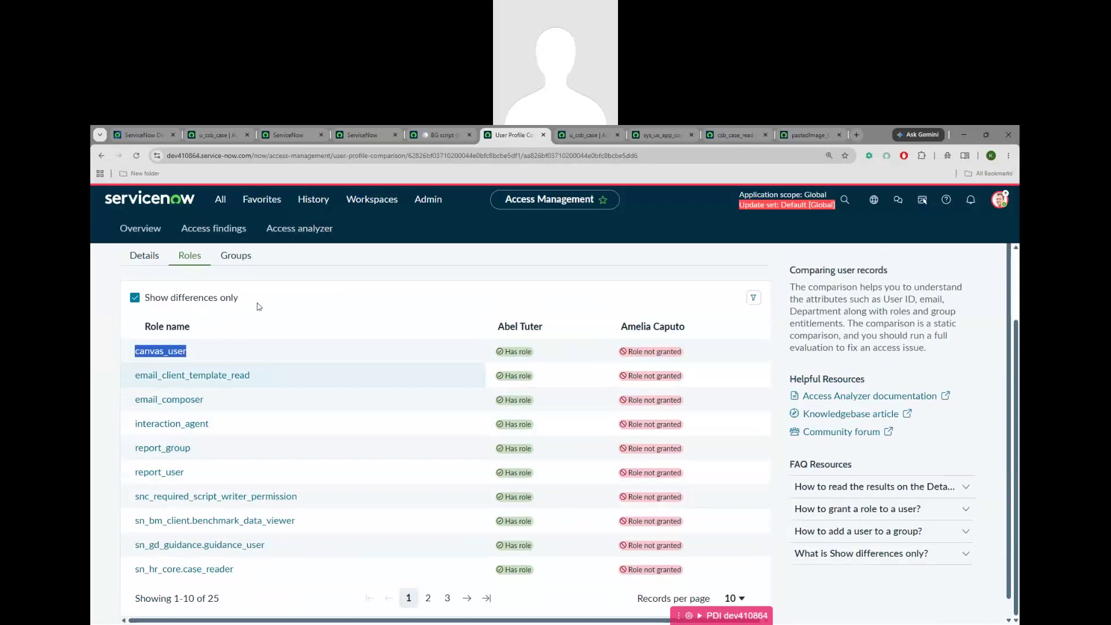
{"action": "left_click", "coordinate": [236, 258]}
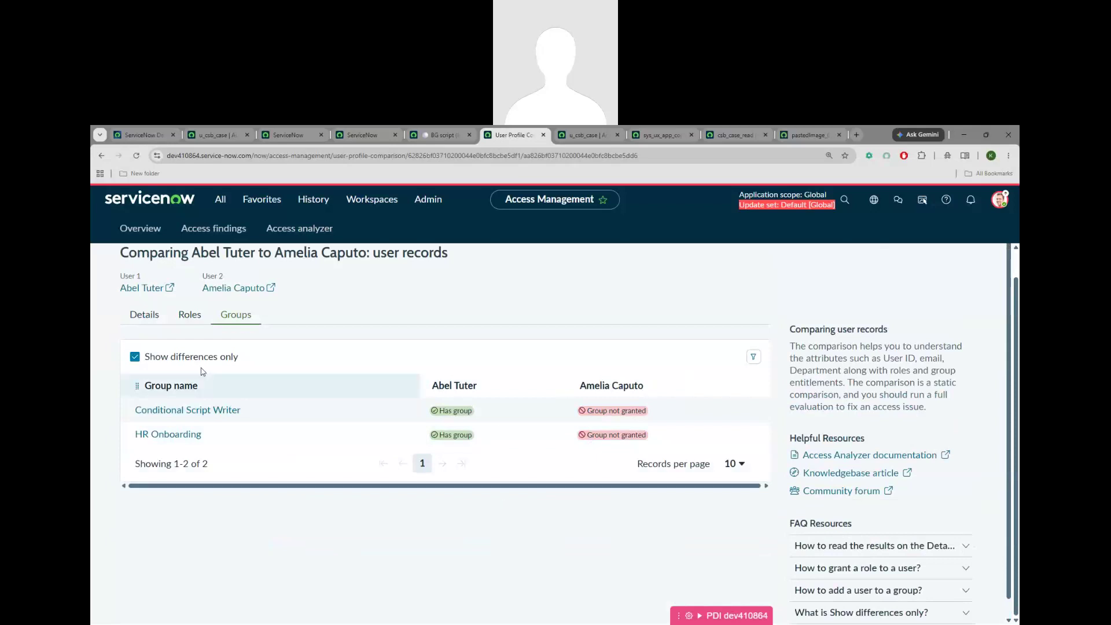
{"action": "scroll", "coordinate": [194, 265], "scroll_direction": "up", "scroll_amount": 1}
Step: Start a Compare user access analysis in Access analyzer, with another user as user 1 and the previously analyzed blocked user as user 2
{"action": "left_click", "coordinate": [194, 262]}
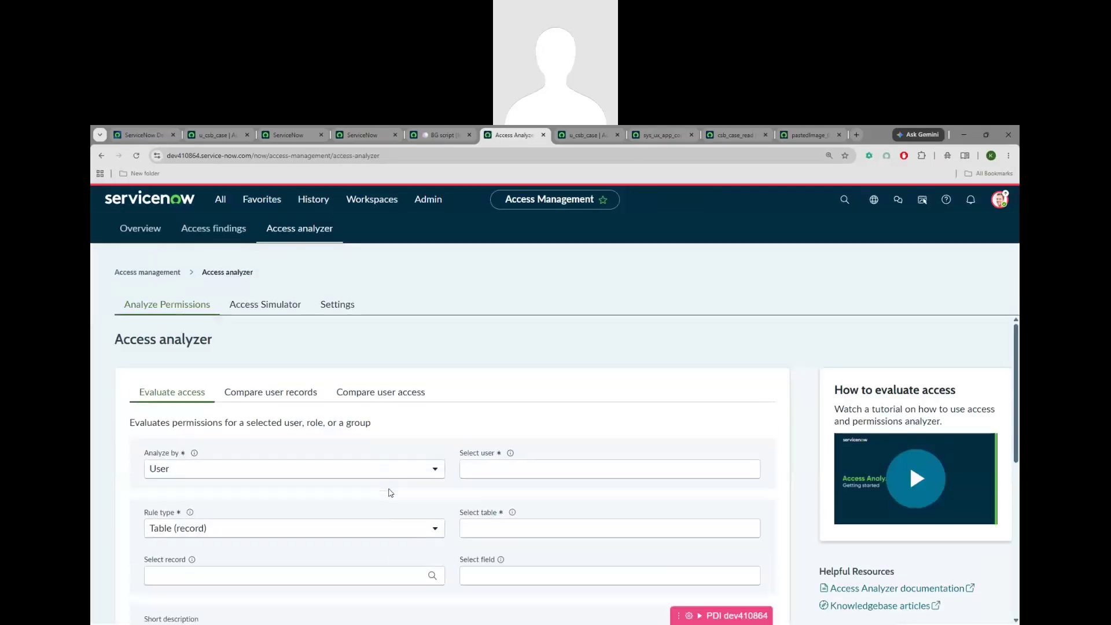
{"action": "left_click", "coordinate": [401, 400]}
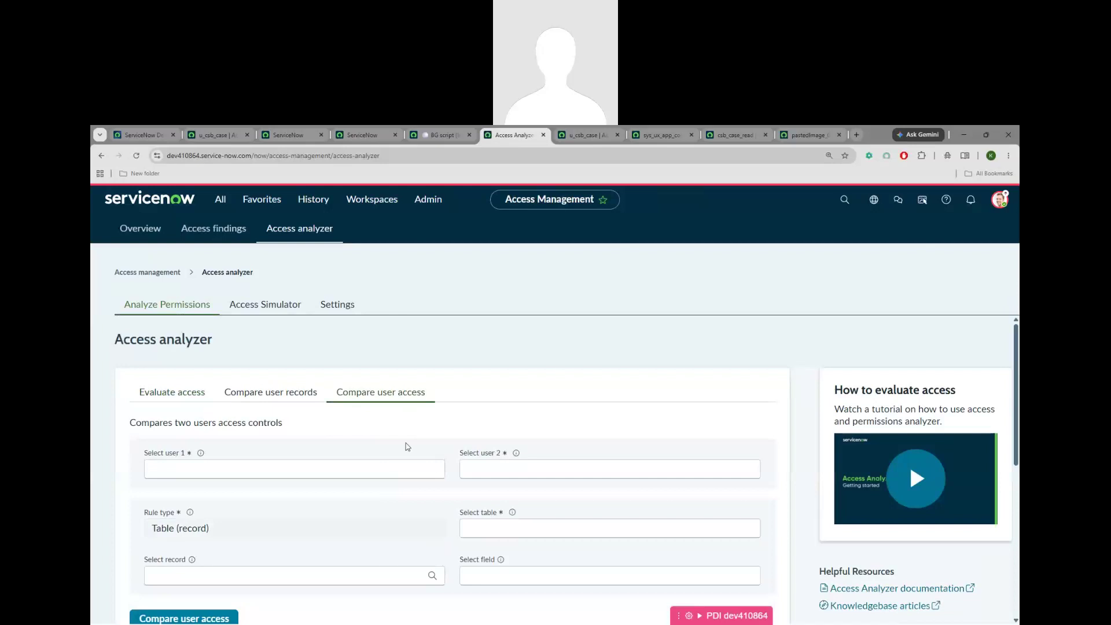
{"action": "scroll", "coordinate": [316, 487], "scroll_direction": "down", "scroll_amount": 1}
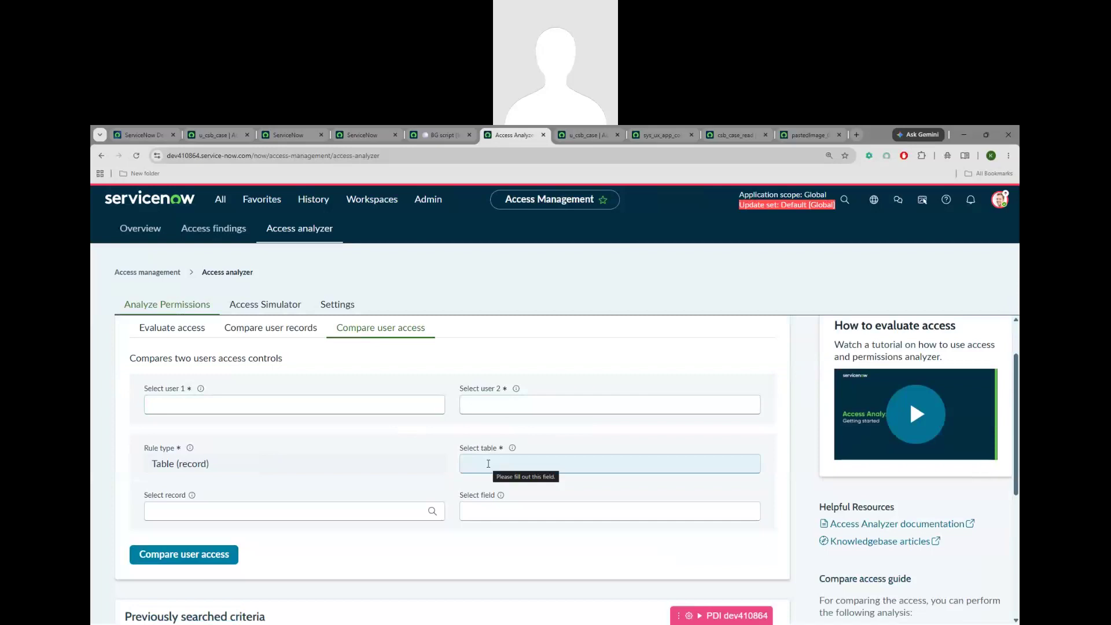
{"action": "left_click", "coordinate": [287, 408]}
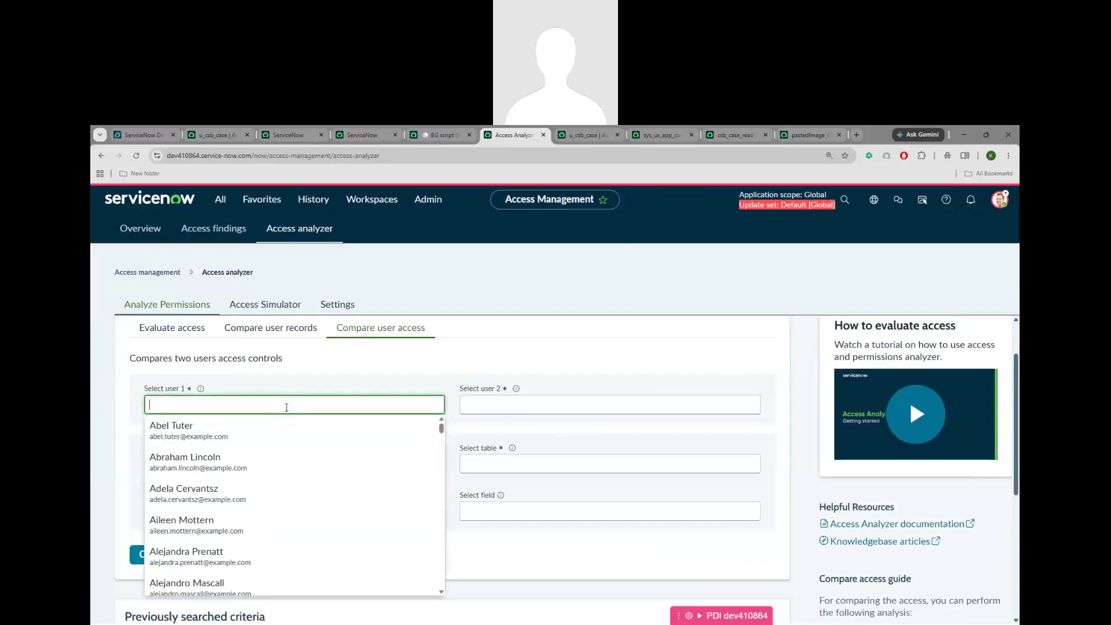
{"action": "type", "text": "arr"}
{"action": "left_click", "coordinate": [209, 426]}
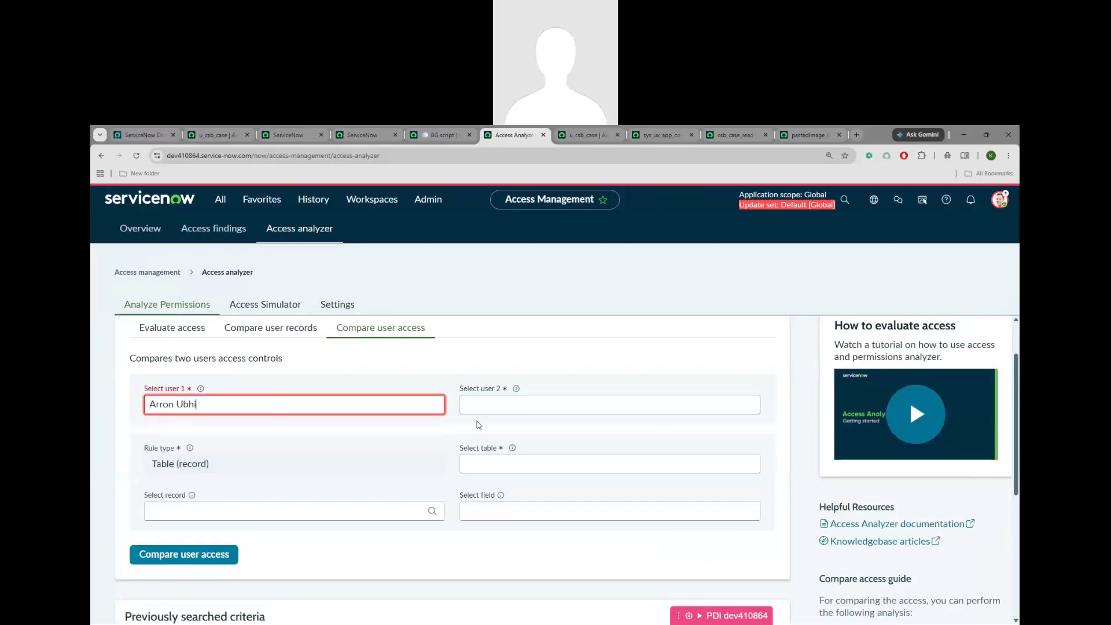
{"action": "left_click", "coordinate": [482, 405]}
{"action": "type", "text": "dea"}
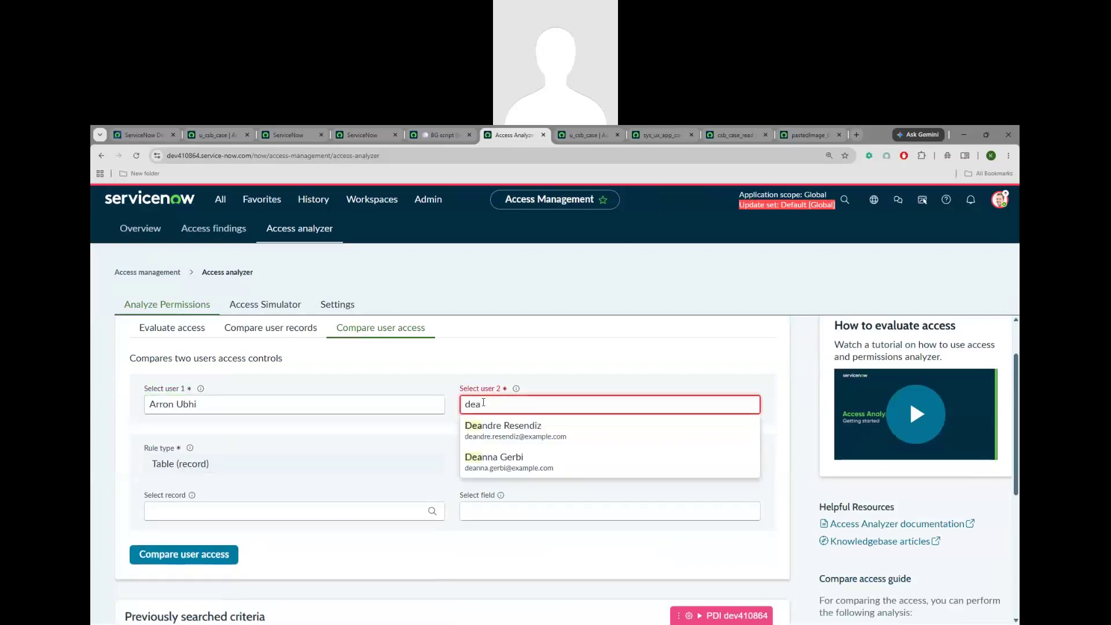
{"action": "type", "text": "vid"}
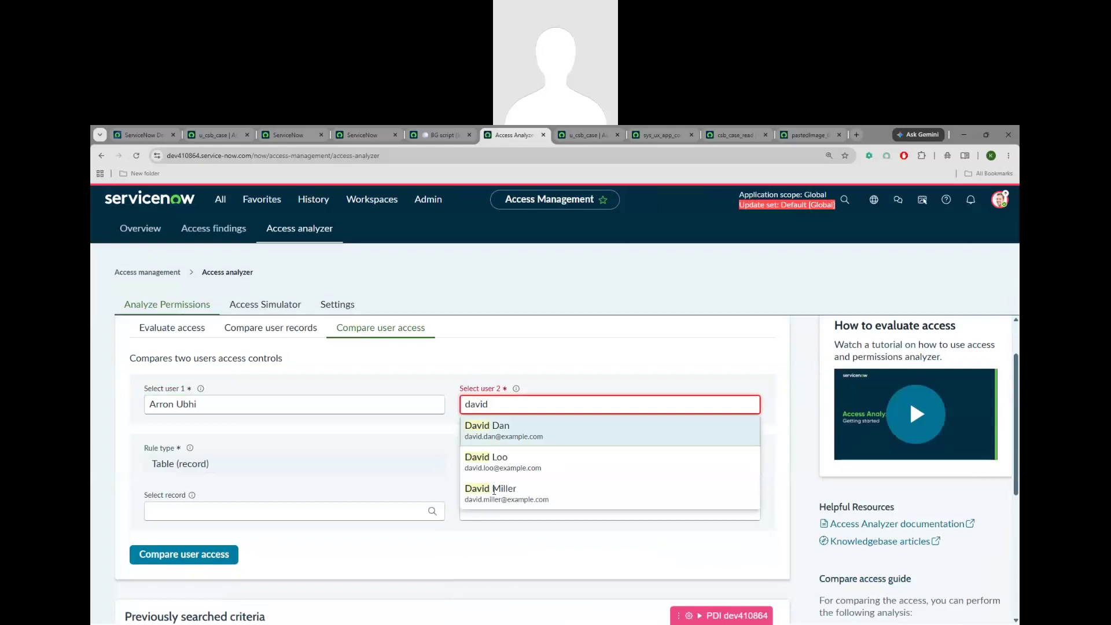
{"action": "left_click", "coordinate": [491, 491]}
Step: Set the table to CSB Case [u_csb_case] and run the user access comparison
{"action": "left_click", "coordinate": [478, 465]}
{"action": "type", "text": "cs"}
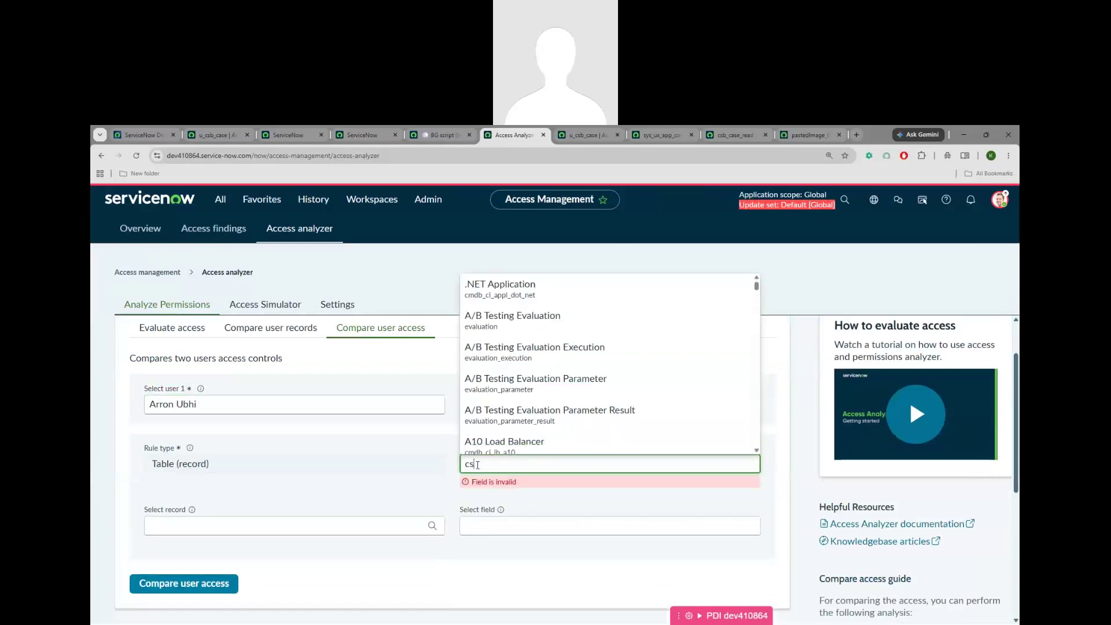
{"action": "type", "text": "b"}
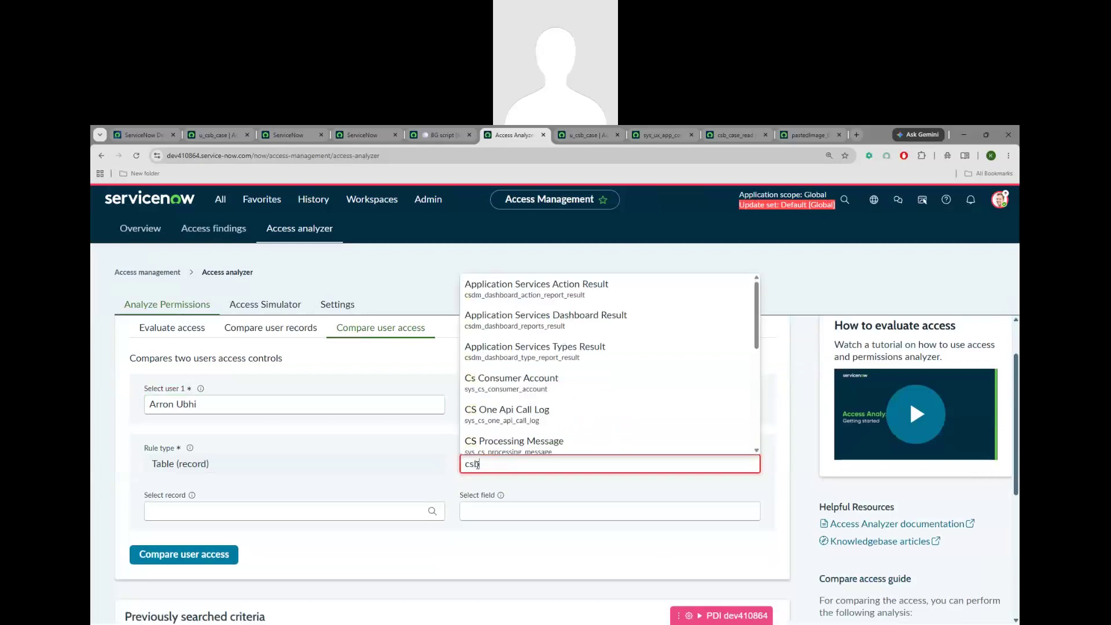
{"action": "key", "text": "Down"}
{"action": "key", "text": "Return"}
{"action": "left_click", "coordinate": [221, 557]}
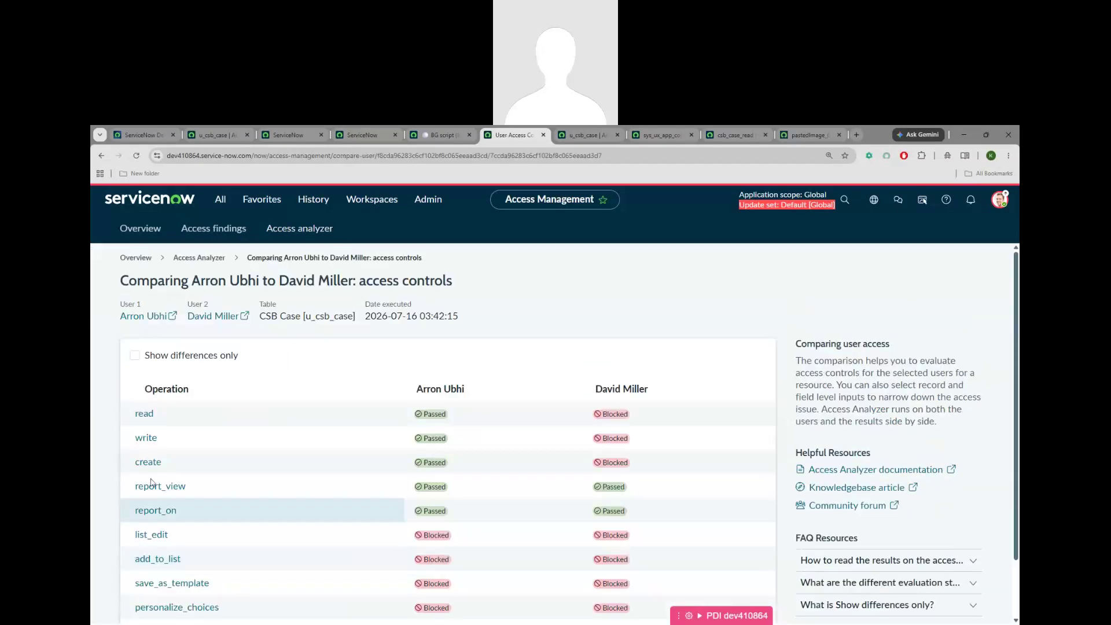
Step: Review the compared access per operation and open the details of the read operation for both users
{"action": "scroll", "coordinate": [173, 405], "scroll_direction": "down", "scroll_amount": 1}
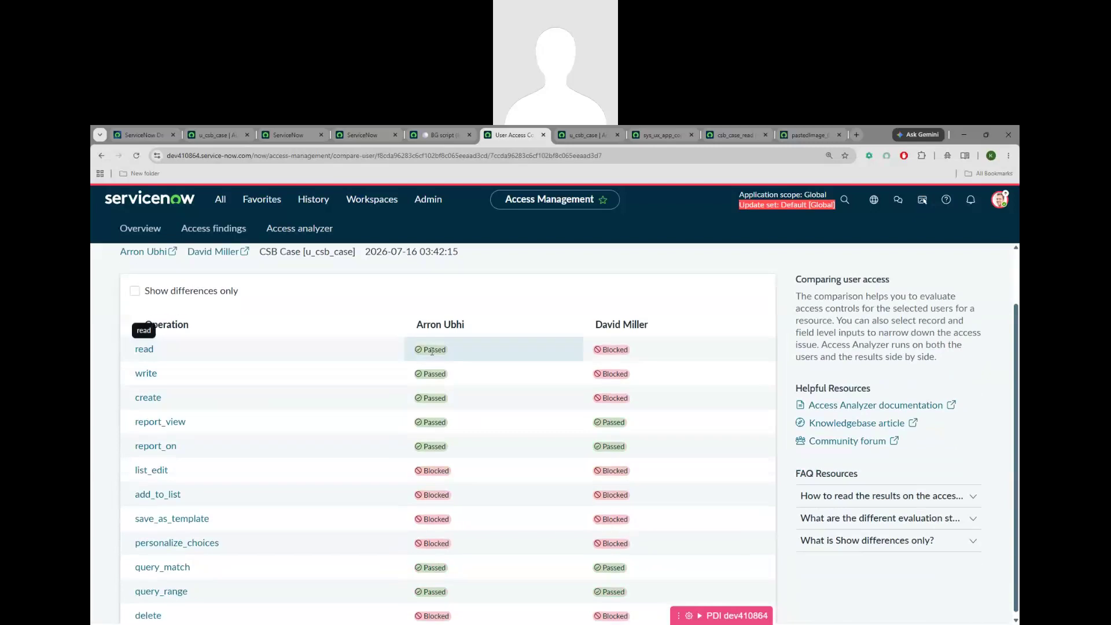
{"action": "left_click", "coordinate": [143, 351]}
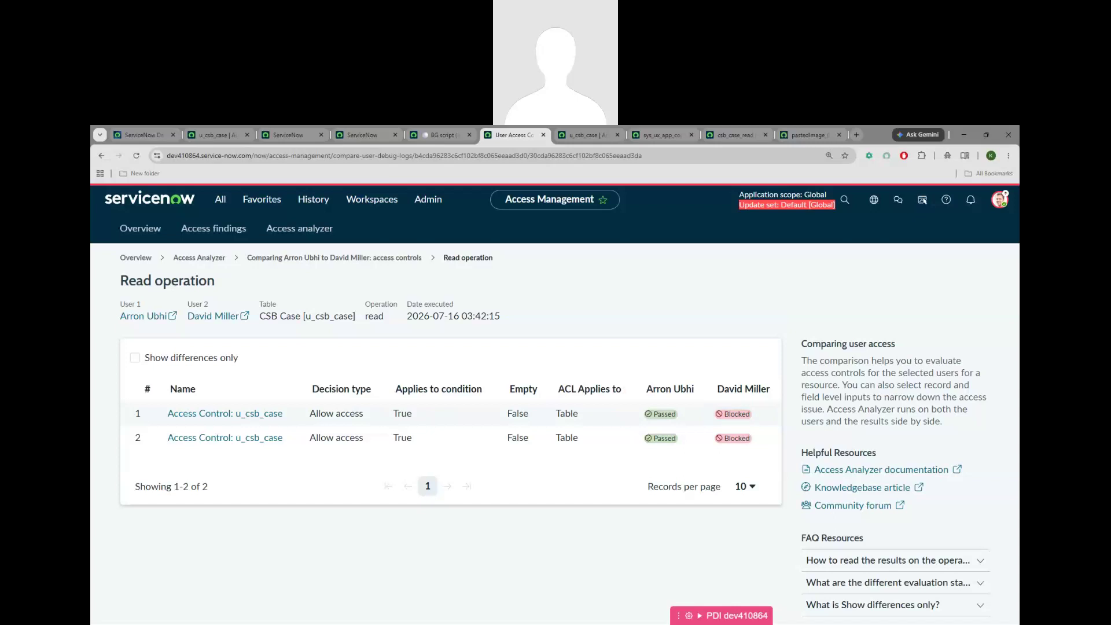
Step: Switch to the Notepad notes and add an "ACL" heading below the ">Access Analyser" line
{"action": "key", "text": "alt+Tab"}
{"action": "left_click", "coordinate": [298, 555]}
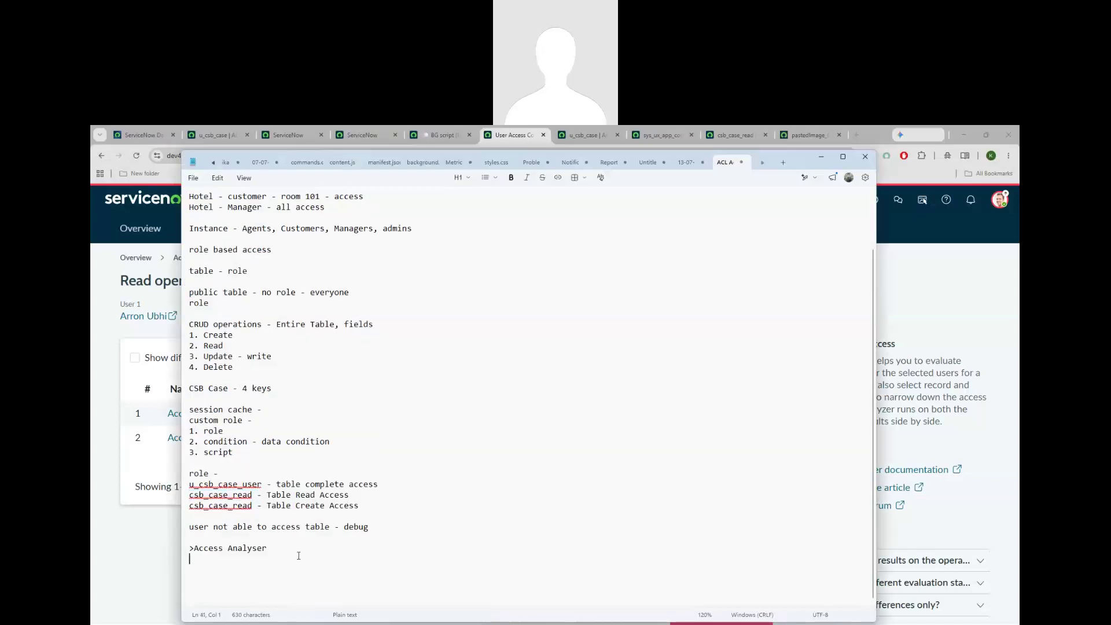
{"action": "key", "text": "Return"}
{"action": "key", "text": "Return"}
{"action": "type", "text": "ACL"}
{"action": "key", "text": "Return"}
{"action": "key", "text": "Return"}
Step: Add the first numbered item "1. Table Level (Row Level access)" under the ACL heading
{"action": "type", "text": "1."}
{"action": "scroll", "coordinate": [323, 539], "scroll_direction": "down", "scroll_amount": 1}
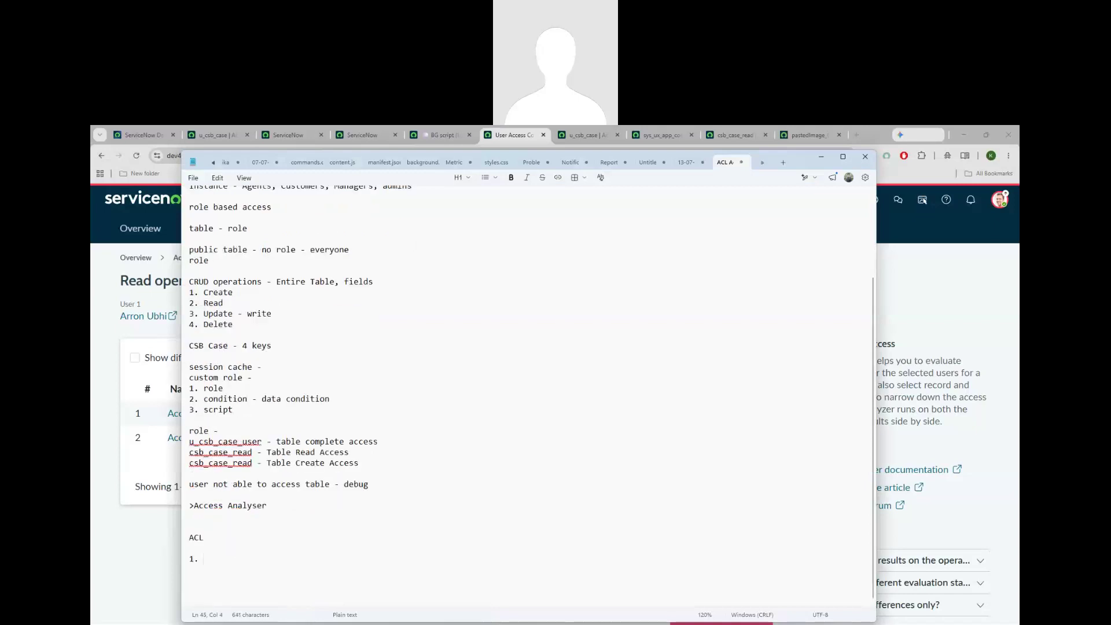
{"action": "type", "text": "Table "}
{"action": "type", "text": "Level ("}
{"action": "type", "text": "Row Le"}
{"action": "type", "text": "vel "}
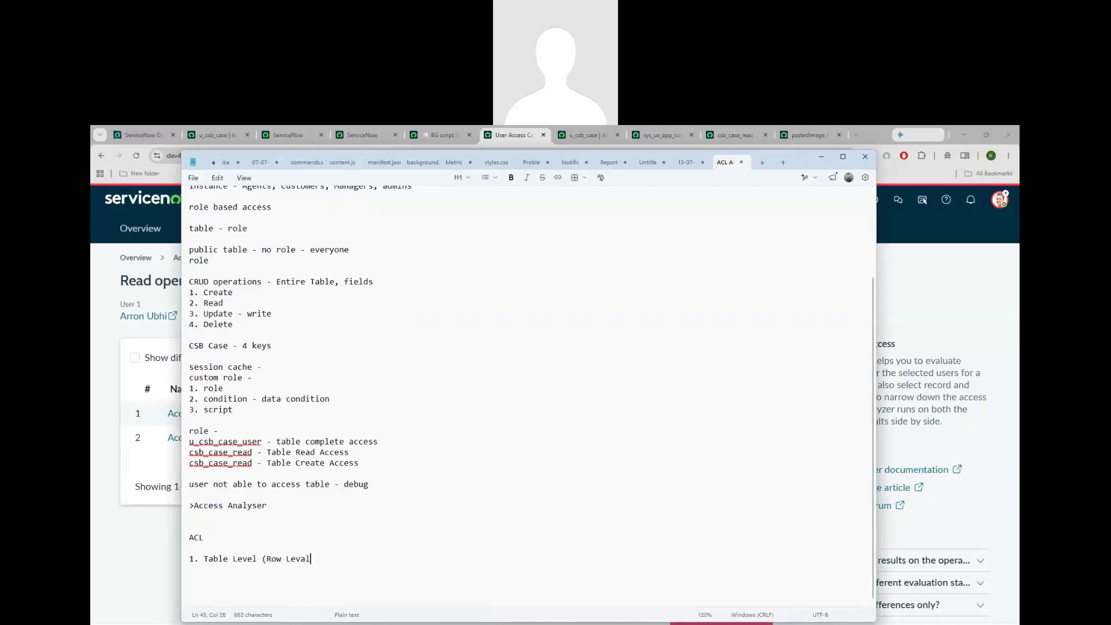
{"action": "type", "text": "ac"}
{"action": "key", "text": "BackSpace"}
{"action": "key", "text": "BackSpace"}
{"action": "type", "text": "access)"}
Step: Add the second item "2. Field Level (column Level Access) - read.write" and highlight its text after the number
{"action": "key", "text": "Return"}
{"action": "type", "text": "2. Field Level (colo"}
{"action": "key", "text": "BackSpace"}
{"action": "type", "text": "umn "}
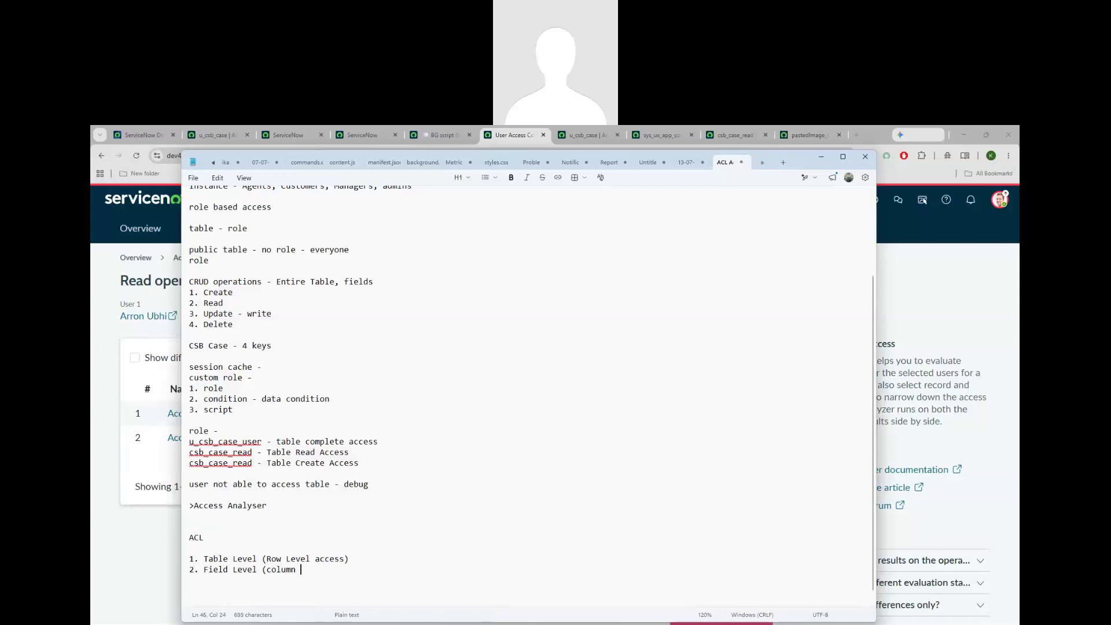
{"action": "type", "text": "Level Access)"}
{"action": "type", "text": "- read.write"}
{"action": "key", "text": "ctrl+shift+Left"}
{"action": "key", "text": "ctrl+shift+Left"}
{"action": "key", "text": "ctrl+shift+Left"}
{"action": "key", "text": "ctrl+shift+Left"}
{"action": "key", "text": "ctrl+shift+Left"}
{"action": "key", "text": "ctrl+shift+Left"}
{"action": "key", "text": "ctrl+shift+Left"}
{"action": "key", "text": "ctrl+shift+Left"}
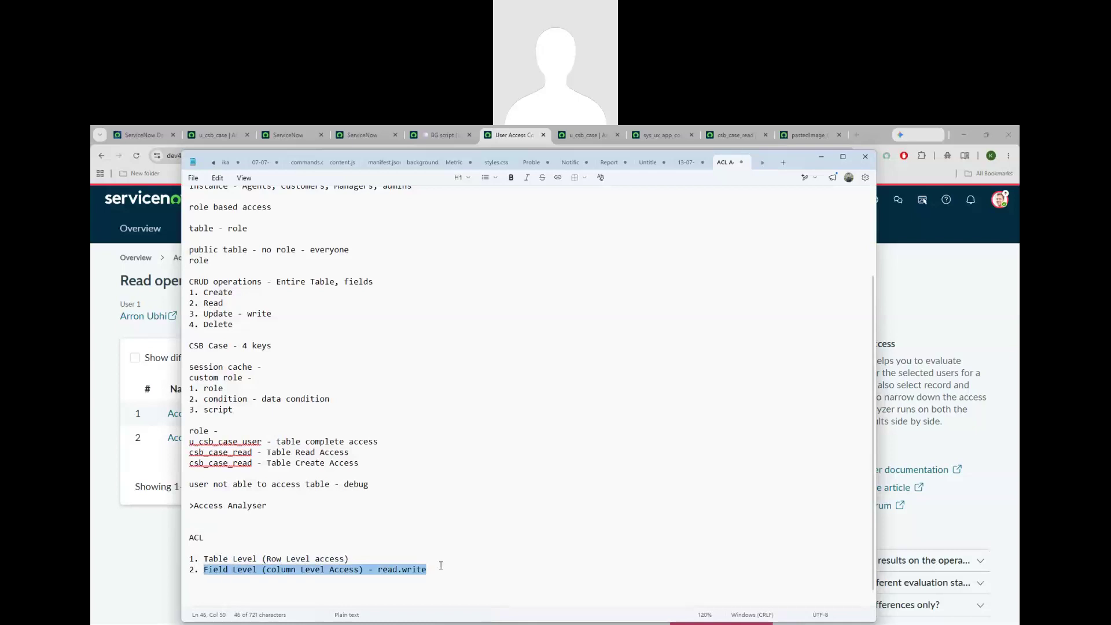
Step: Examine the table and field choices in the CSB Case read access control, and compare them with the ACL levels in the notes
{"action": "left_click", "coordinate": [584, 130]}
{"action": "scroll", "coordinate": [620, 385], "scroll_direction": "up", "scroll_amount": 2}
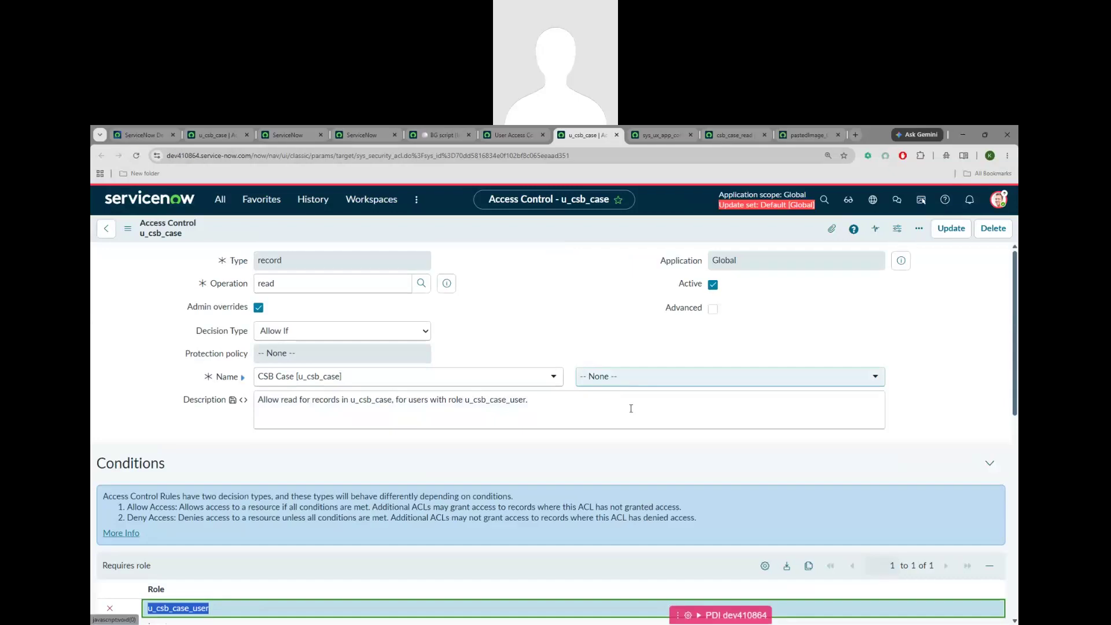
{"action": "left_click", "coordinate": [630, 376]}
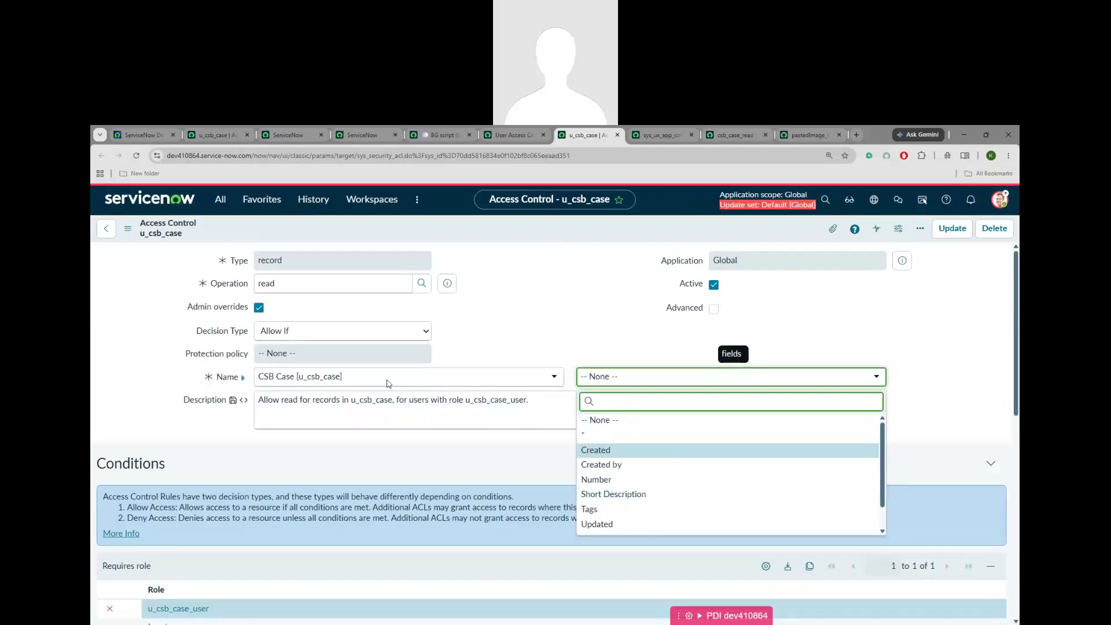
{"action": "left_click", "coordinate": [362, 387]}
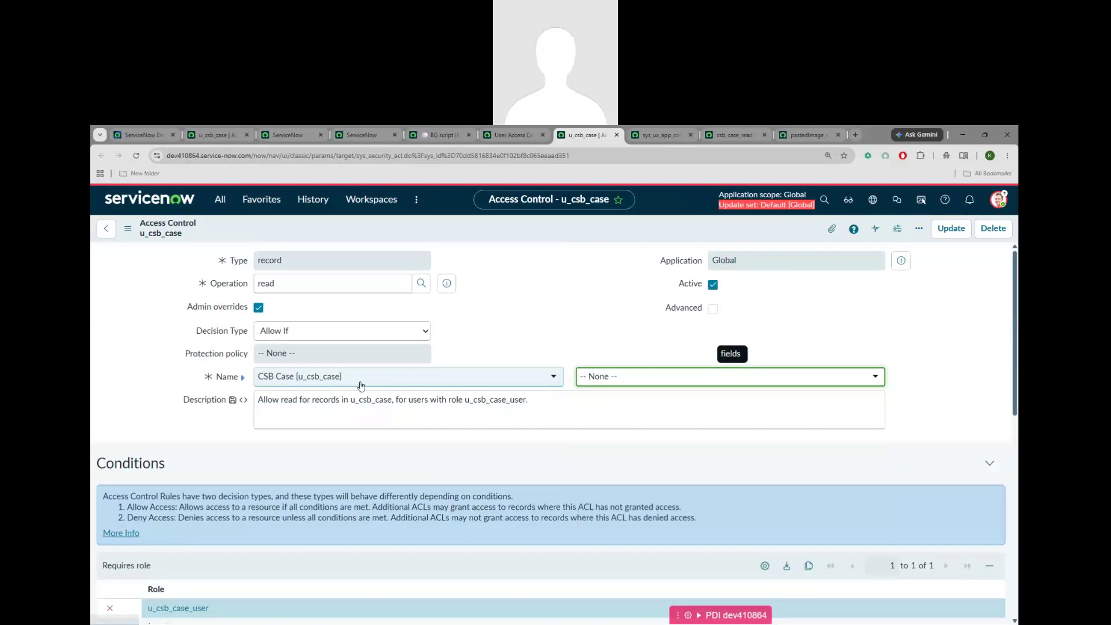
{"action": "left_click", "coordinate": [620, 387]}
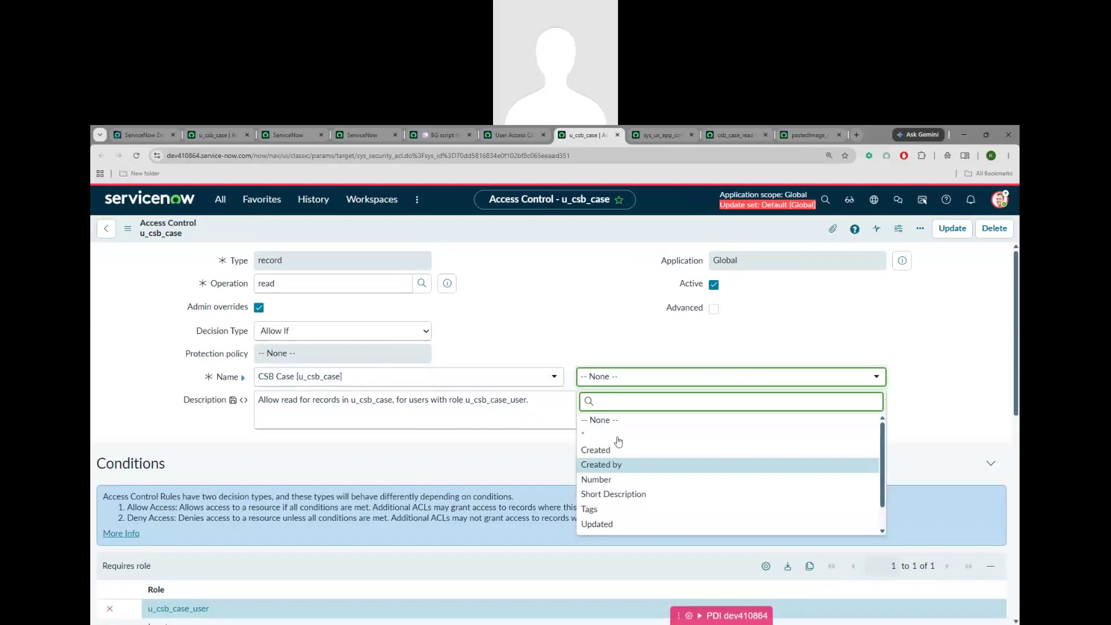
{"action": "left_click", "coordinate": [530, 452]}
{"action": "key", "text": "alt+Tab"}
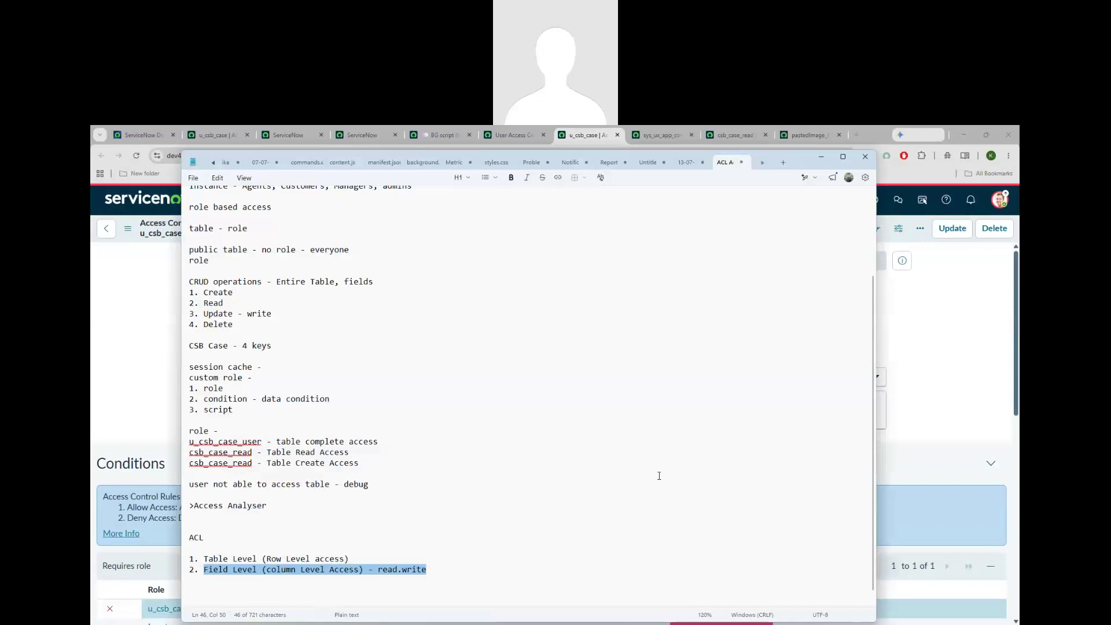
{"action": "scroll", "coordinate": [658, 475], "scroll_direction": "down", "scroll_amount": 1}
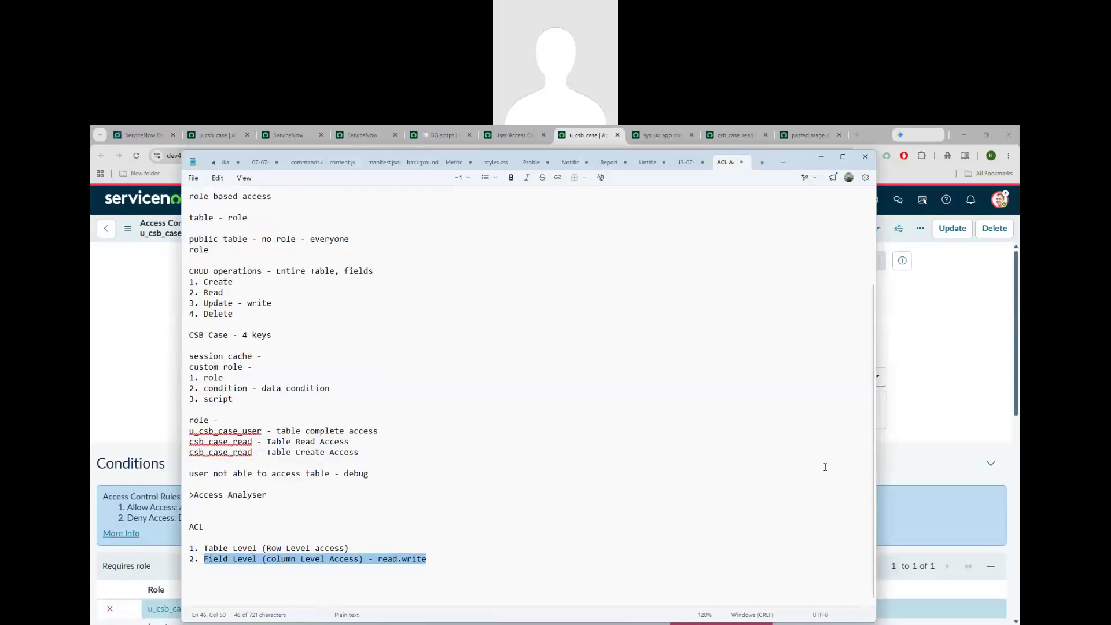
Step: Return to ServiceNow, search the navigator for "acl" and open the Access Control (ACL) list
{"action": "left_click", "coordinate": [930, 418]}
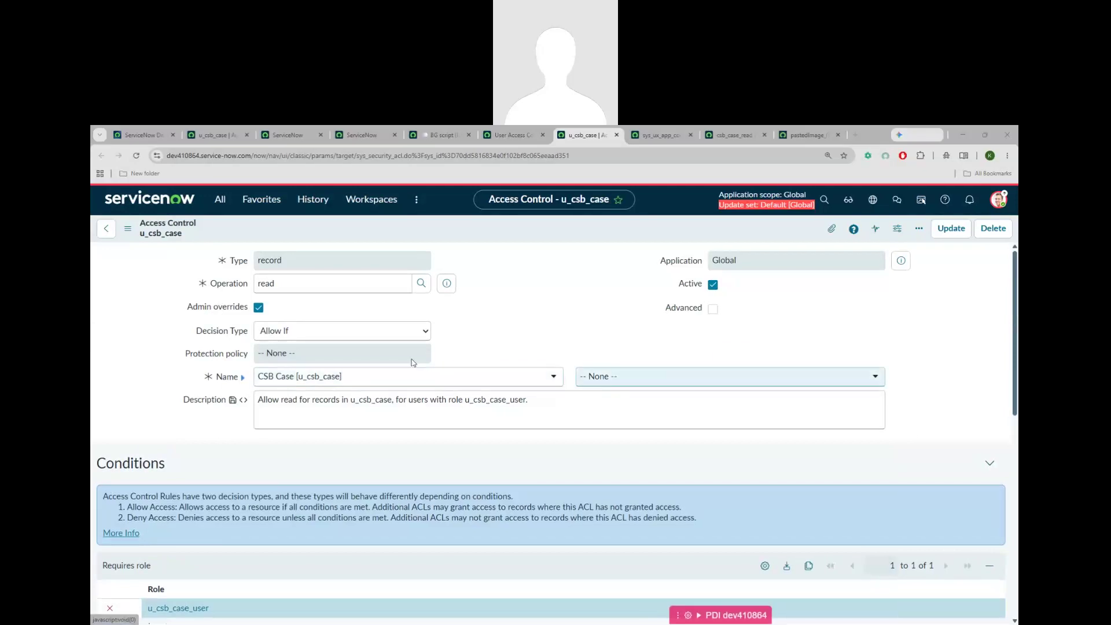
{"action": "left_click", "coordinate": [219, 199]}
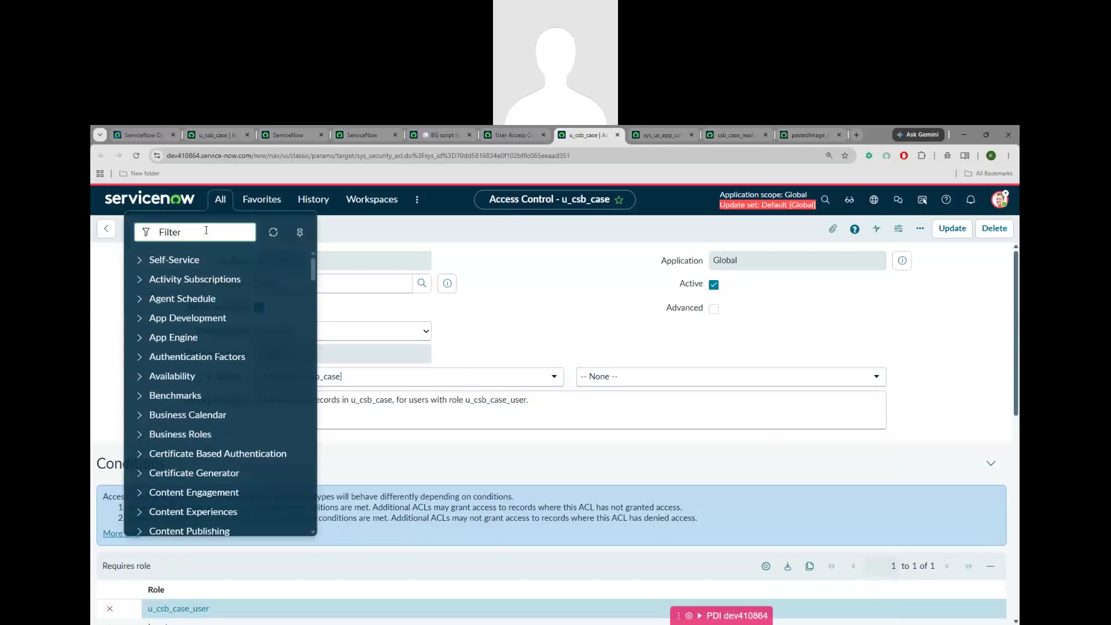
{"action": "type", "text": "acl"}
{"action": "scroll", "coordinate": [225, 370], "scroll_direction": "down", "scroll_amount": 5}
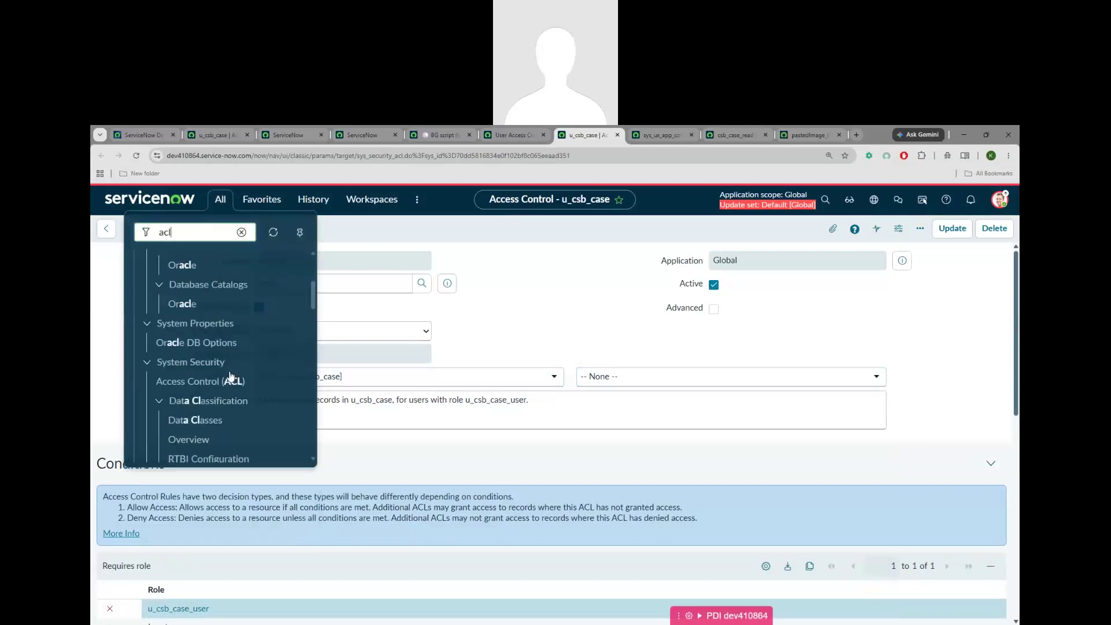
{"action": "scroll", "coordinate": [230, 377], "scroll_direction": "down", "scroll_amount": 10}
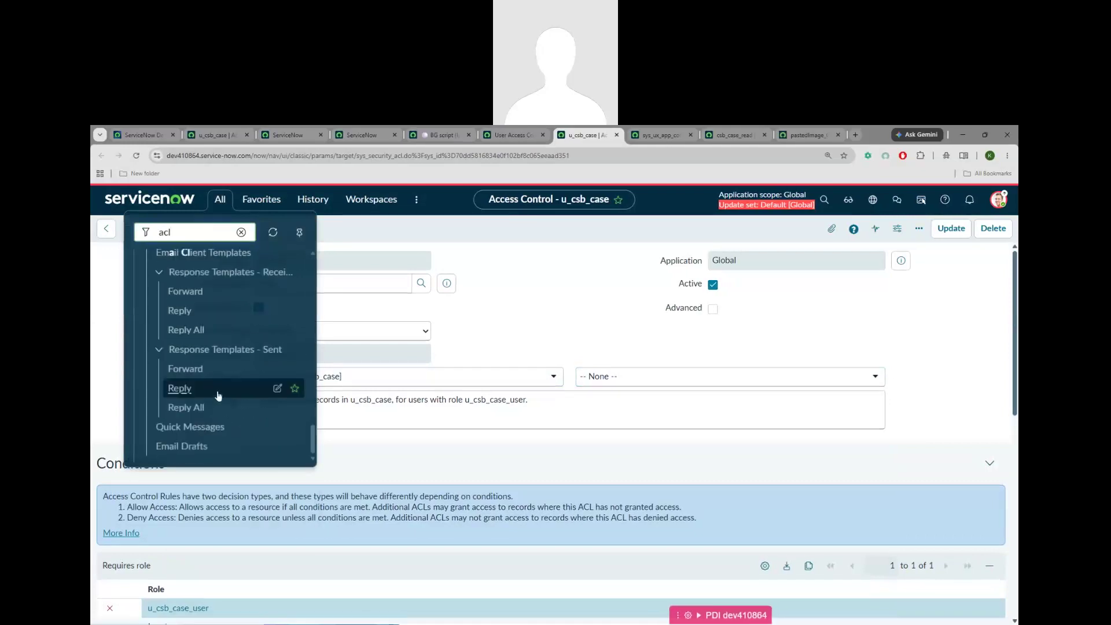
{"action": "scroll", "coordinate": [217, 394], "scroll_direction": "up", "scroll_amount": 10}
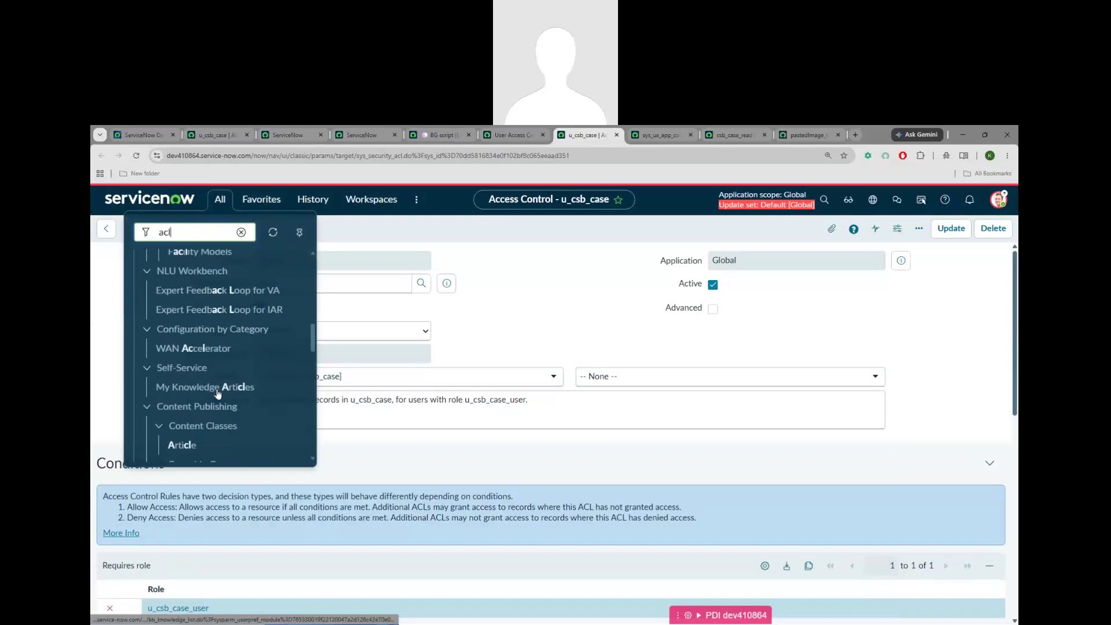
{"action": "scroll", "coordinate": [217, 393], "scroll_direction": "up", "scroll_amount": 1}
{"action": "left_click", "coordinate": [187, 382]}
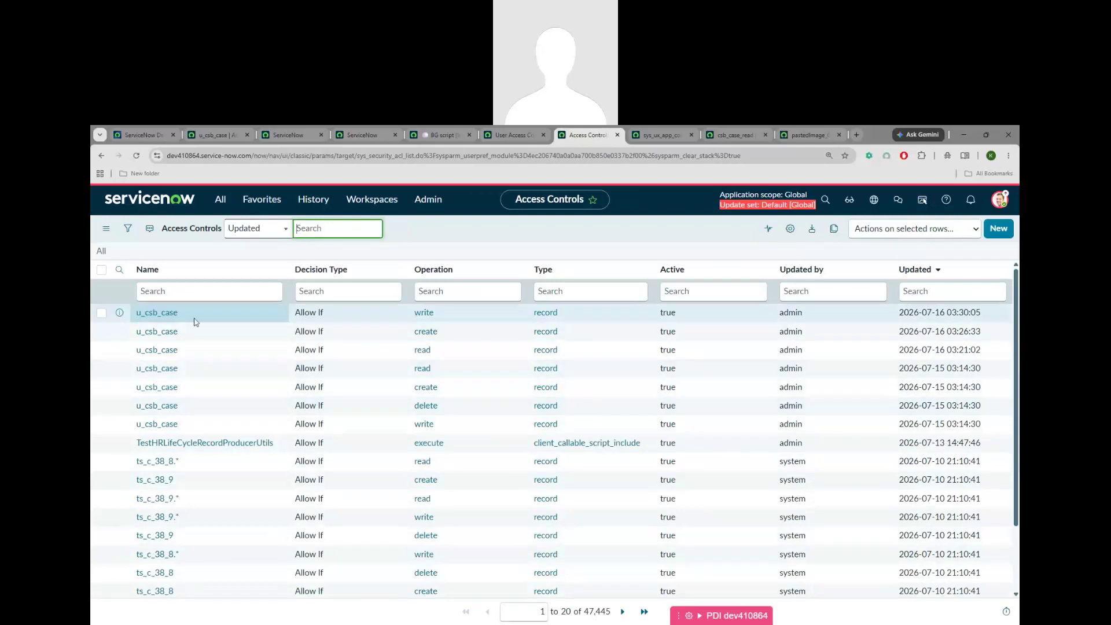
Step: Set the Access Controls list to 100 rows per page and look through its entries
{"action": "scroll", "coordinate": [240, 431], "scroll_direction": "down", "scroll_amount": 2}
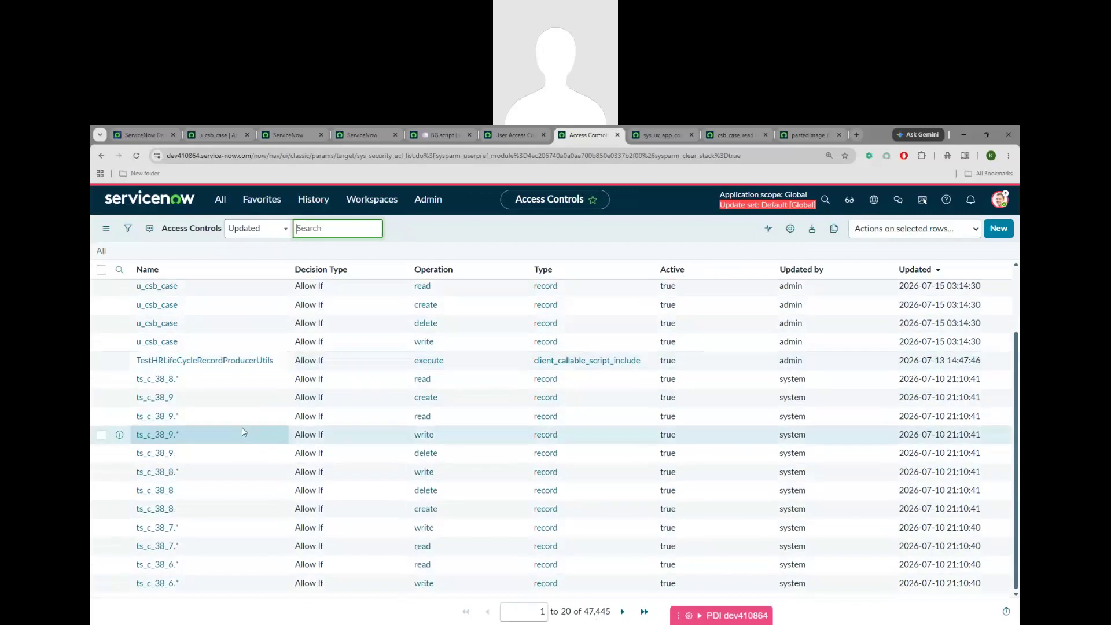
{"action": "left_click", "coordinate": [106, 228]}
{"action": "mouse_move", "coordinate": [141, 275]}
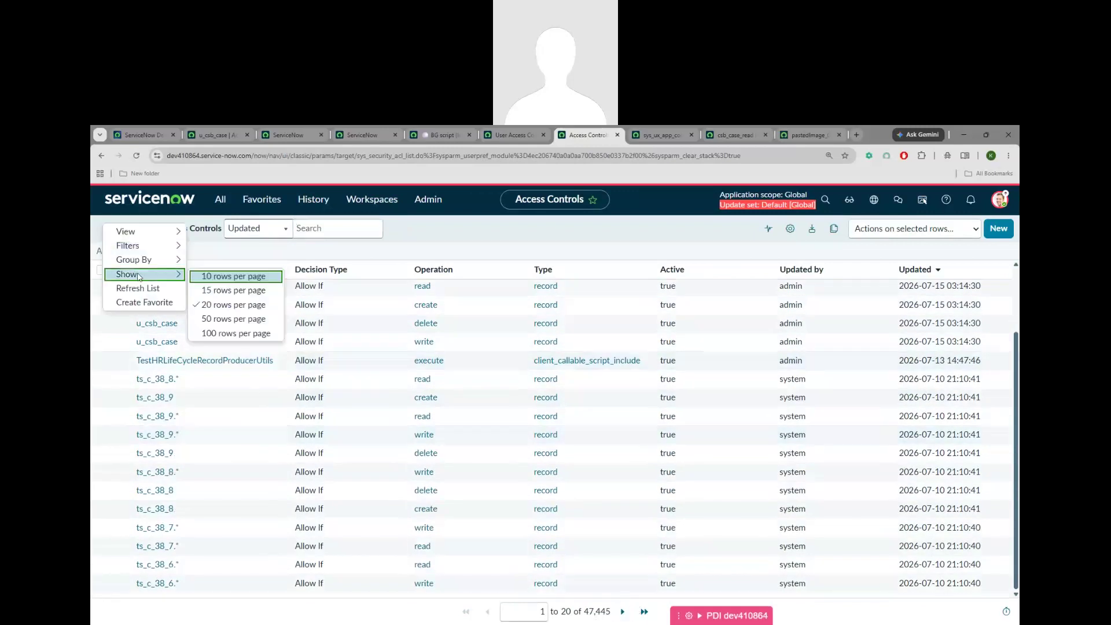
{"action": "key", "text": "Escape"}
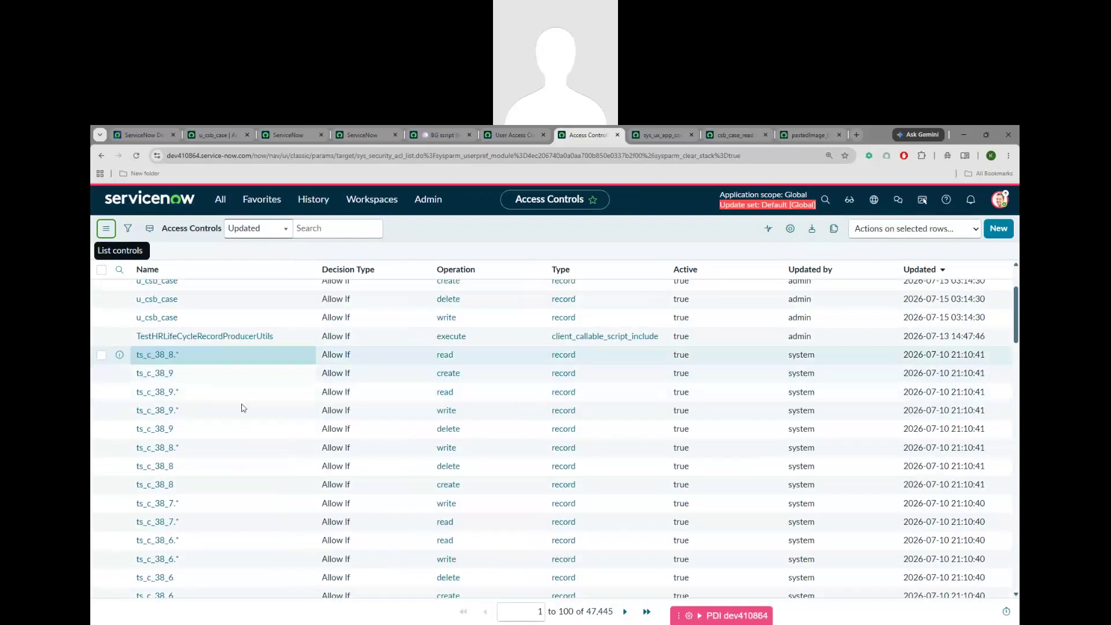
{"action": "scroll", "coordinate": [241, 409], "scroll_direction": "down", "scroll_amount": 5}
{"action": "scroll", "coordinate": [240, 409], "scroll_direction": "down", "scroll_amount": 15}
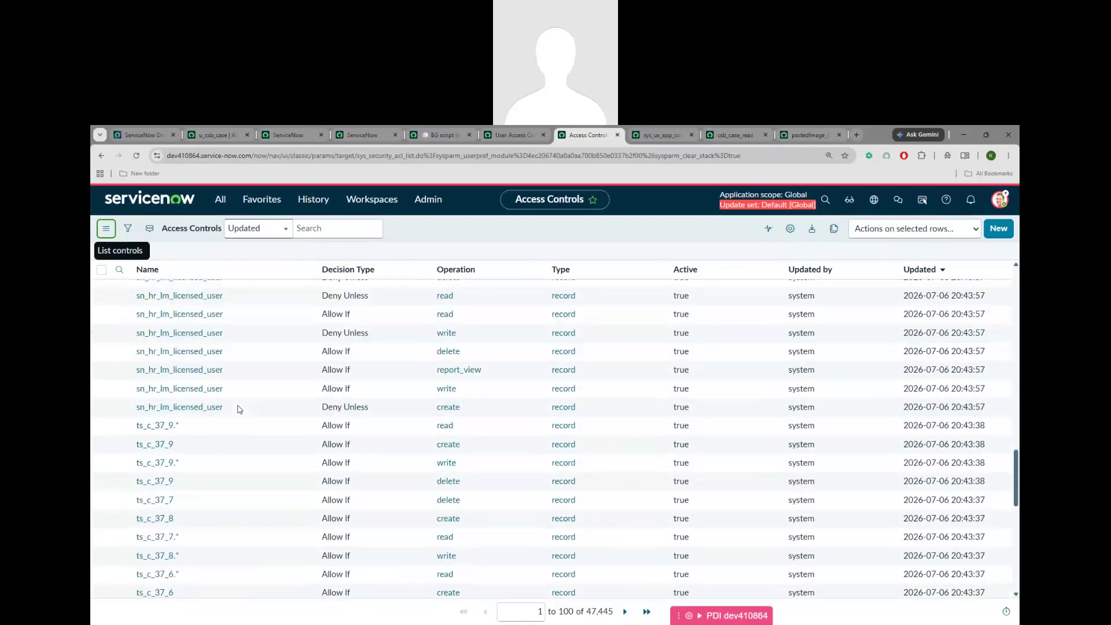
{"action": "scroll", "coordinate": [241, 409], "scroll_direction": "up", "scroll_amount": 20}
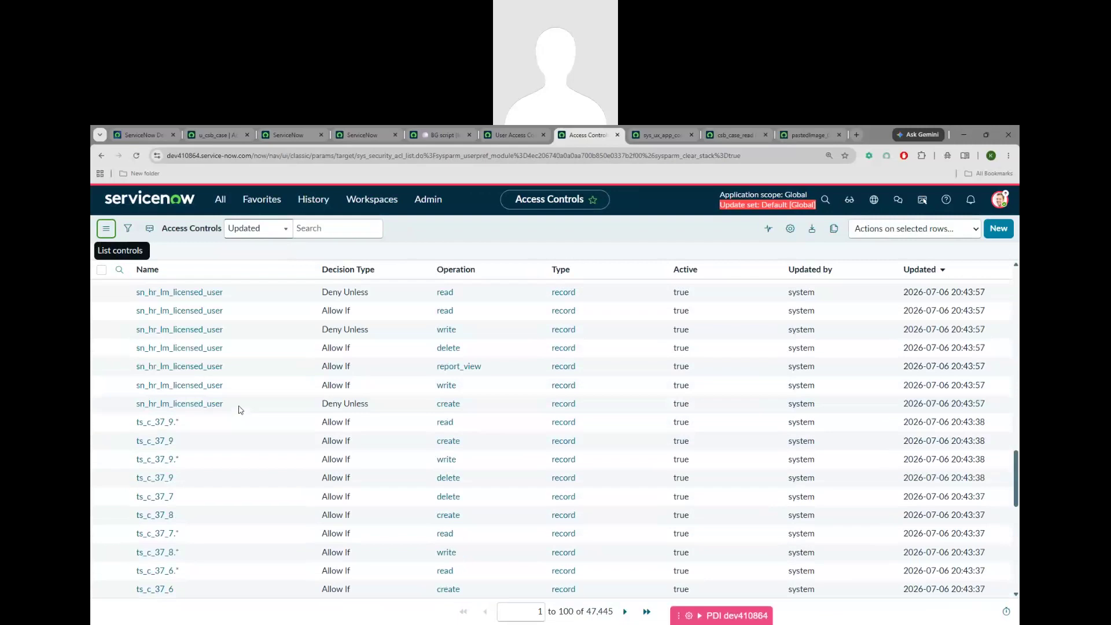
Step: Filter the access controls by the name "*incident" and point out the table-level incident write rule
{"action": "left_click", "coordinate": [154, 290]}
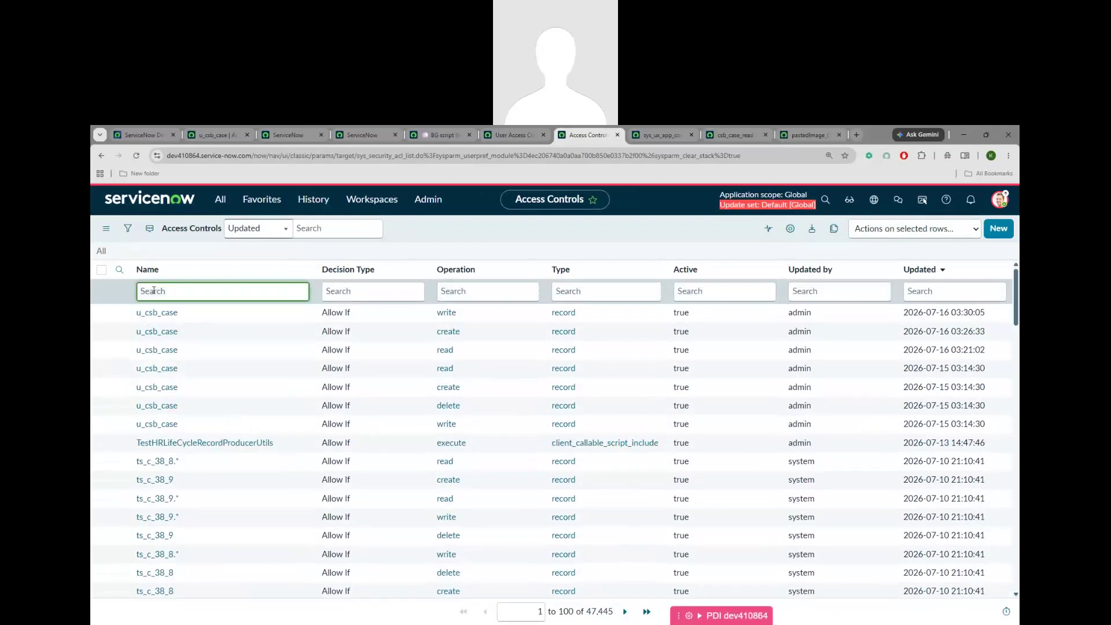
{"action": "type", "text": "*ind"}
{"action": "type", "text": "ident"}
{"action": "key", "text": "Return"}
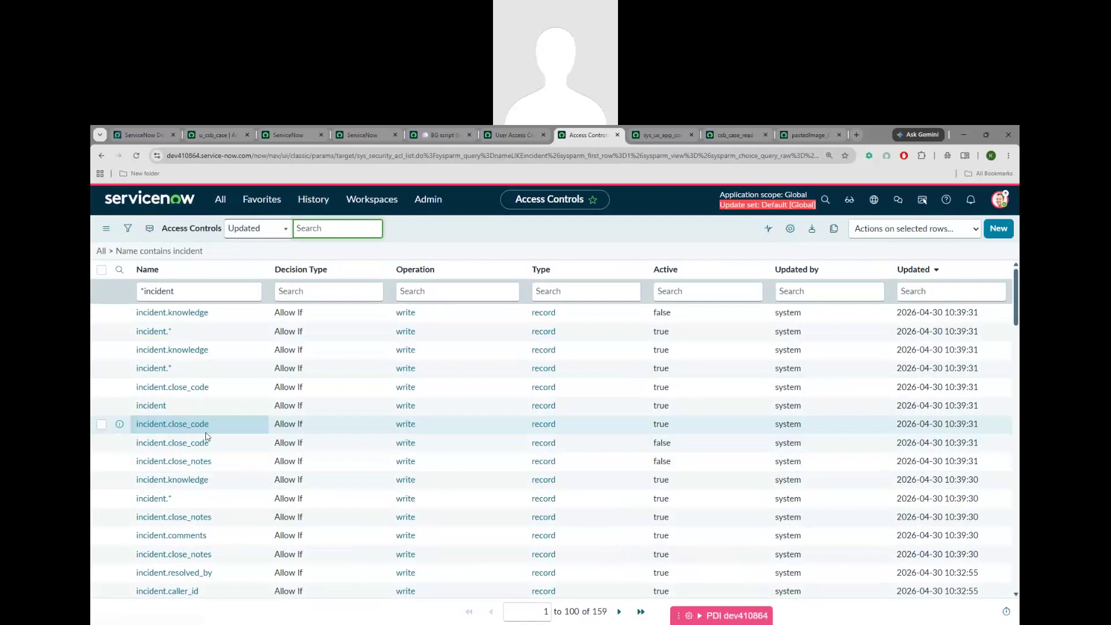
{"action": "left_click", "coordinate": [149, 408]}
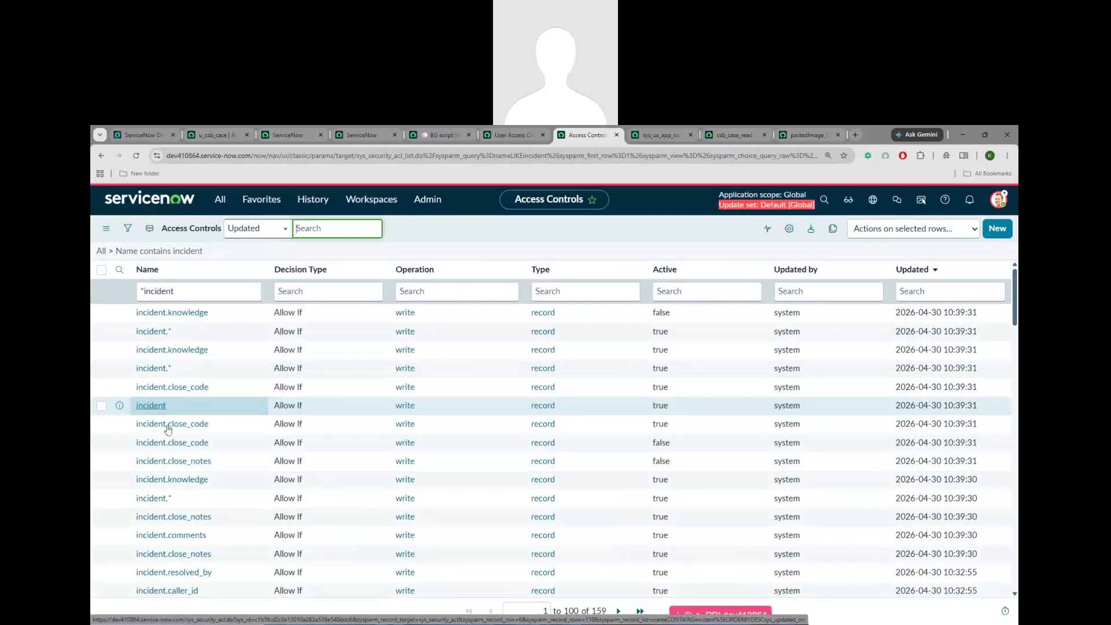